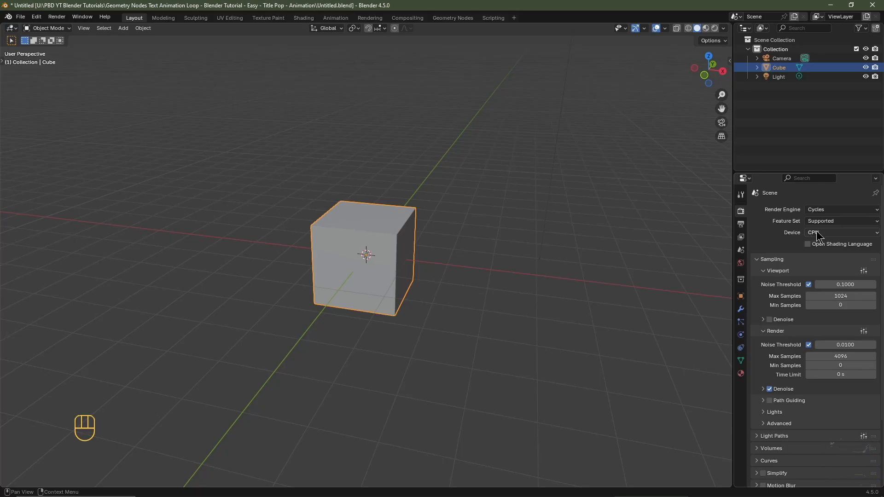
Set the Cycles render device to GPU Compute
click(817, 233)
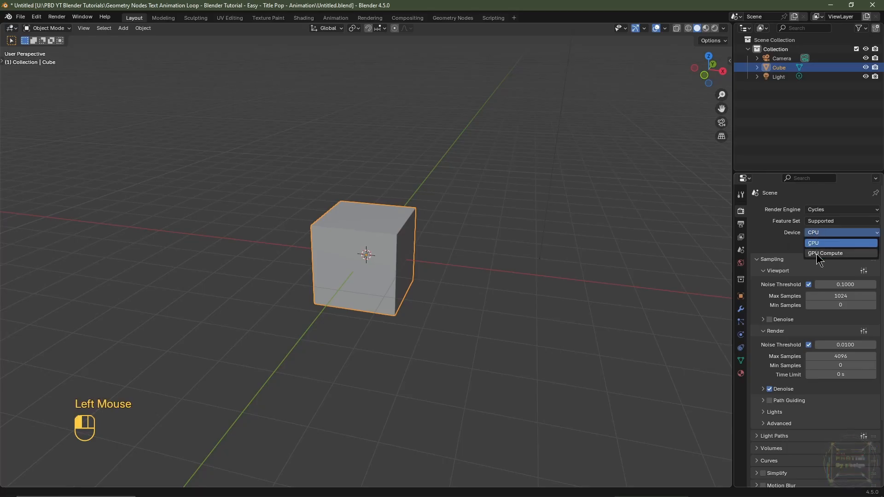
click(815, 253)
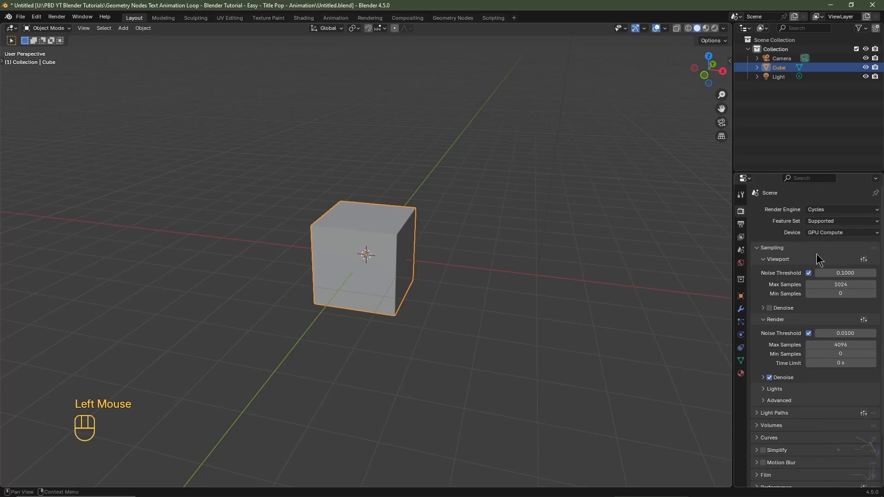
In the output settings, enable Render Region and set the end frame to 240
click(740, 225)
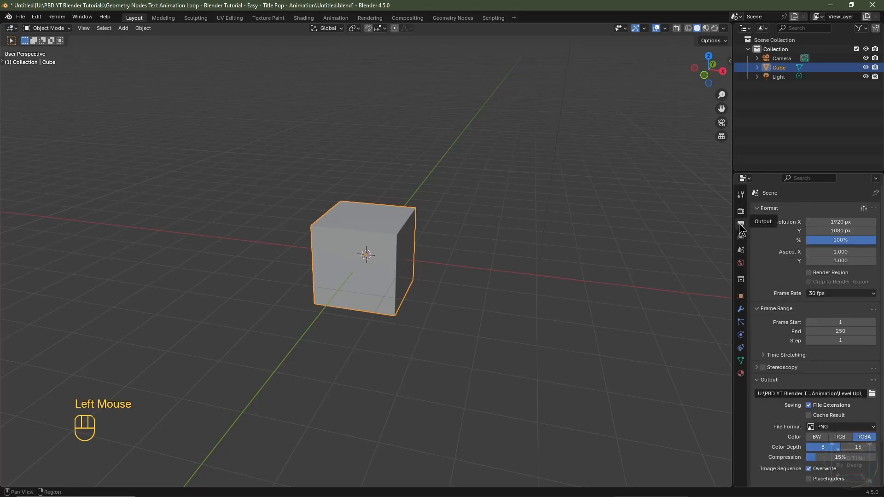
click(810, 273)
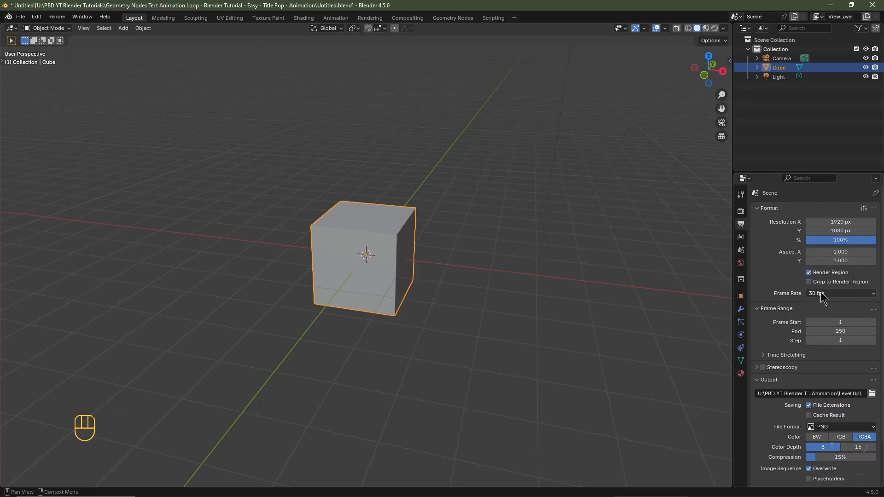
key(ctrl+z)
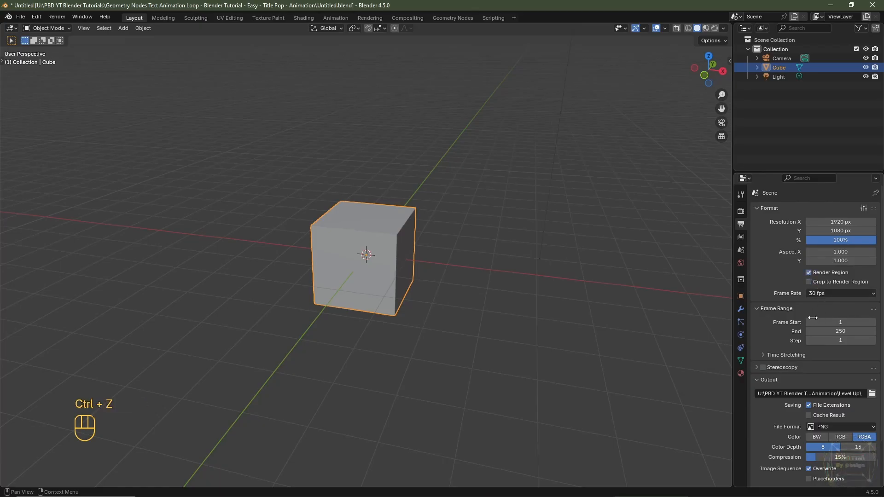
click(823, 331)
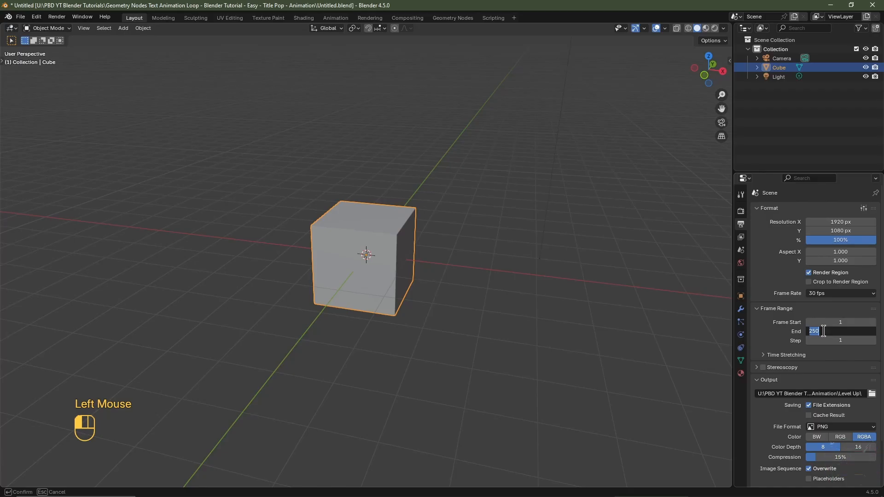
key(Return)
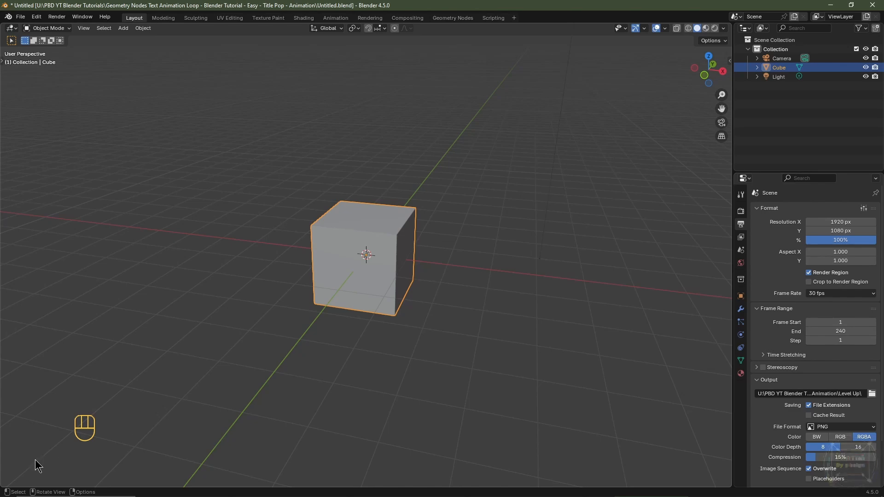
Split off an area below the 3D viewport, make it a Timeline and shrink it to a thin strip
drag(3, 482, 5, 411)
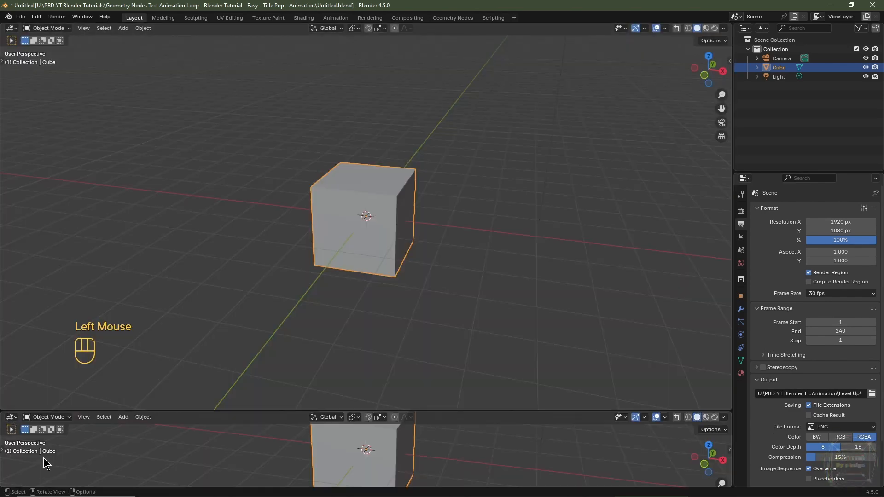
click(11, 417)
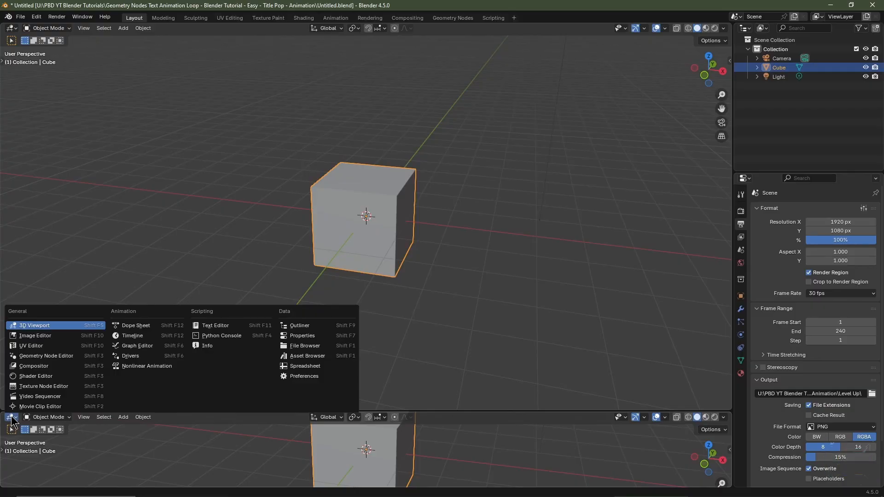
click(132, 336)
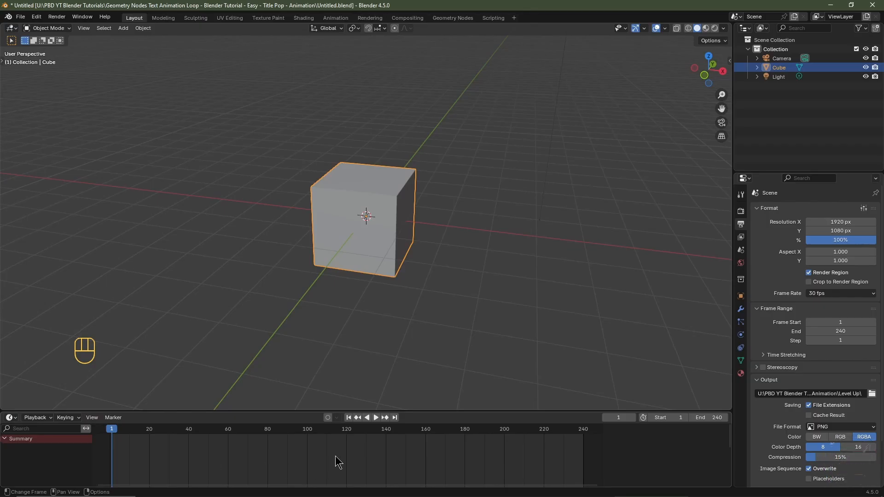
key(n)
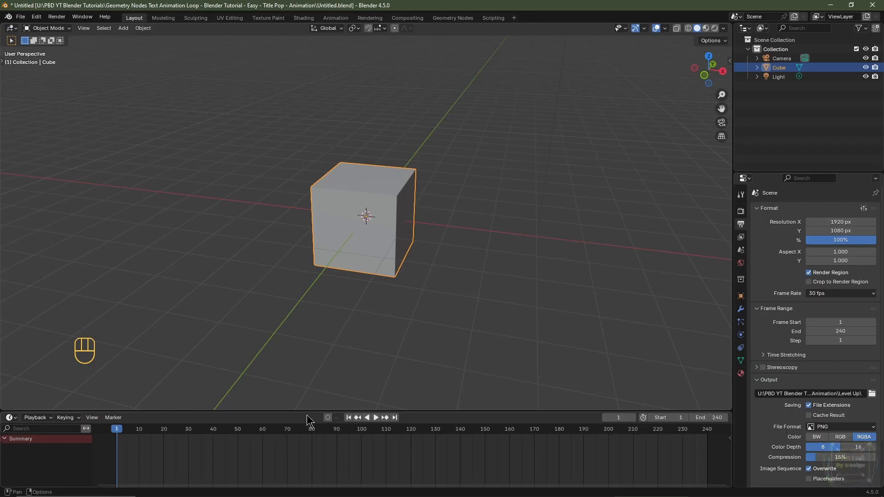
drag(306, 412, 303, 457)
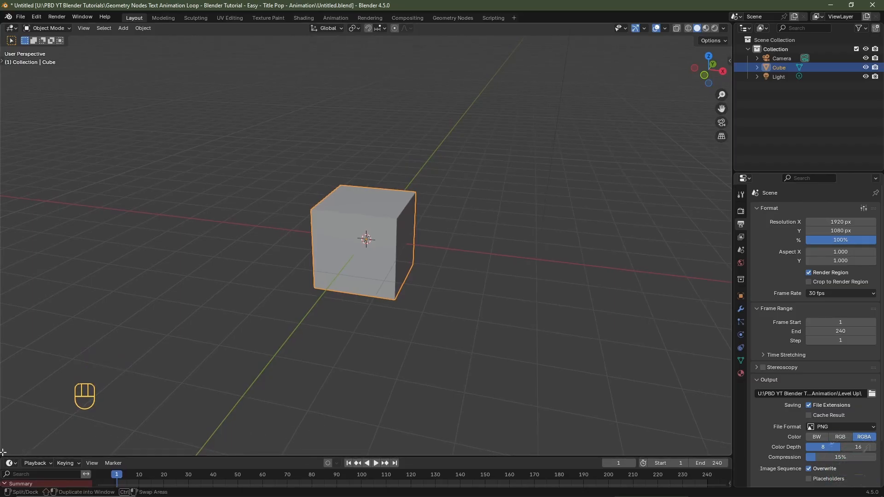
Split the 3D viewport horizontally again and turn the new lower area into a Geometry Node Editor
drag(3, 453, 30, 289)
click(11, 296)
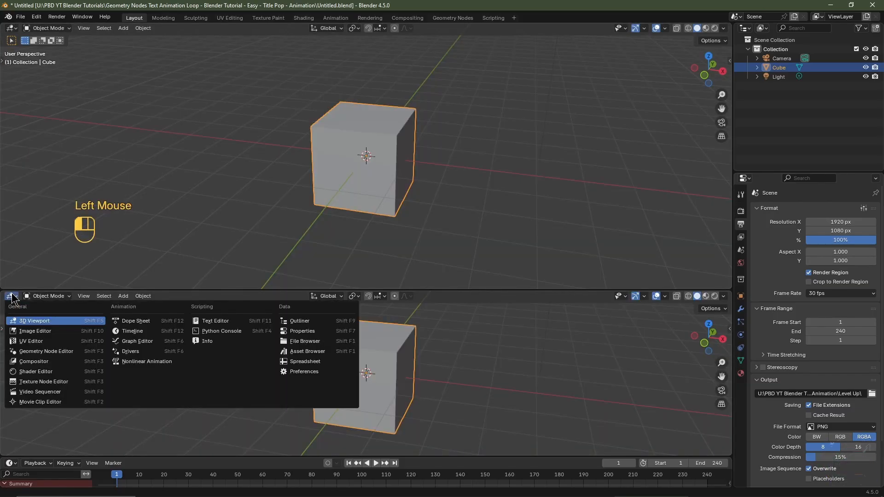
click(44, 352)
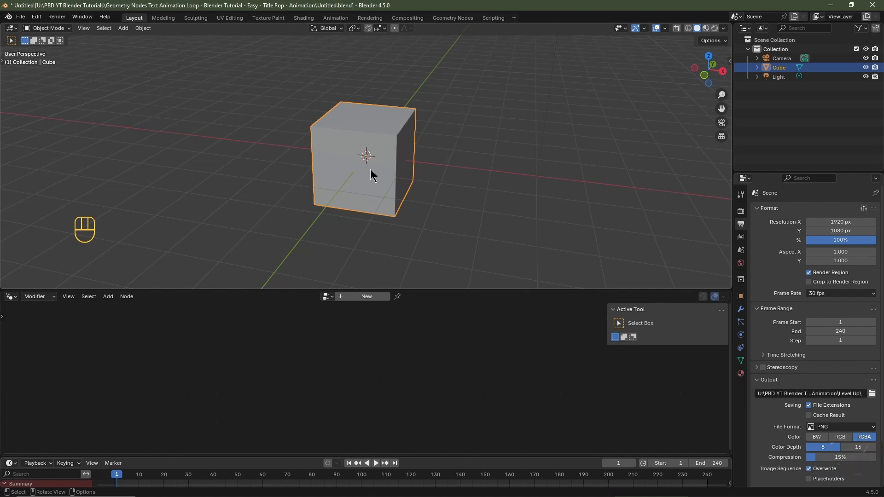
Create a new geometry node tree on the cube, then hide the node editor's sidebar and enlarge the editor
click(367, 296)
scroll(368, 395, up, 2)
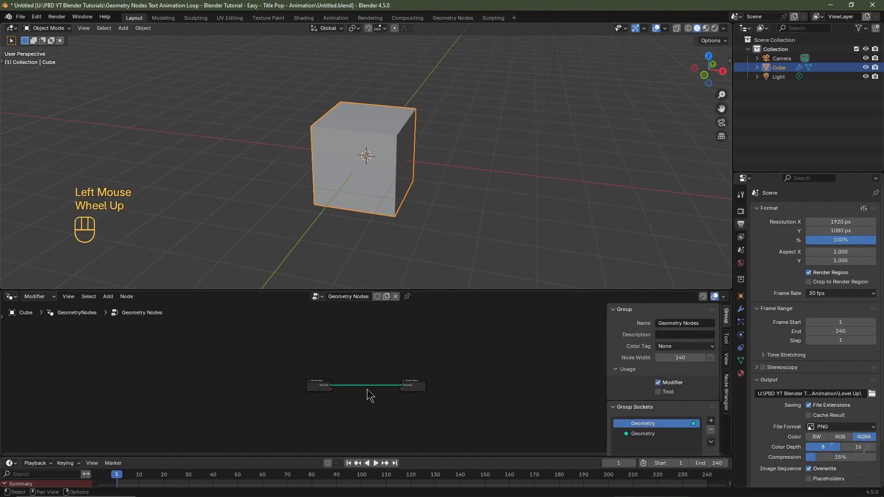
scroll(368, 398, up, 3)
middle_drag(368, 399, 369, 373)
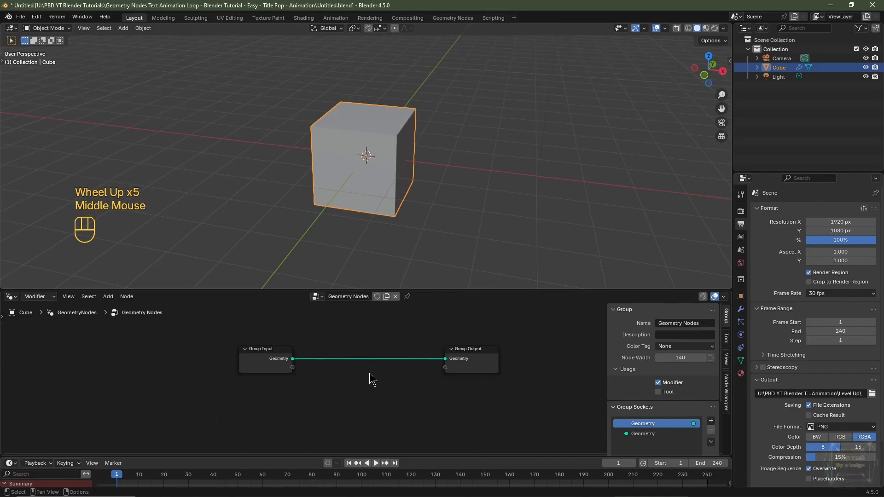
key(n)
drag(448, 290, 436, 154)
scroll(361, 339, up, 4)
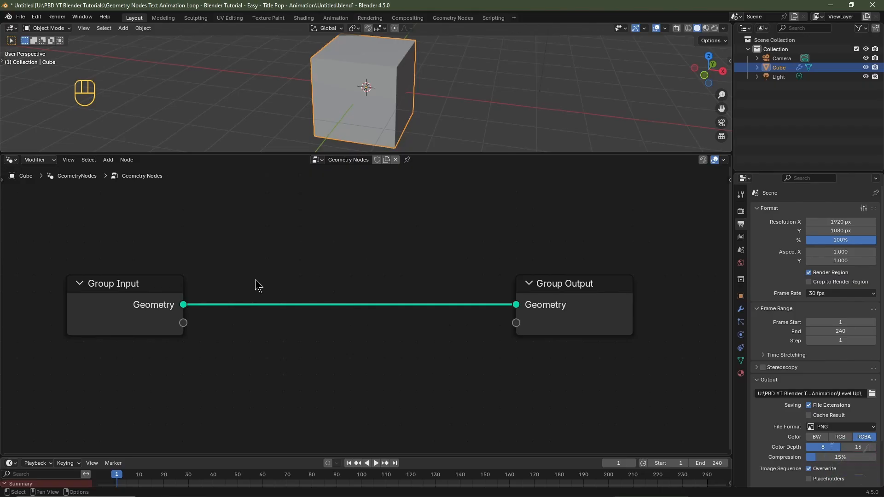
Add a String to Curves node and link its Curve Instances output to the Group Output's Geometry input
key(shift+a)
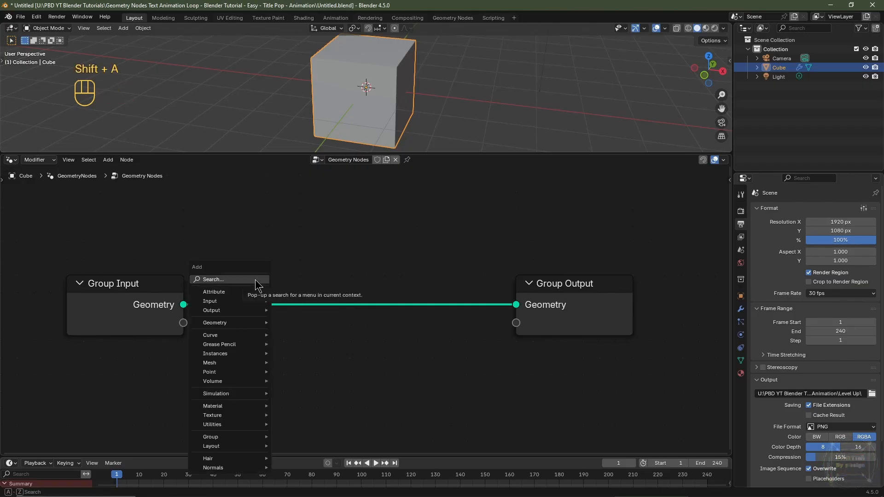
click(256, 280)
text(string to)
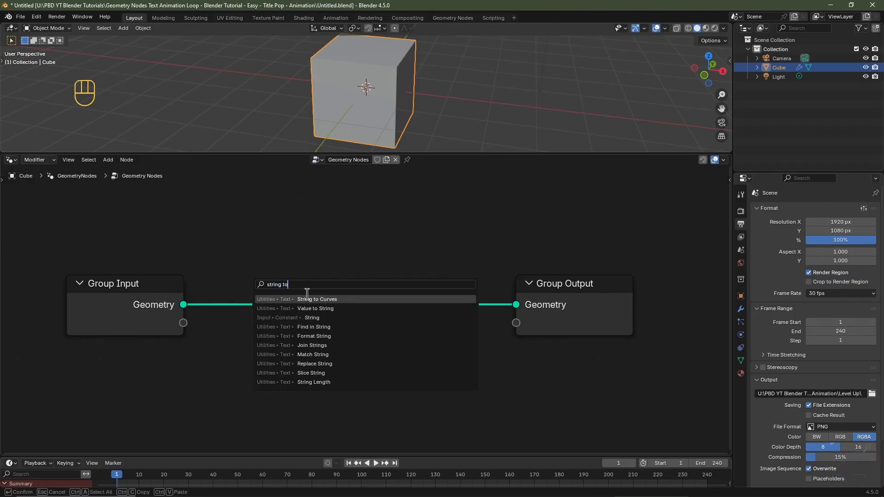
click(308, 298)
click(367, 279)
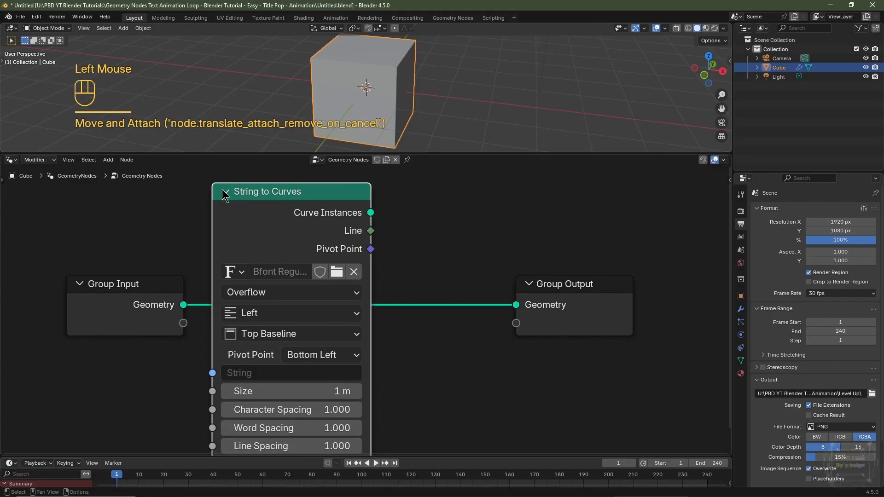
scroll(367, 278, down, 2)
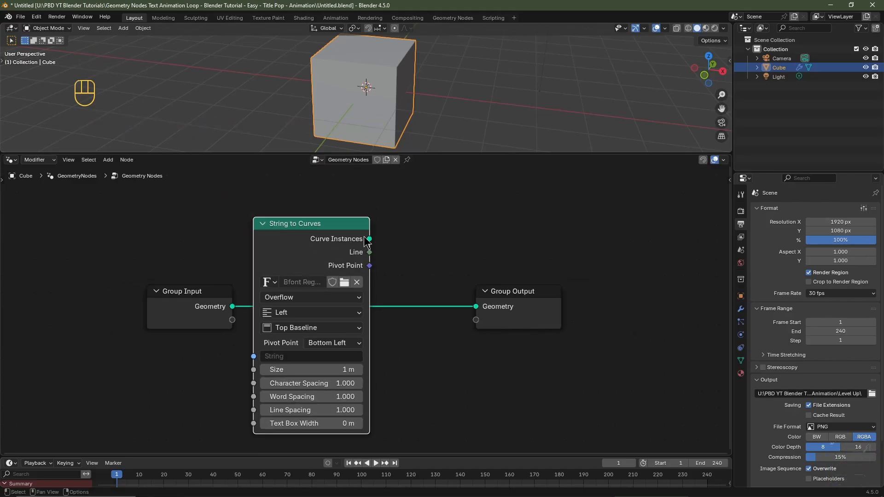
drag(369, 240, 476, 306)
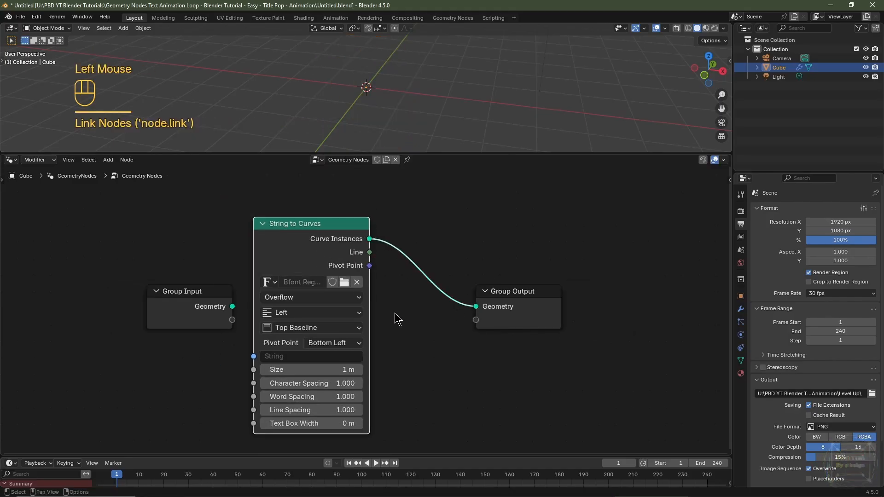
Move the Group Input and String to Curves nodes together away from Group Output to make room between them
scroll(366, 310, down, 2)
drag(321, 233, 207, 368)
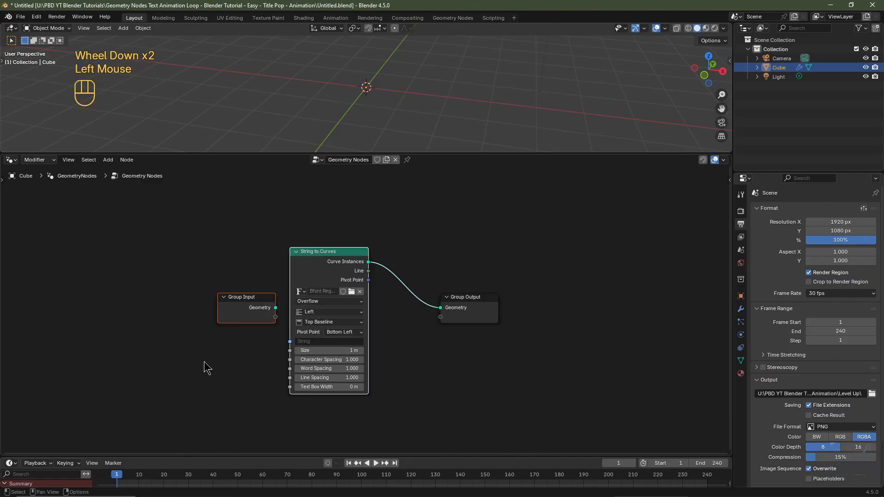
scroll(321, 312, down, 2)
key(g)
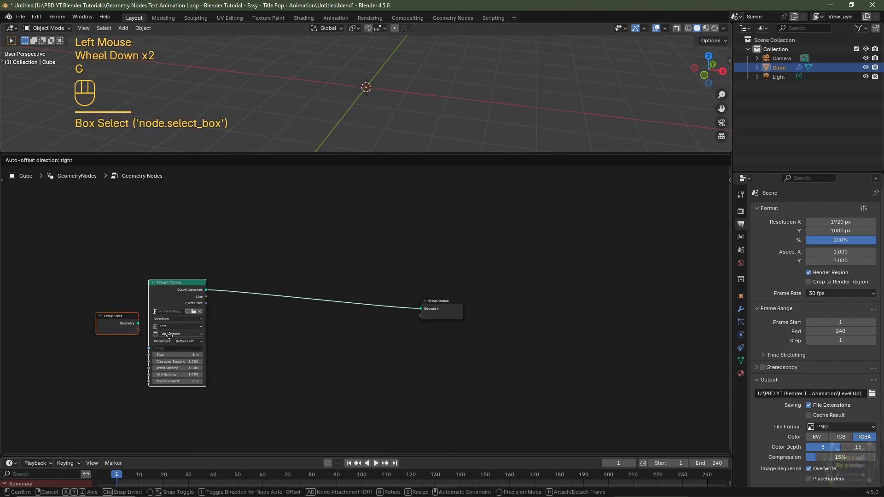
click(159, 340)
middle_drag(212, 353, 300, 300)
scroll(300, 300, up, 3)
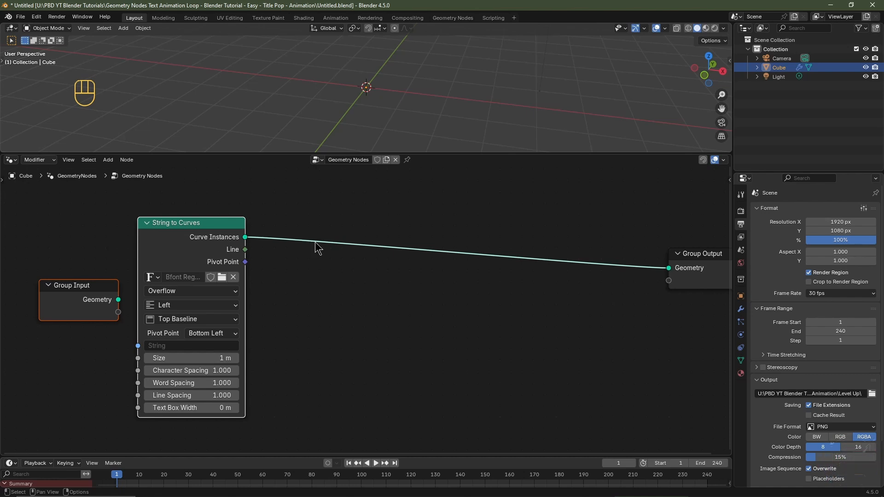
Enter LEVEL UP as the String to Curves text and view it from the top
click(171, 346)
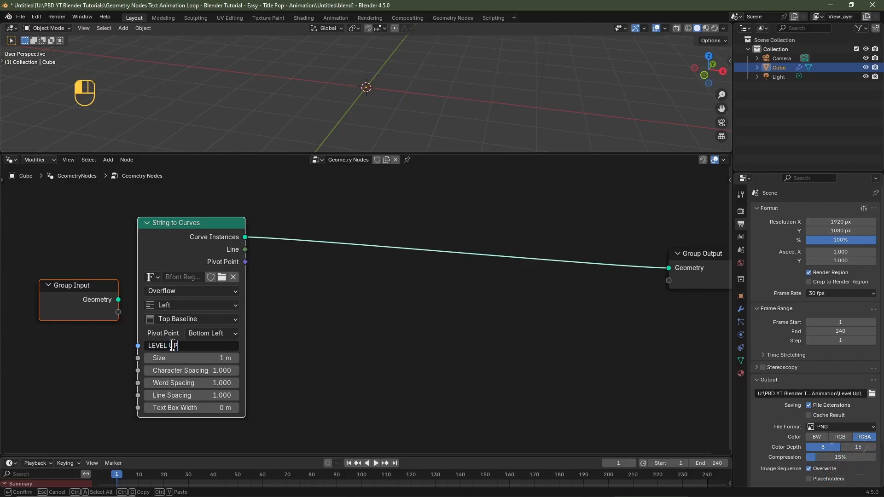
key(Return)
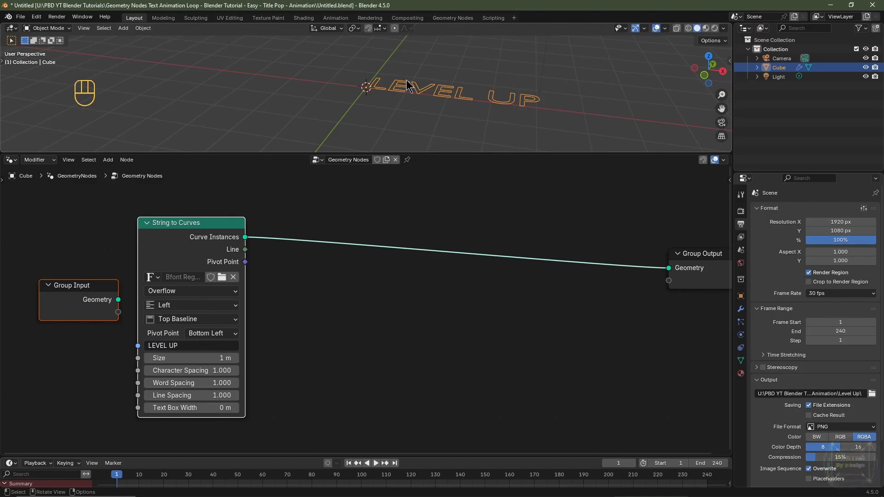
key(KP_7)
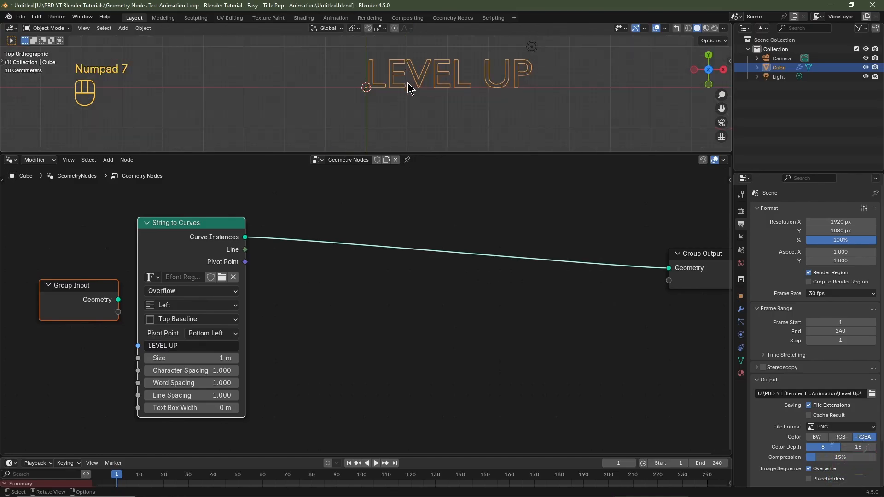
mouse_move(411, 90)
shift+middle_down()
mouse_move(413, 101)
mouse_move(400, 102)
shift+middle_up()
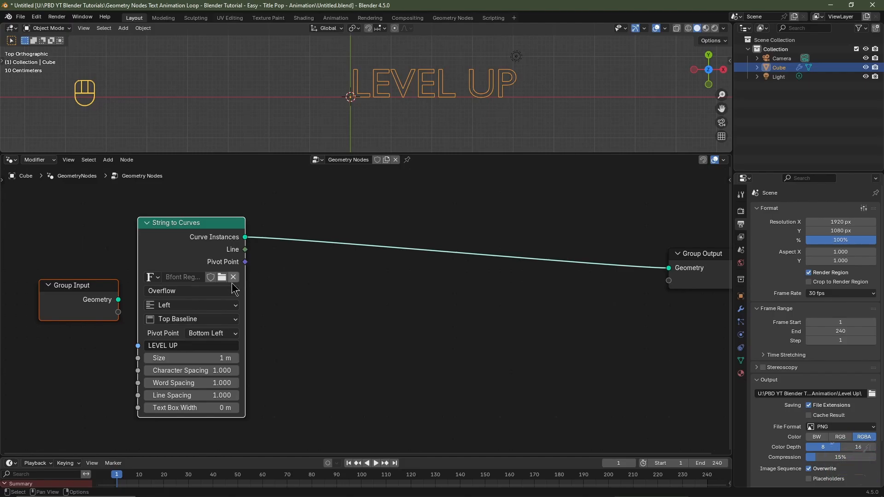
Set the String to Curves horizontal alignment to Center and the vertical alignment to Middle
click(205, 305)
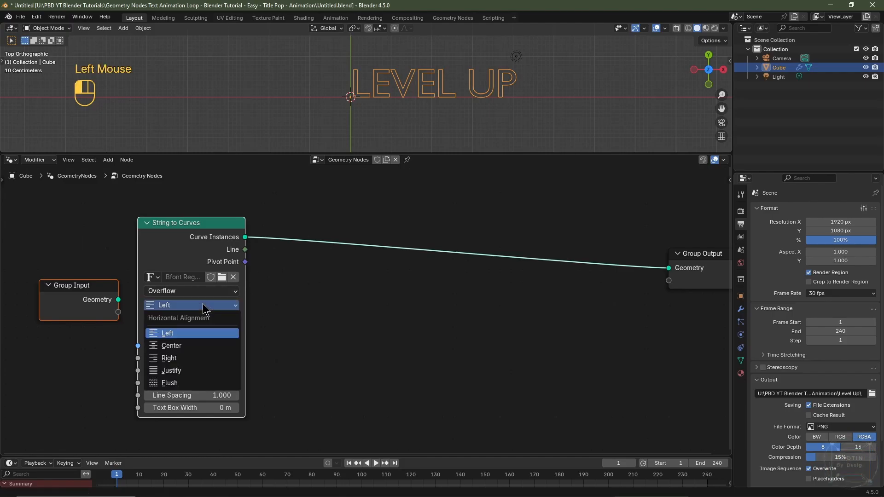
click(171, 346)
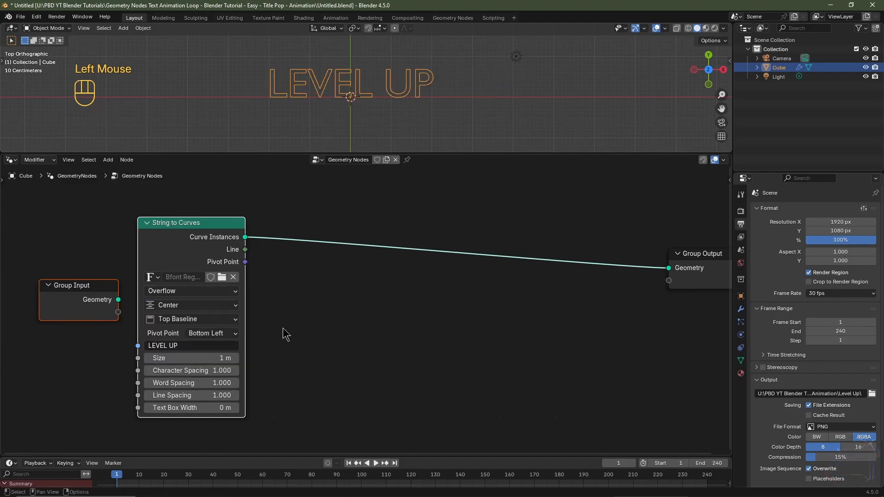
click(210, 320)
click(189, 370)
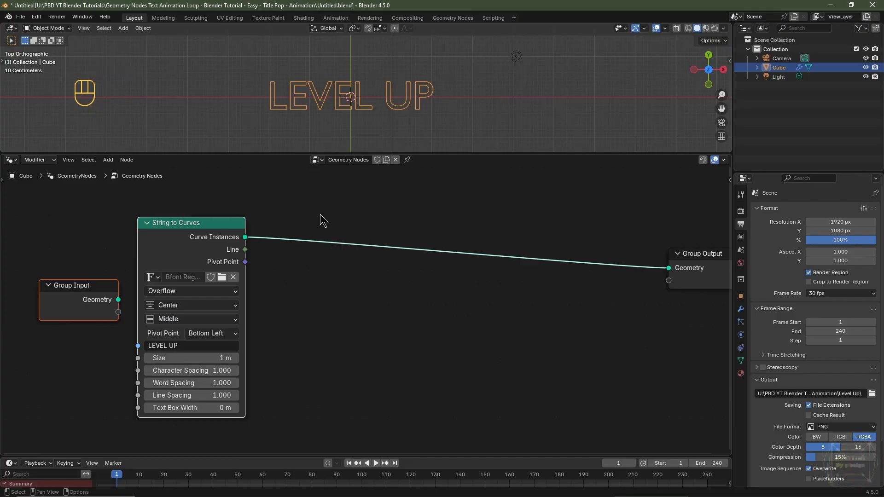
Load Arial Black from the Windows Fonts folder as the String to Curves font
click(222, 278)
scroll(446, 237, down, 5)
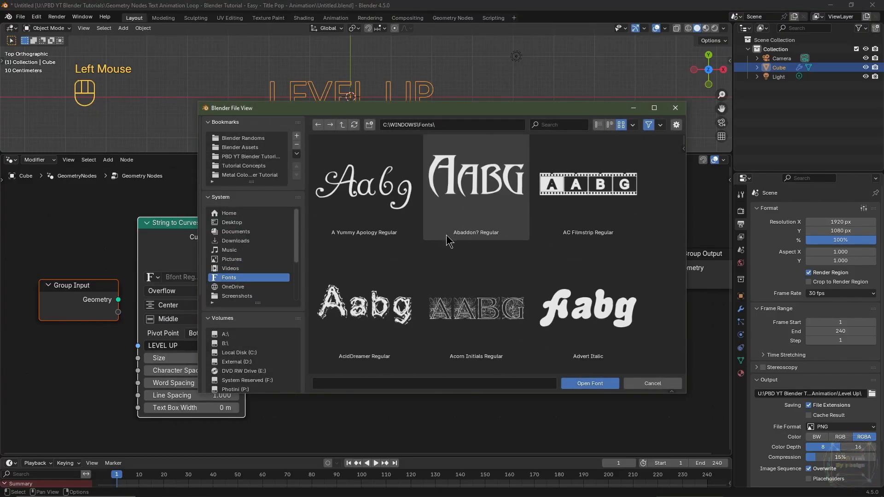
scroll(446, 235, down, 8)
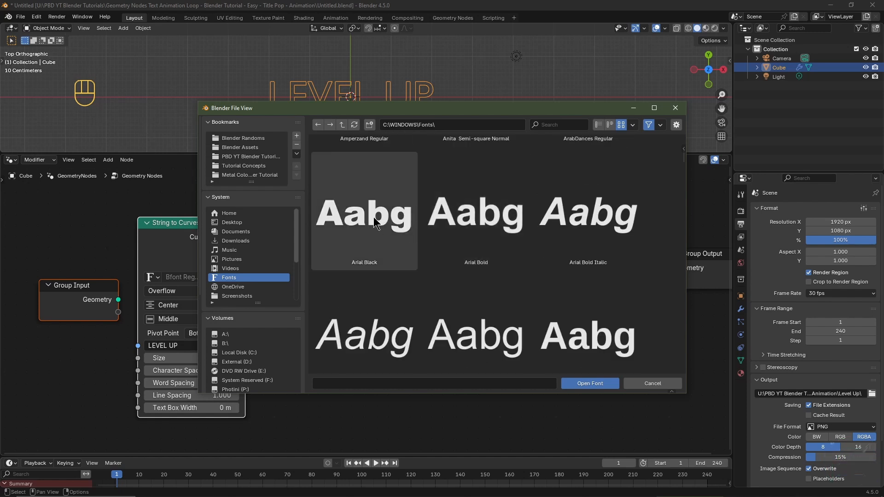
click(373, 217)
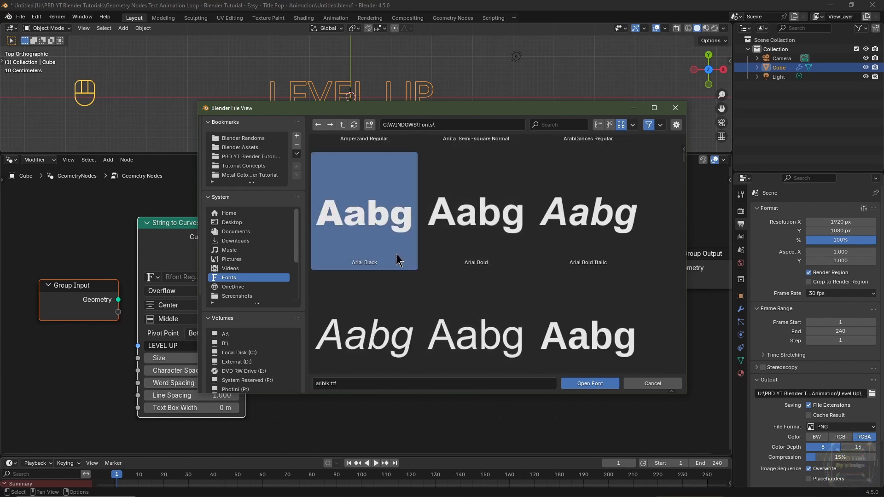
click(593, 386)
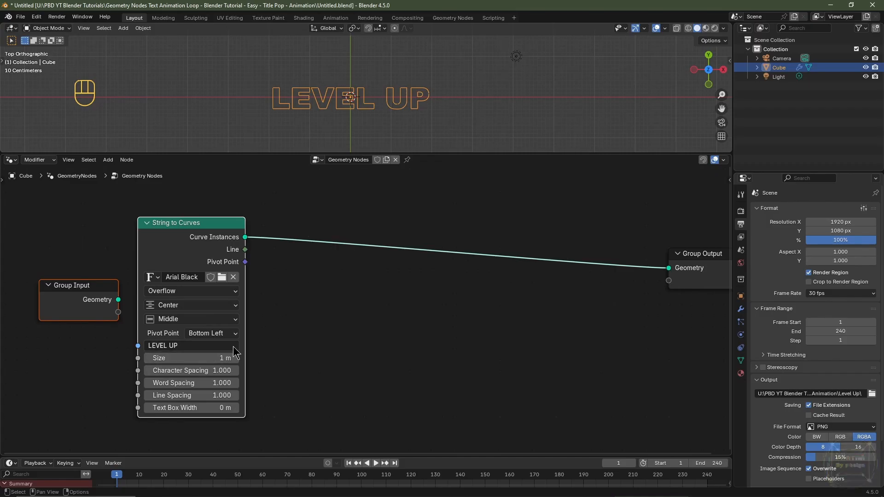
Try out the String to Curves size, spacing and width values, and restore Text Box Width to 0 m
shift+drag(204, 358, 198, 395)
double_click(210, 407)
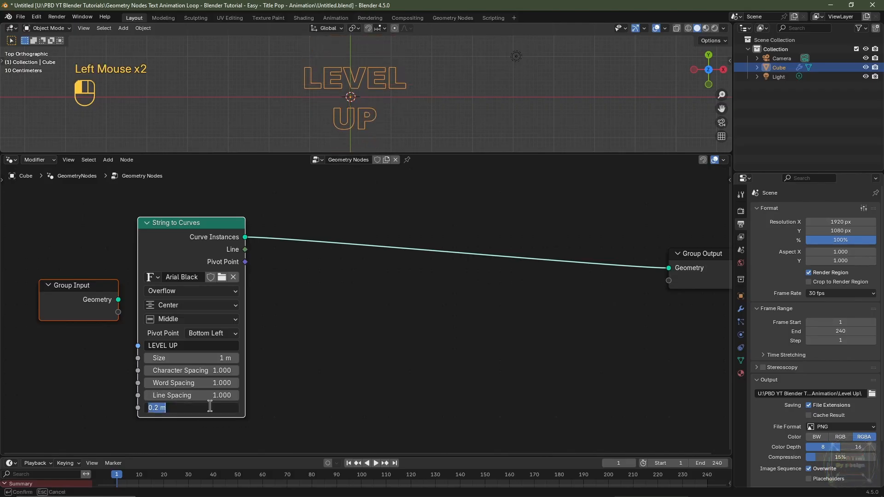
text(0)
key(Return)
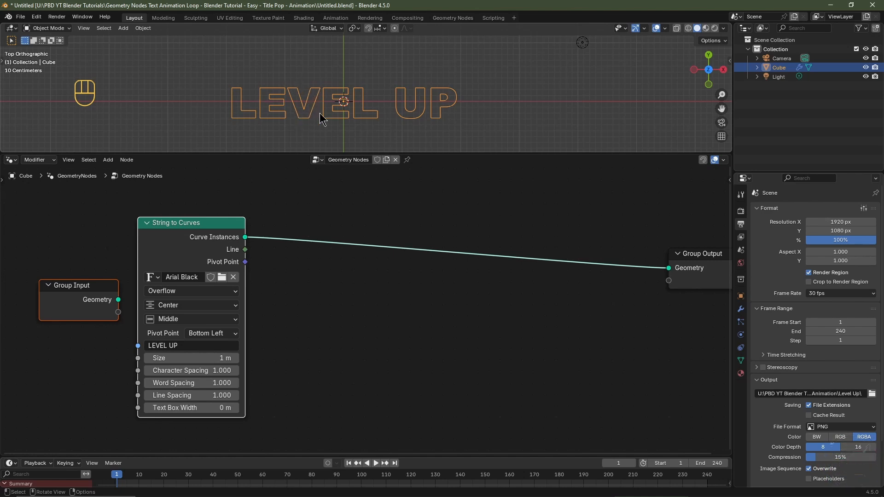
Add a Resample Curve node on the link between String to Curves and Group Output
key(shift+a)
click(288, 265)
text(RES)
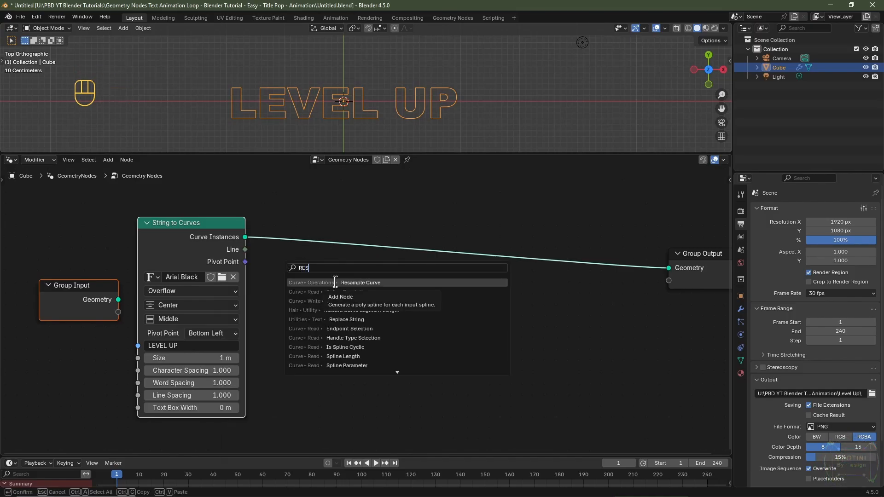
click(336, 283)
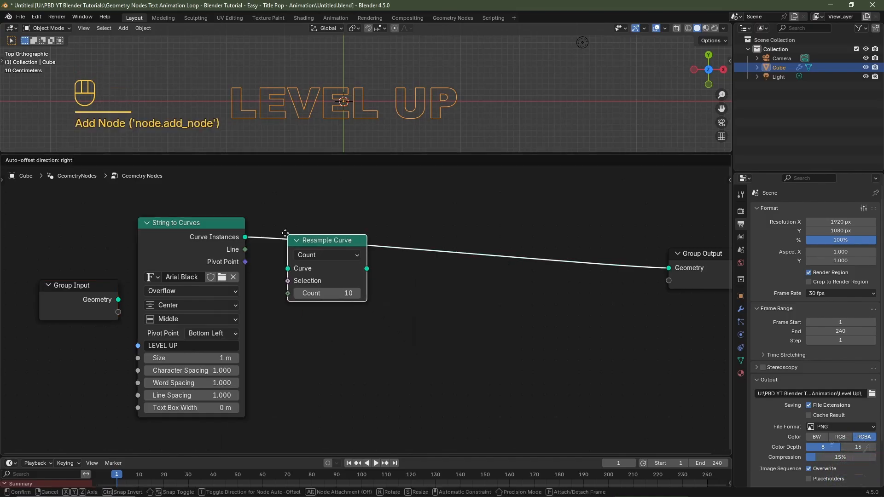
click(274, 221)
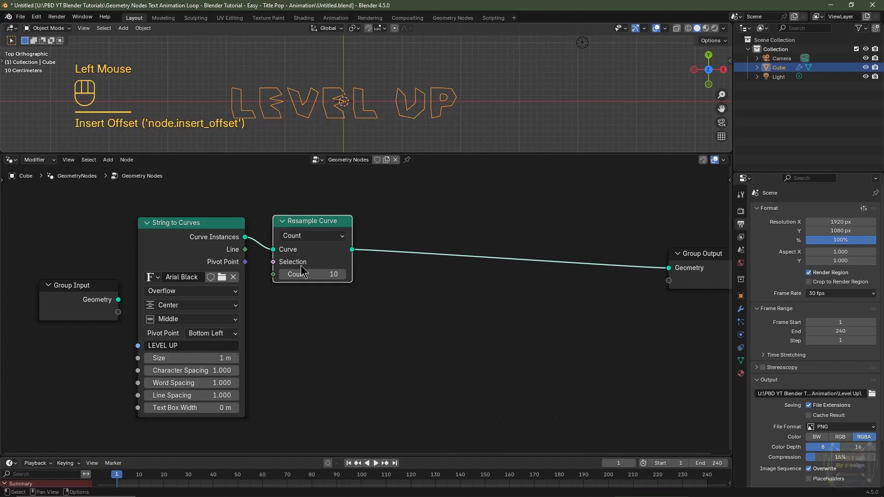
Set the Resample Curve count to 256
scroll(297, 272, down, 2)
shift+drag(297, 272, 341, 272)
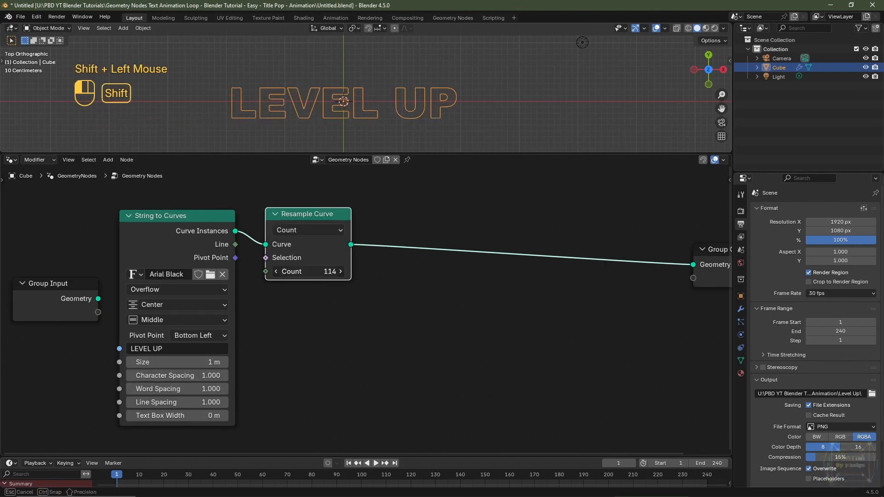
key(Escape)
click(302, 271)
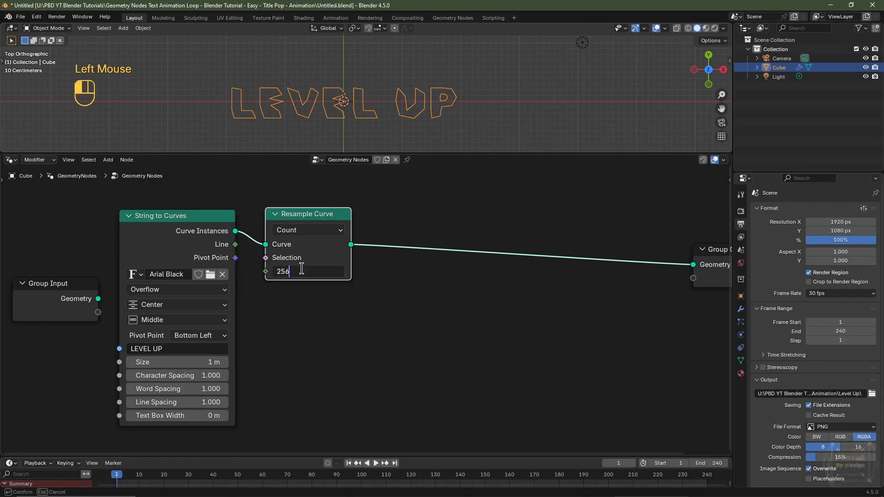
key(Return)
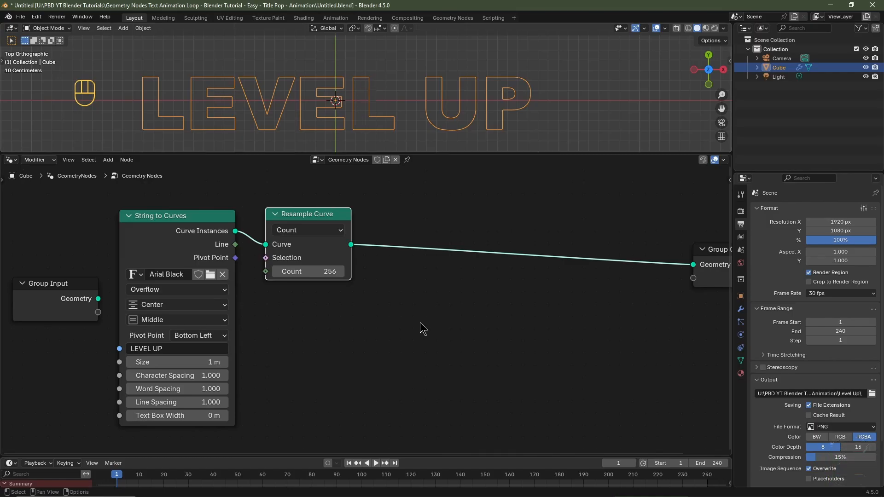
Insert a Trim Curve node between Resample Curve and Group Output and try out its Start and End factors
key(shift+a)
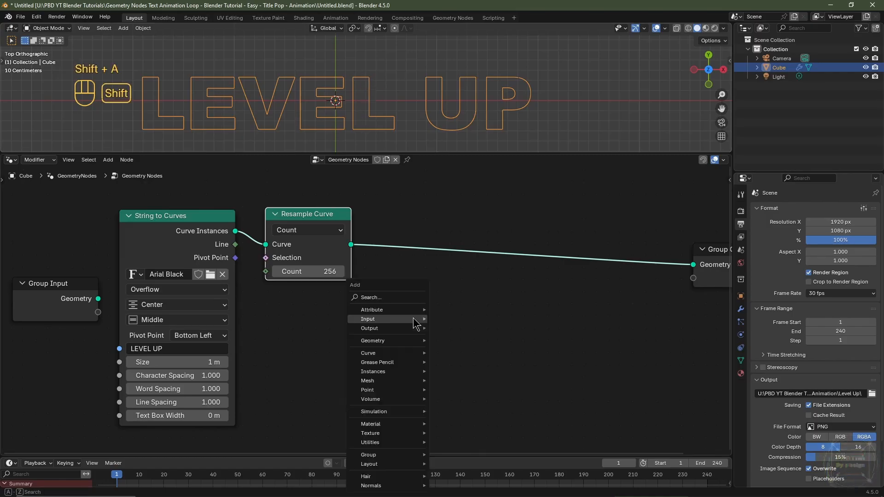
mouse_move(414, 319)
text(TRIM)
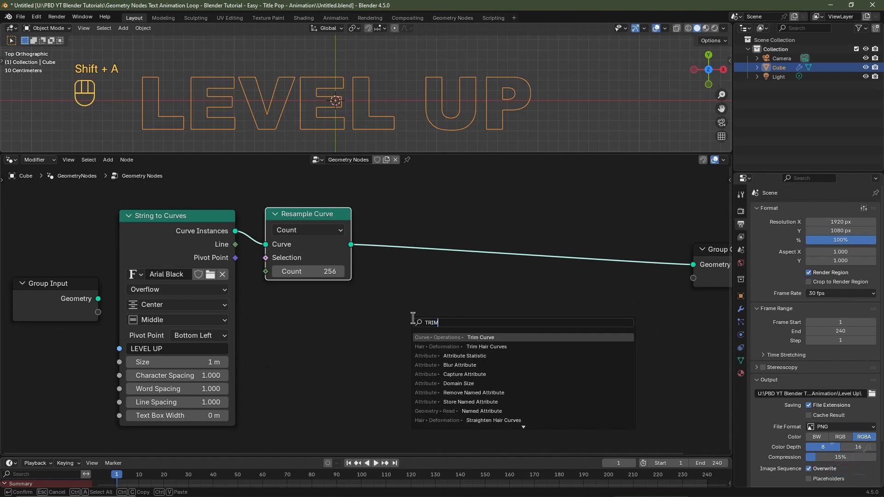
click(486, 339)
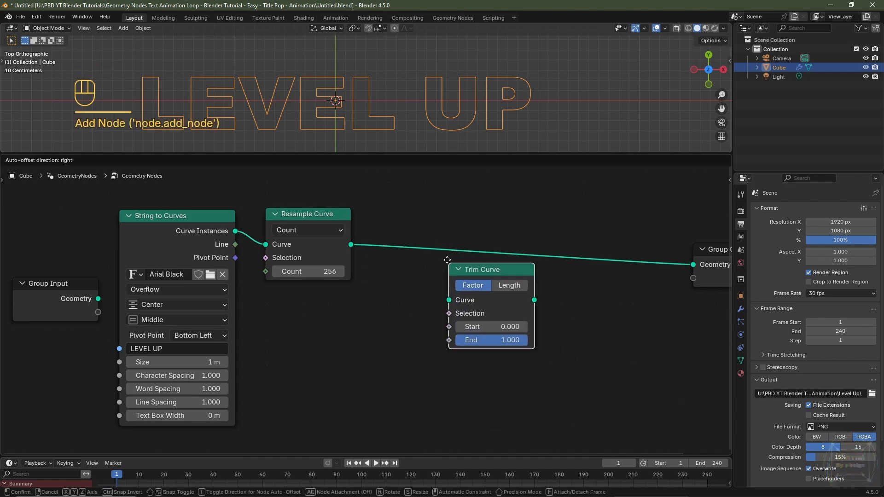
click(419, 220)
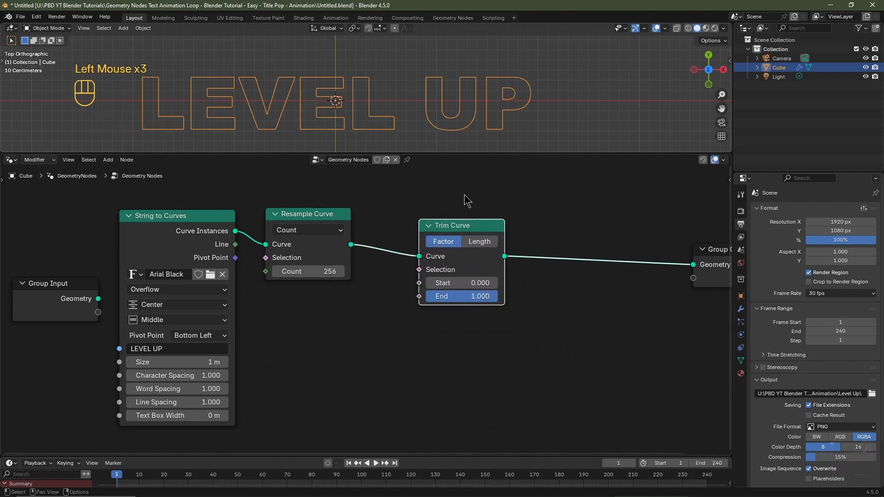
click(461, 282)
drag(469, 284, 497, 297)
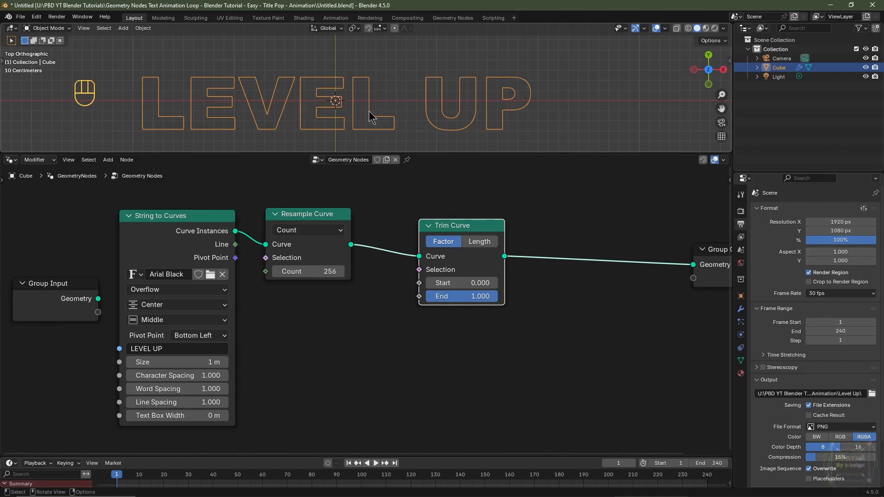
Move Trim Curve below the main node row and insert a Curve to Mesh node right after it
scroll(524, 371, down, 2)
middle_drag(525, 367, 442, 345)
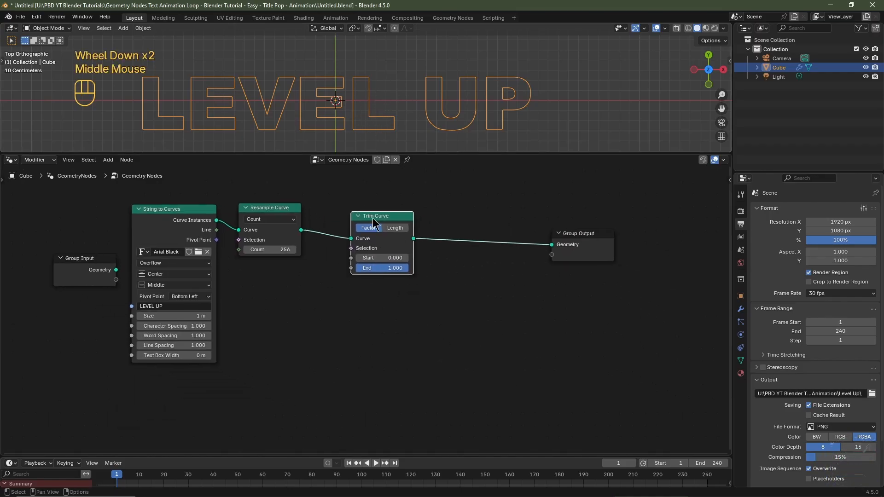
drag(376, 222, 385, 319)
key(shift+a)
mouse_move(443, 330)
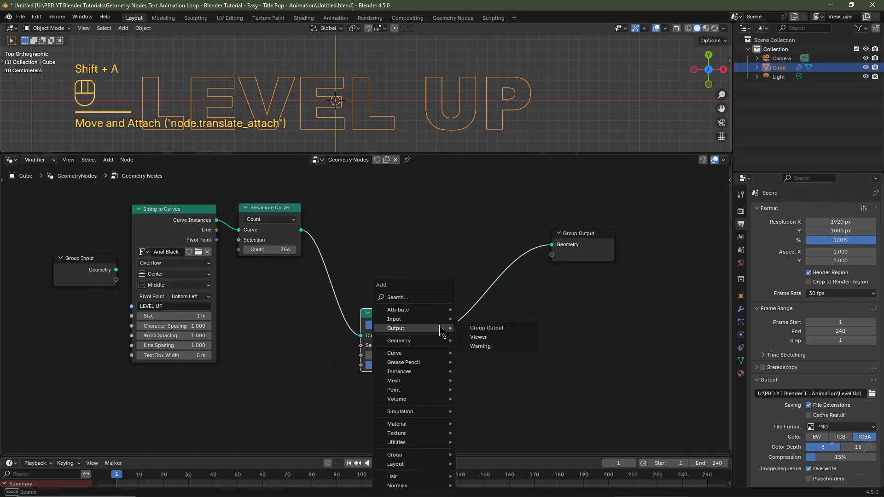
text(CURVE TO)
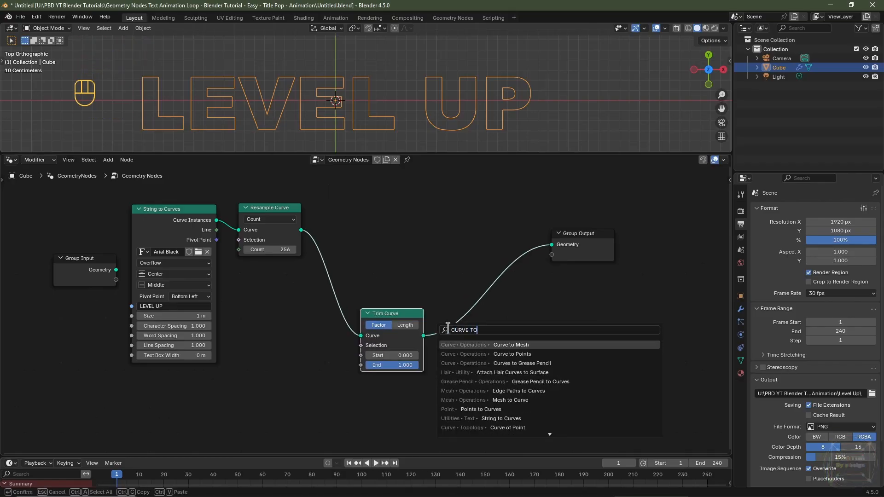
click(508, 346)
click(476, 325)
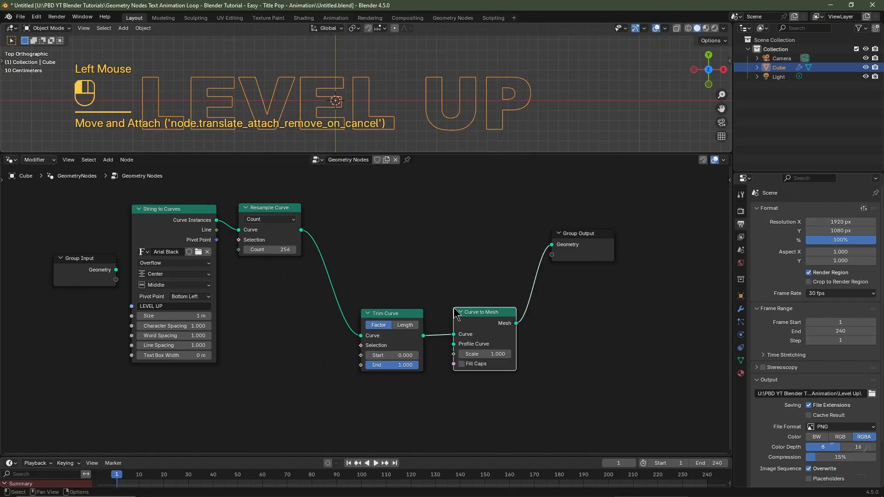
Add a Curve Circle node below Trim Curve and link its Curve output to Curve to Mesh's Profile Curve input
key(shift+a)
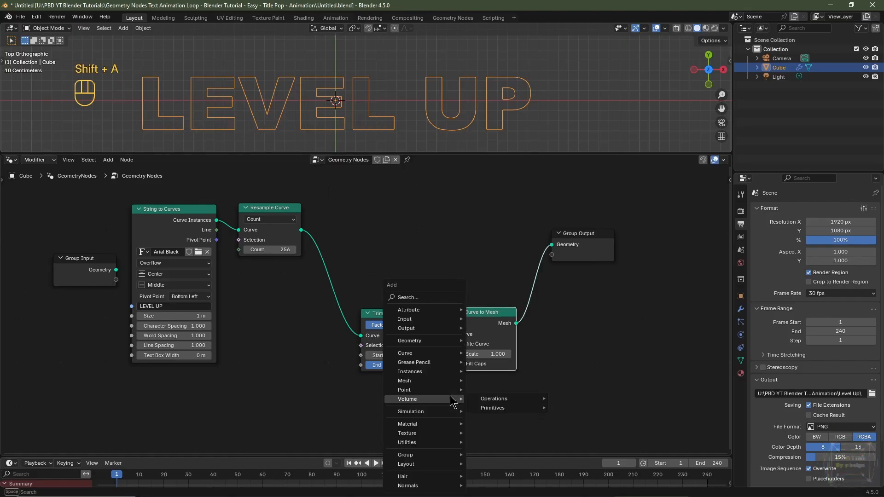
text(CURVE CIR)
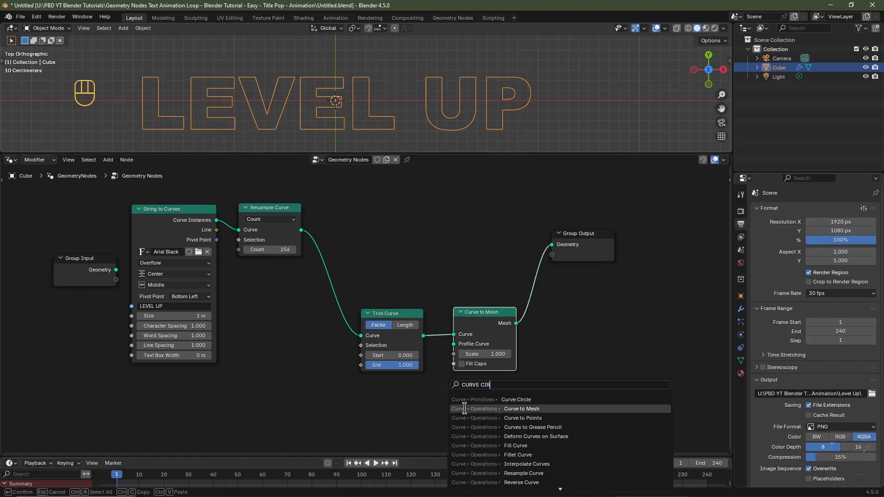
click(465, 400)
click(425, 396)
right_click(427, 396)
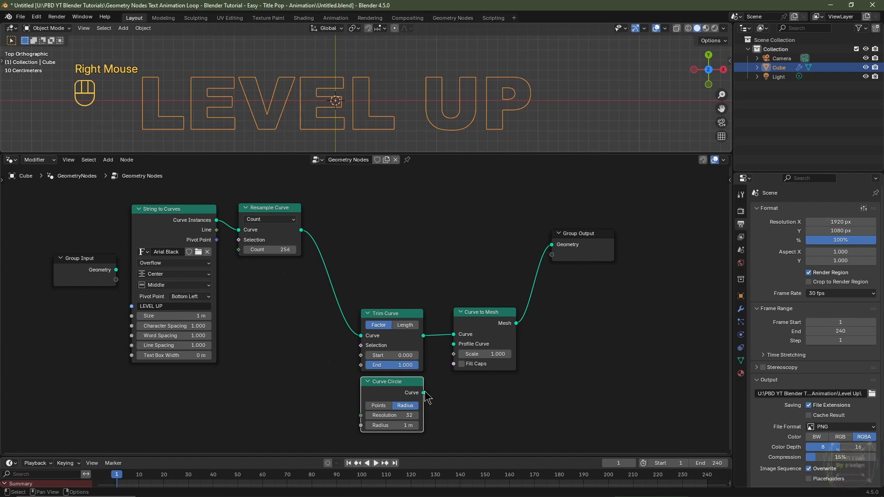
drag(424, 393, 441, 375)
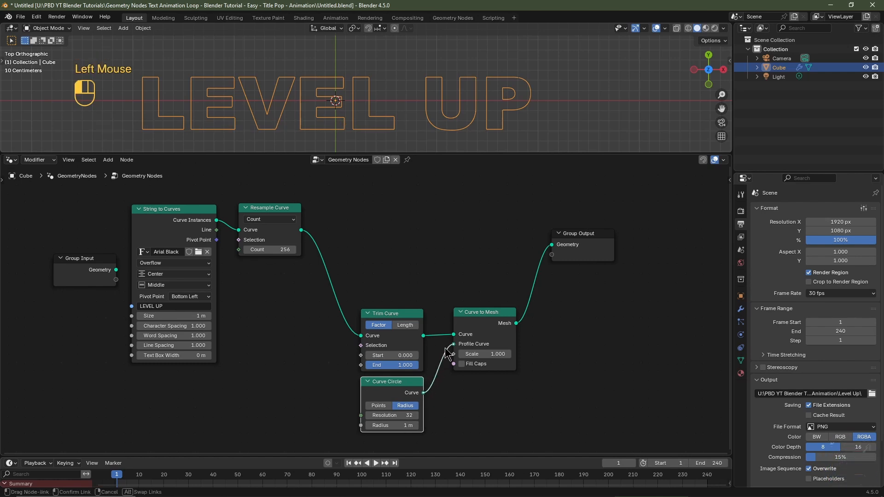
drag(444, 347, 445, 347)
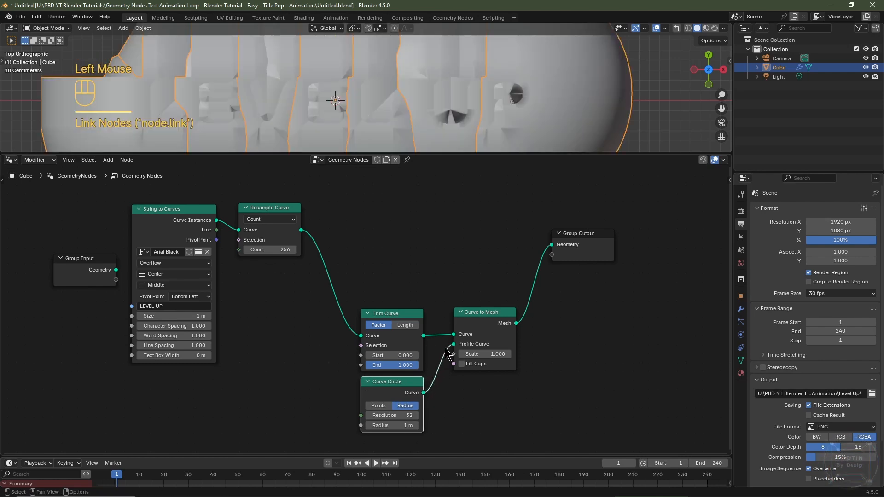
Set the Curve Circle radius to 0.01 m and inspect the text outline up close
click(401, 425)
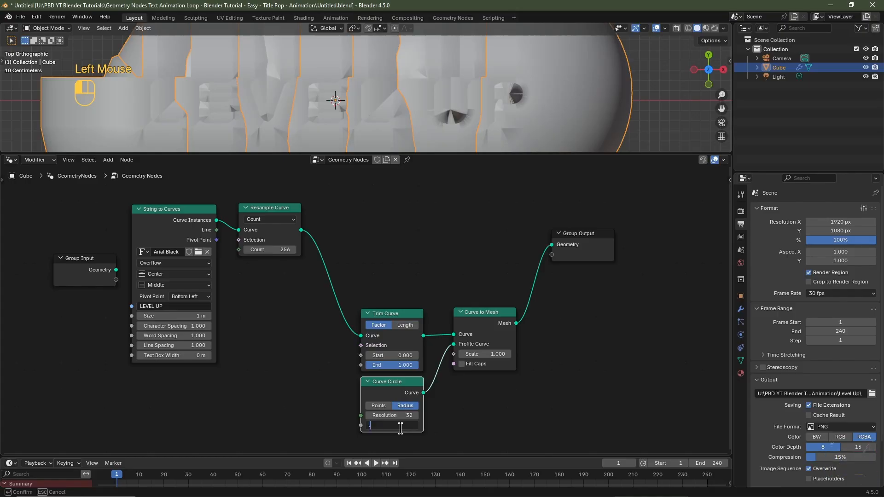
key(Return)
scroll(410, 81, up, 4)
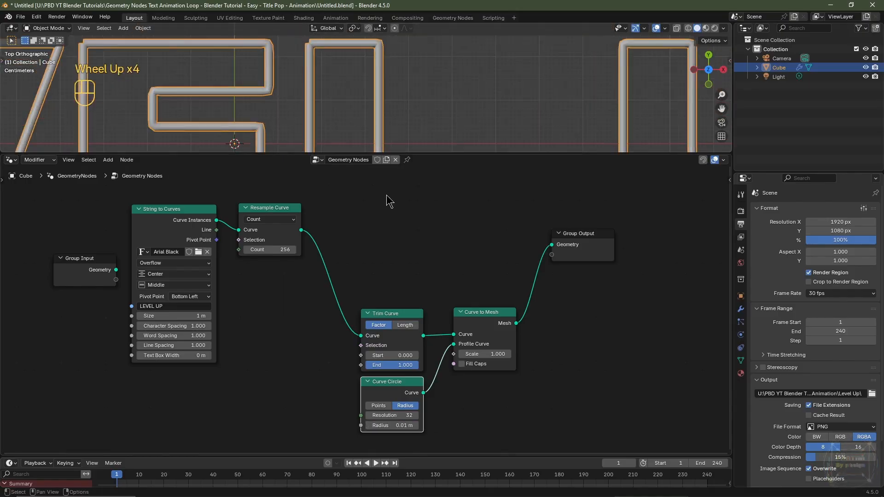
Link Resample Curve directly to Group Output's Geometry input and insert a Fill Curve node on that link
drag(361, 286, 477, 408)
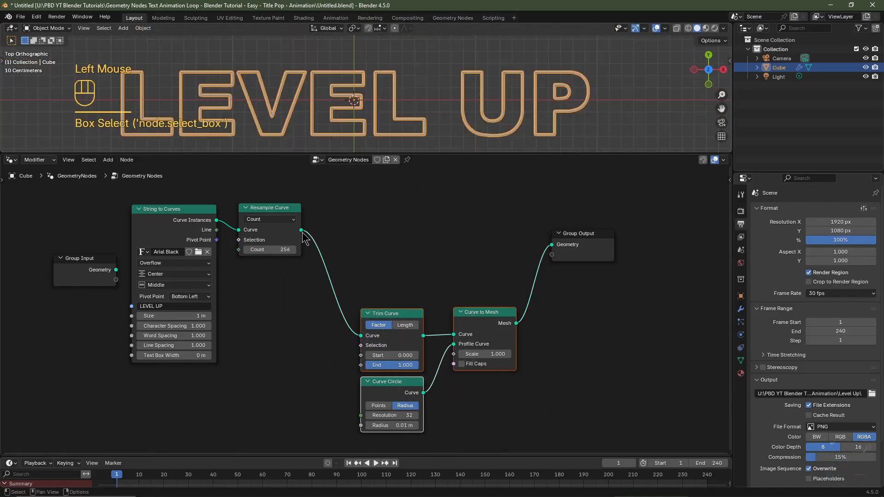
drag(301, 229, 551, 245)
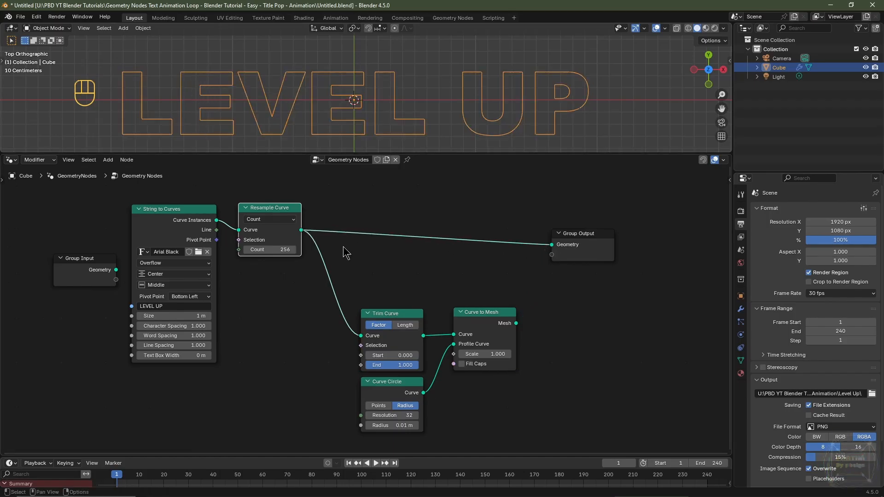
key(shift+a)
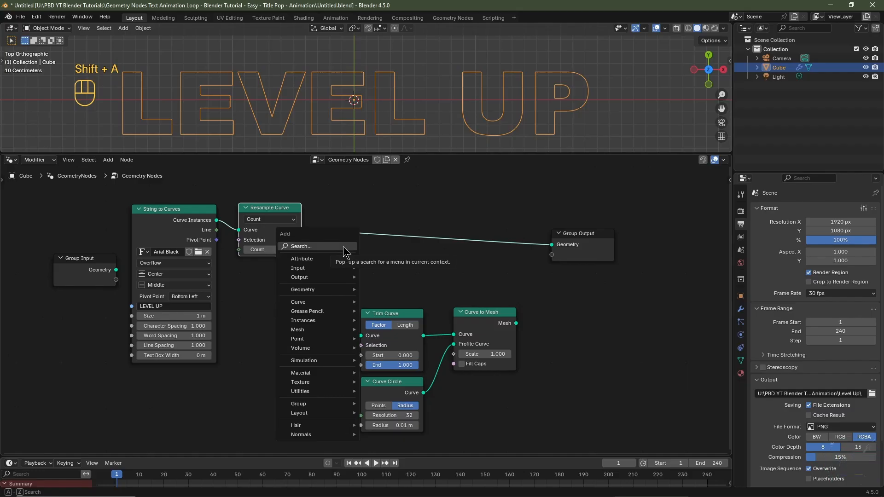
click(343, 247)
text(FILL C)
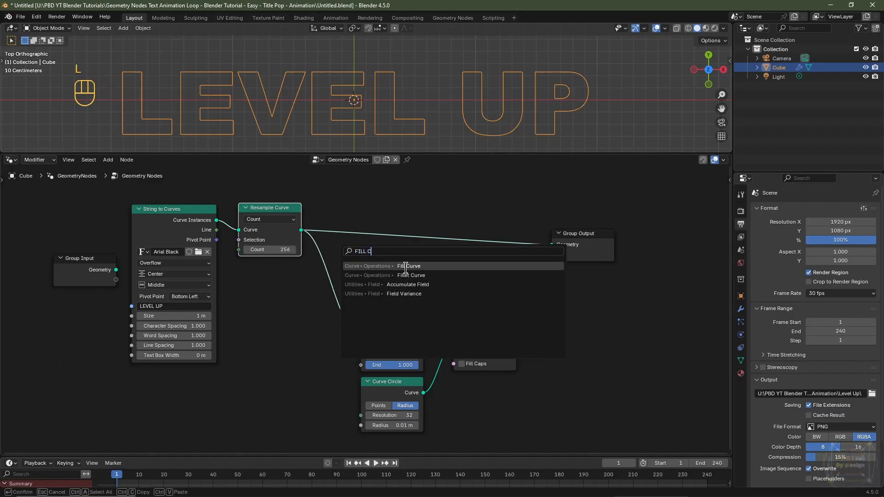
click(405, 266)
click(380, 237)
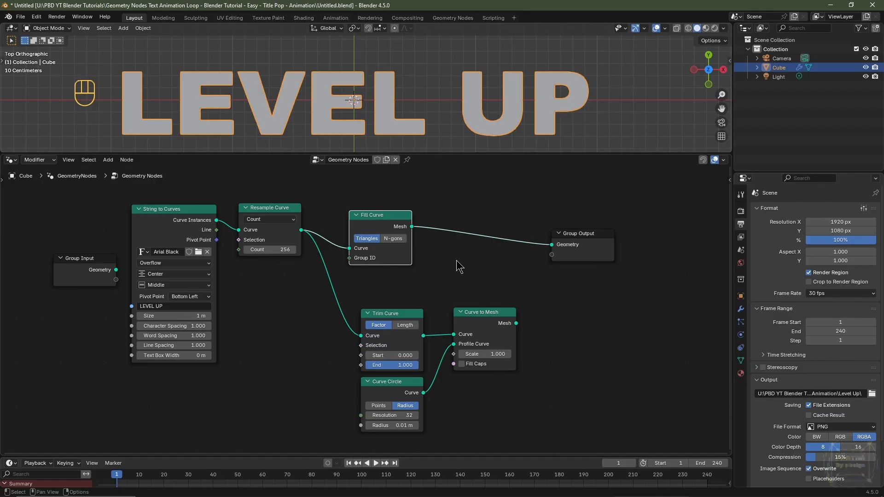
Insert an Extrude Mesh node on the link between Fill Curve and Group Output
key(shift+a)
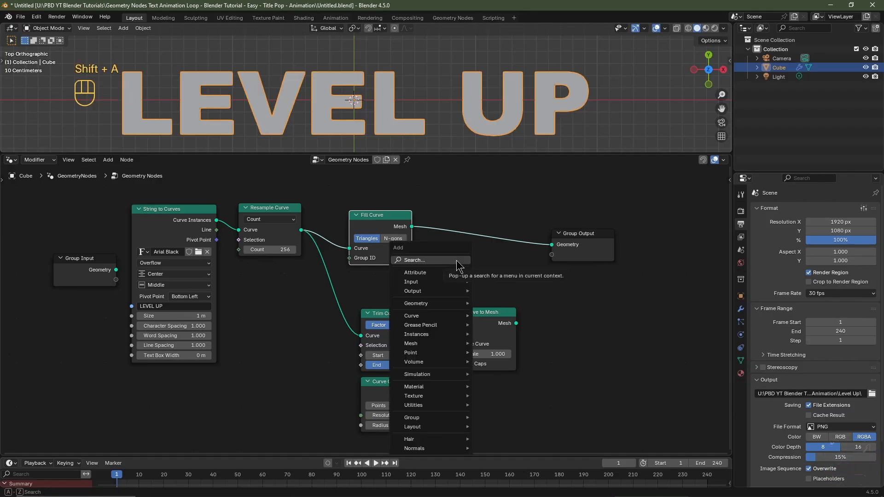
click(457, 261)
text(extru)
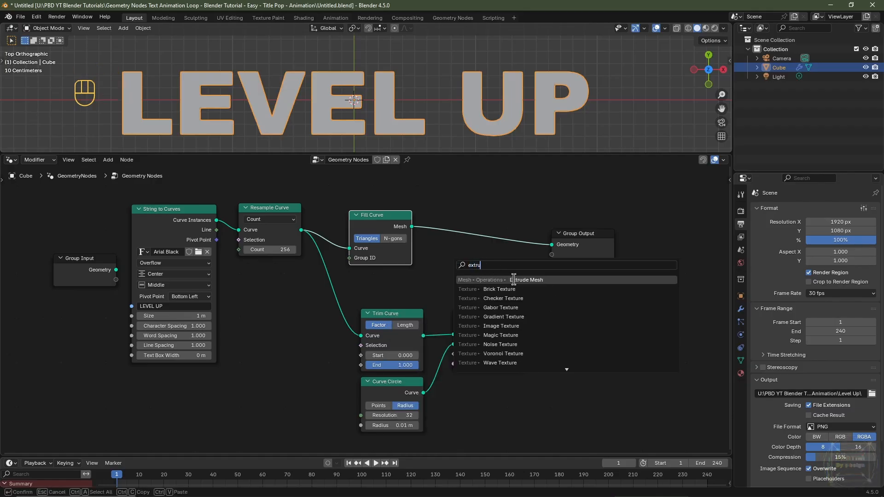
click(514, 280)
click(439, 202)
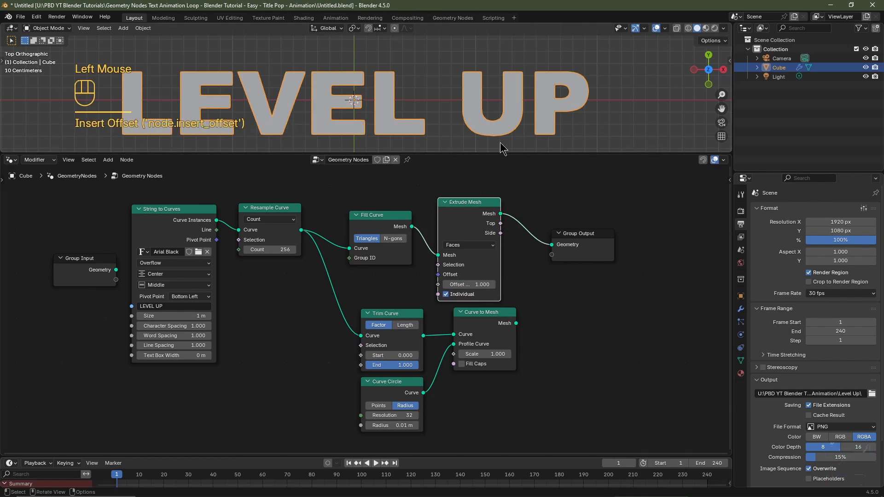
Try 0.1 as Extrude Mesh's Offset Scale and settle on 0.25
middle_drag(584, 124, 525, 54)
scroll(515, 64, down, 3)
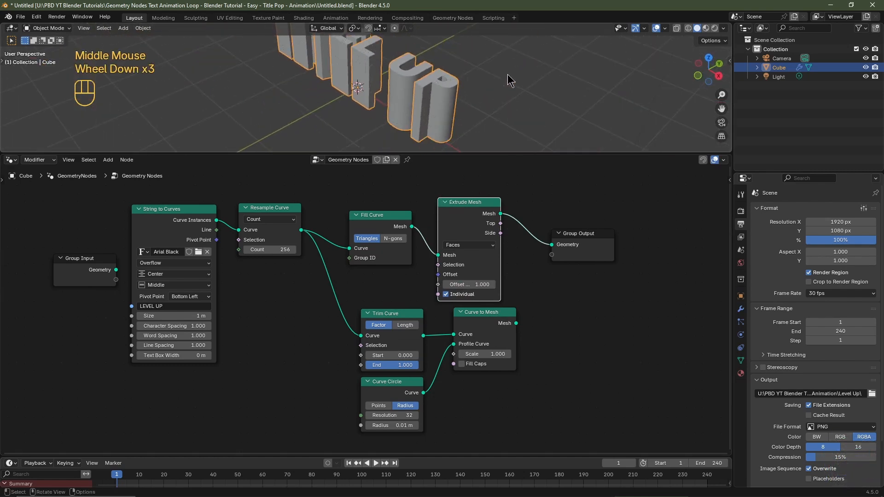
click(467, 284)
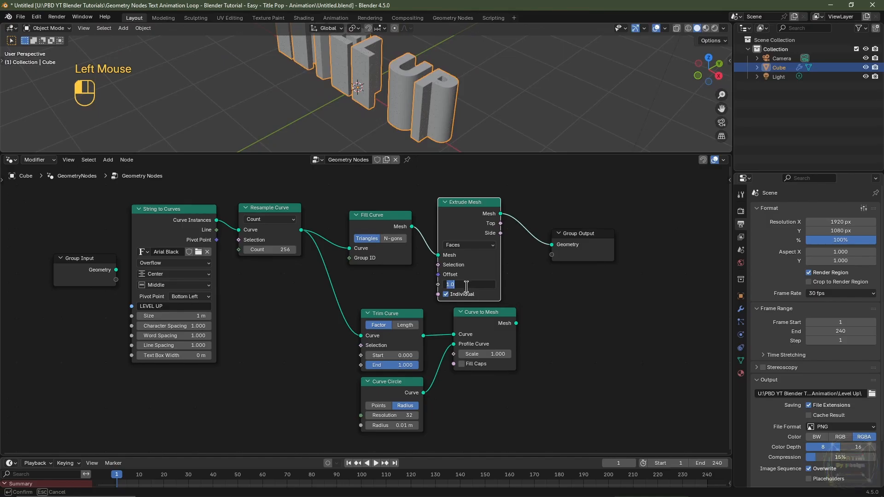
text(.1)
key(Return)
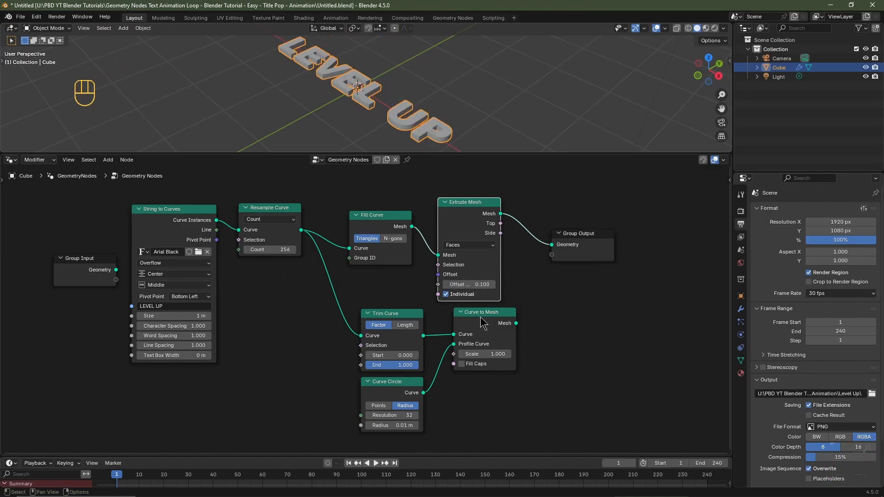
click(473, 284)
text(.25)
key(Return)
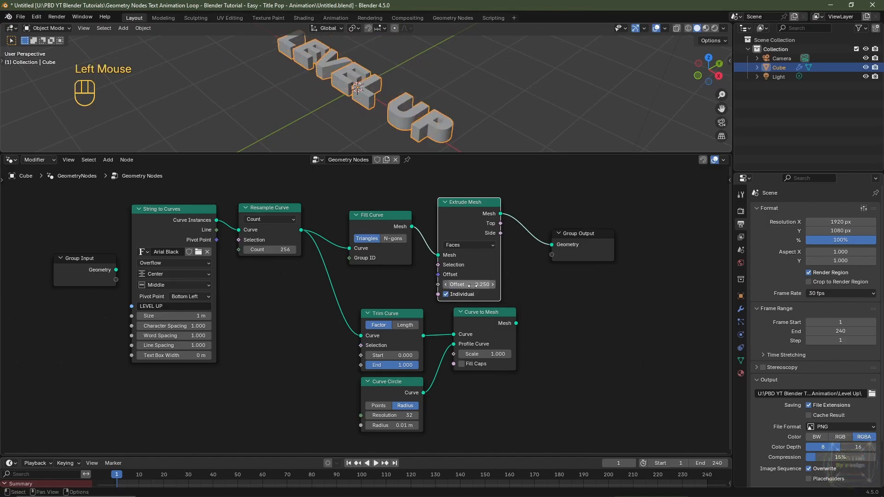
Turn on the face orientation overlay and examine the extruded text from underneath
middle_drag(345, 95, 380, 118)
scroll(380, 117, up, 4)
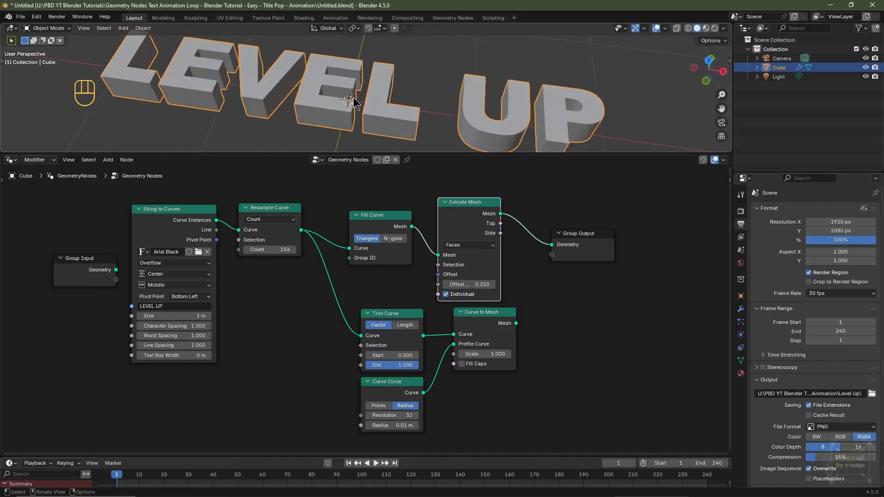
click(664, 29)
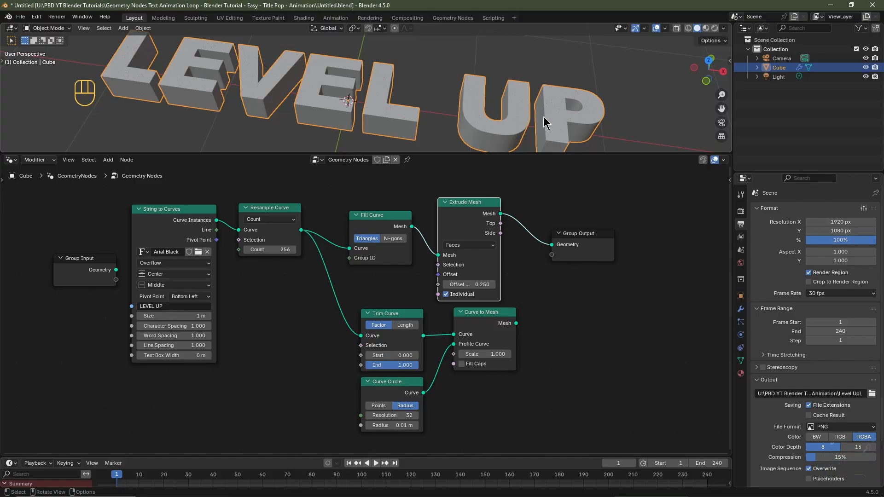
middle_drag(552, 124, 493, 40)
shift+middle_drag(368, 76, 367, 108)
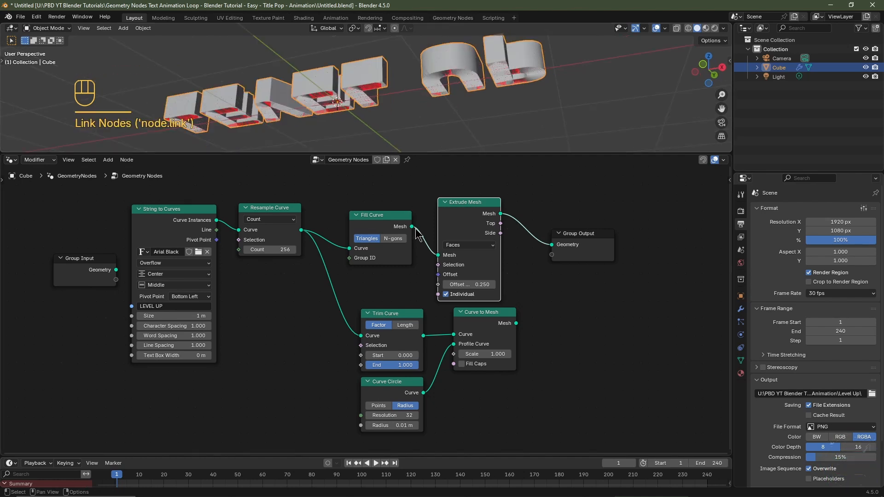
Link Fill Curve's Mesh output directly to Group Output and insert a Flip Faces node on that link
drag(411, 227, 552, 244)
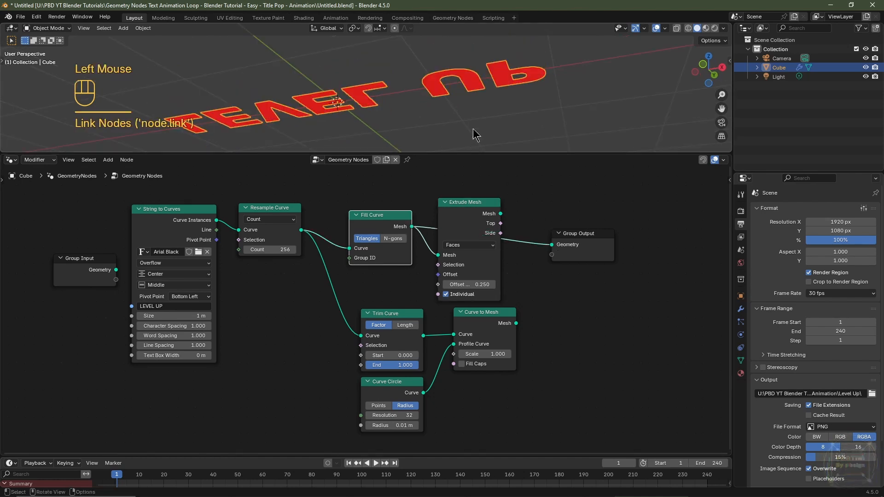
middle_drag(476, 135, 466, 110)
key(shift+a)
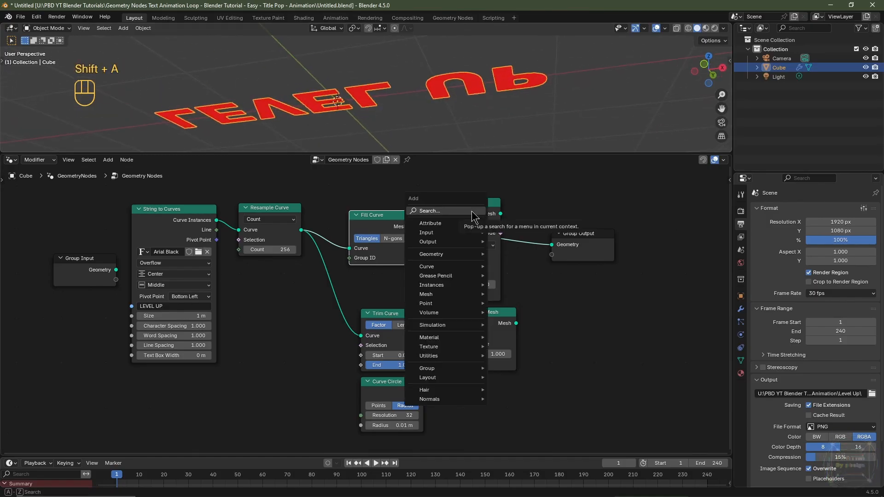
click(474, 211)
text(flip)
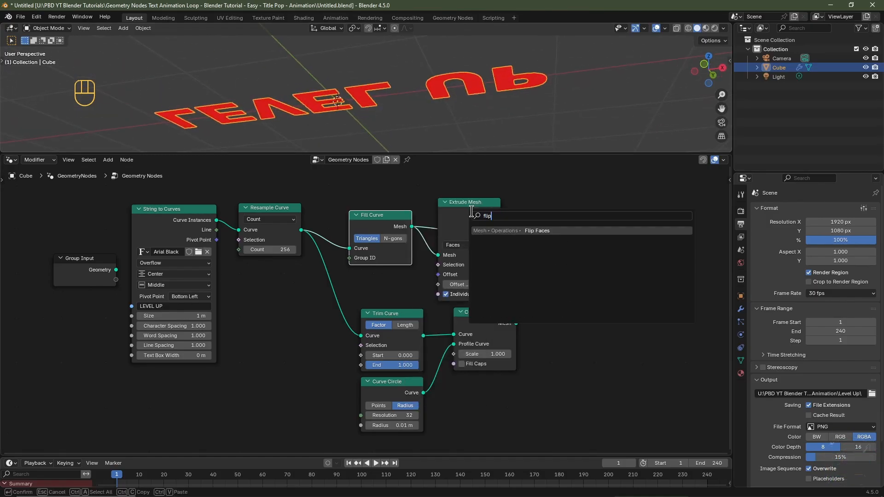
click(503, 230)
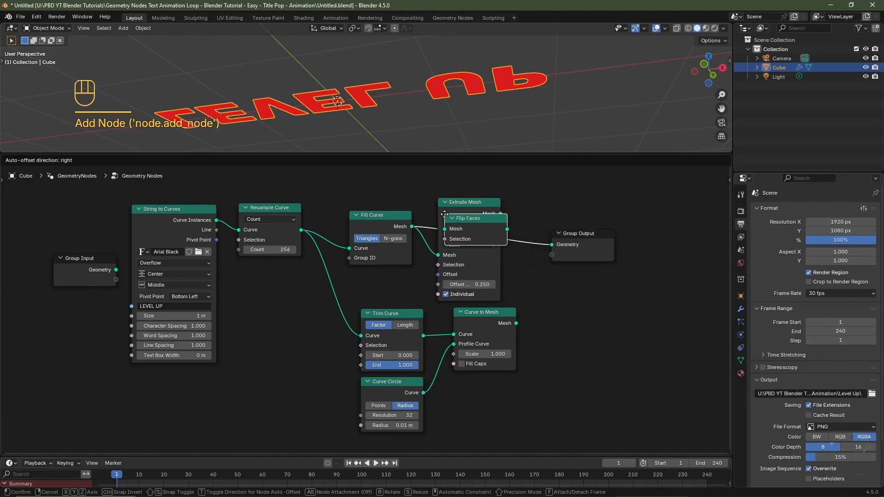
click(444, 214)
mouse_move(479, 231)
mouse_down()
mouse_move(479, 217)
mouse_move(474, 229)
mouse_up()
Insert a Join Geometry node after Flip Faces, link Extrude Mesh's Mesh output into it, and turn off the face orientation overlay
middle_drag(480, 112, 482, 36)
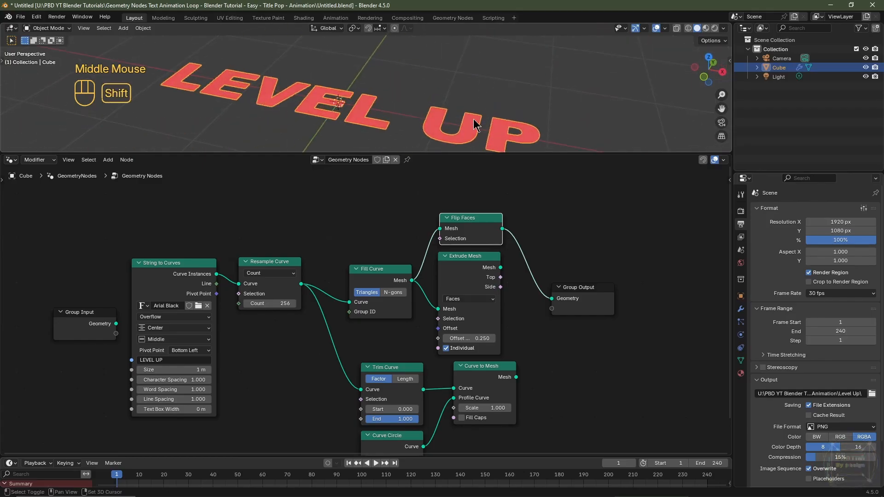
shift+middle_drag(474, 118, 474, 95)
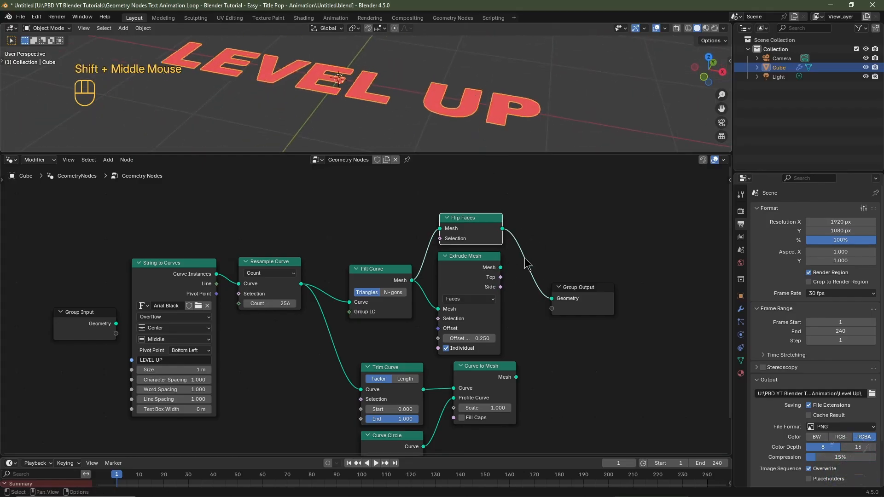
key(shift+a)
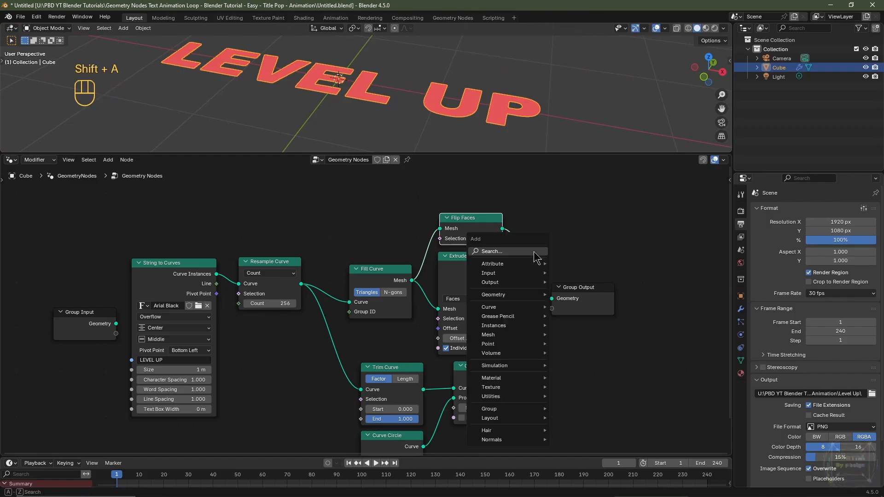
text(join)
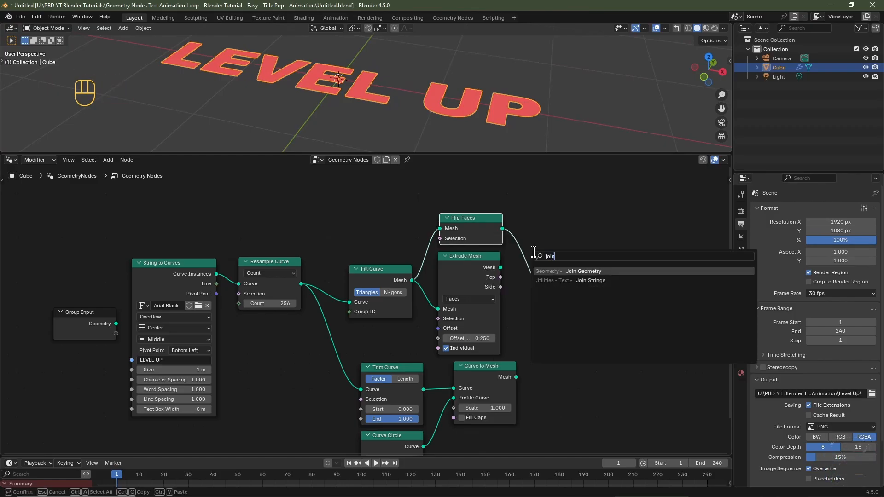
click(561, 271)
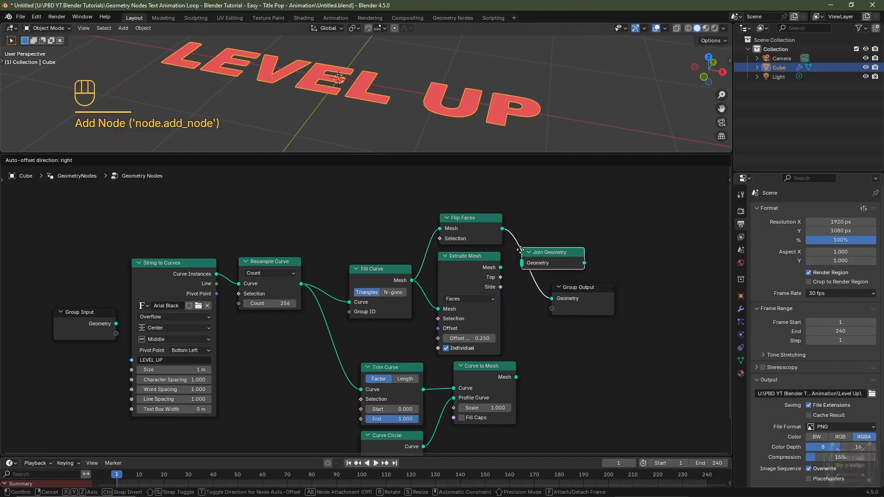
click(519, 261)
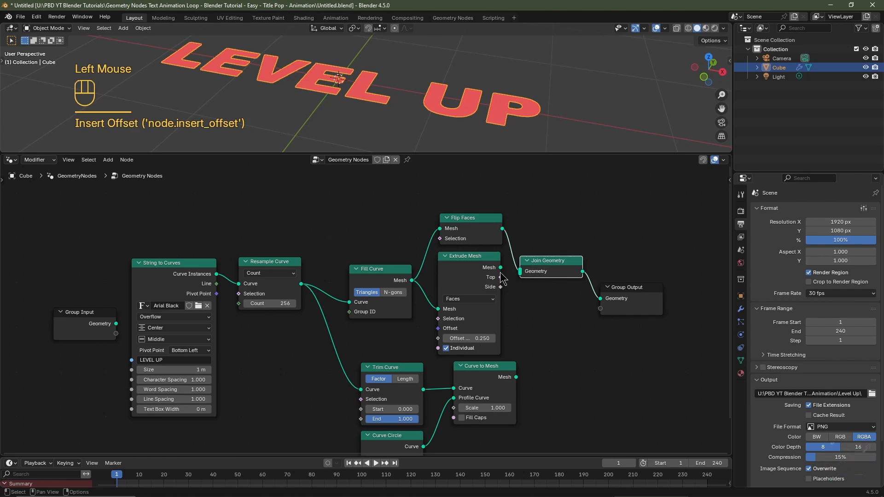
drag(501, 268, 520, 271)
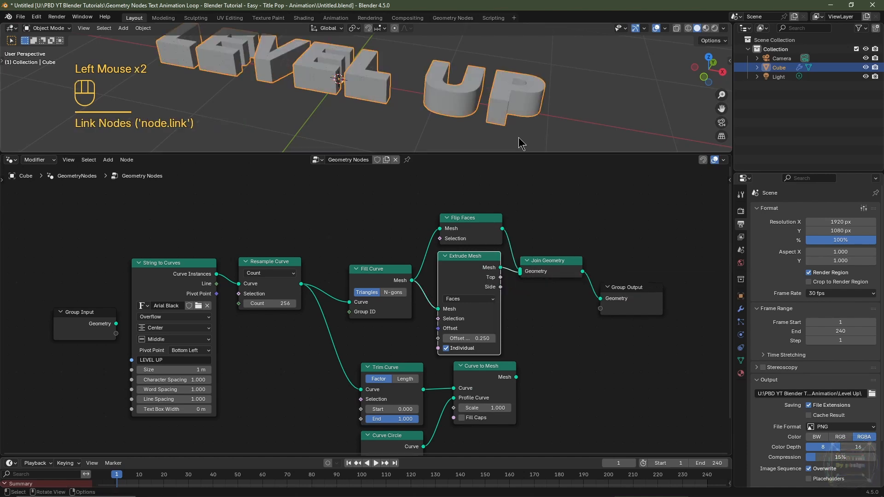
mouse_move(520, 119)
middle_down()
mouse_move(506, 37)
mouse_move(520, 116)
middle_up()
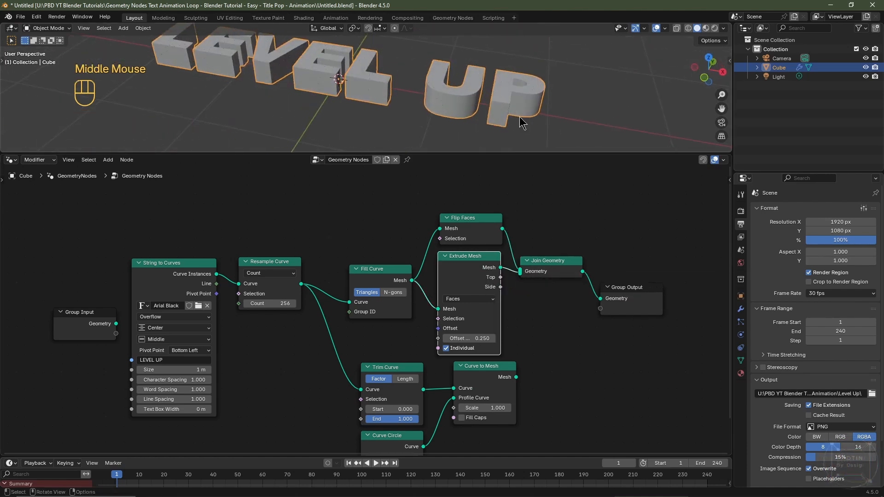
click(665, 28)
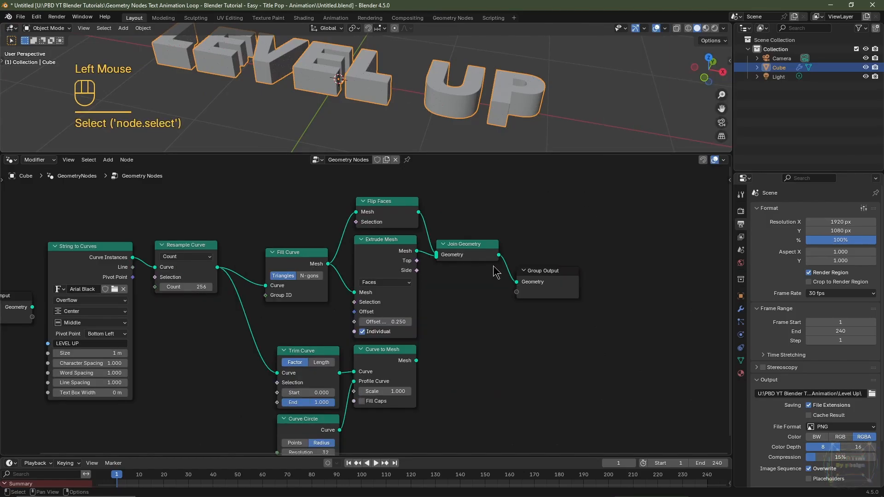
Duplicate Join Geometry, insert the copy before Group Output and link Curve to Mesh's Mesh output into it
click(475, 251)
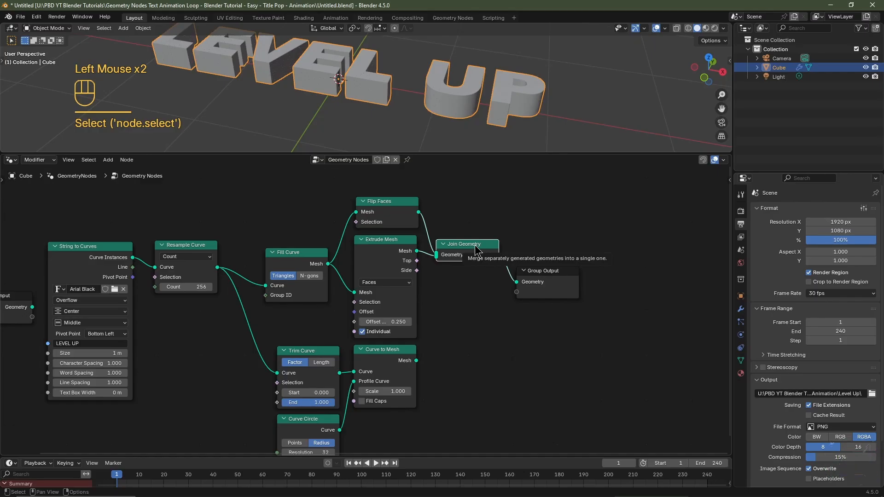
key(shift+d)
click(556, 278)
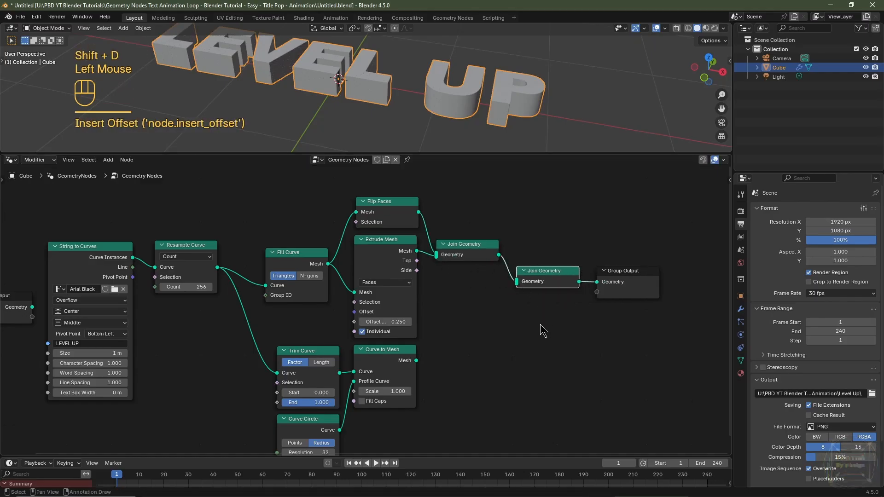
drag(416, 360, 516, 285)
Set Extrude Mesh's Offset Scale to -0.25 so the text extrudes downward from the tube outline
scroll(511, 280, down, 2)
mouse_move(402, 109)
shift+middle_down()
mouse_move(403, 117)
mouse_move(400, 102)
shift+middle_up()
scroll(404, 117, up, 2)
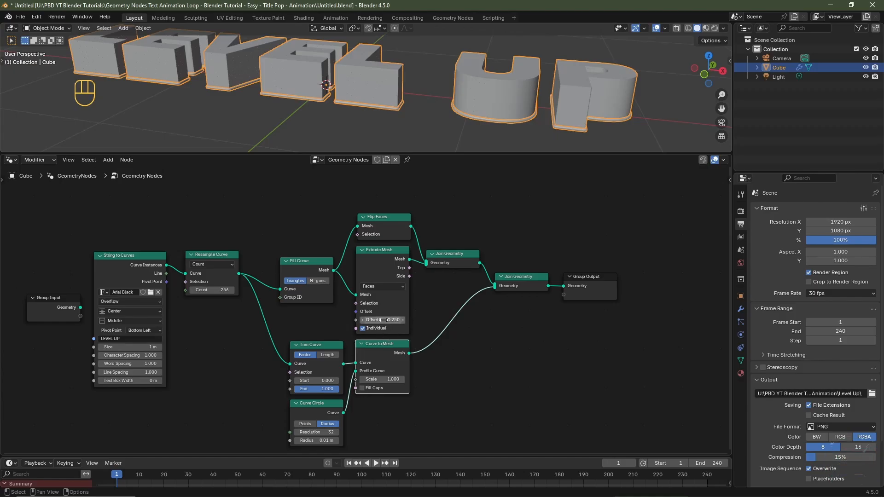
scroll(375, 317, up, 3)
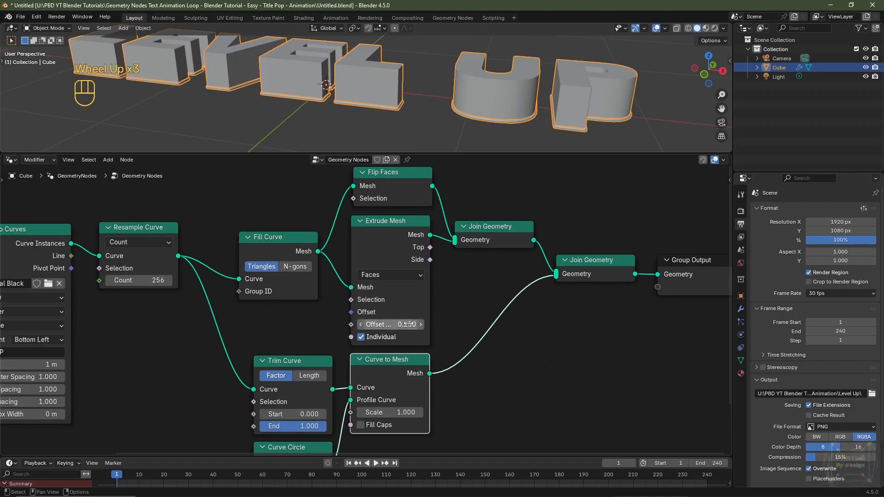
drag(383, 320, 404, 321)
text(-)
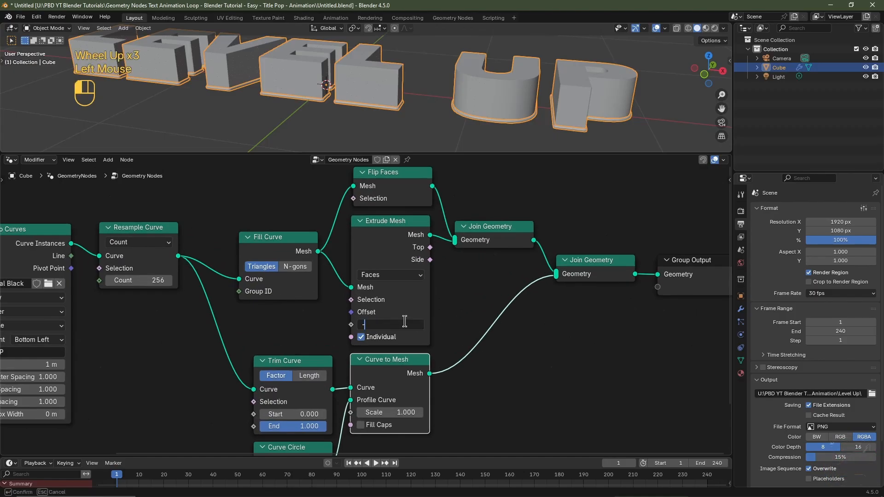
text(0.25)
key(Return)
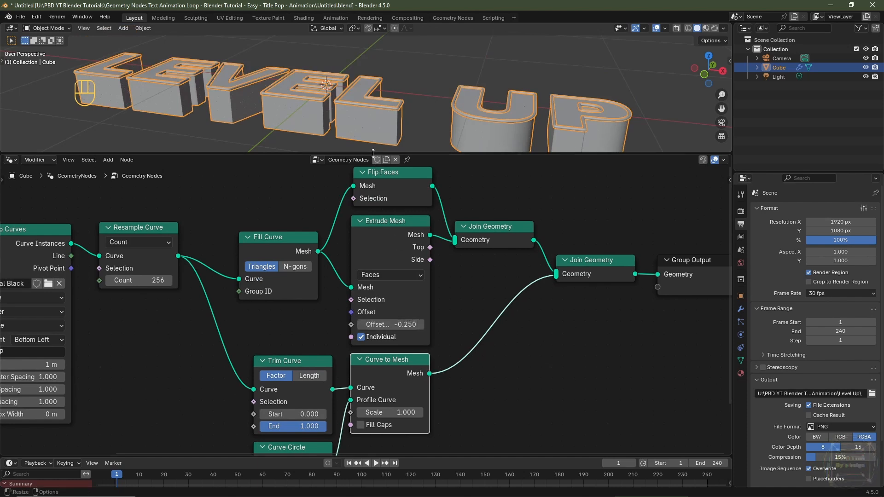
Link Curve to Mesh directly to Group Output and examine the tube outline's corners up close from the top view
middle_drag(341, 103, 357, 143)
middle_drag(513, 341, 490, 308)
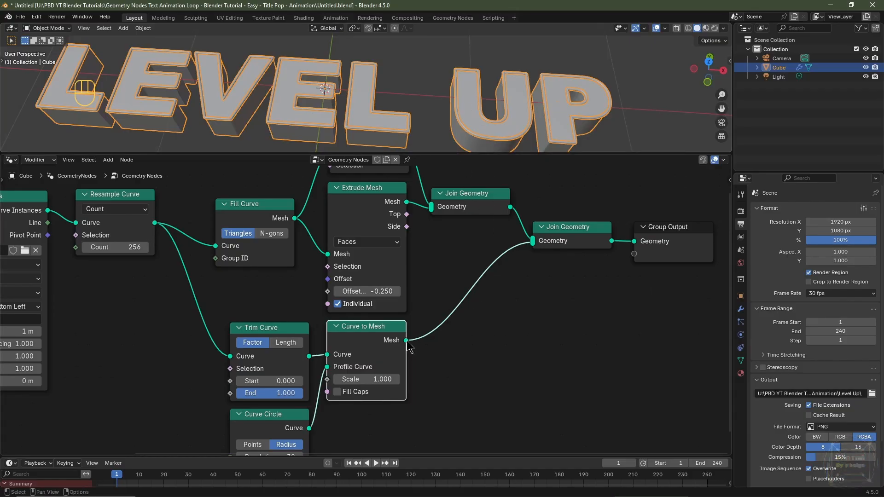
drag(407, 341, 634, 244)
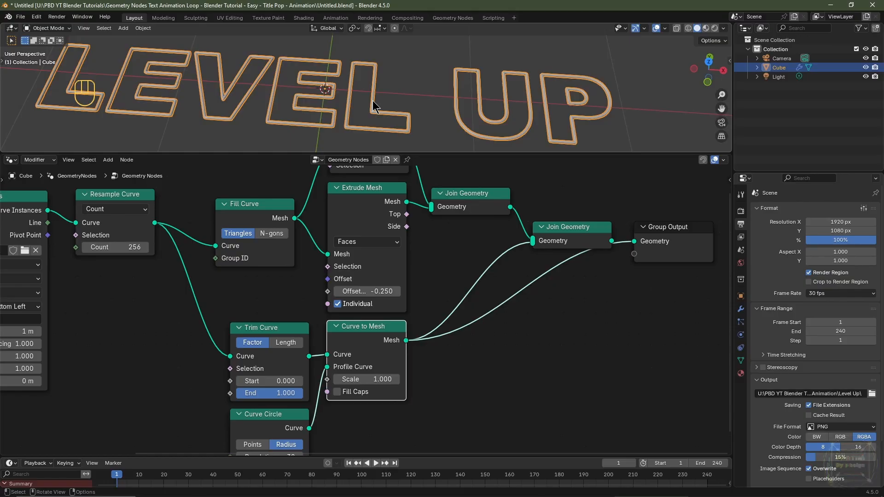
key(KP_7)
scroll(424, 70, up, 2)
shift+middle_drag(437, 54, 396, 92)
scroll(392, 88, up, 2)
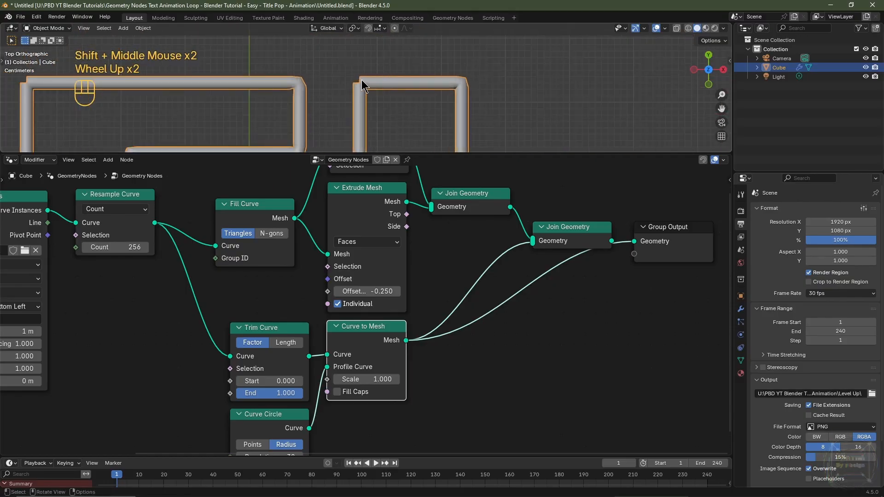
Add an Instance on Points node below Curve to Mesh and link Trim Curve's Curve output to its Points input
middle_drag(402, 406, 355, 270)
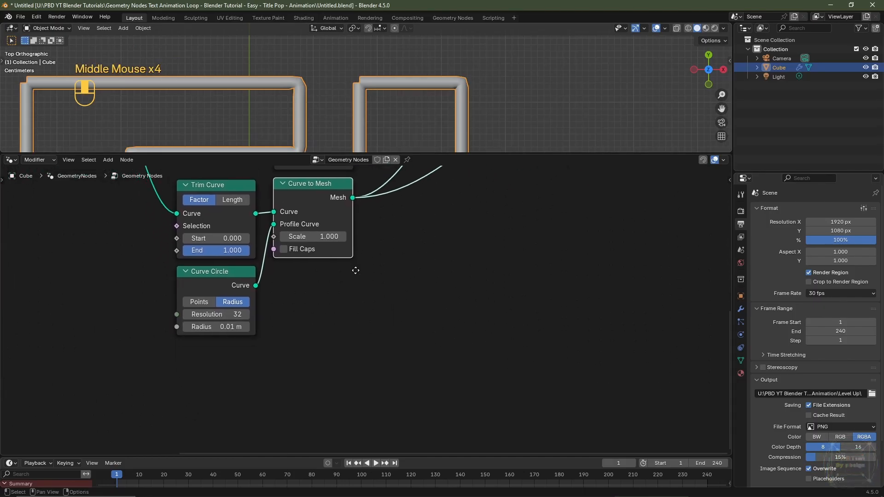
scroll(307, 312, down, 1)
middle_drag(307, 312, 313, 297)
key(shift+a)
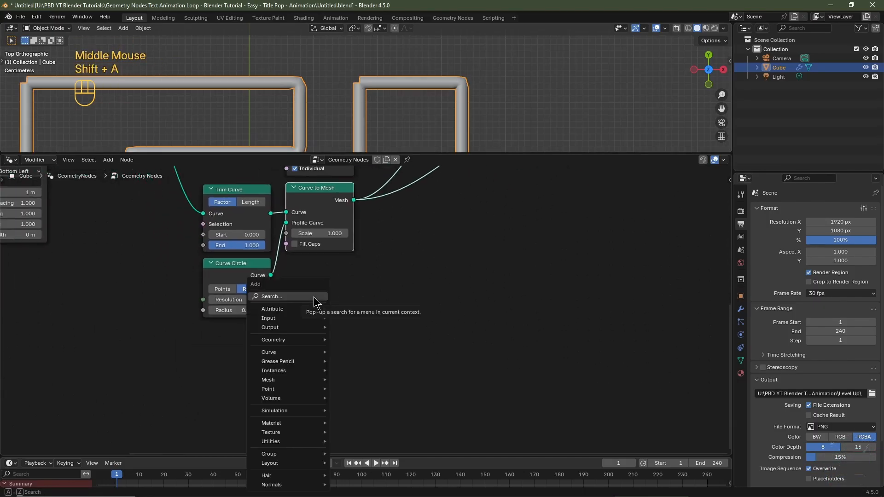
click(315, 297)
text(instance)
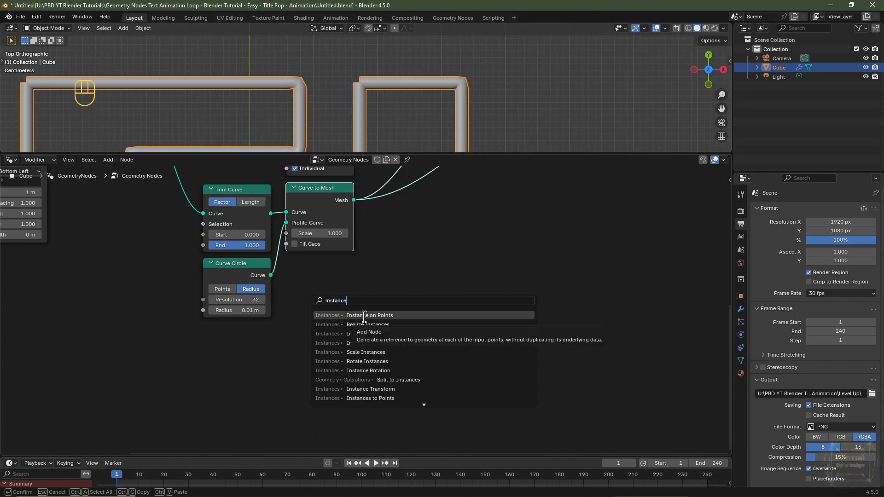
click(364, 316)
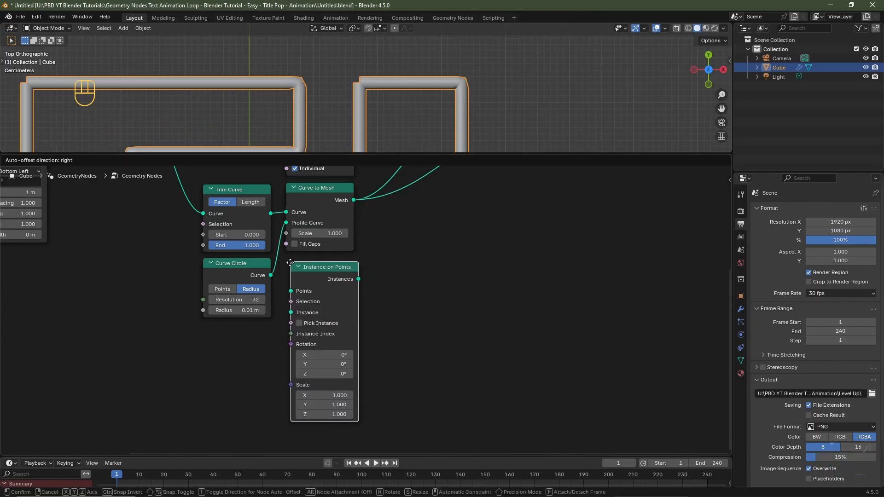
click(288, 261)
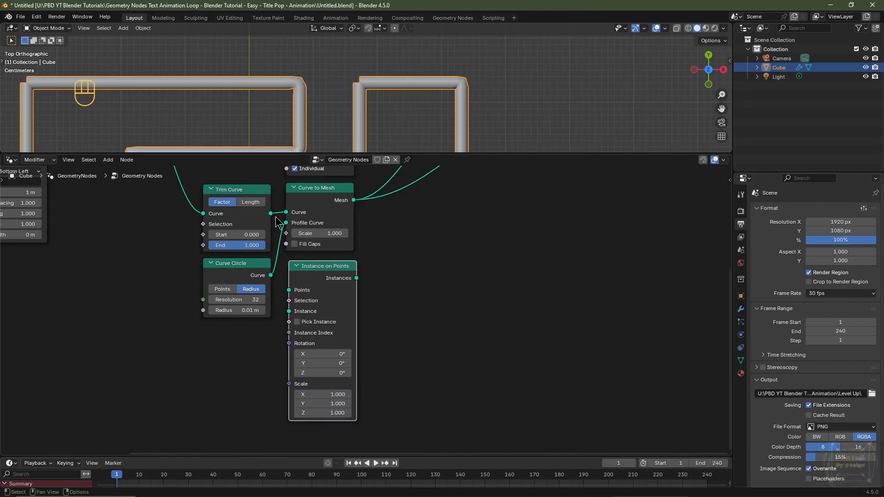
drag(271, 214, 283, 291)
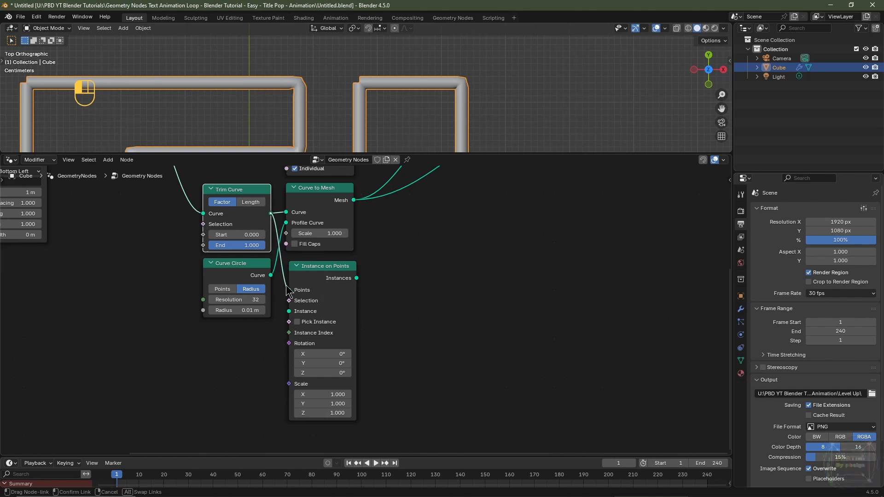
drag(288, 290, 289, 290)
Add an Ico Sphere node below Curve Circle and link its Mesh output to Instance on Points' Instance input
key(shift+a)
mouse_move(220, 371)
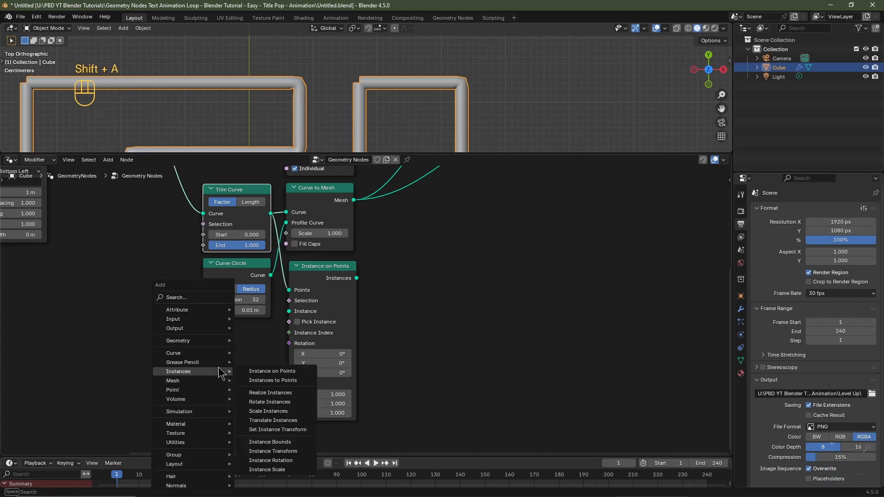
text(ico)
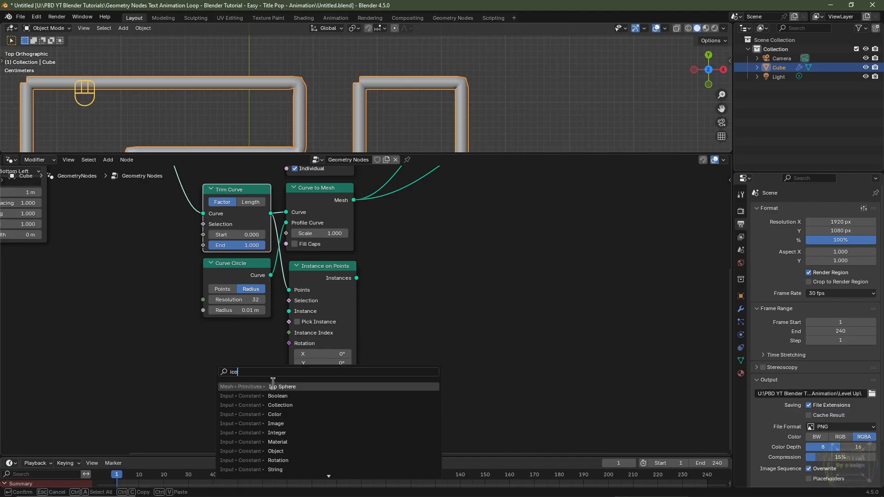
click(275, 386)
click(203, 325)
click(271, 343)
right_click(271, 343)
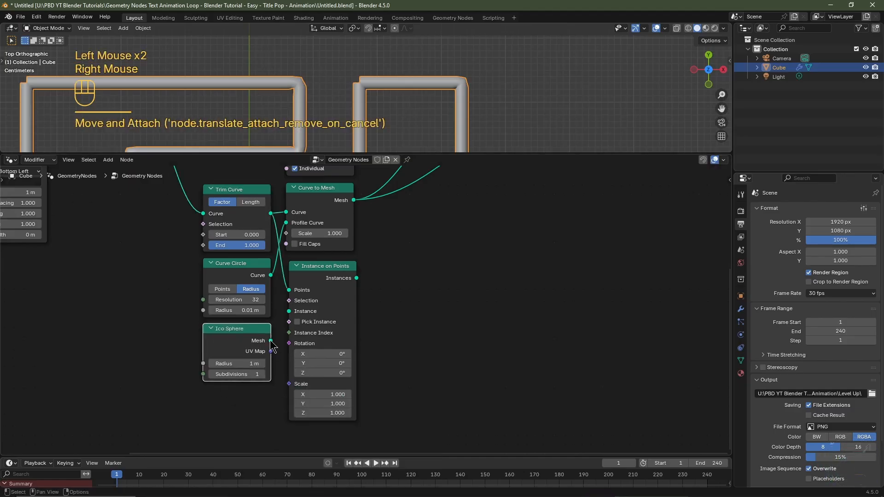
drag(271, 339, 283, 310)
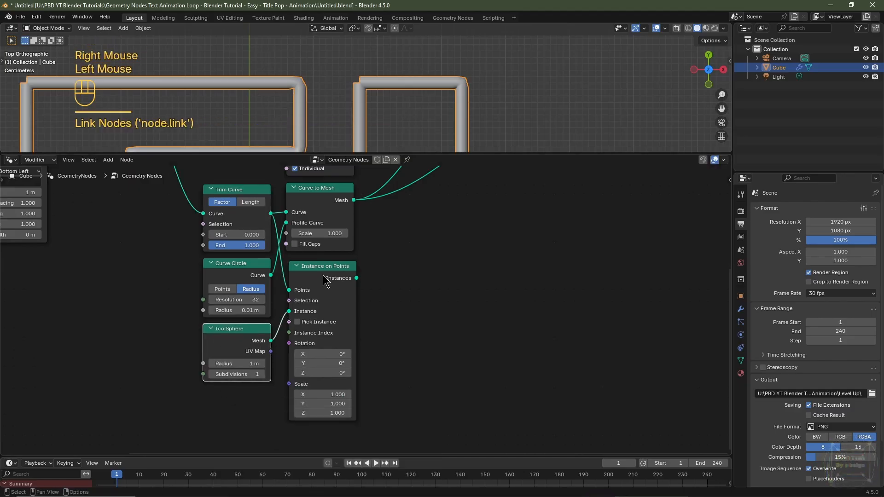
Link Instance on Points' Instances output directly to Group Output to preview the instanced spheres
scroll(340, 287, down, 2)
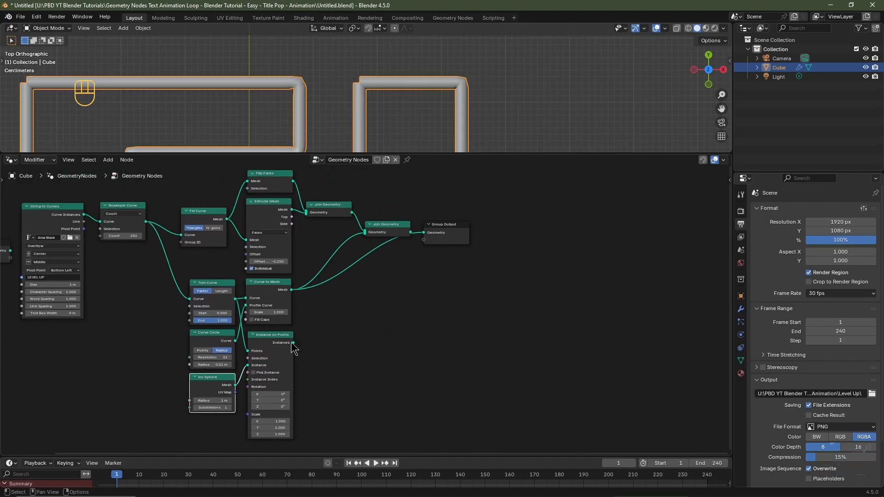
drag(293, 342, 423, 236)
scroll(424, 249, up, 1)
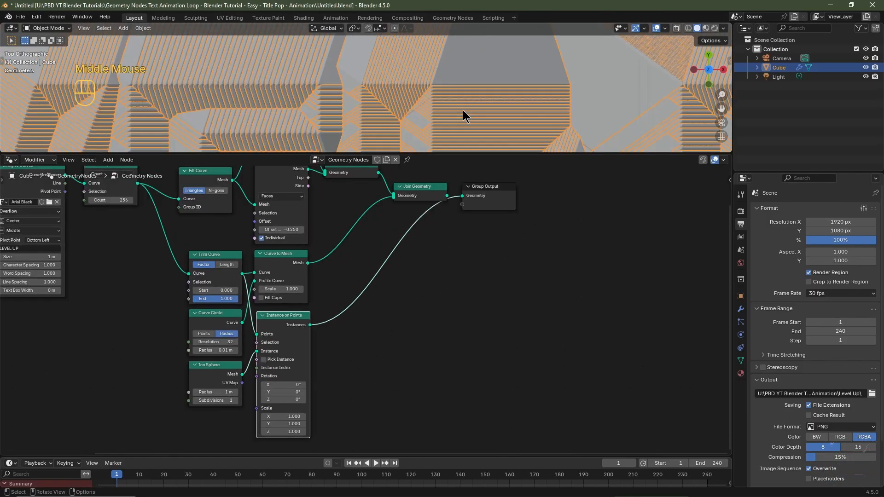
Set the Ico Sphere's Radius to 0.025 m
scroll(355, 395, up, 2)
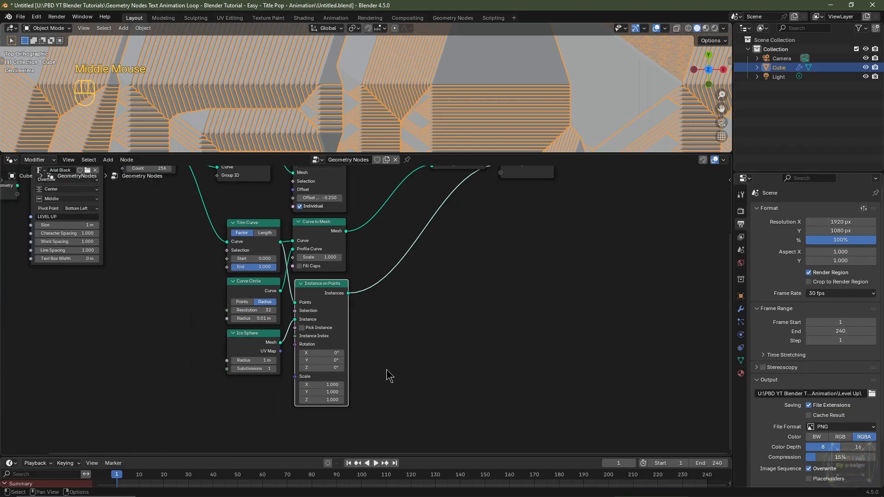
middle_drag(378, 383, 414, 358)
scroll(208, 361, up, 2)
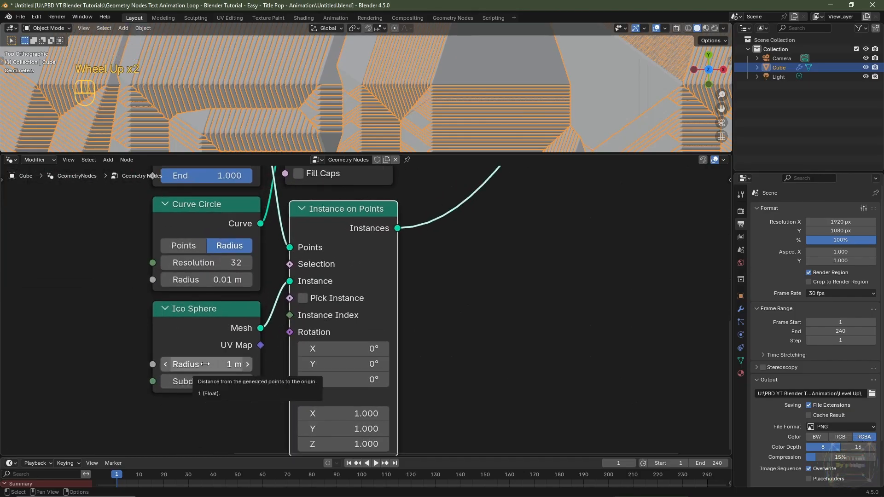
click(204, 364)
text(0.1)
key(Return)
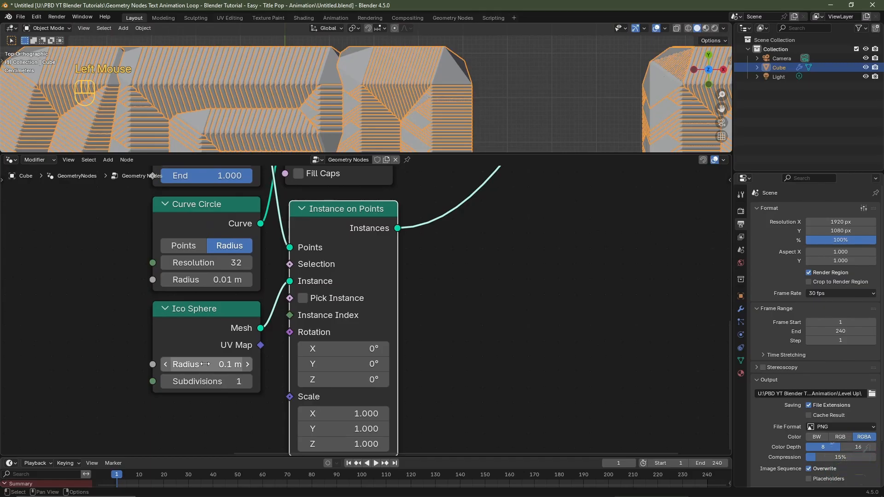
click(205, 364)
text(.)
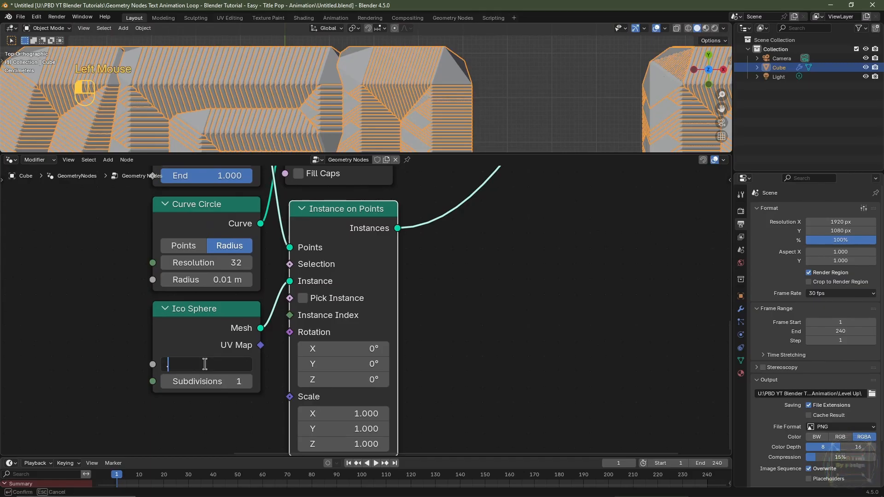
text(025)
key(Return)
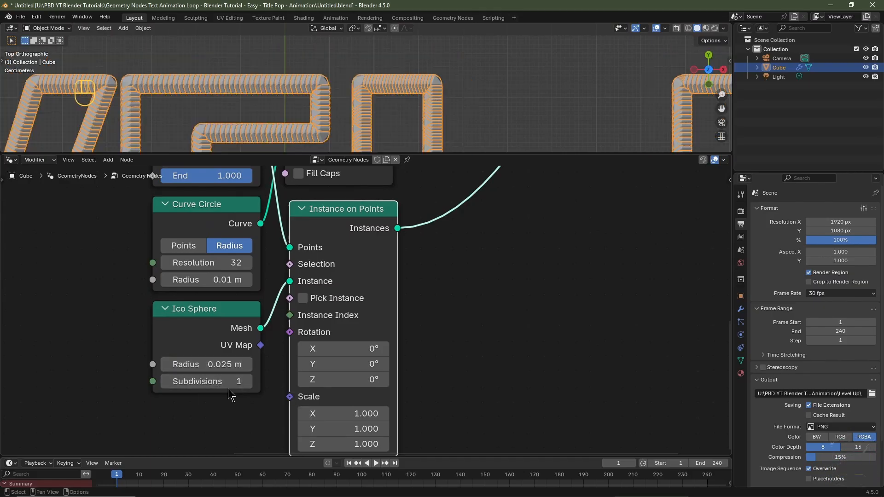
Raise the Ico Sphere's Subdivisions to 3 and check the spheres along the letter outlines in the viewport
click(247, 381)
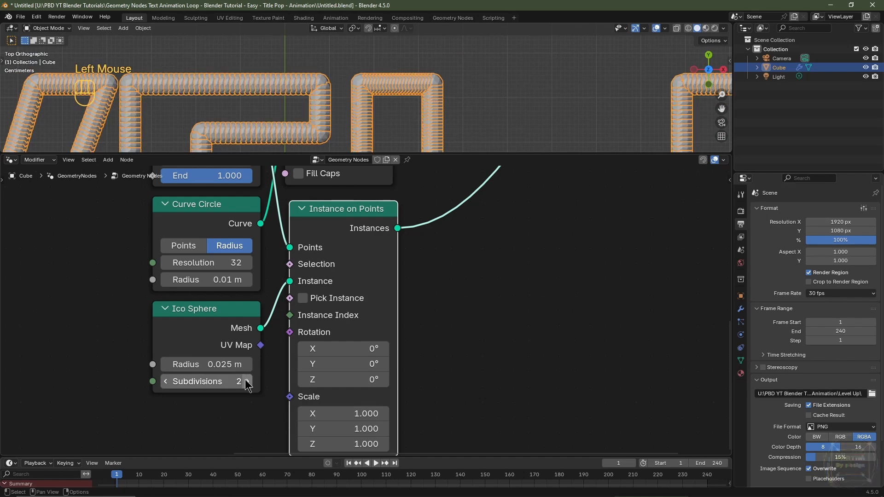
click(246, 382)
scroll(257, 55, down, 2)
scroll(267, 55, up, 1)
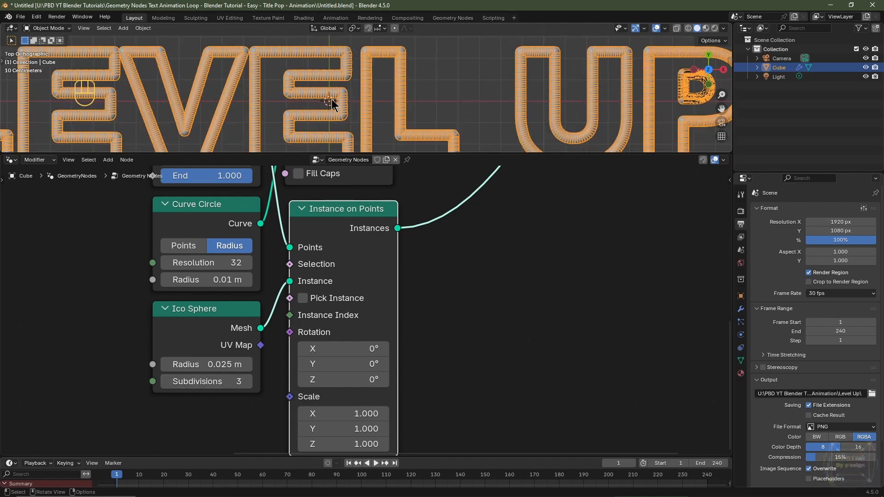
shift+middle_drag(381, 92, 414, 92)
scroll(414, 92, up, 2)
shift+middle_drag(359, 92, 248, 73)
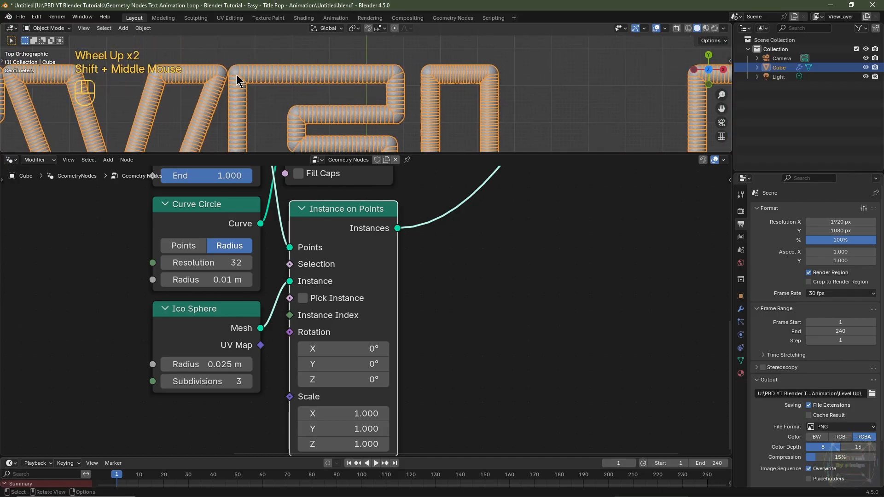
Add an Endpoint Selection node below Ico Sphere and link its Selection output to Instance on Points' Selection input
scroll(288, 274, down, 1)
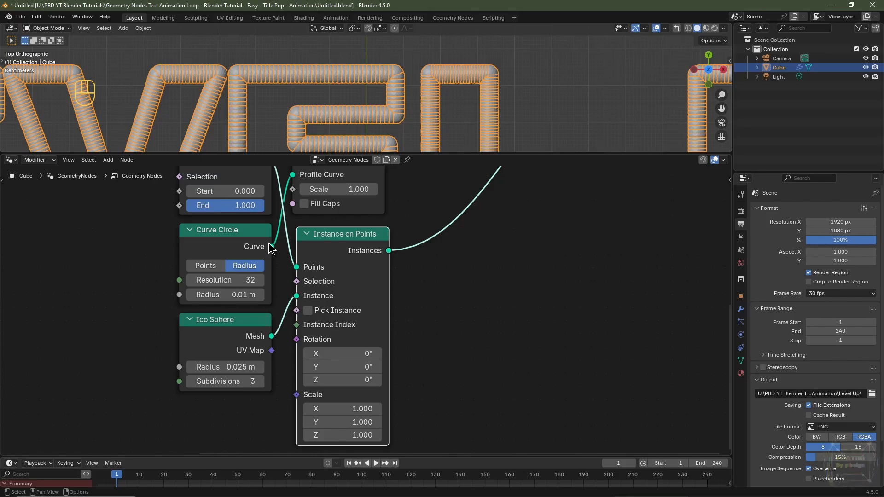
key(shift+a)
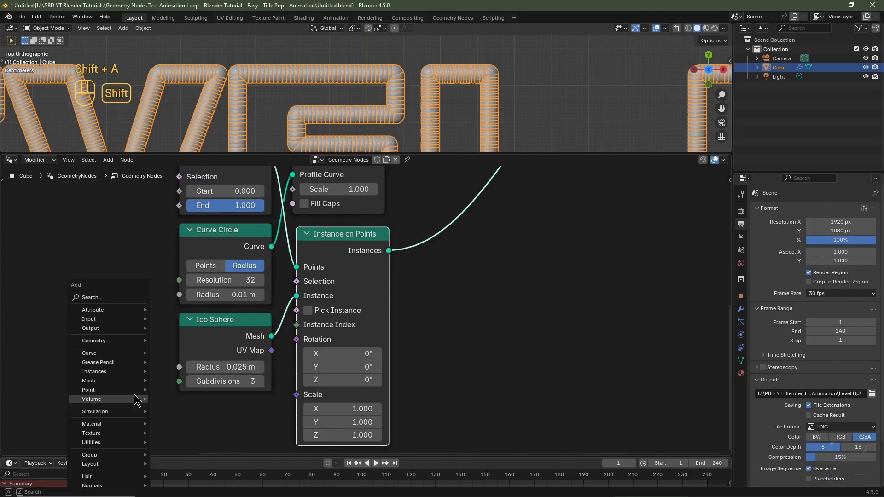
mouse_move(135, 399)
text(endpoin)
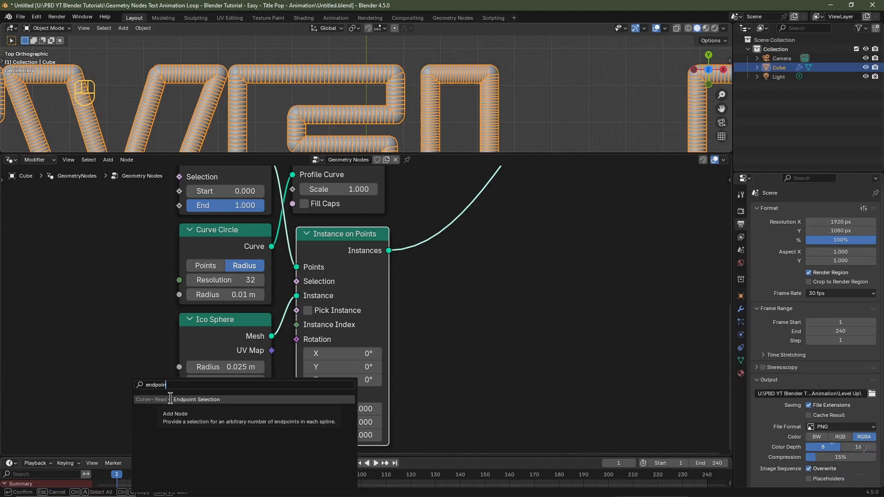
click(170, 399)
click(272, 429)
middle_drag(272, 429, 274, 400)
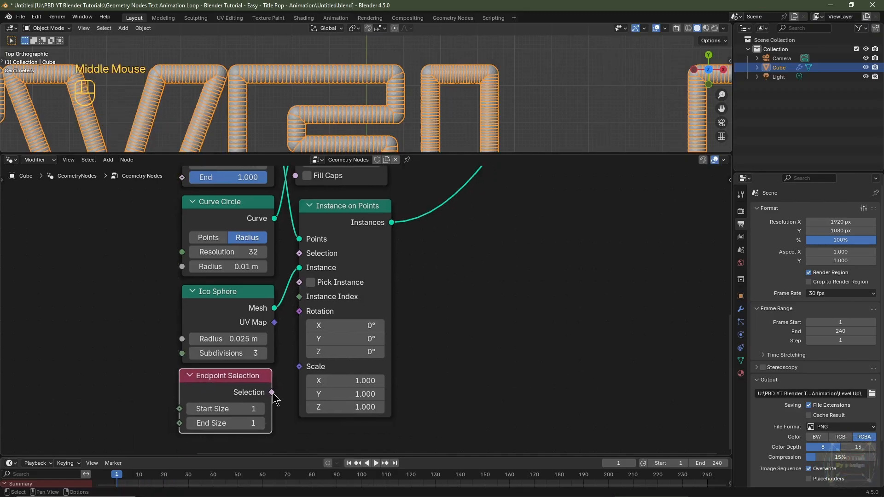
drag(271, 390, 287, 380)
drag(267, 320, 299, 256)
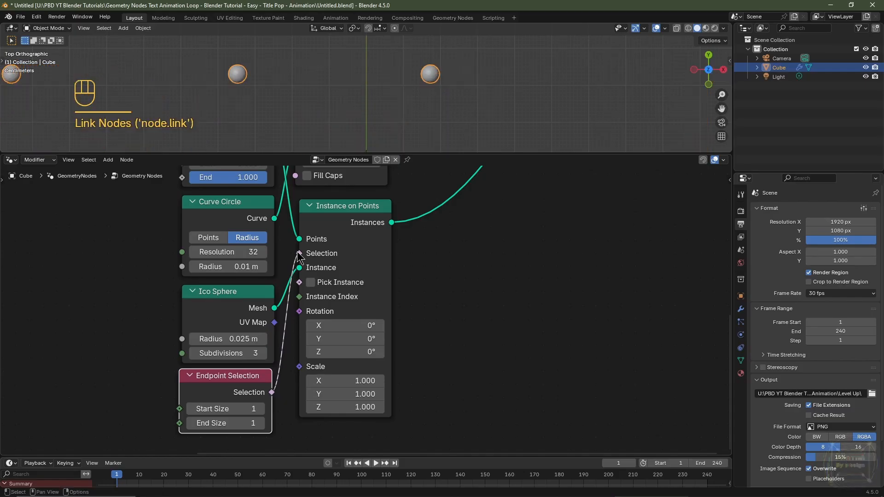
Link Instance on Points' Instances into the last Join Geometry node and reconnect that node to Group Output, bringing the whole text into view
middle_drag(301, 230, 317, 260)
scroll(410, 263, down, 4)
middle_drag(410, 262, 396, 310)
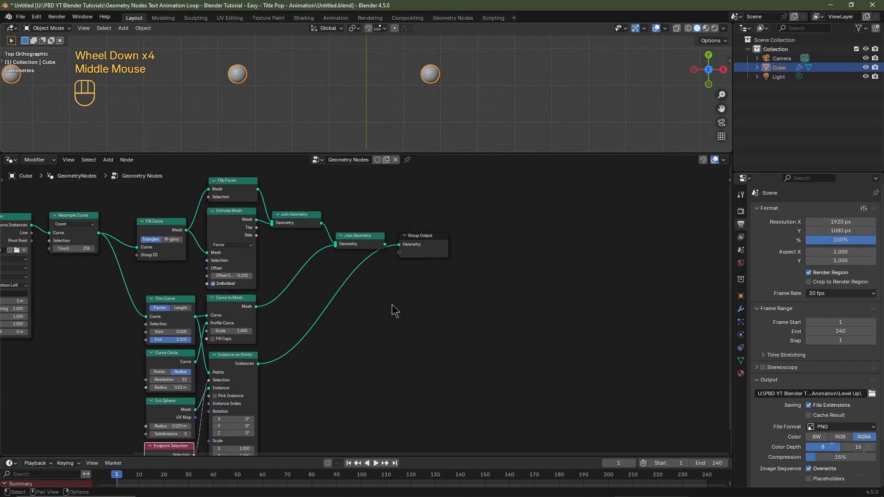
scroll(400, 294, up, 2)
drag(219, 383, 323, 223)
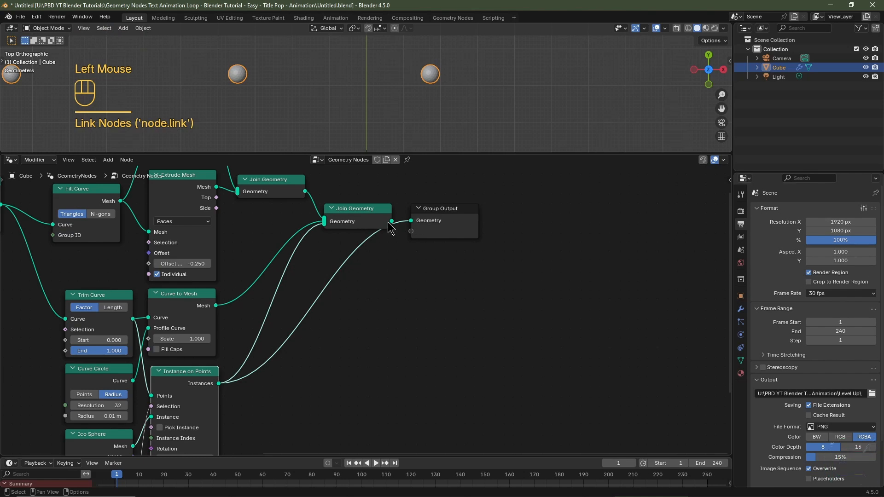
drag(391, 222, 411, 221)
scroll(357, 93, down, 3)
shift+middle_drag(356, 93, 364, 105)
scroll(364, 105, up, 2)
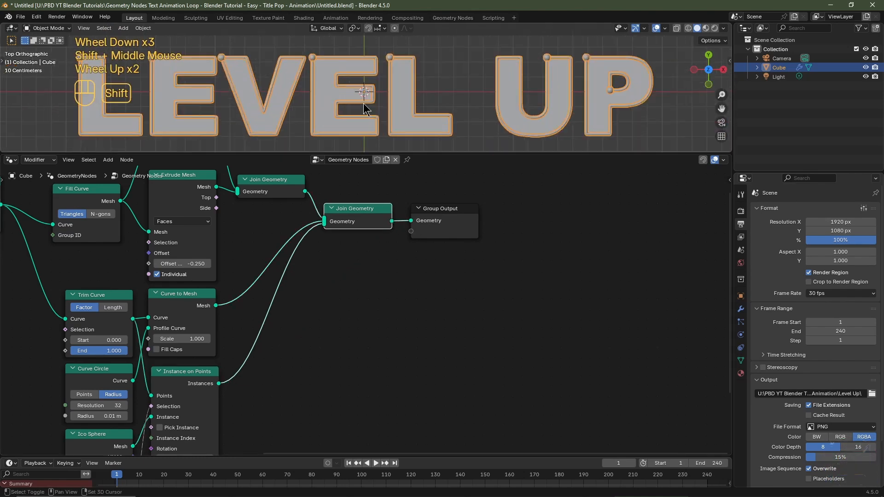
scroll(363, 109, up, 1)
shift+drag(92, 339, 125, 352)
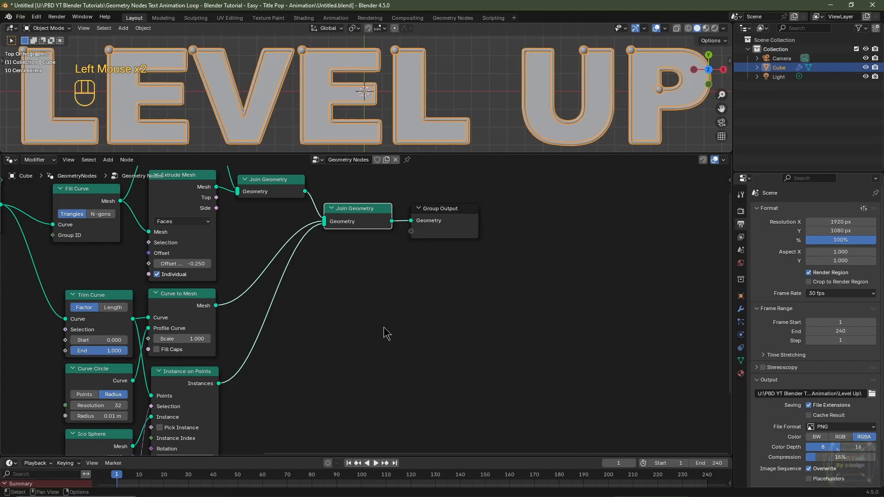
Show the Cube's modifier properties and add a Scene Time node below Group Input in the node tree
click(740, 309)
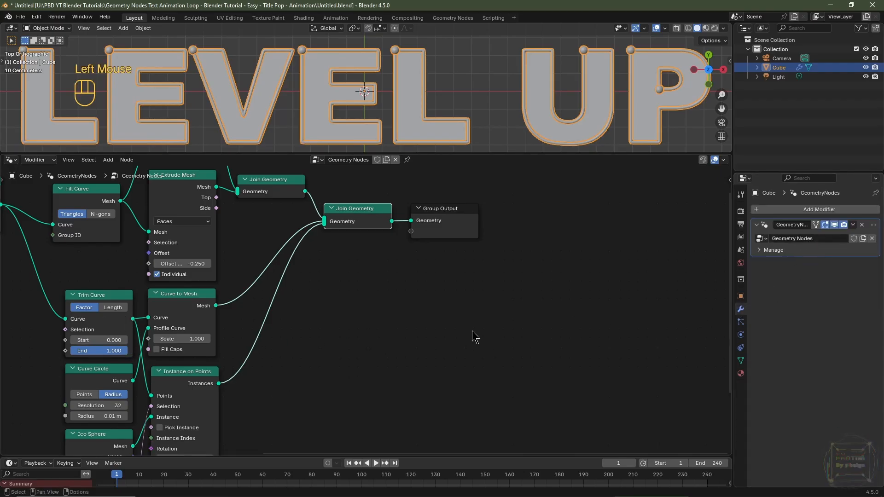
middle_drag(205, 364, 510, 303)
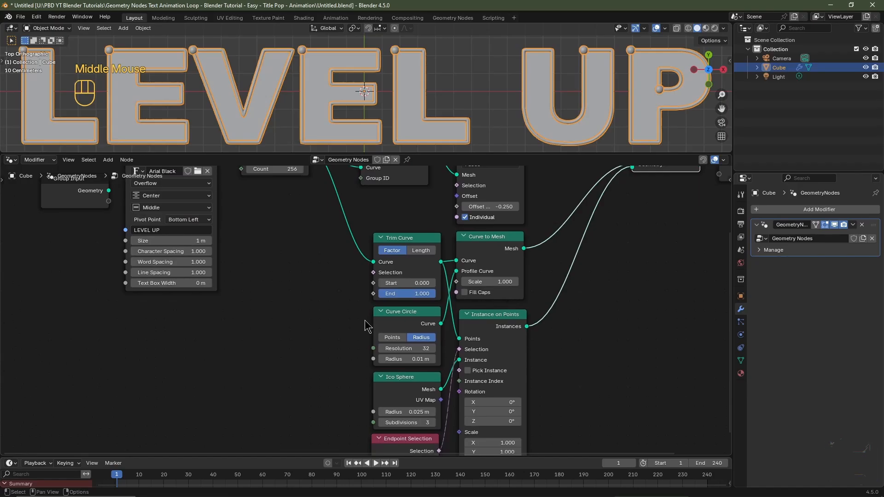
scroll(365, 326, down, 1)
key(shift+a)
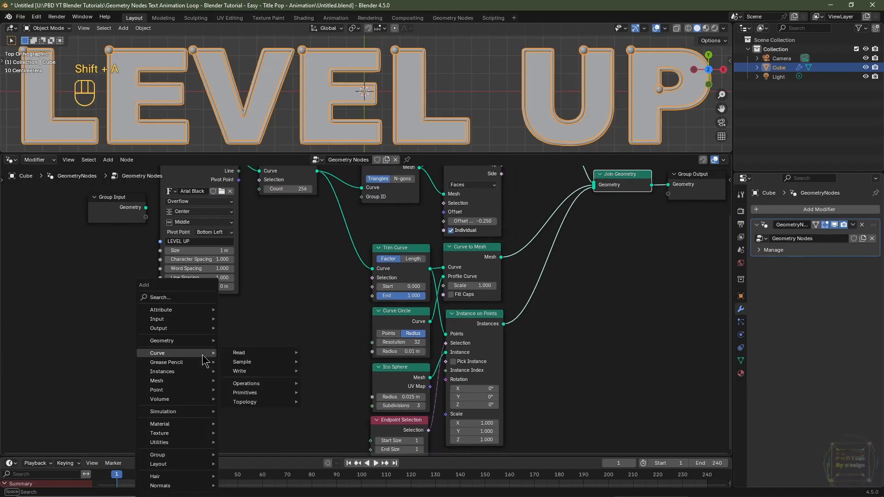
text(scene)
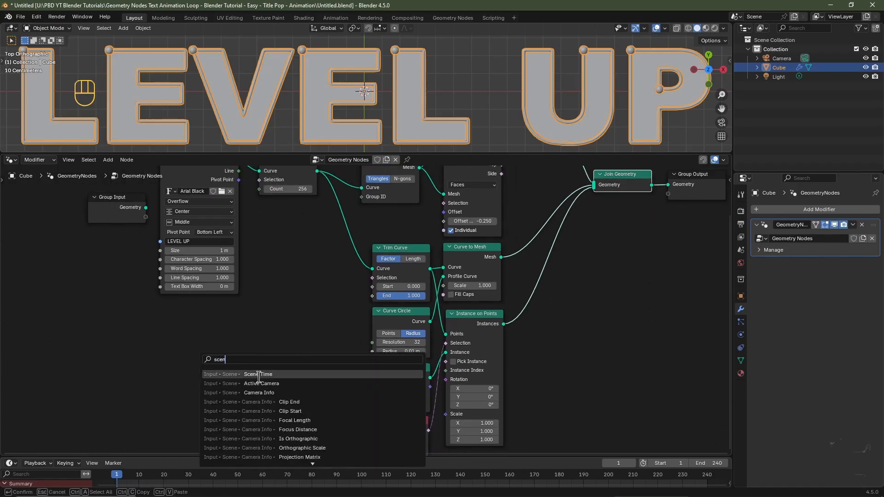
click(258, 375)
click(48, 371)
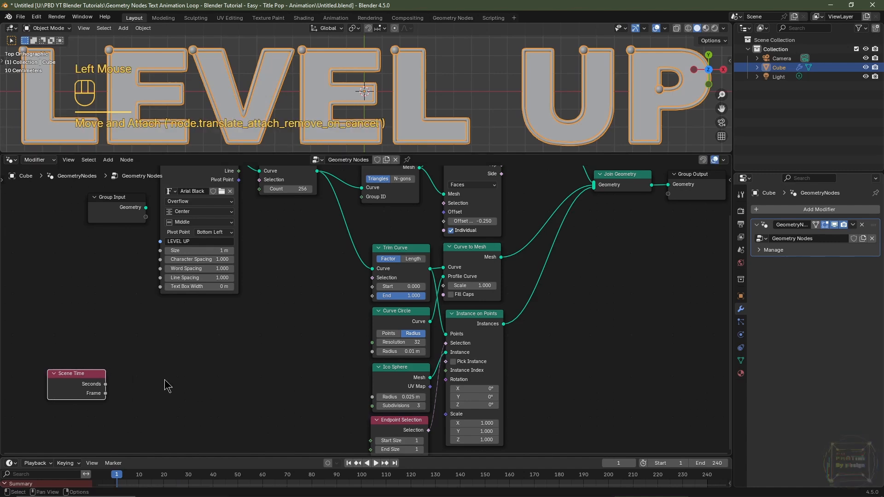
Add a Math node beside Scene Time and place a duplicate of it next to the first
key(shift+a)
mouse_move(164, 386)
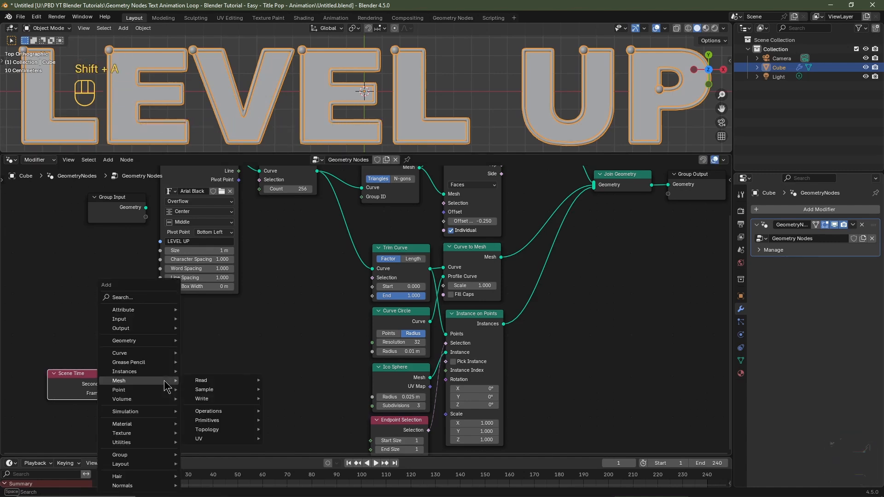
text(math)
click(184, 399)
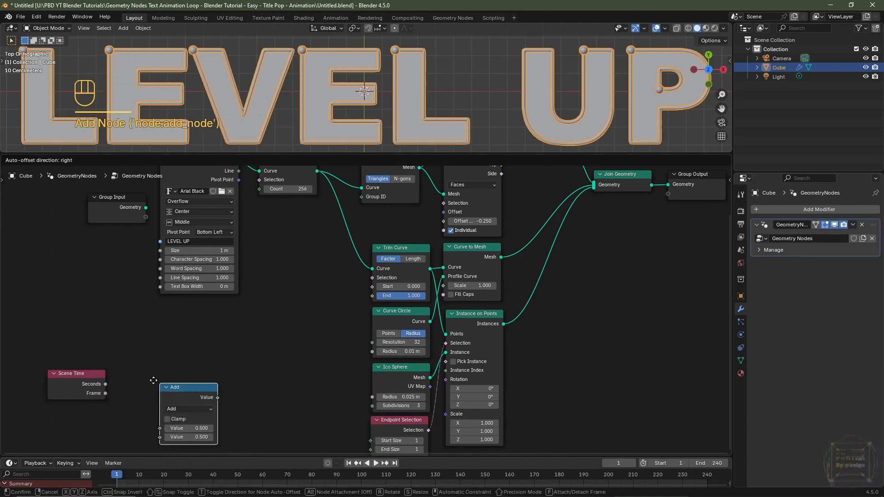
click(190, 367)
key(shift+d)
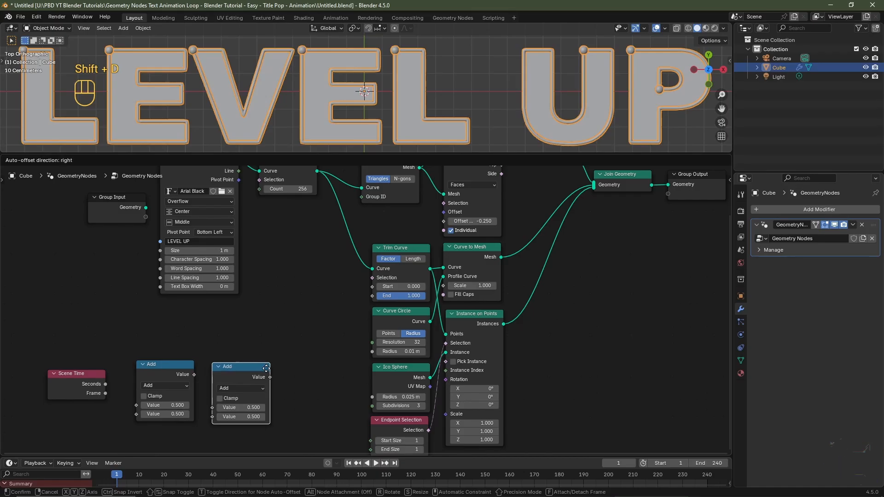
click(270, 371)
Set the first Math node to Multiply and the duplicate to Fraction
click(183, 396)
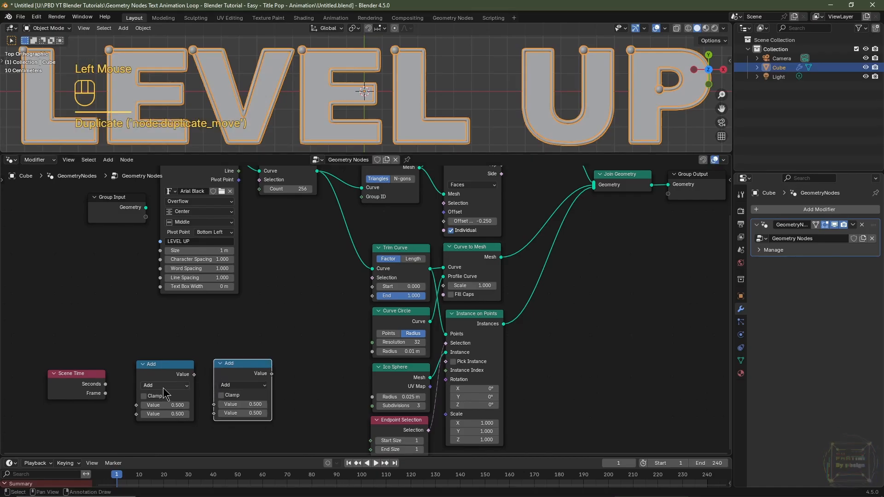
click(165, 386)
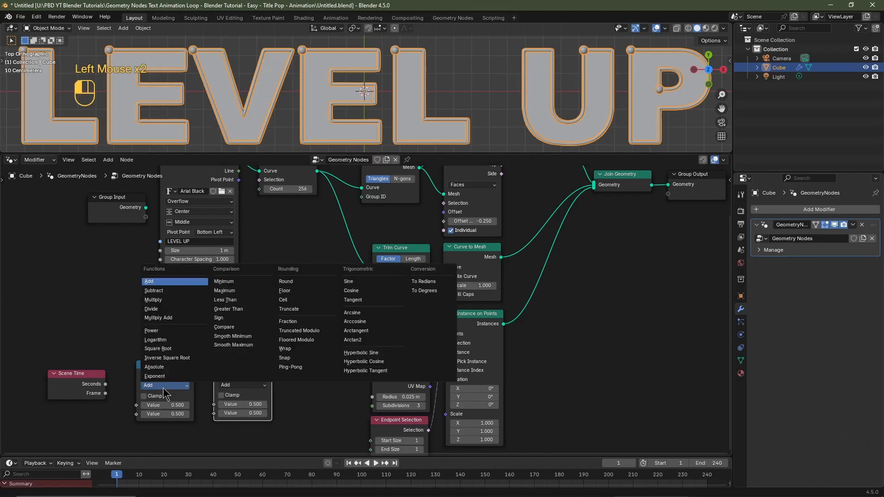
click(160, 300)
click(238, 385)
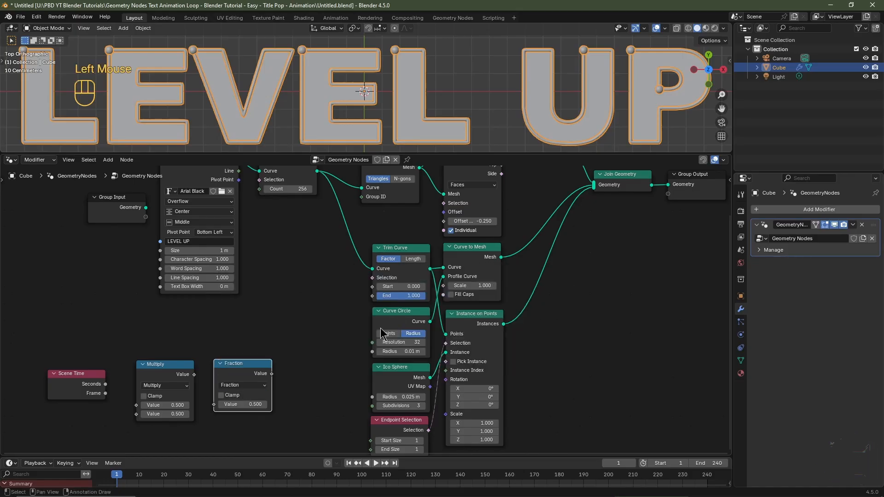
click(395, 320)
Link Scene Time's Seconds through Multiply into Fraction and set the Multiply value to 0.2
drag(106, 385, 136, 399)
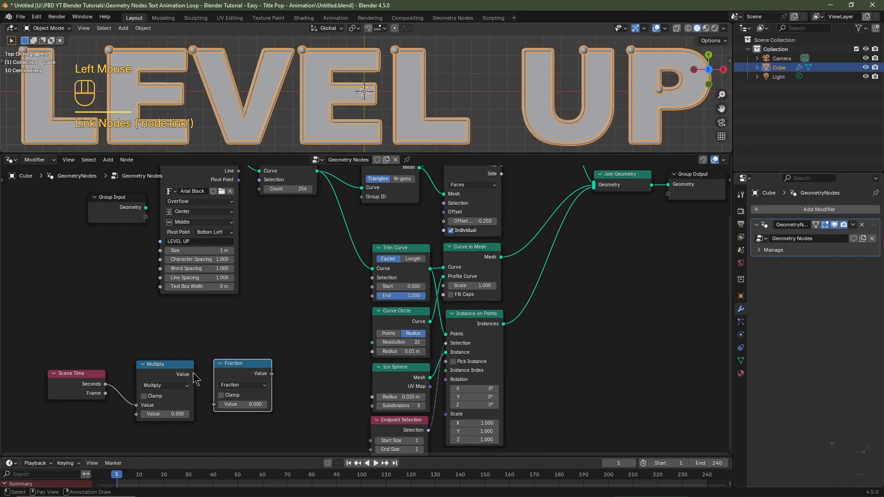
drag(194, 374, 217, 405)
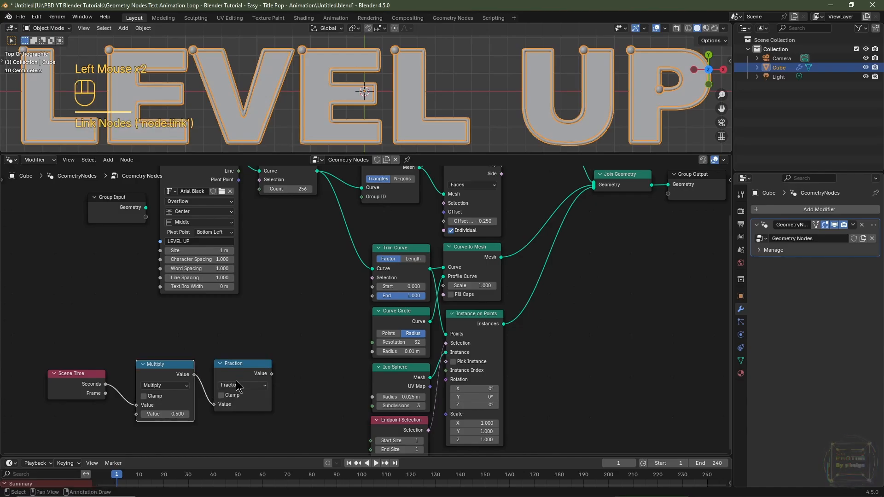
click(167, 414)
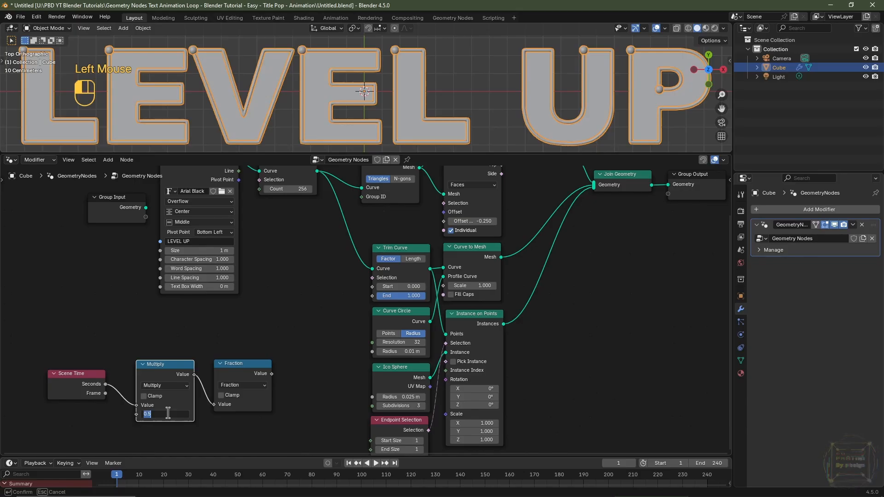
text(0.2)
key(Return)
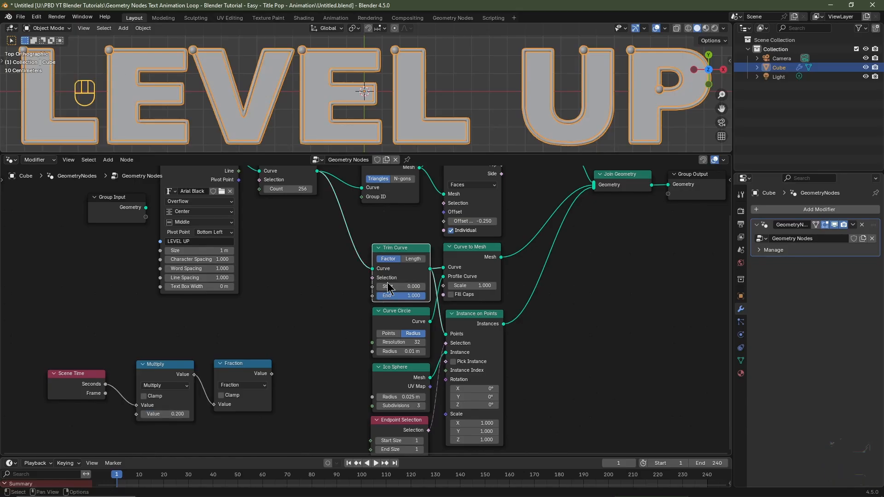
Link Fraction's Value to Trim Curve's Start, preview the animation and return to the first frame
drag(272, 373, 371, 287)
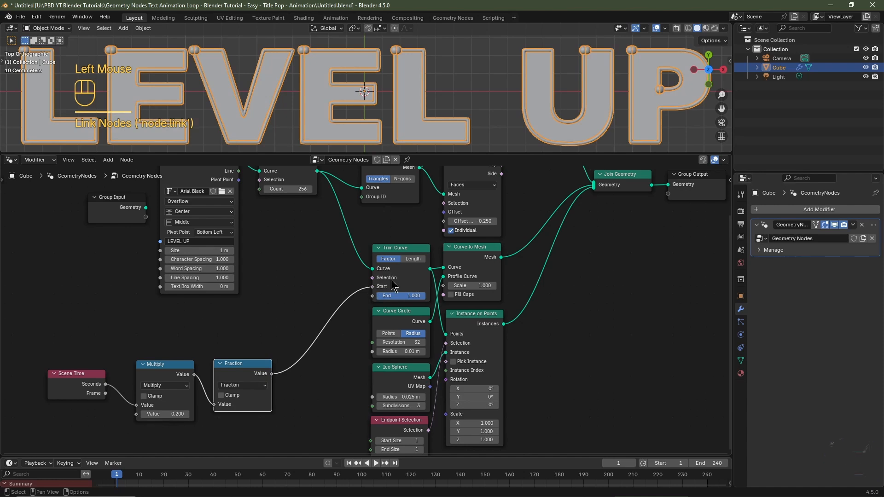
key(space)
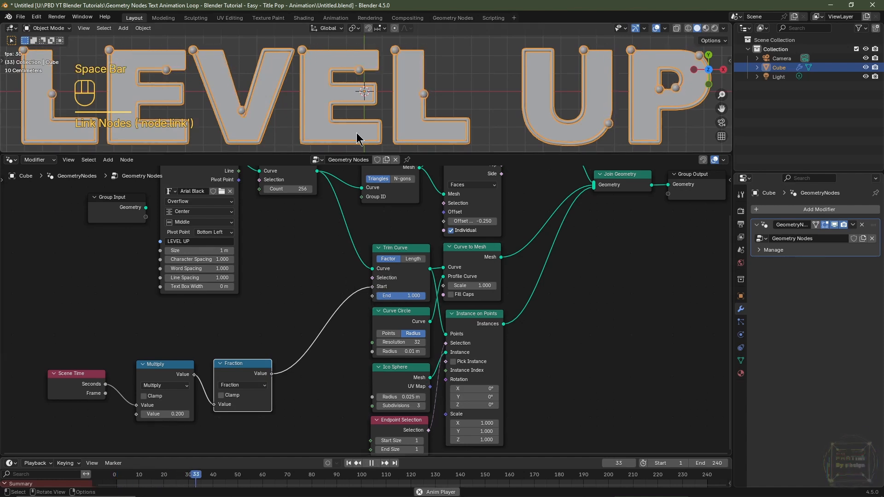
key(space)
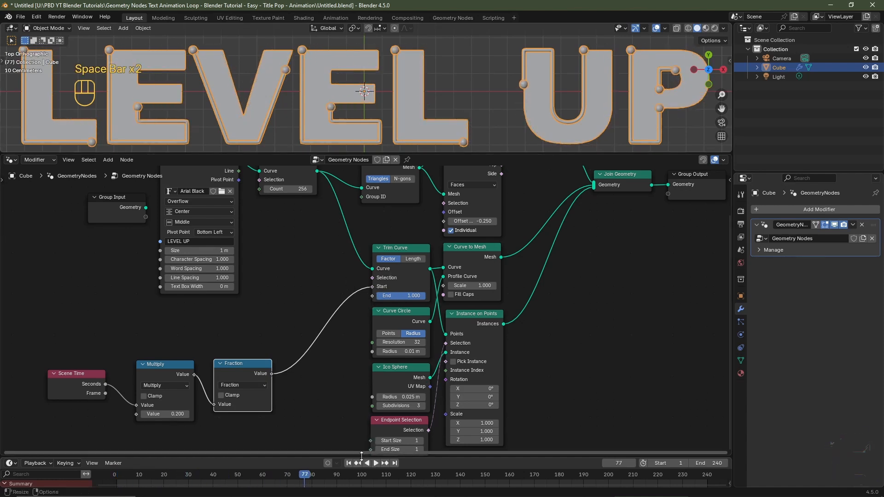
click(349, 464)
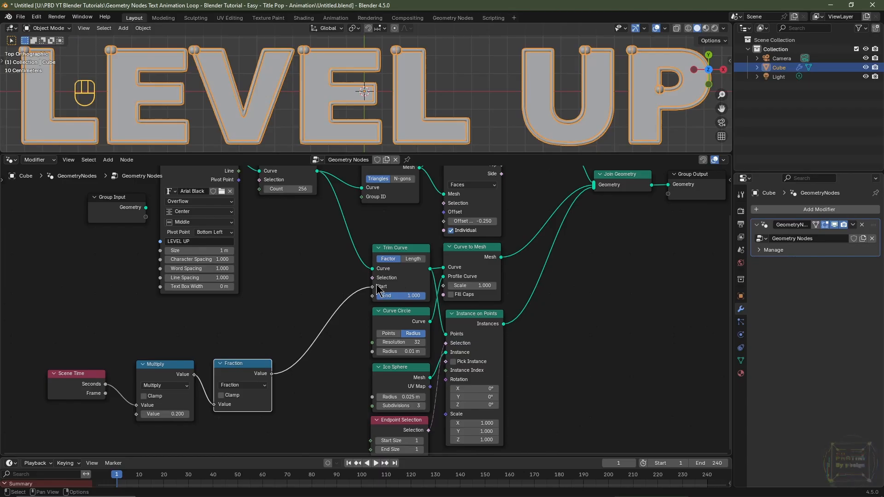
Move the Fraction link from Trim Curve's Start to its End, preview the animation and return to the first frame
drag(373, 286, 370, 296)
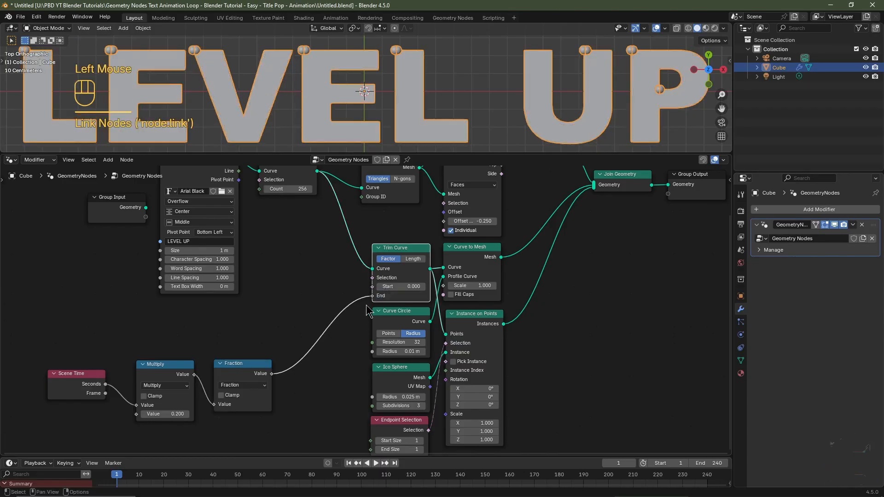
key(space)
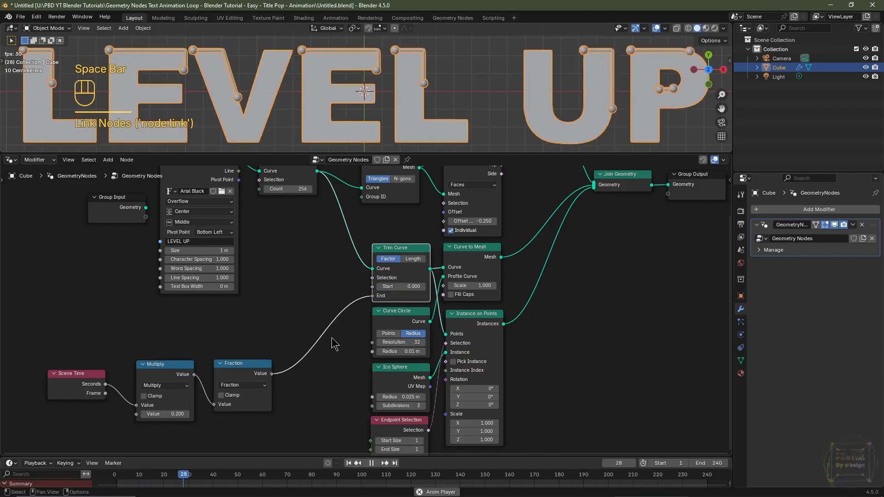
key(space)
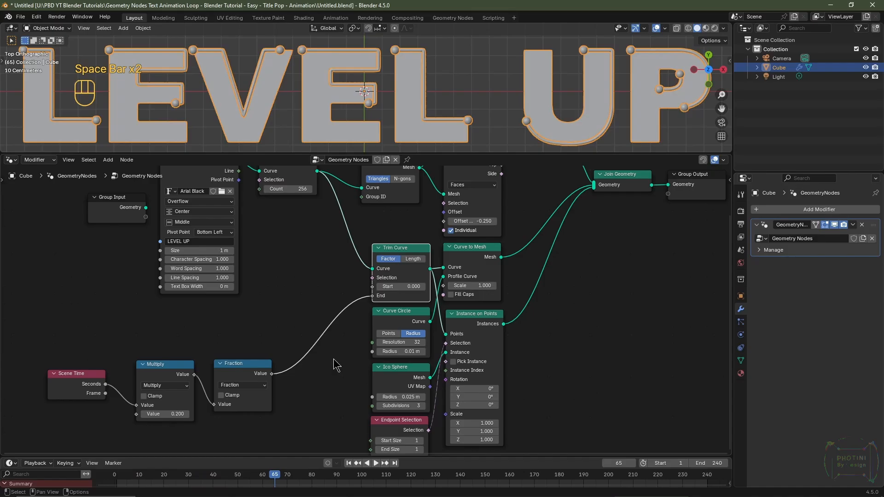
click(348, 464)
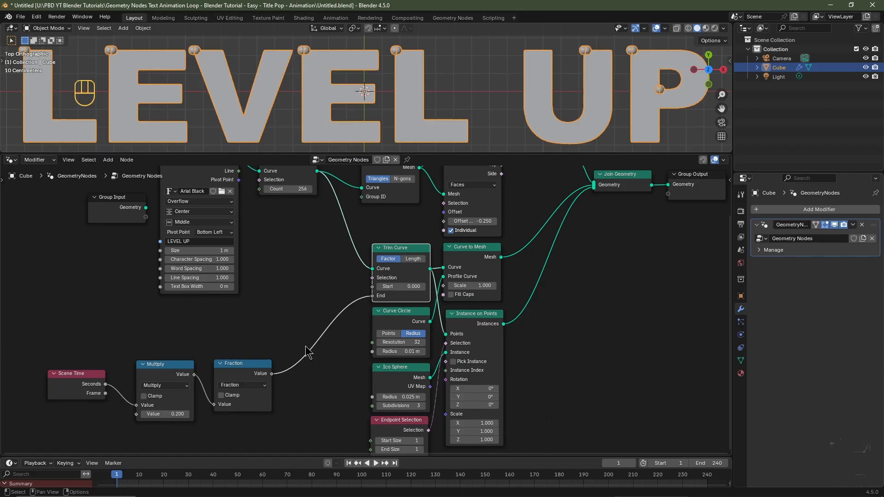
Shift the Scene Time, Multiply and Fraction nodes away from Trim Curve, link Fraction to Start as well, and preview the animation
drag(306, 346, 80, 424)
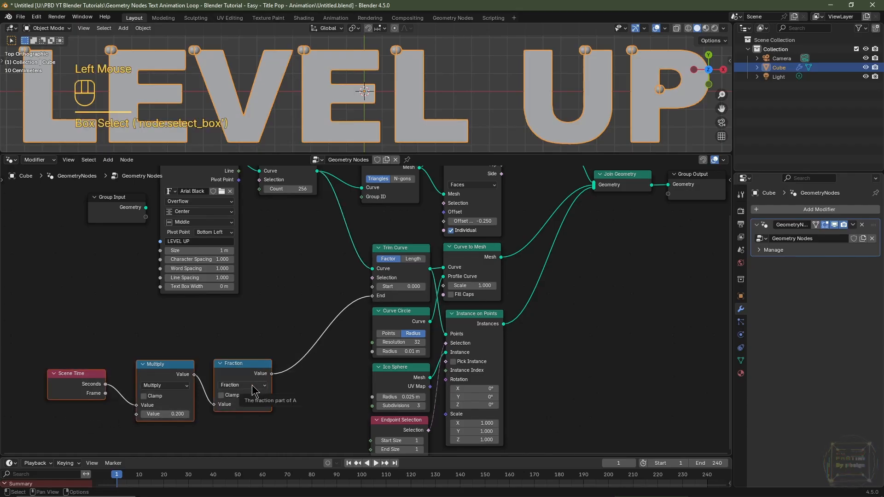
key(g)
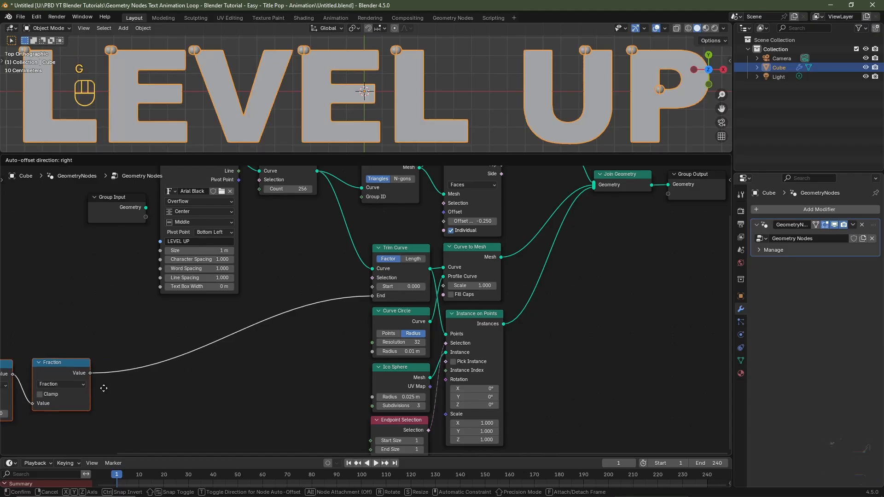
click(104, 388)
drag(91, 374, 371, 286)
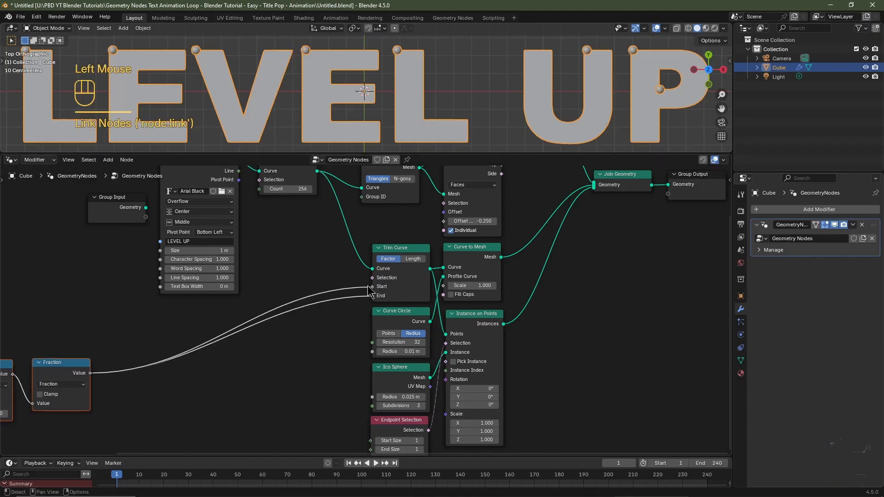
key(space)
key(space)
key(space)
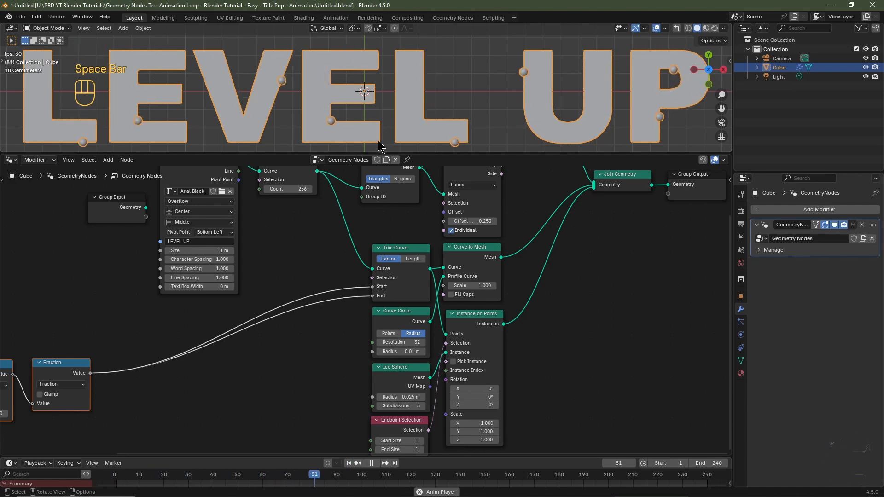
key(space)
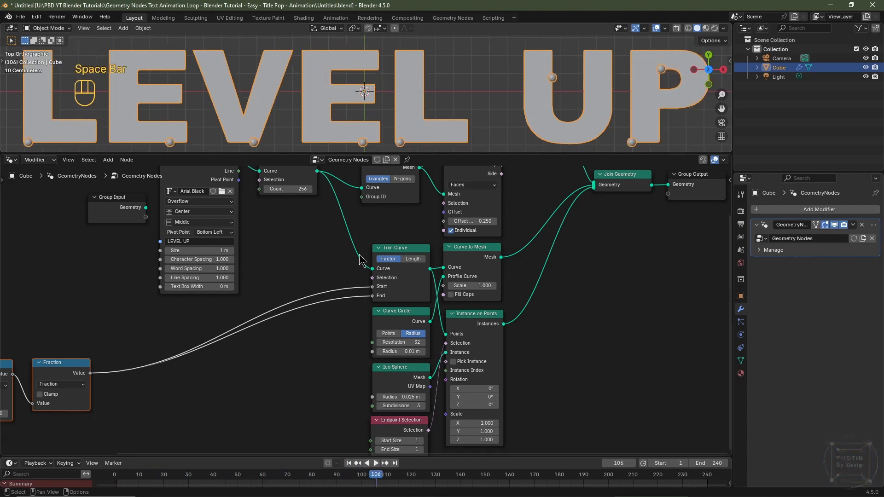
click(349, 463)
Insert a Float Curve node into the link between Fraction and Trim Curve's Start
key(shift+a)
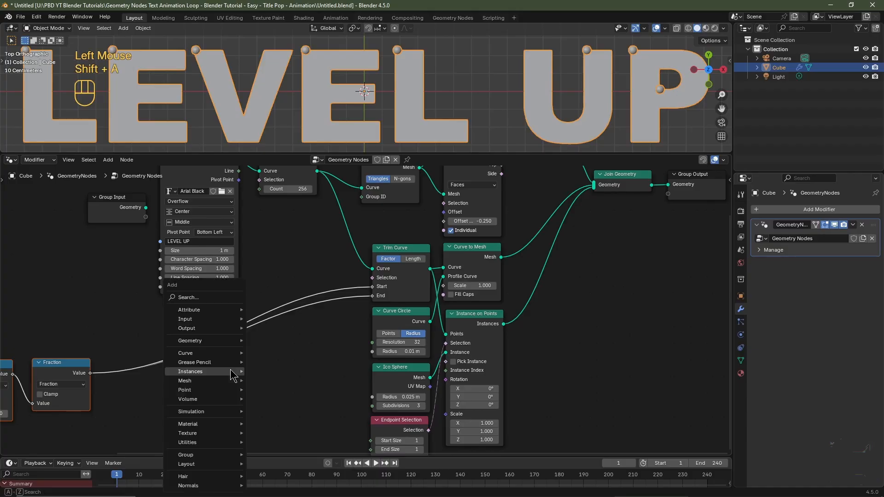
mouse_move(233, 375)
text(float)
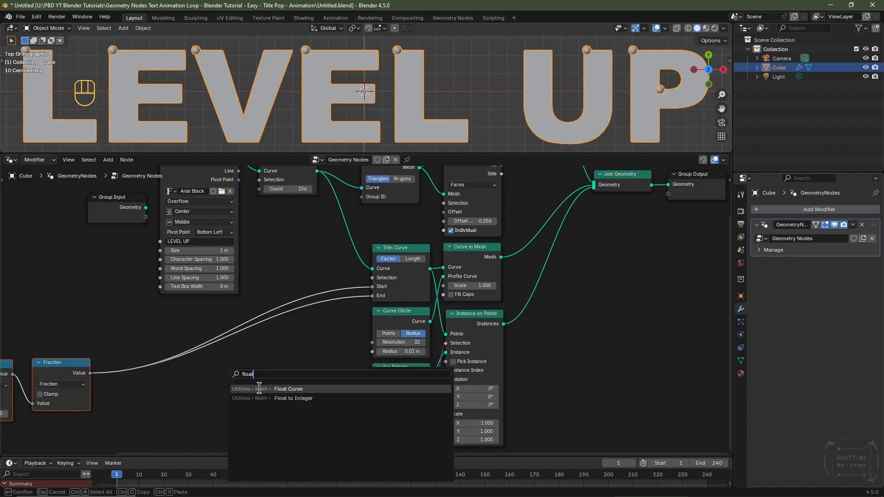
click(260, 389)
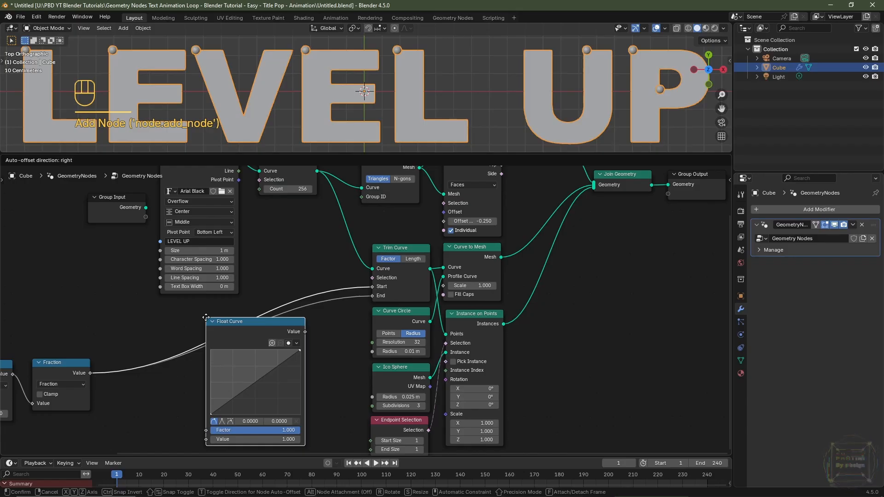
click(205, 318)
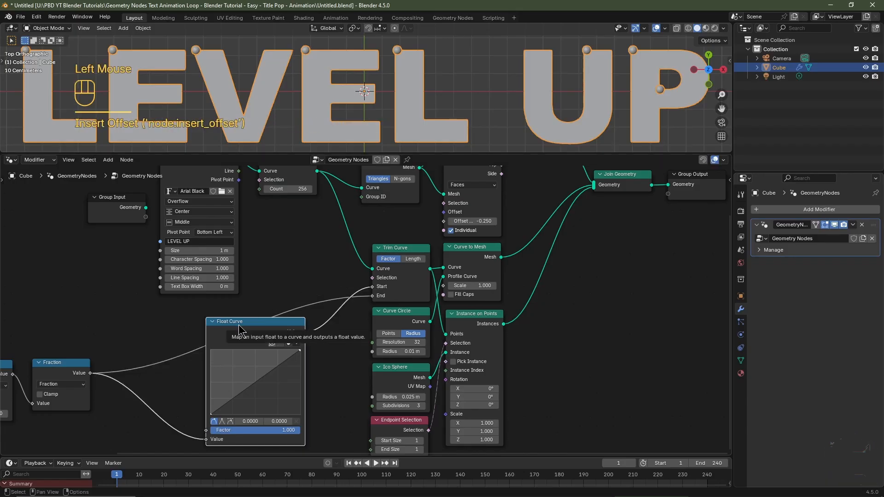
drag(239, 327, 185, 312)
Duplicate the Float Curve into the link between Fraction and Trim Curve's End, and place the copy lower down
key(shift+d)
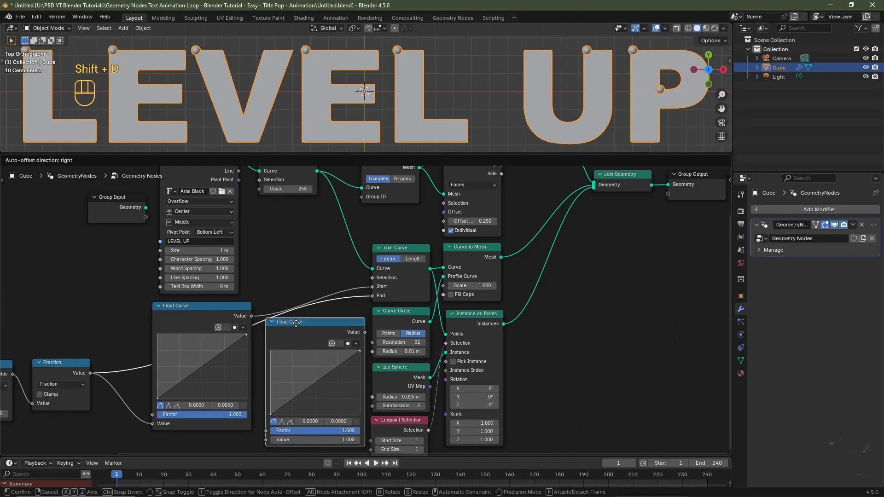
click(299, 331)
middle_drag(305, 358, 324, 282)
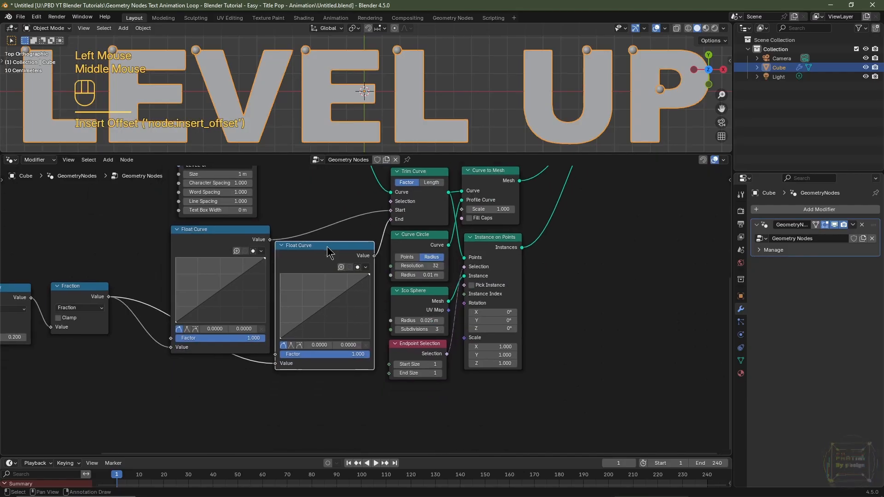
drag(326, 247, 322, 375)
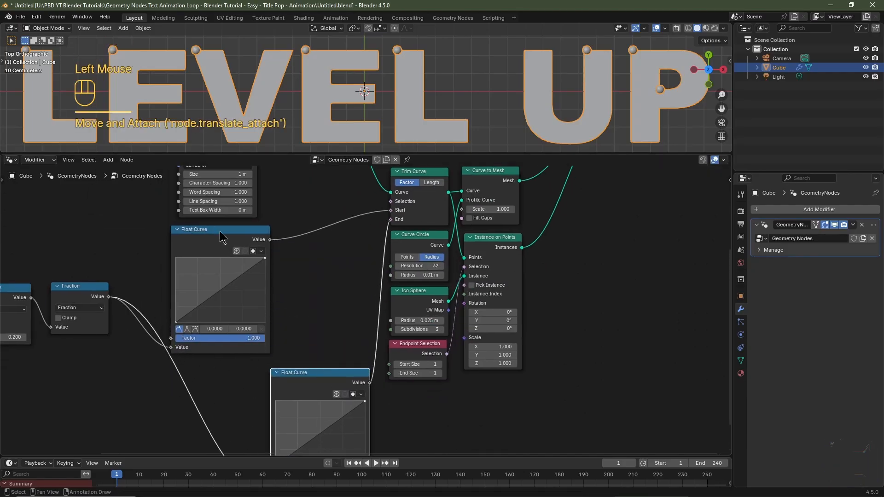
Stack the two Float Curve nodes vertically and move Scene Time, Multiply and Fraction closer to them
drag(221, 237, 319, 239)
drag(93, 289, 214, 342)
middle_drag(138, 313, 324, 290)
drag(185, 266, 303, 318)
drag(92, 282, 230, 327)
middle_drag(503, 298, 278, 316)
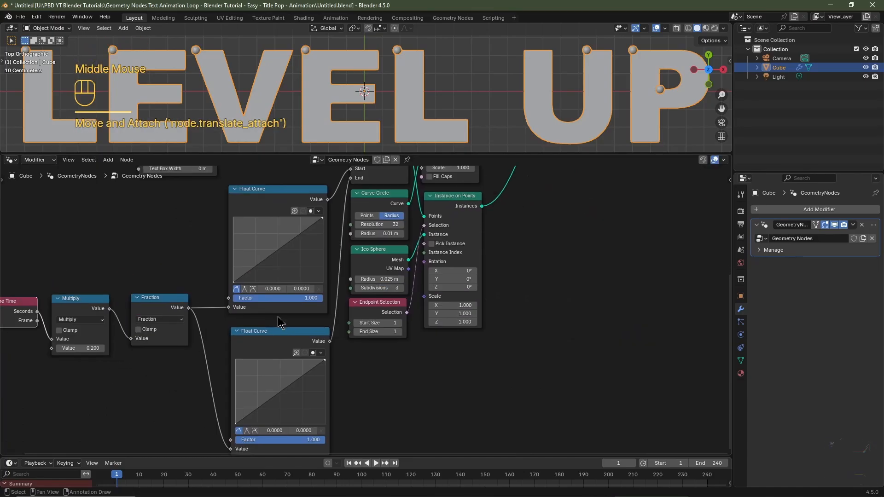
scroll(341, 183, up, 1)
scroll(341, 183, down, 1)
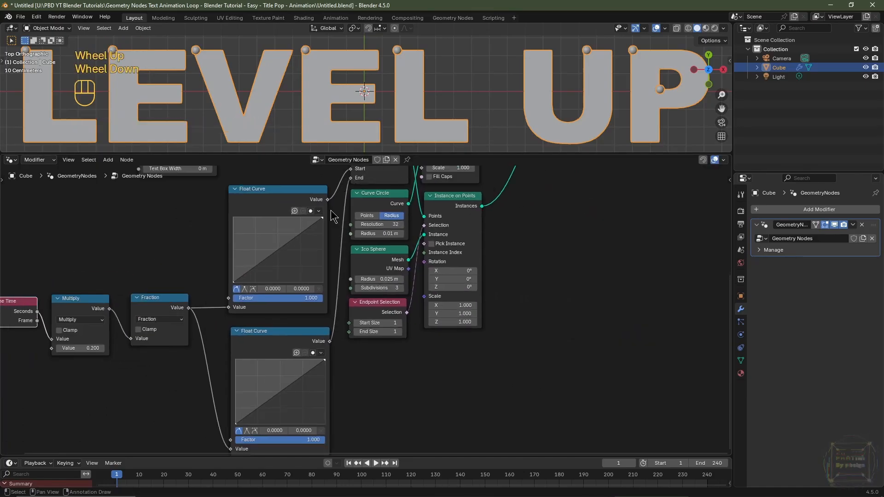
Move the lower point of the Float Curve feeding Trim Curve's Start along the baseline to X 0.5
click(233, 283)
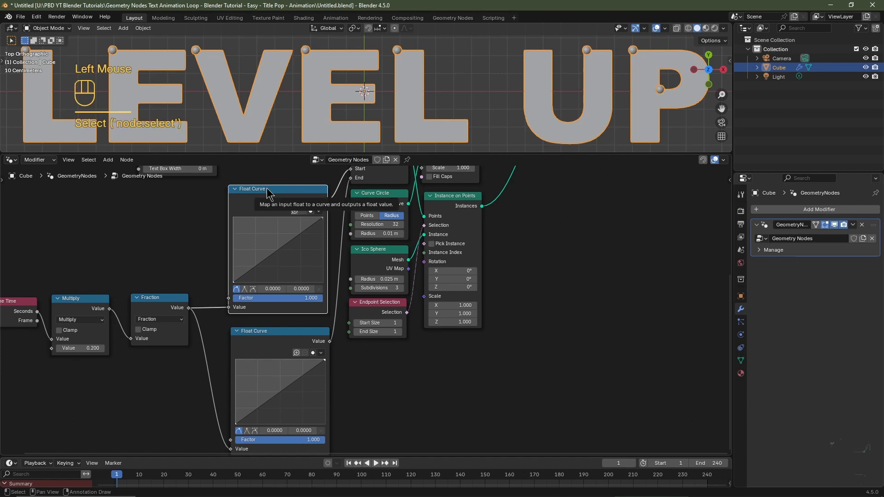
drag(234, 282, 274, 282)
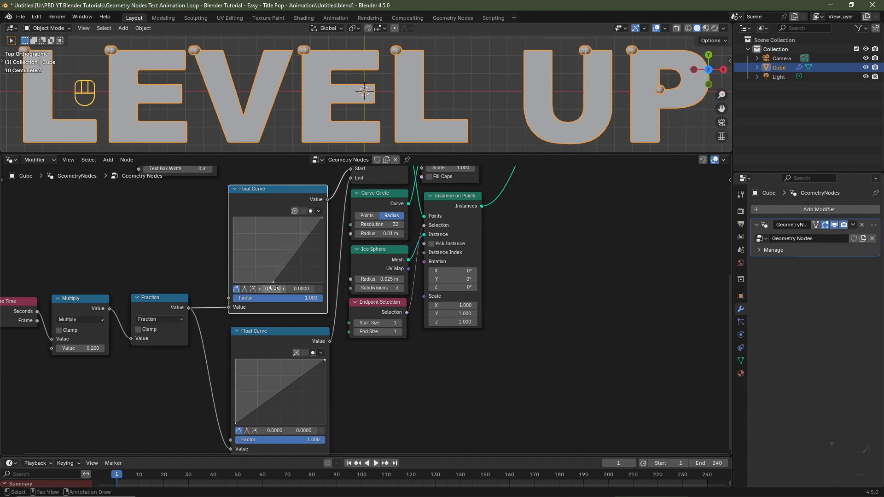
click(273, 289)
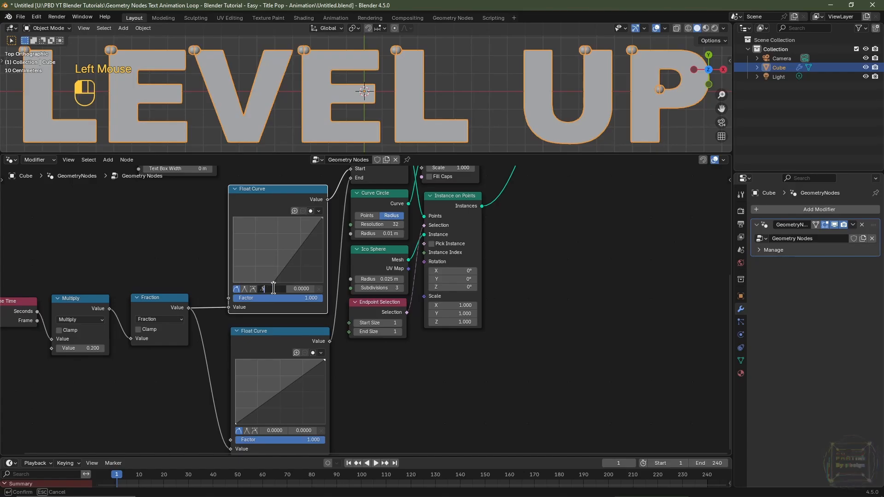
text(.5)
key(Return)
Move the upper point of the Float Curve feeding Trim Curve's End to X 0.5, keeping it at height 1.0
click(276, 345)
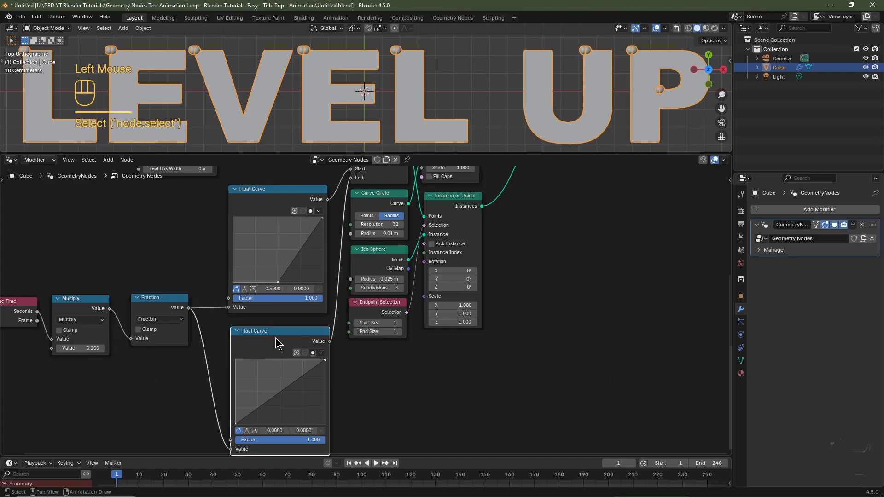
middle_drag(315, 368, 316, 346)
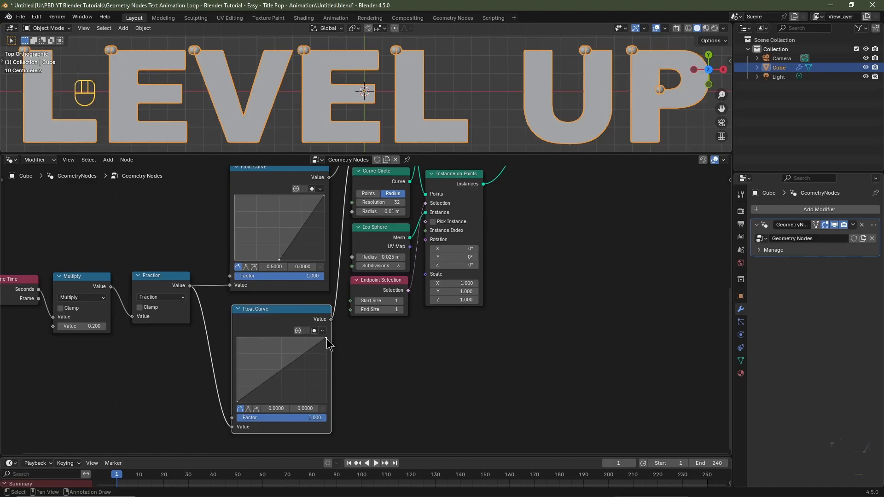
drag(326, 338, 280, 339)
click(275, 408)
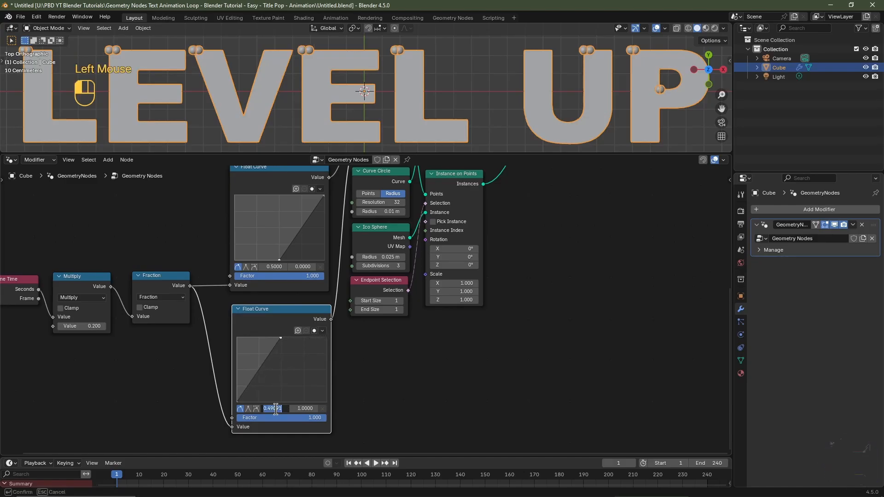
key(Return)
Preview the outline animation with the reshaped curves and return to frame 1
middle_drag(216, 312, 265, 336)
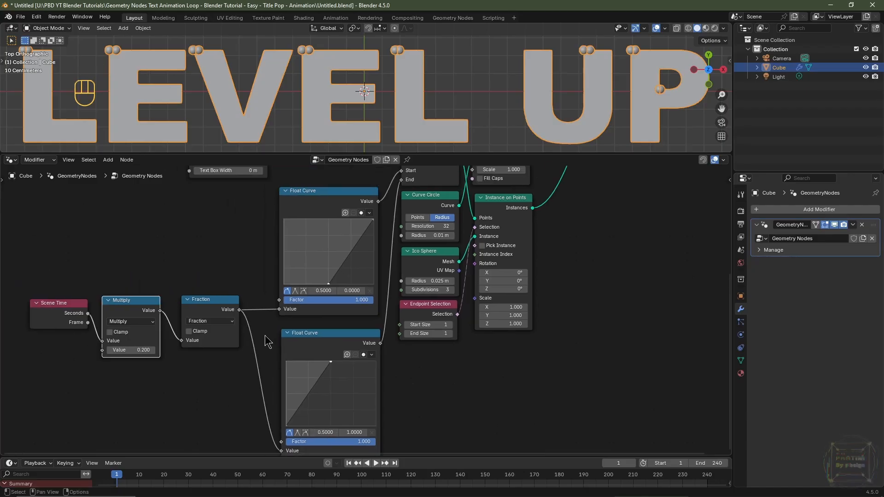
key(space)
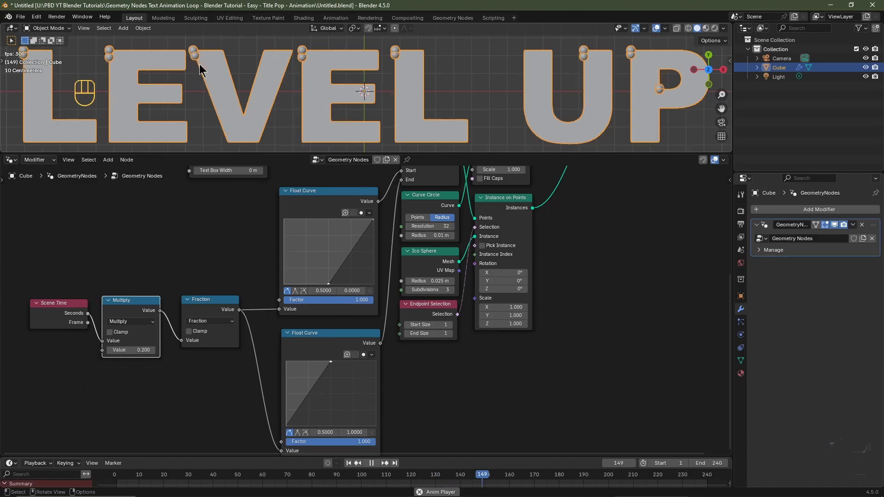
key(space)
key(shift+Left)
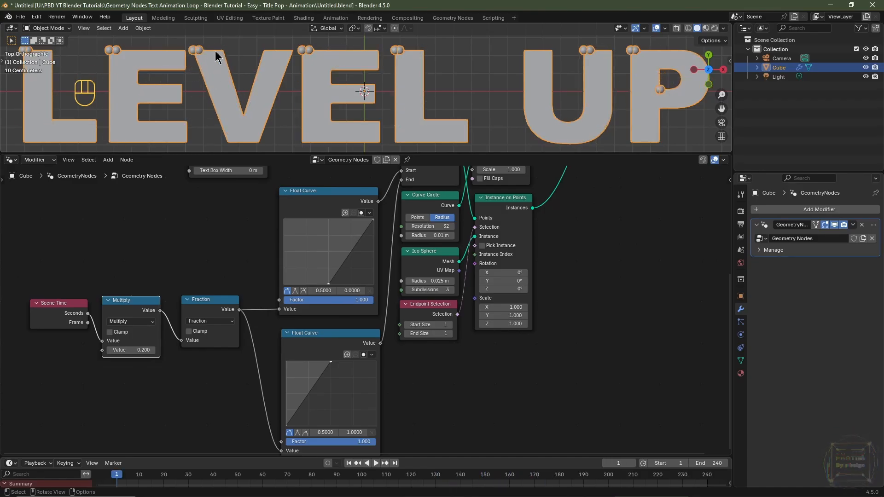
Set the Multiply node's value to 0.35, preview the animation and step to the loop's last frame, 85
click(143, 351)
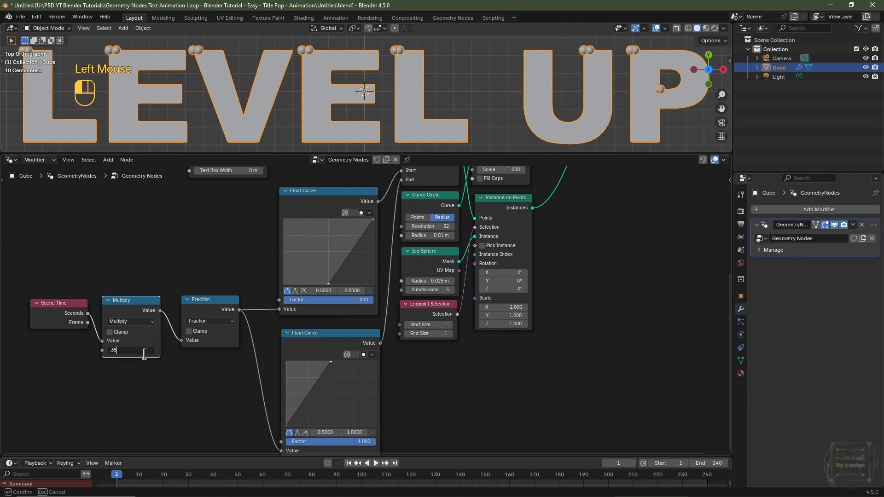
key(Return)
key(space)
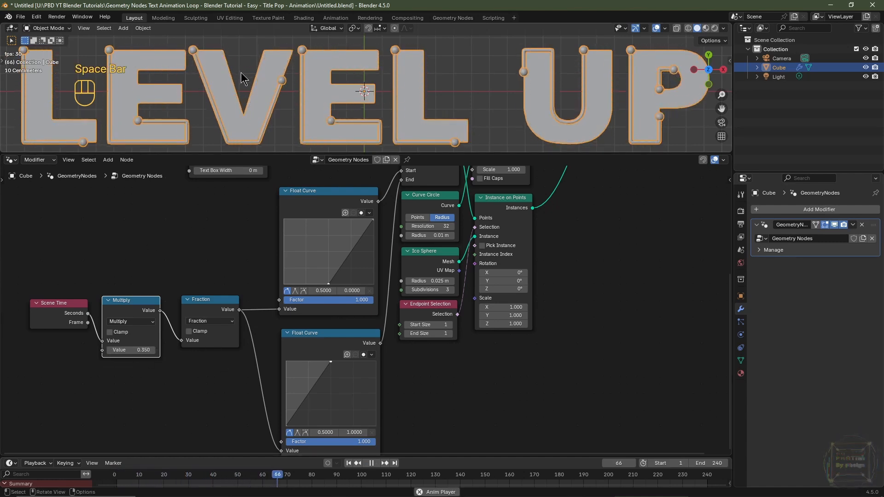
key(space)
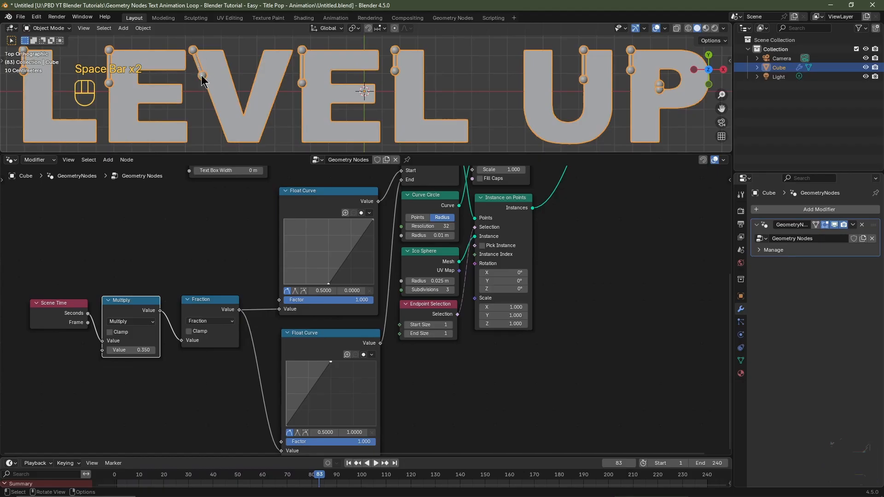
key(Right)
key(Right)
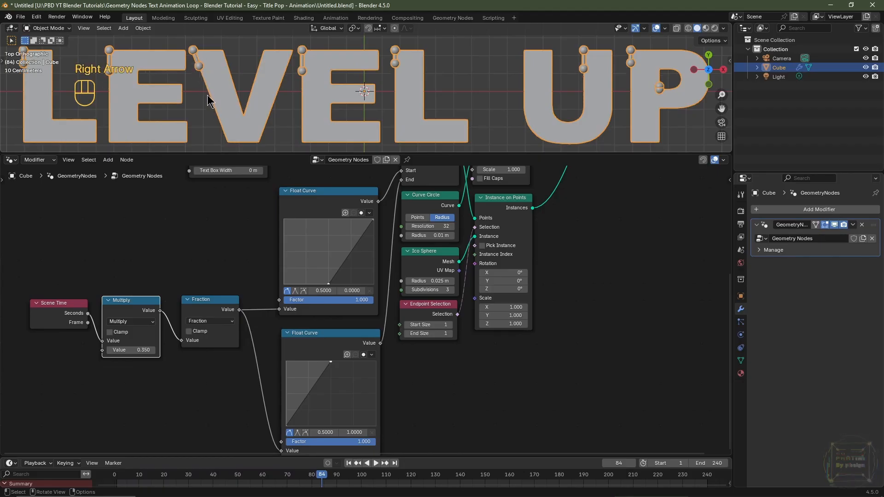
key(Right)
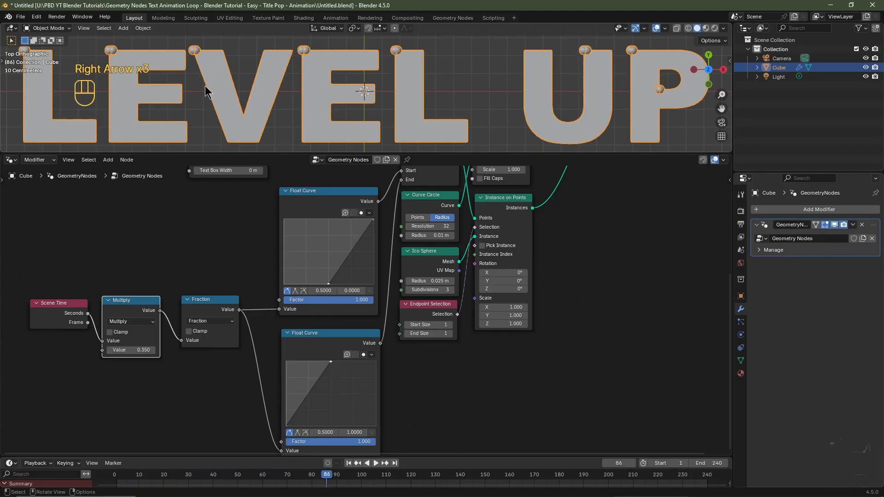
key(Left)
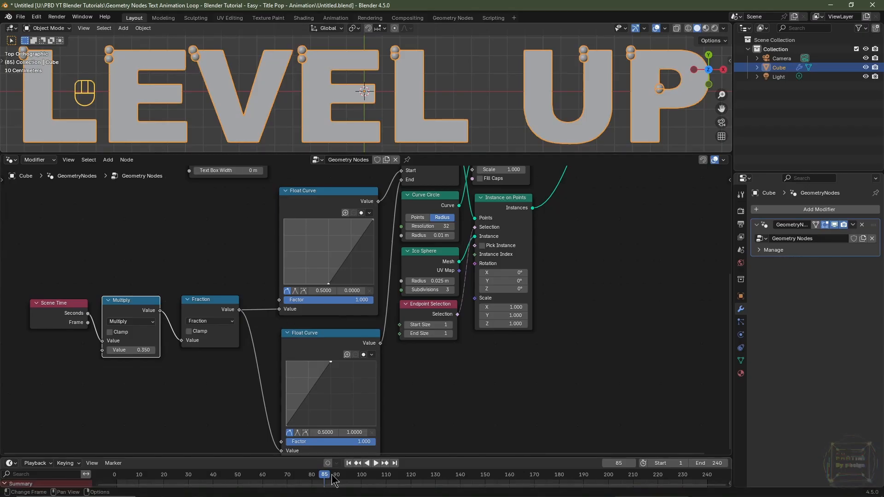
Set the scene's end frame to 85 and preview the shortened loop
click(713, 463)
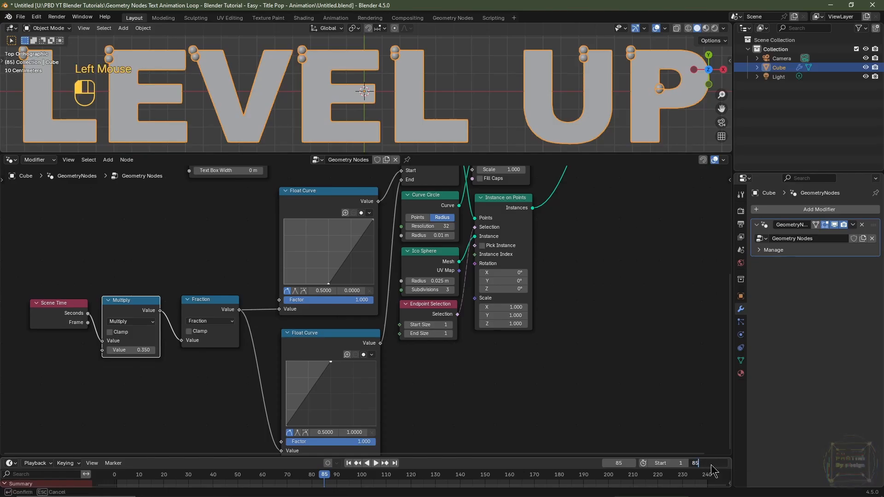
key(Return)
key(space)
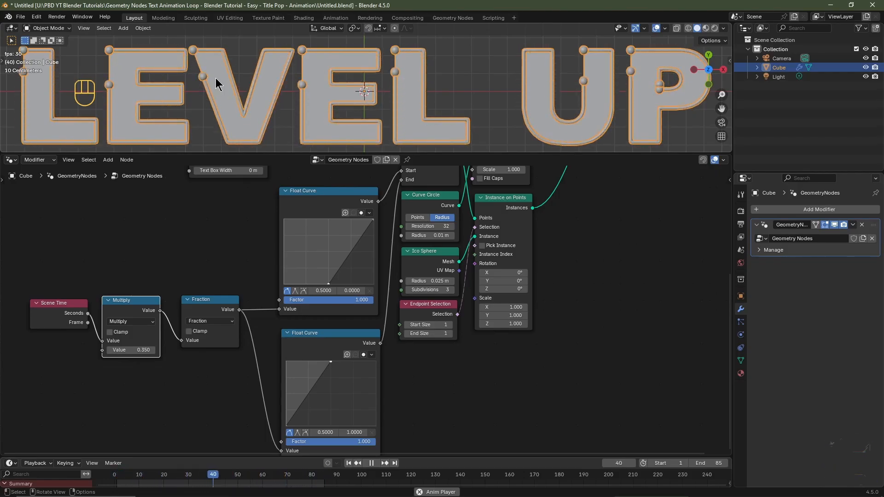
key(space)
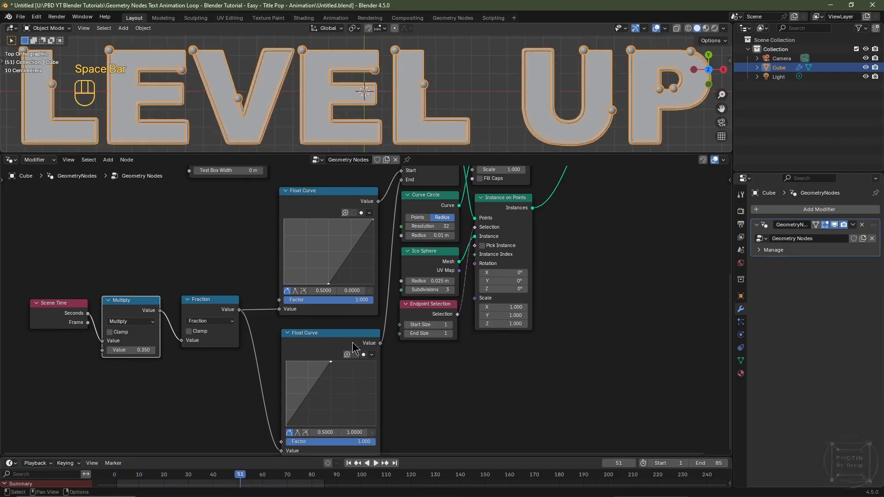
Restore the end frame to 240 and the Multiply node's value to 0.2, and return to frame 1
click(714, 464)
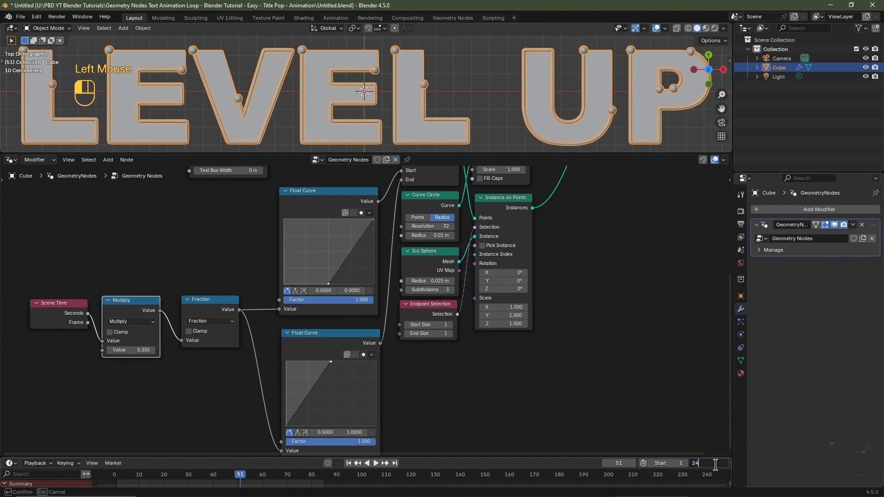
key(Return)
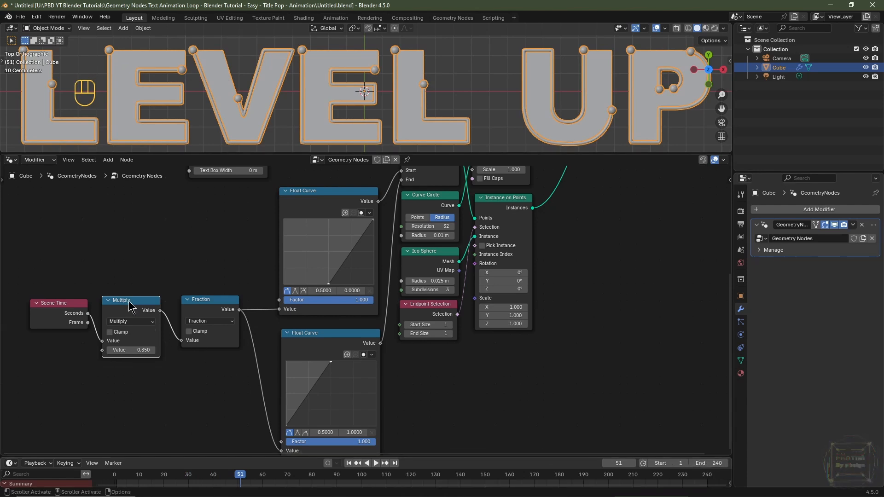
click(140, 350)
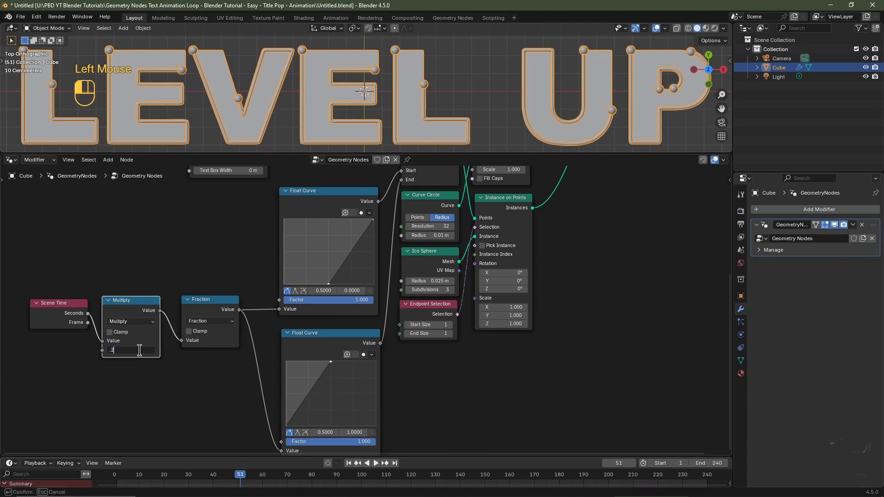
key(Return)
key(Escape)
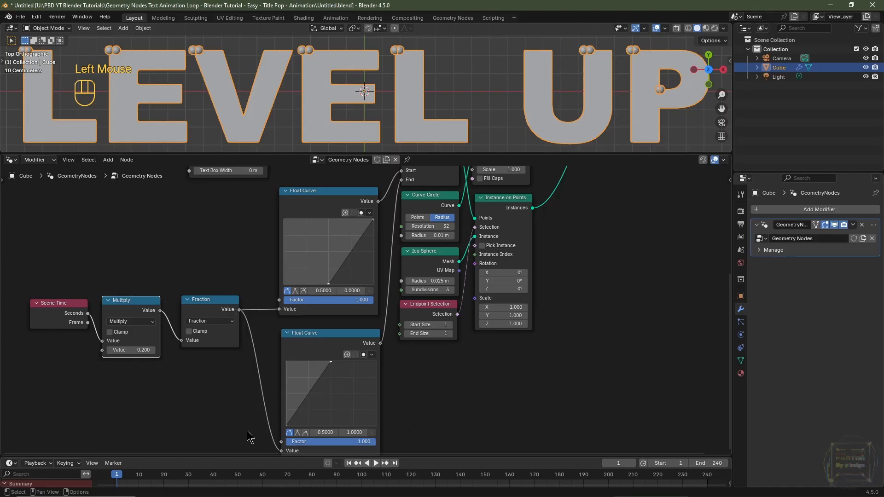
Go to frame 62 and add two more material slots to the text object, each with a new material
click(267, 474)
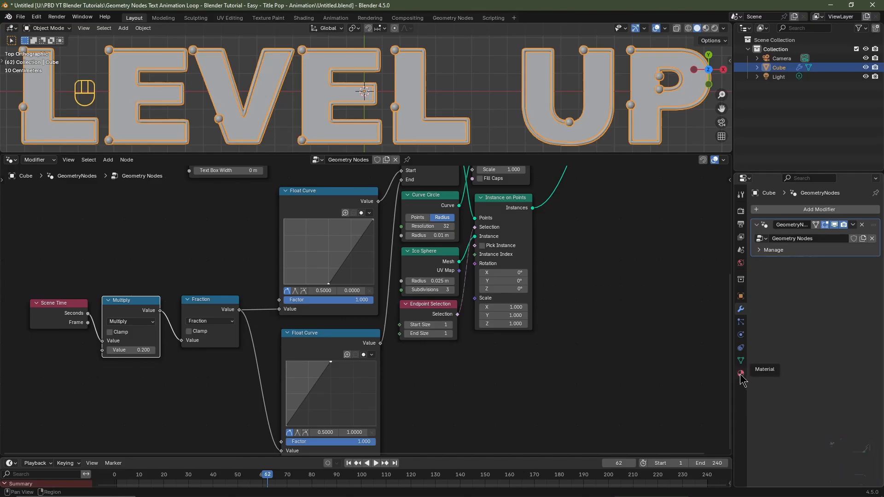
click(740, 373)
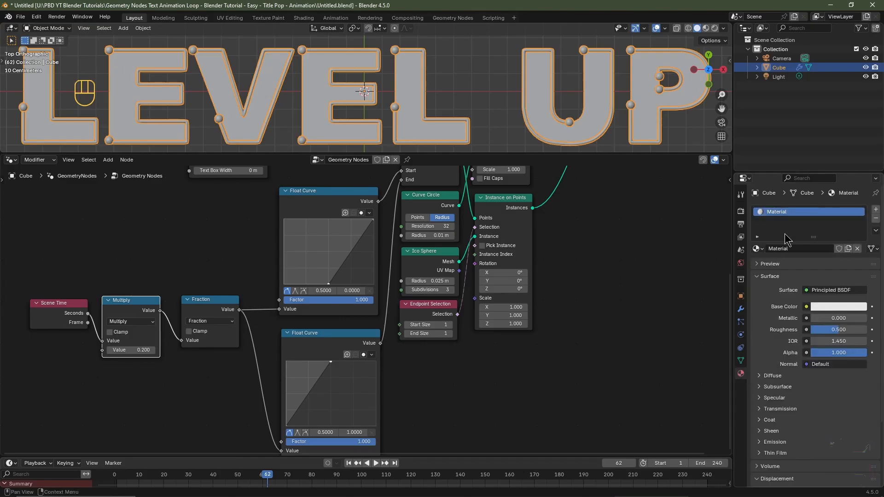
click(876, 209)
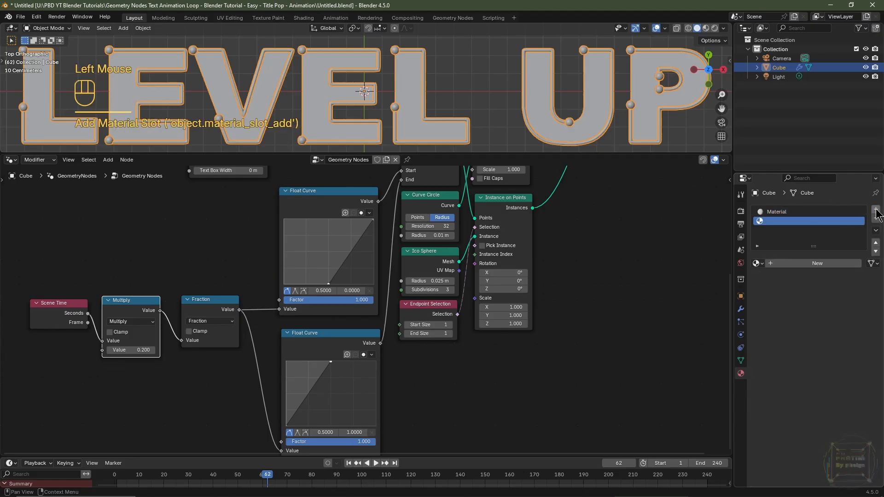
click(794, 266)
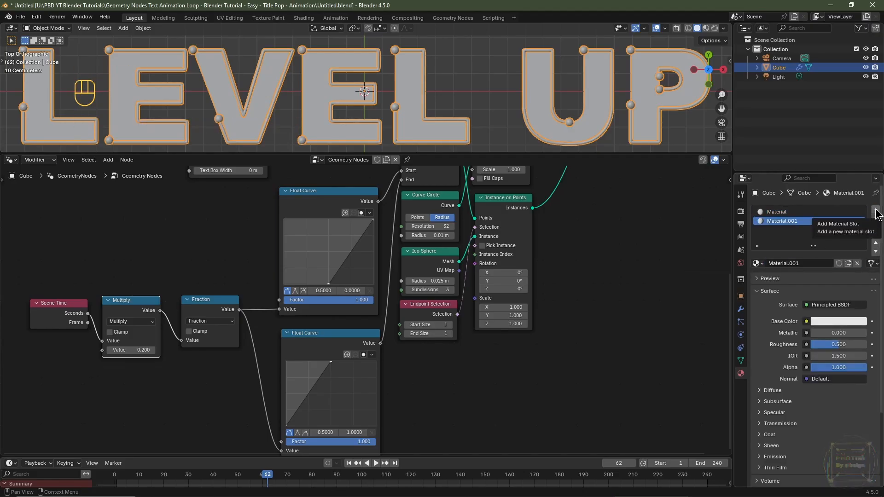
click(876, 210)
click(807, 266)
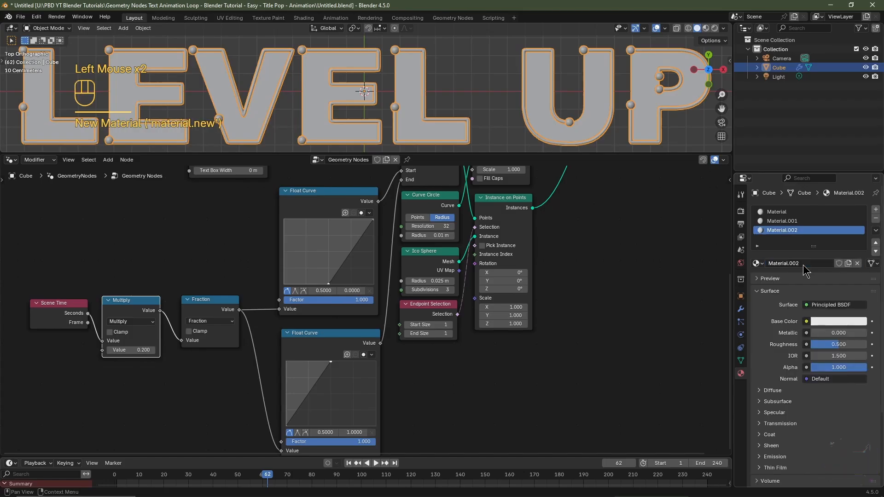
Rename the three materials A, B and C in slot order
double_click(789, 215)
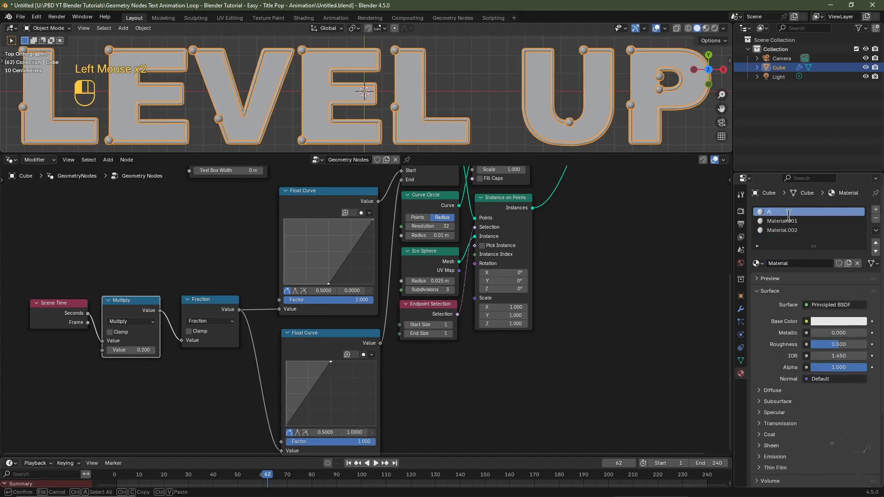
double_click(789, 221)
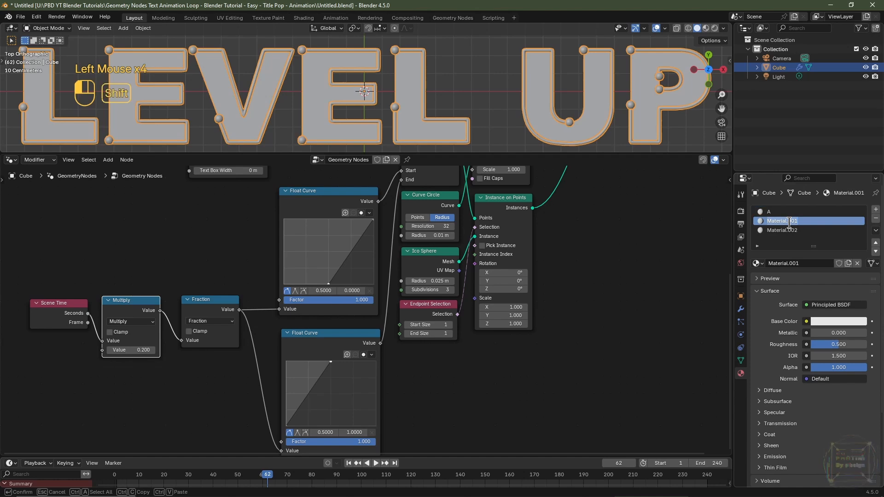
text(B)
key(Return)
double_click(787, 230)
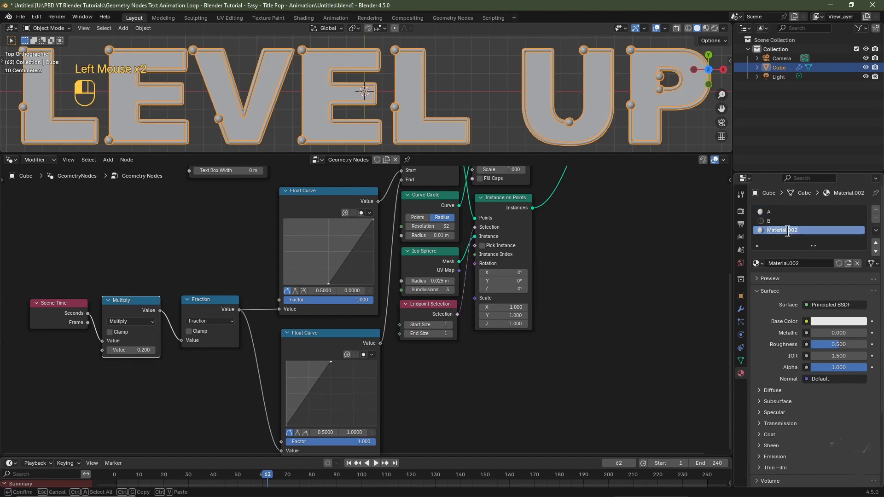
text(C)
key(Return)
Give material A a pure white base color (#FFFFFFFF) and a roughness of 1.0
key(Up)
key(Up)
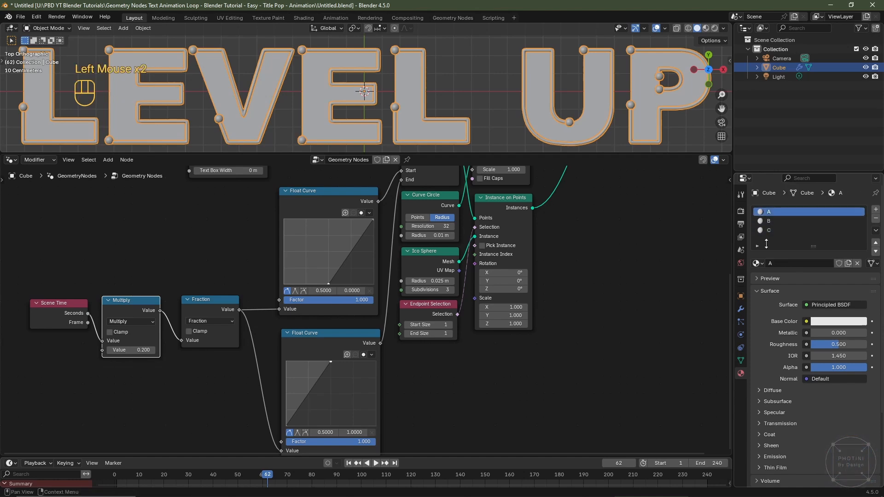
click(830, 322)
scroll(830, 324, up, 4)
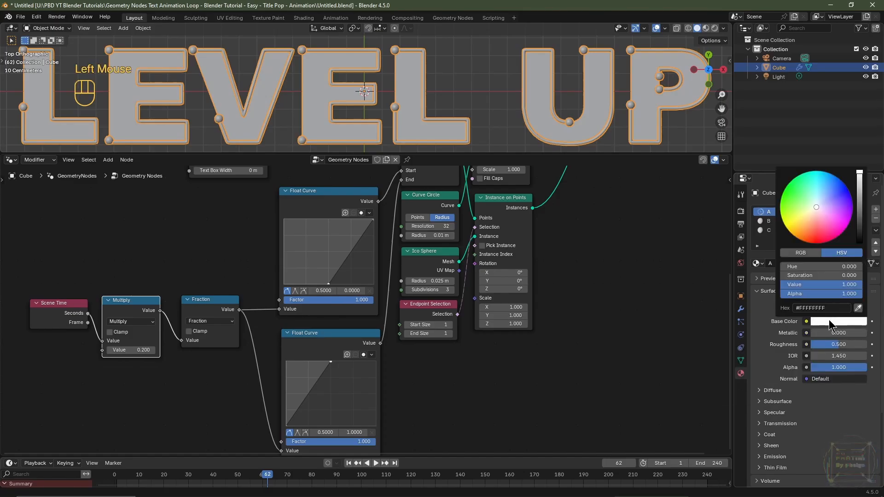
drag(820, 345, 868, 345)
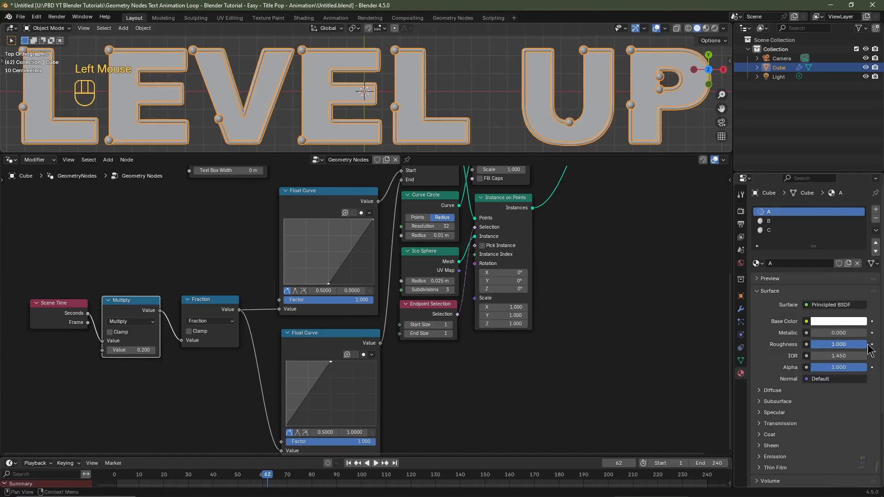
Switch material B's surface to Emission with a pure blue color and a strength of 8
click(771, 222)
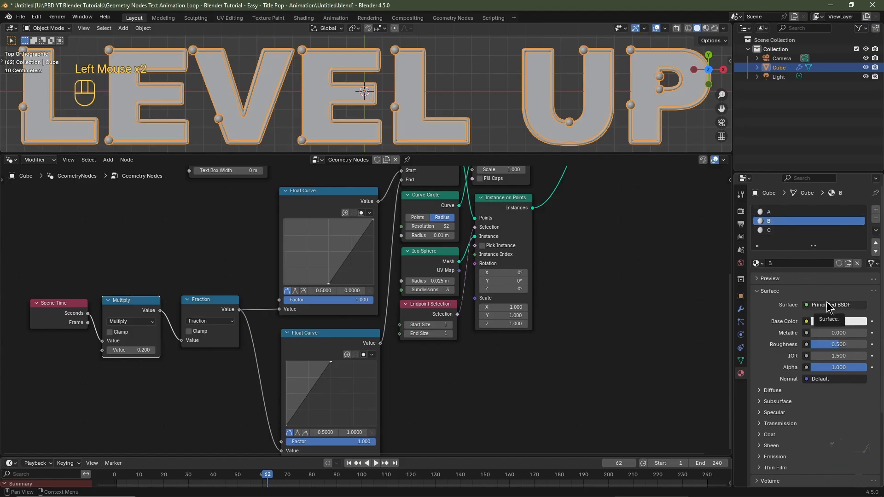
click(829, 304)
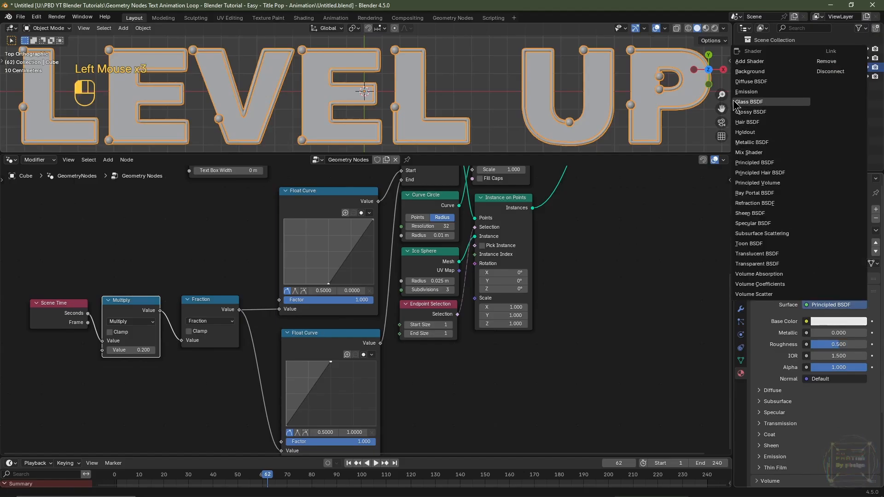
click(759, 91)
click(846, 321)
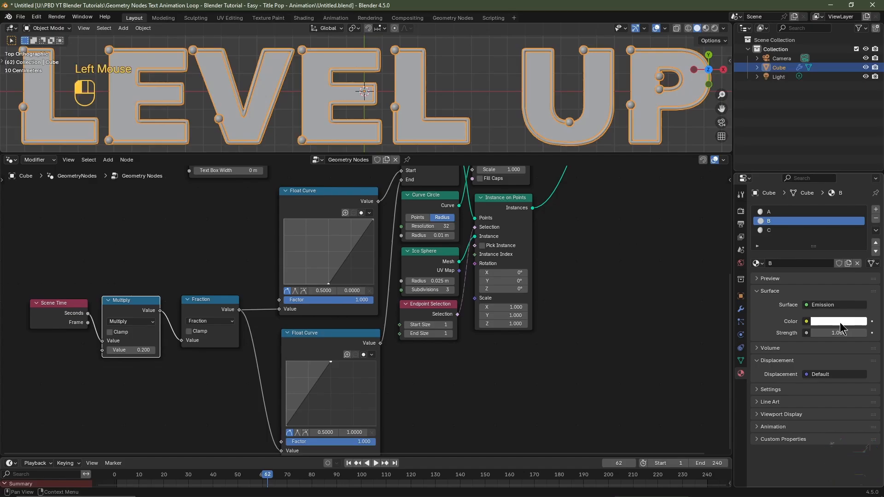
drag(827, 199, 846, 186)
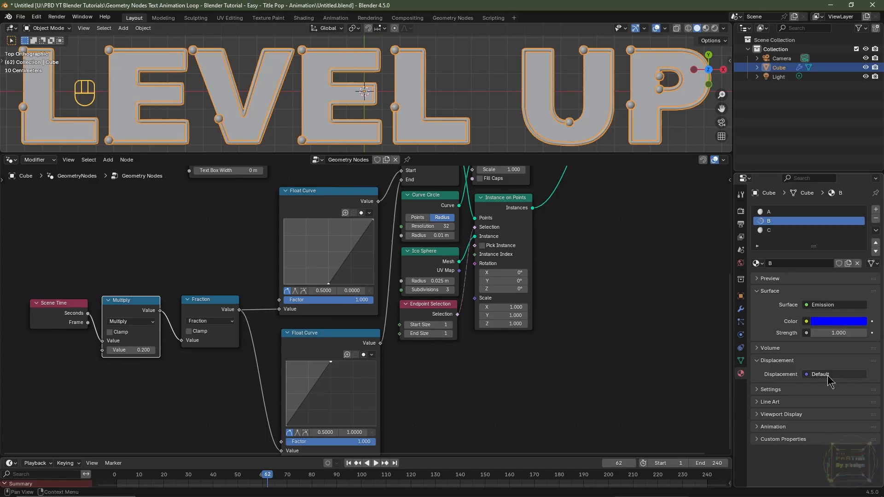
click(831, 333)
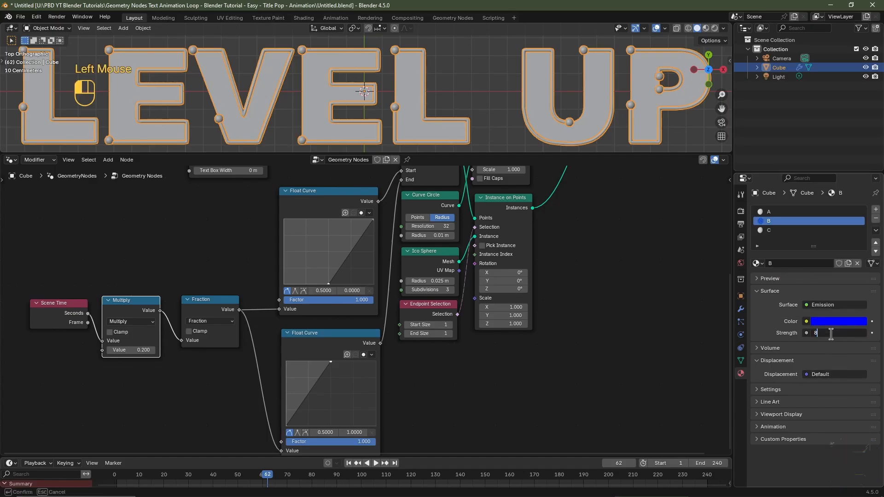
key(Return)
Switch material C's surface to Emission with orange-red color #FF3A00FF and a strength of 8
click(782, 230)
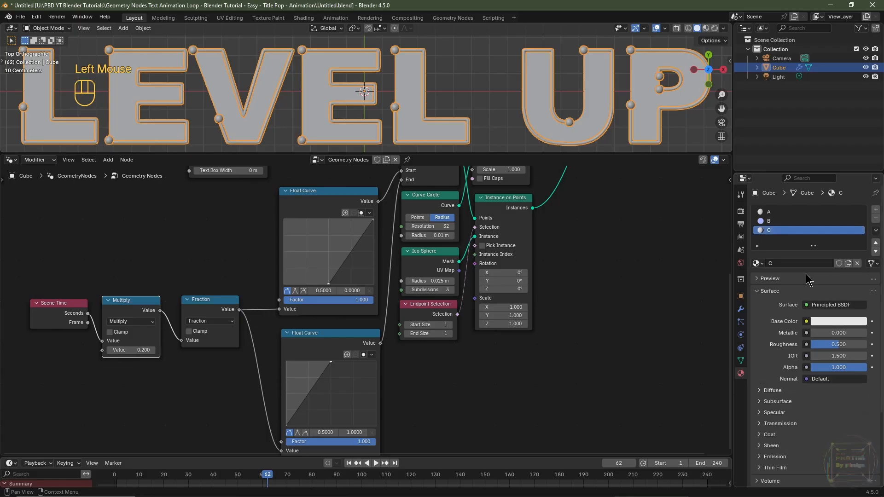
click(831, 305)
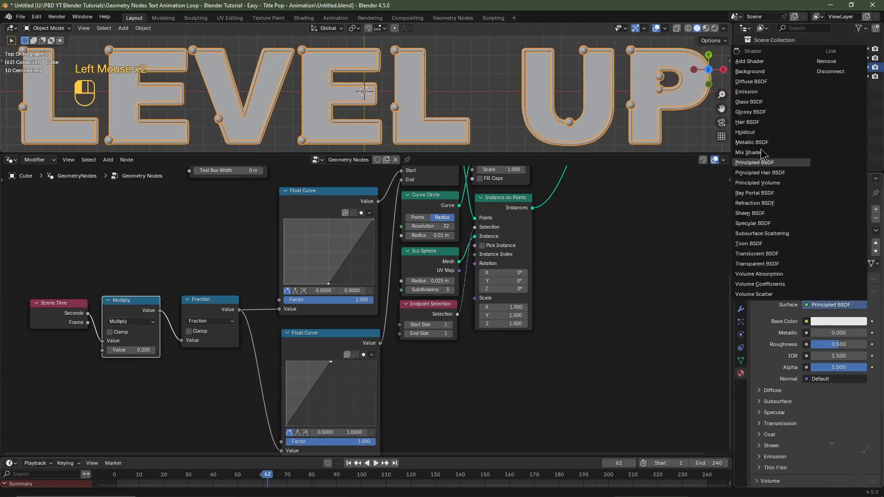
click(755, 92)
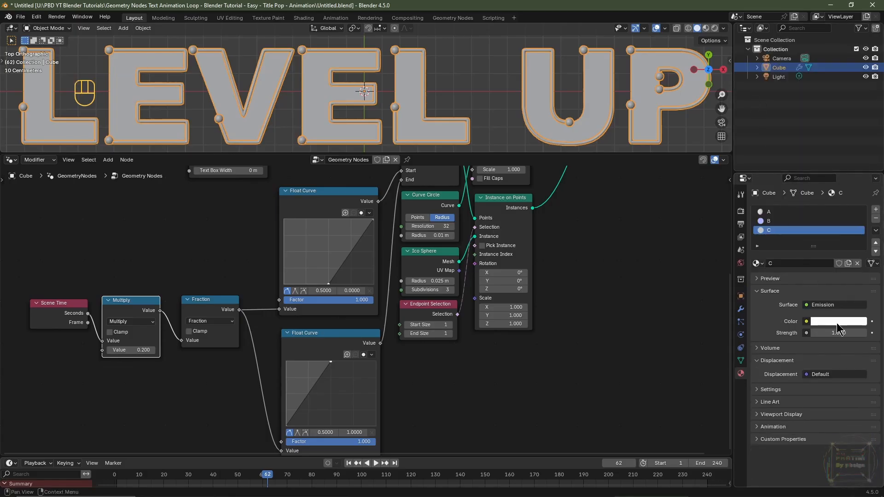
click(837, 322)
click(808, 245)
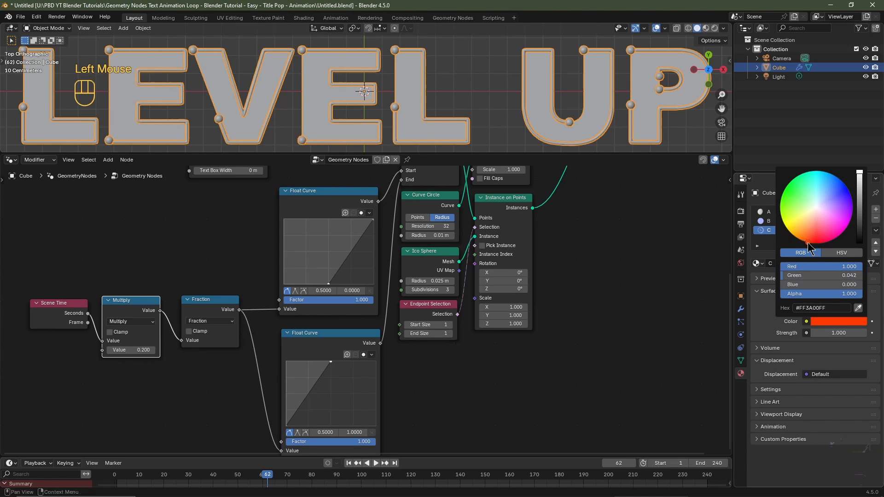
click(829, 332)
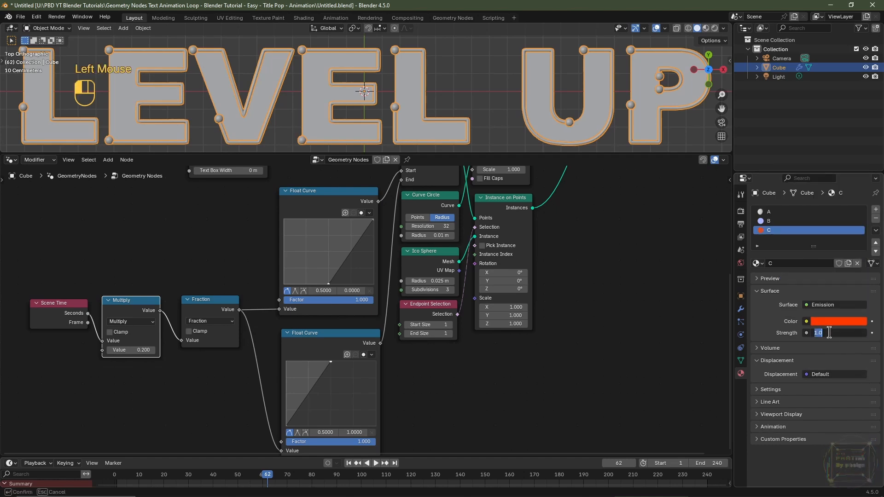
key(Return)
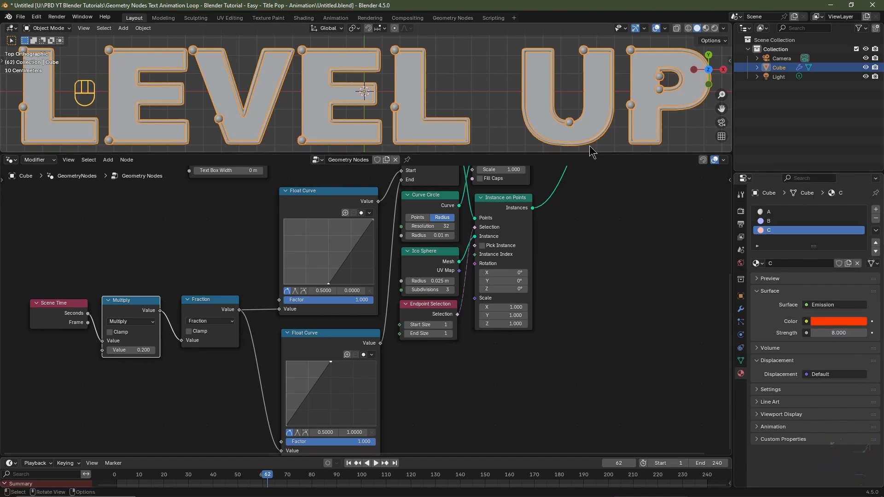
Enlarge the 3D viewport, split off a Shader Editor from it, and go through the node setups of materials A, B and C
drag(588, 151, 588, 209)
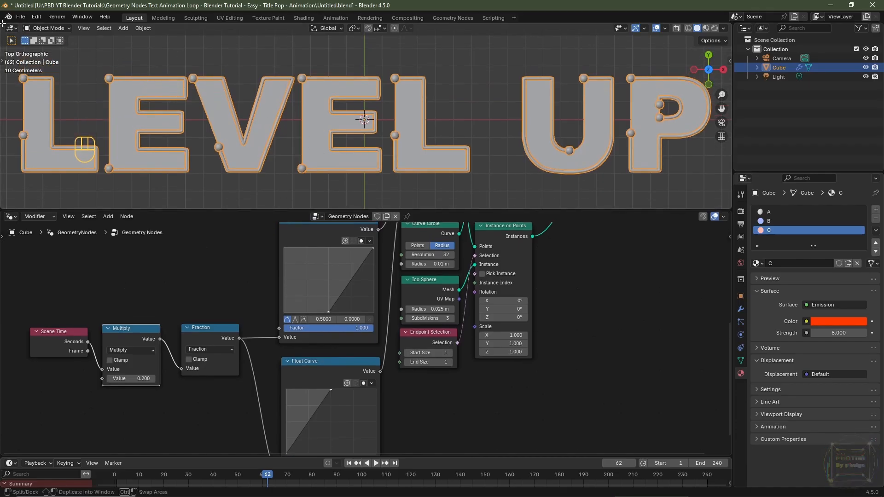
drag(4, 23, 260, 31)
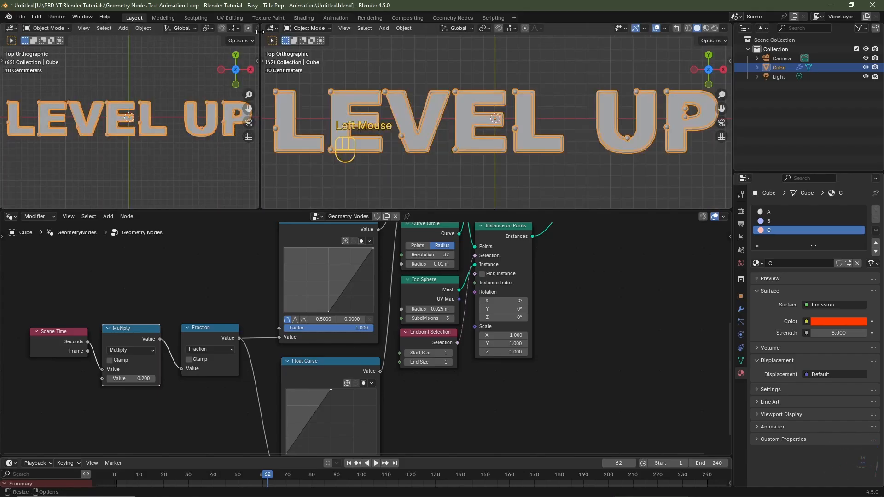
click(10, 29)
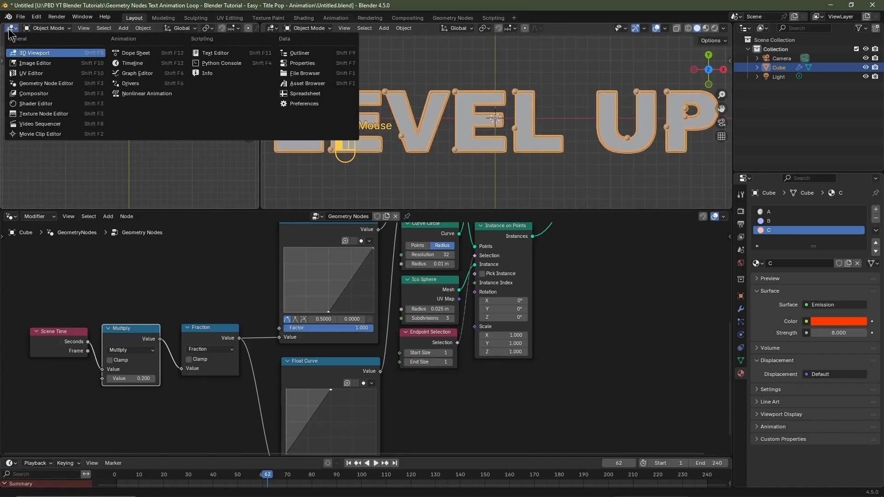
click(40, 100)
key(n)
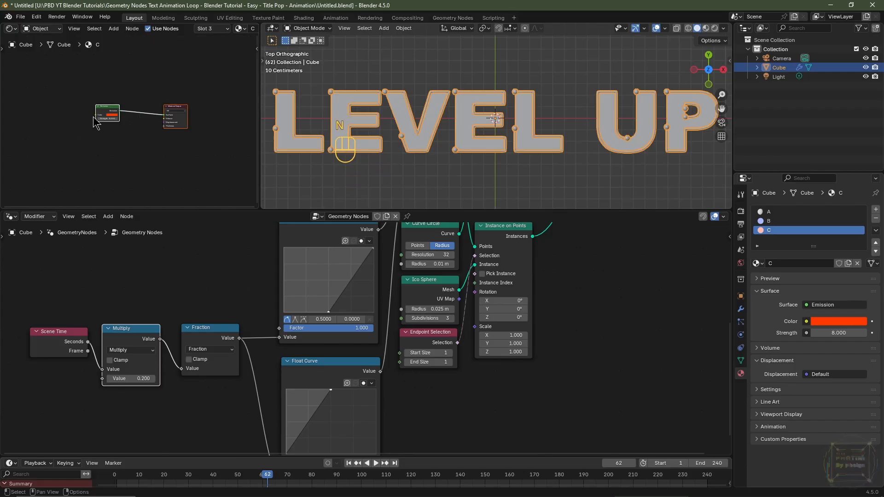
scroll(159, 147, up, 4)
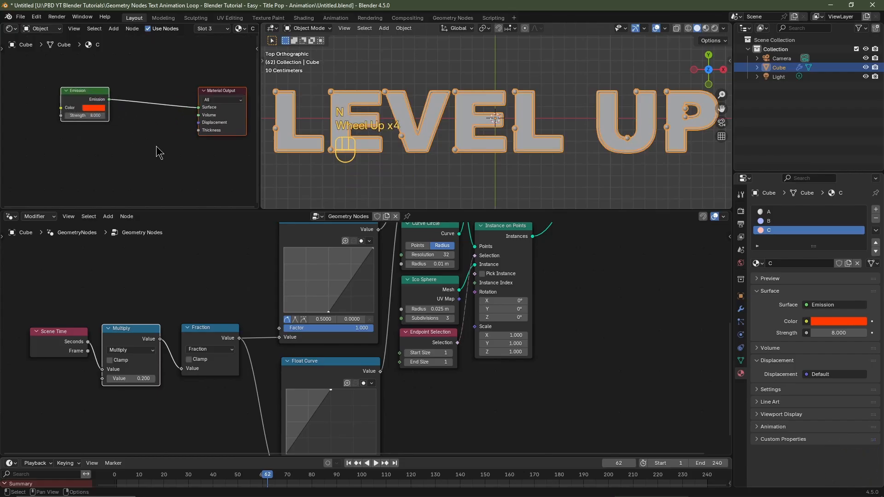
click(211, 29)
click(192, 49)
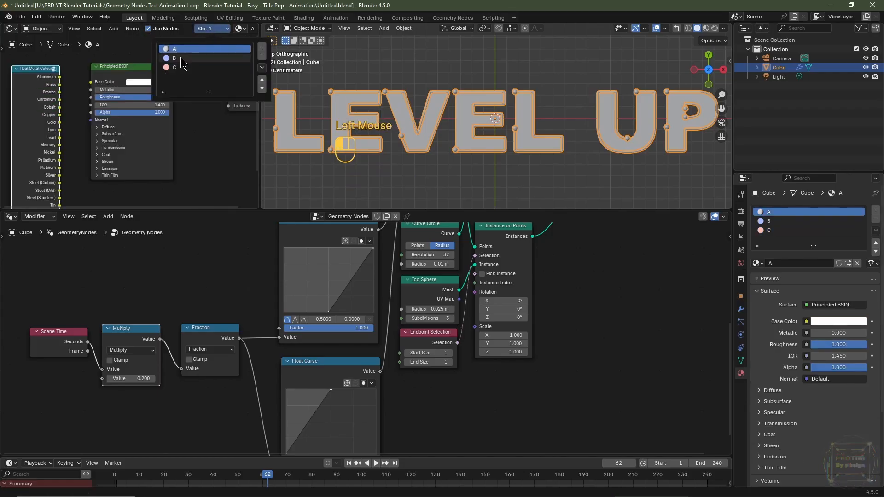
click(180, 58)
click(190, 67)
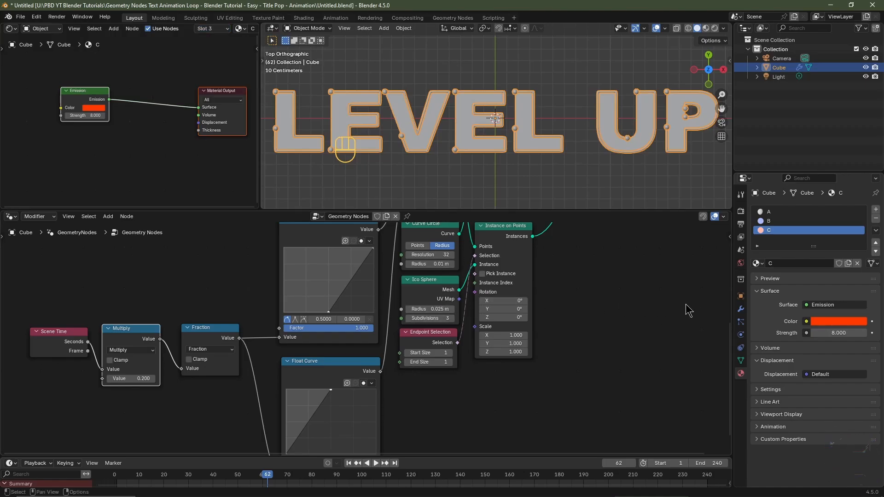
Show the text object's modifier properties and select the Group Input node in its geometry node tree
click(740, 309)
scroll(581, 290, down, 5)
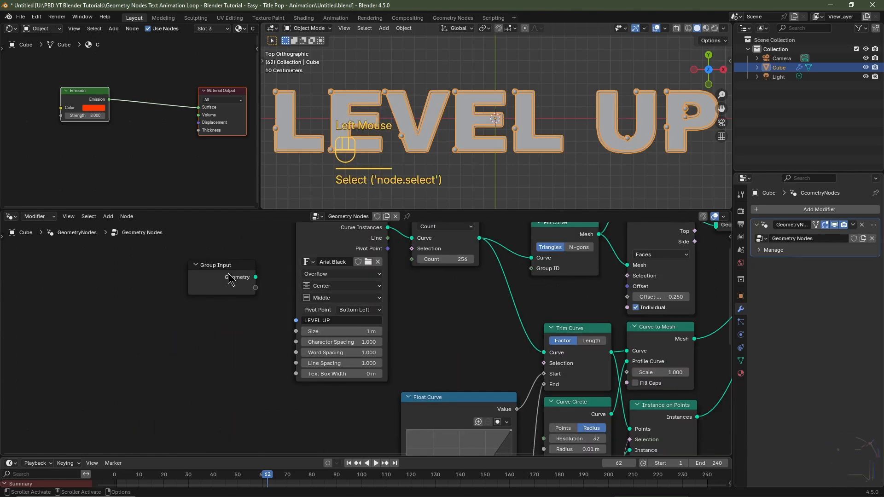
click(230, 275)
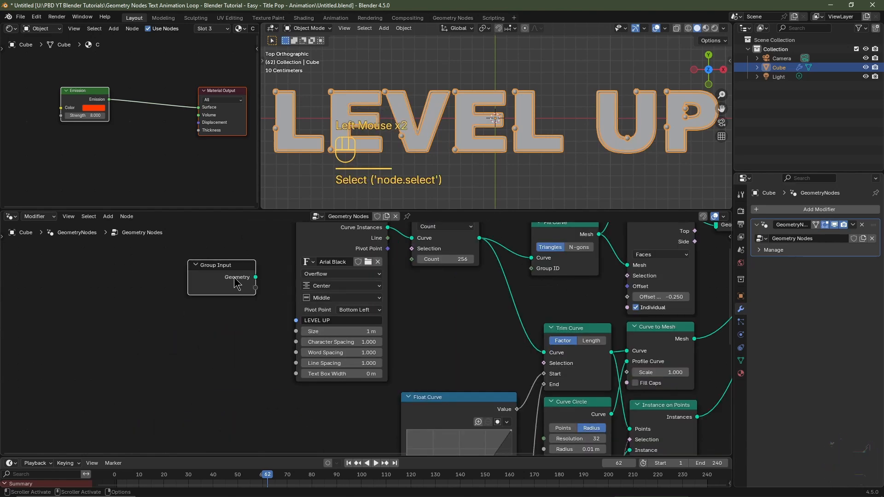
key(shift+a)
key(shift+a)
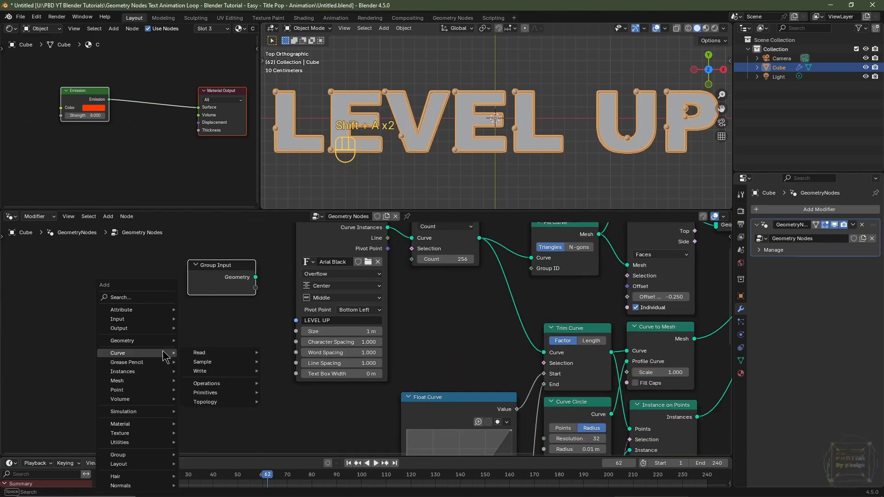
text(grou)
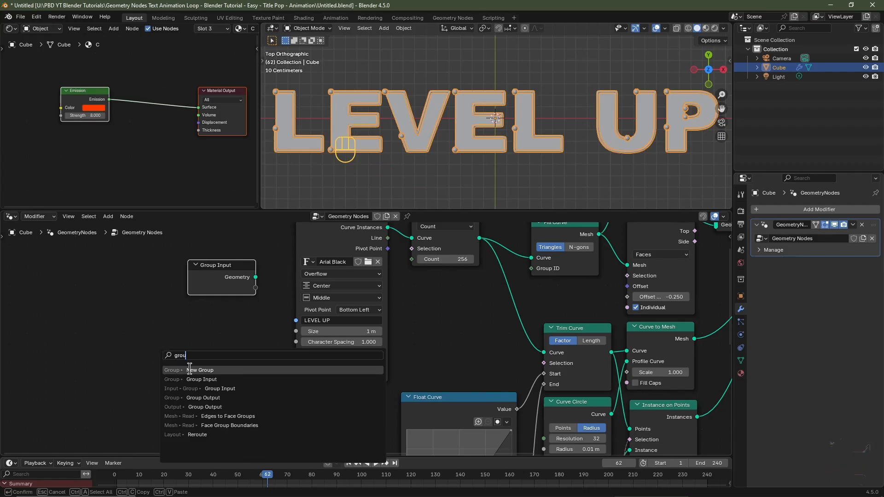
Clear the text in the String to Curves node and link its String input to a new Group Input socket
middle_drag(272, 303, 261, 335)
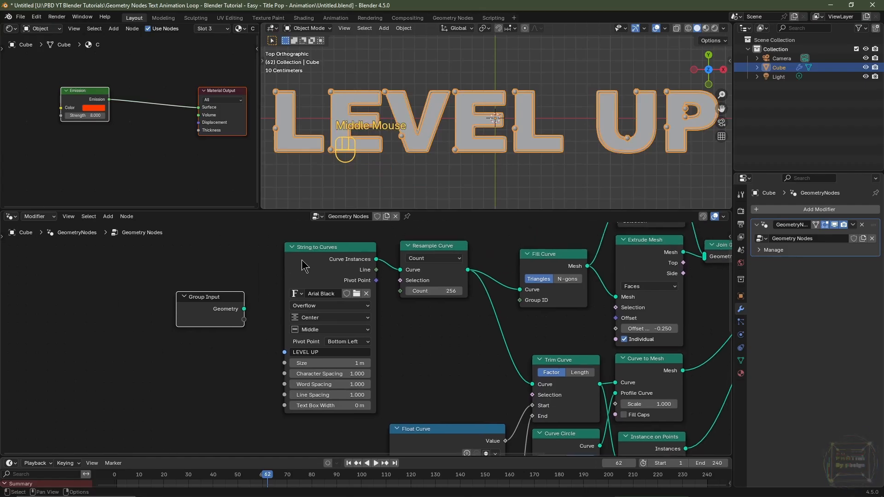
click(321, 353)
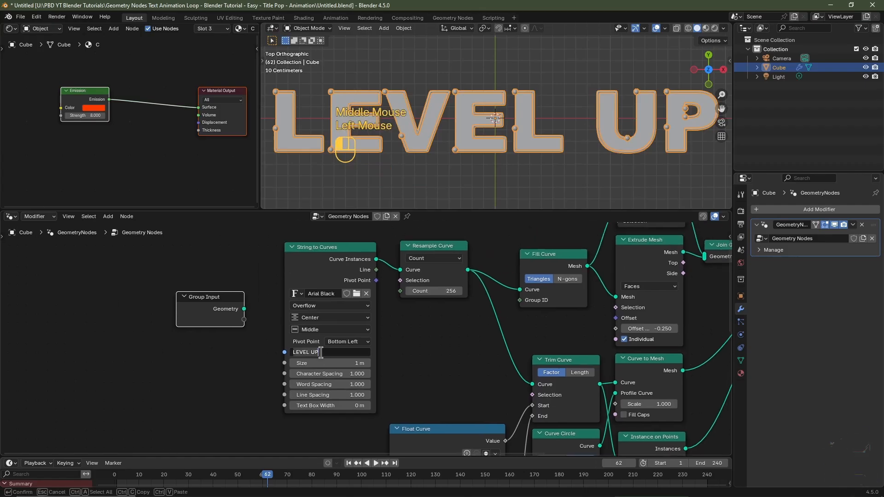
key(ctrl+a)
key(BackSpace)
click(275, 328)
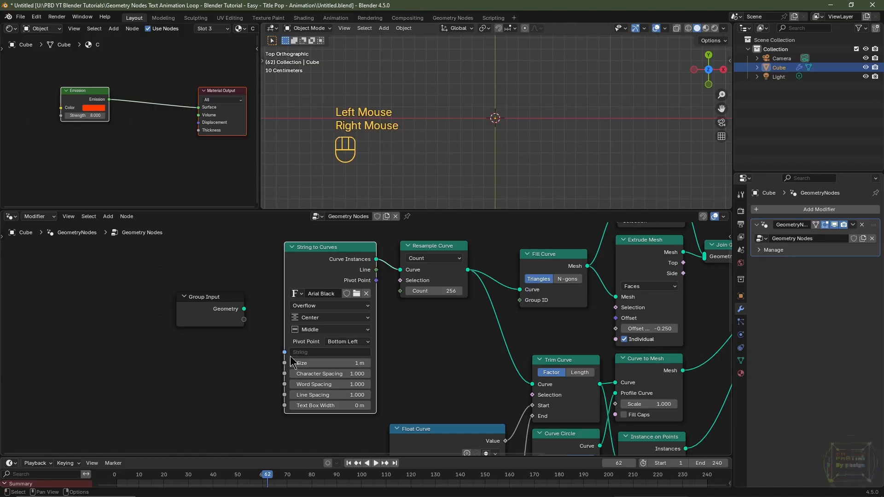
drag(285, 353, 244, 319)
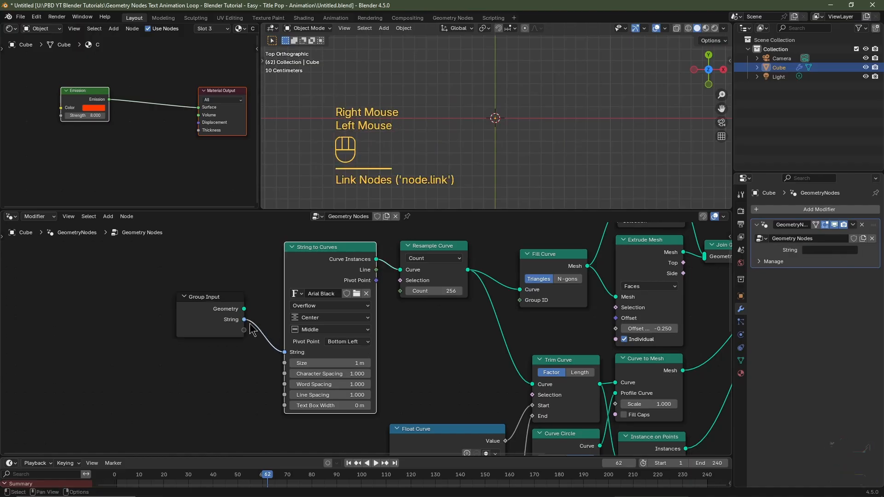
Rename the String group socket as "Text Input"
key(n)
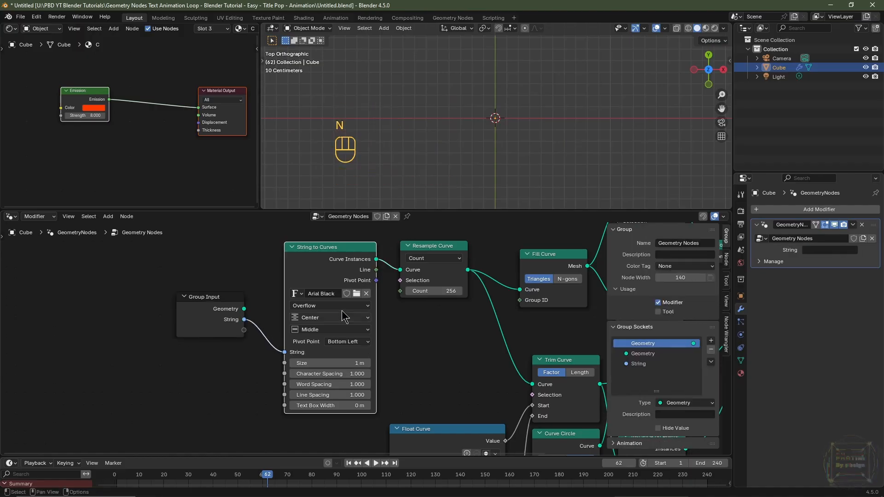
click(727, 239)
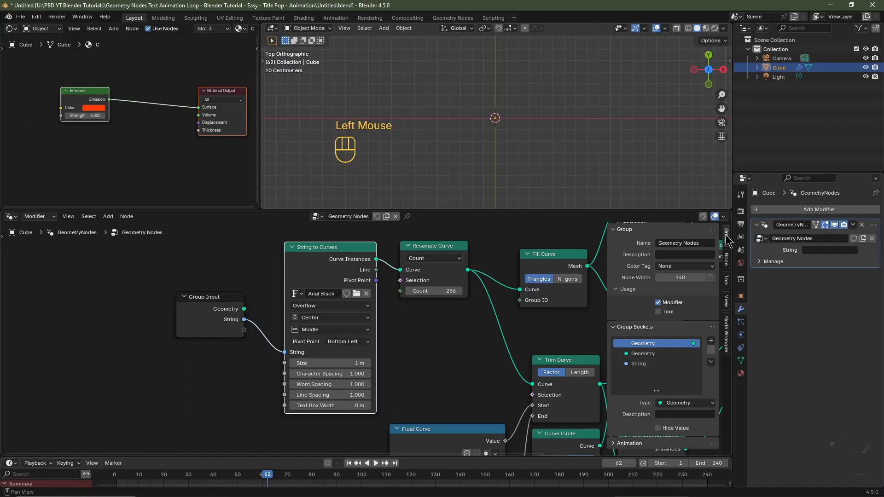
click(645, 363)
double_click(647, 363)
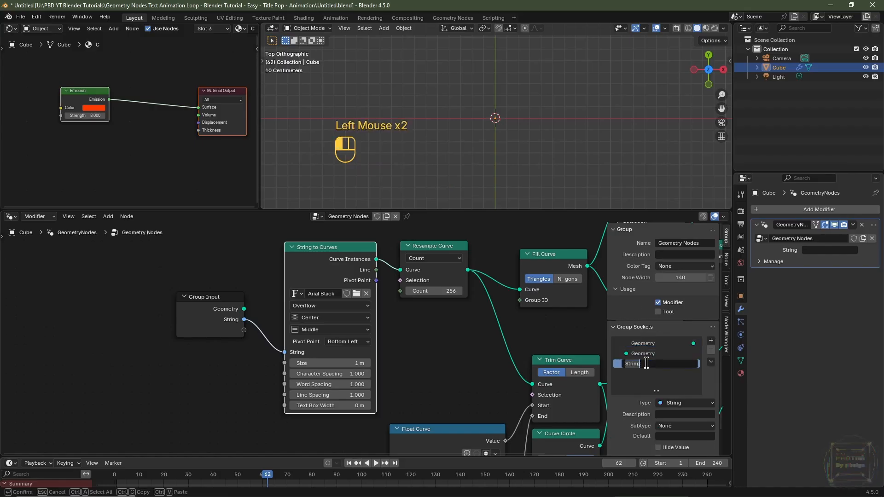
text(Text Input)
key(Return)
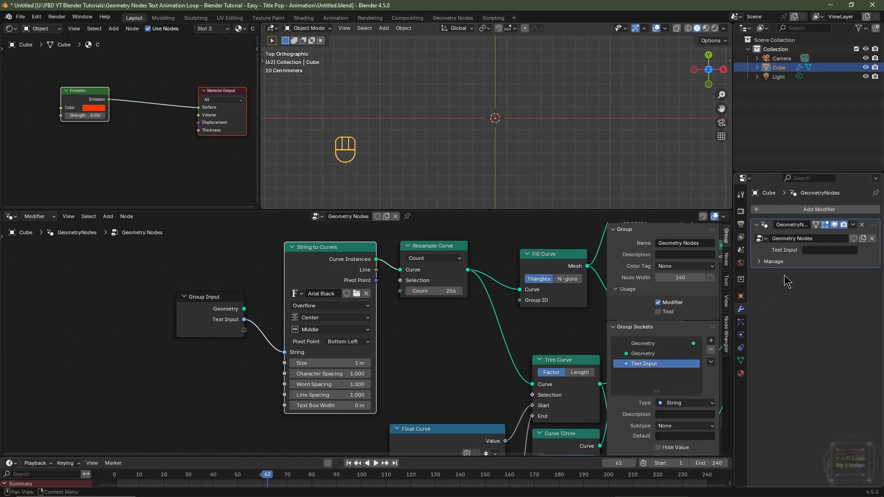
Set the modifier's Text Input to "LEVEL UP"
click(833, 250)
text(LEVEL)
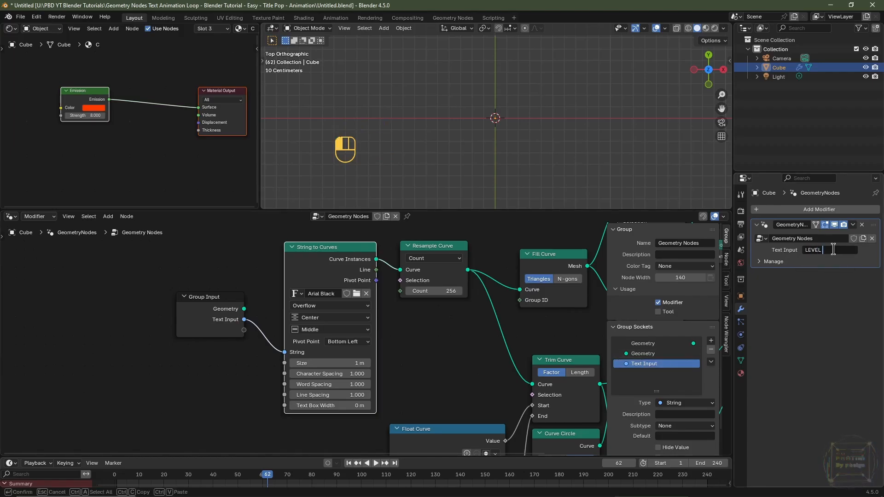
text( UP)
key(Return)
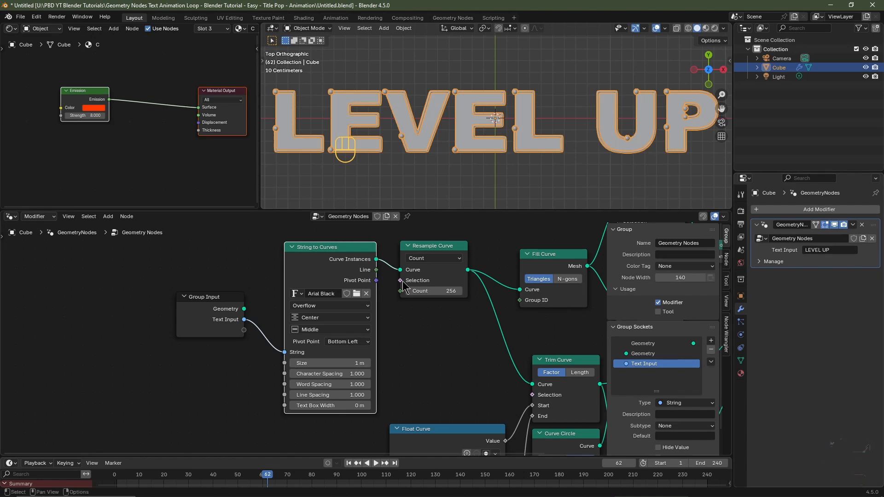
Link the String to Curves node's Size, Character Spacing and Word Spacing inputs to new Group Input sockets
drag(228, 335, 236, 384)
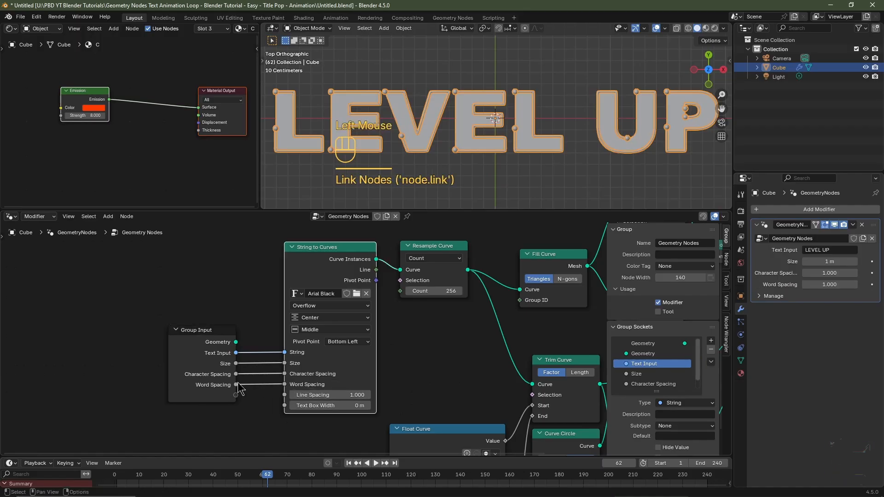
click(313, 341)
scroll(313, 342, down, 1)
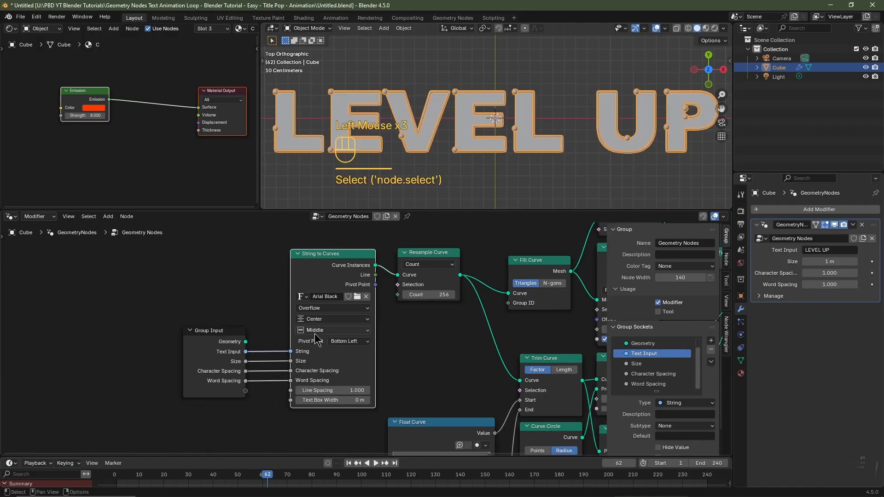
Rename the Size group socket as "Text Size"
click(644, 366)
double_click(643, 365)
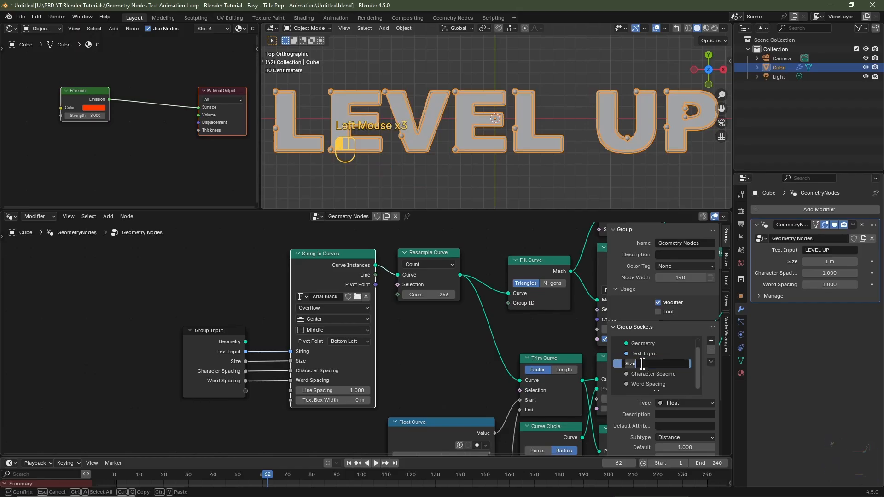
text(Text Size)
key(Return)
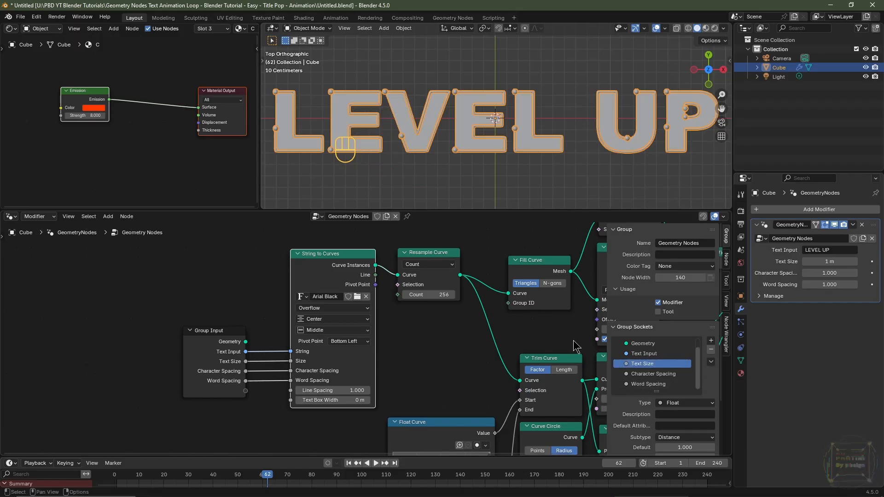
Link the Extrude Mesh node's Offset Scale input to a new Group Input socket
middle_drag(576, 346, 434, 349)
drag(77, 378, 63, 375)
middle_drag(508, 177, 504, 119)
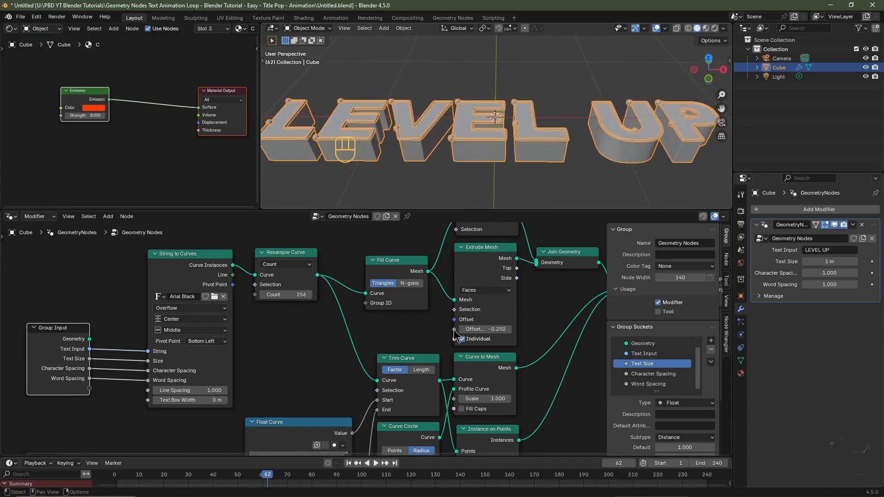
drag(454, 329, 93, 394)
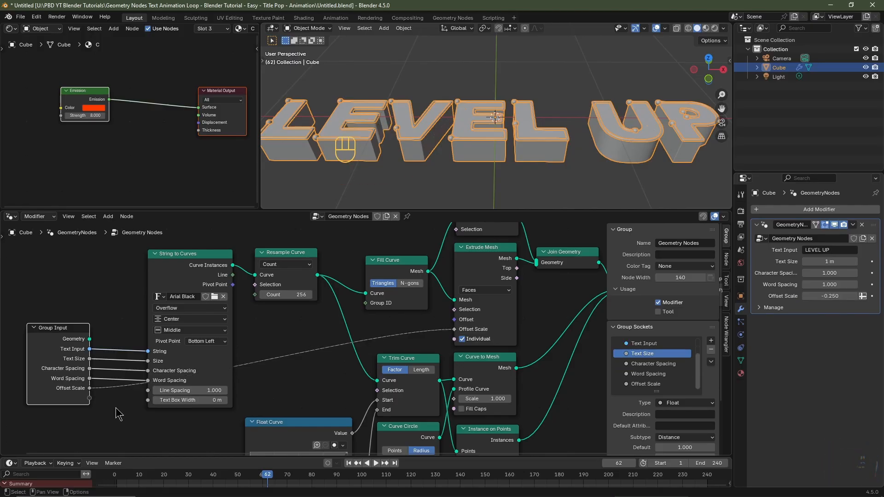
Rename the Offset Scale group socket as "Extrude Scale"
click(645, 385)
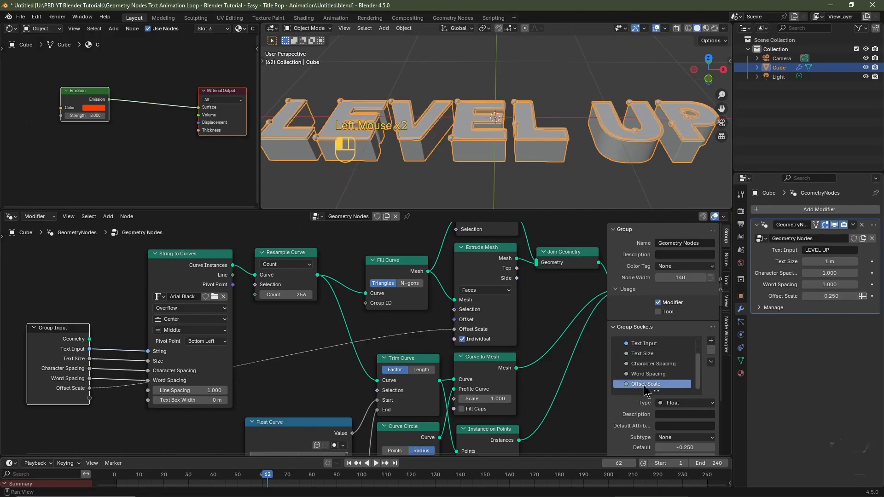
double_click(645, 385)
text(Extrud)
key(Return)
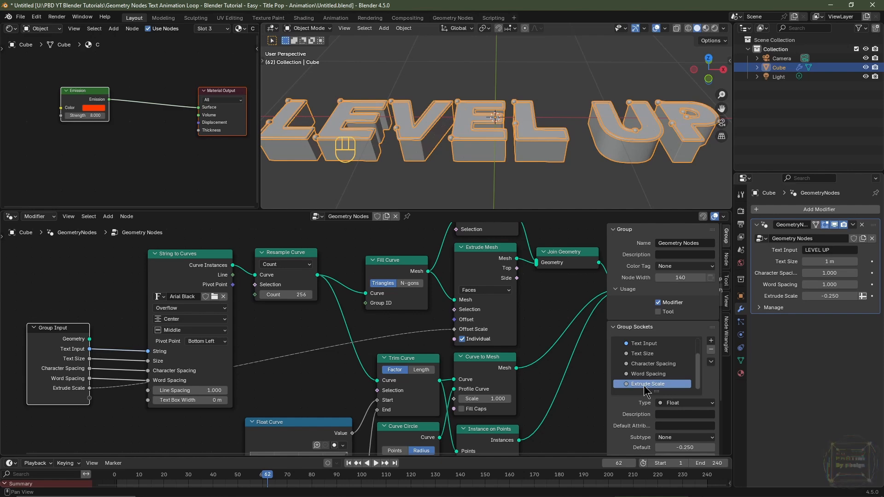
Move the Group Input node clear of the other nodes and link the Multiply node's second Value input to a new Group Input socket
scroll(435, 428, down, 2)
middle_drag(435, 428, 478, 317)
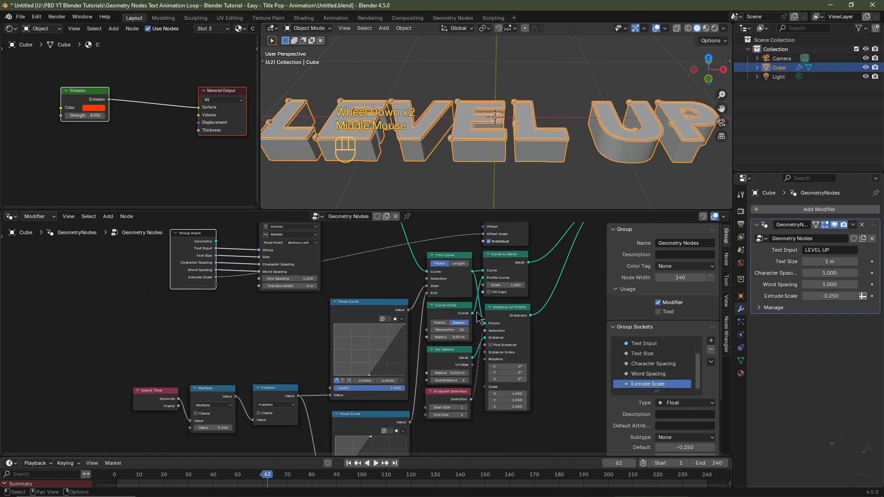
drag(197, 260, 111, 299)
scroll(240, 431, up, 2)
middle_drag(234, 417, 299, 421)
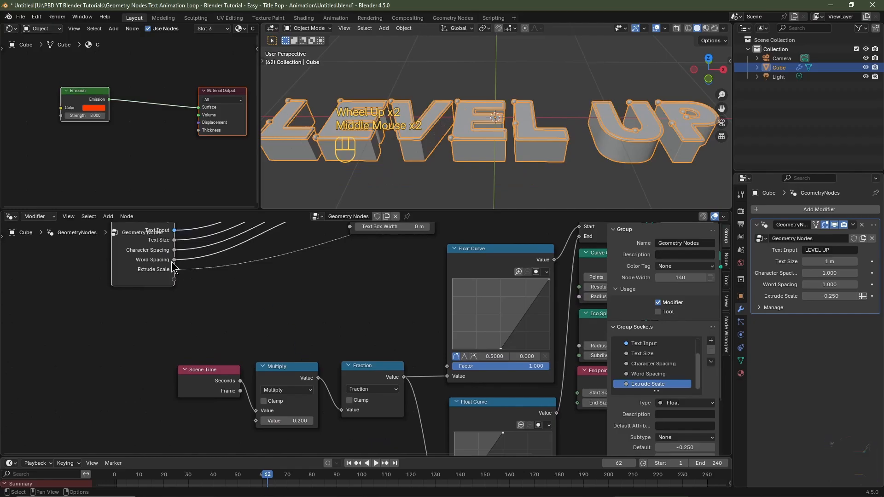
click(261, 424)
drag(257, 421, 155, 301)
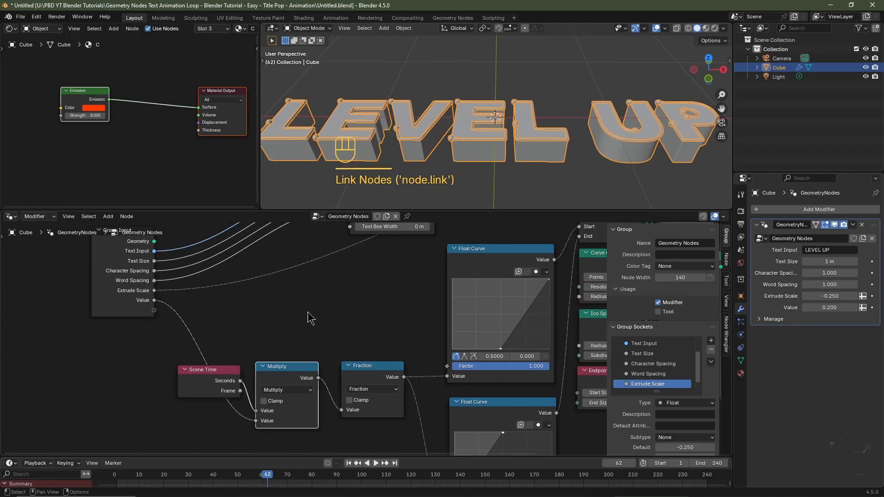
Open the name of the new Value group socket for editing
scroll(681, 364, down, 3)
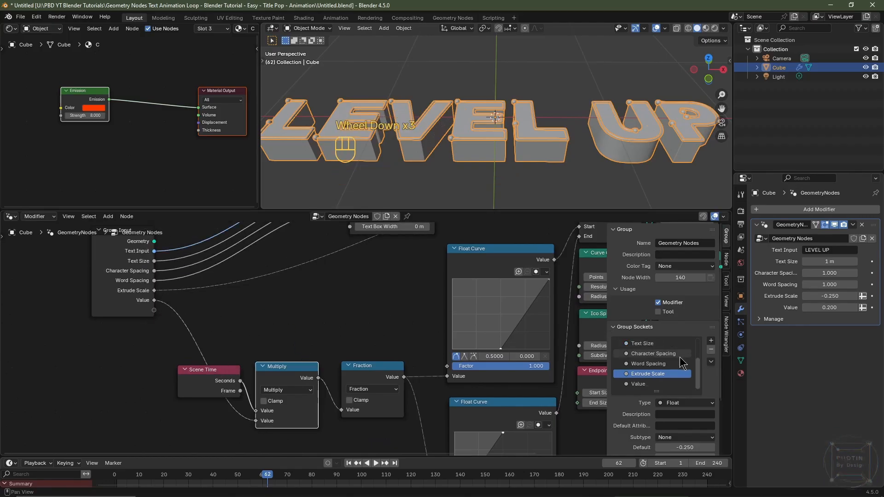
double_click(645, 384)
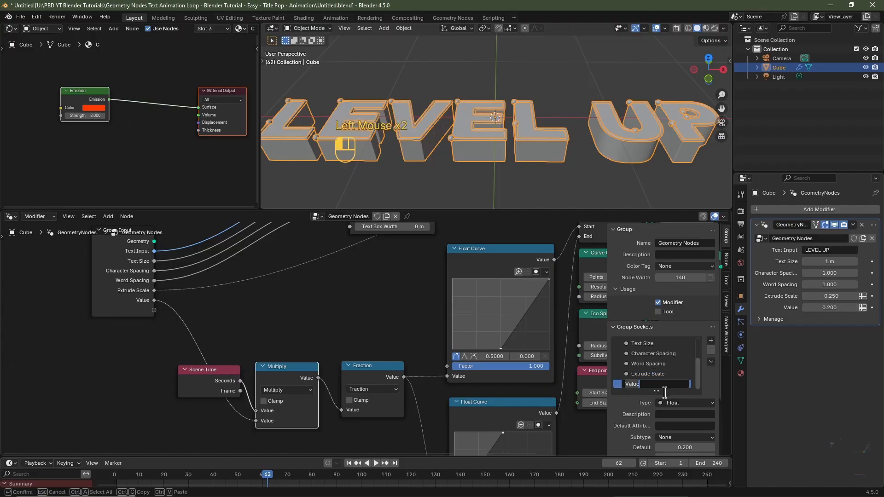
Rename the Value group input socket as Speed Control
text(Speed Control)
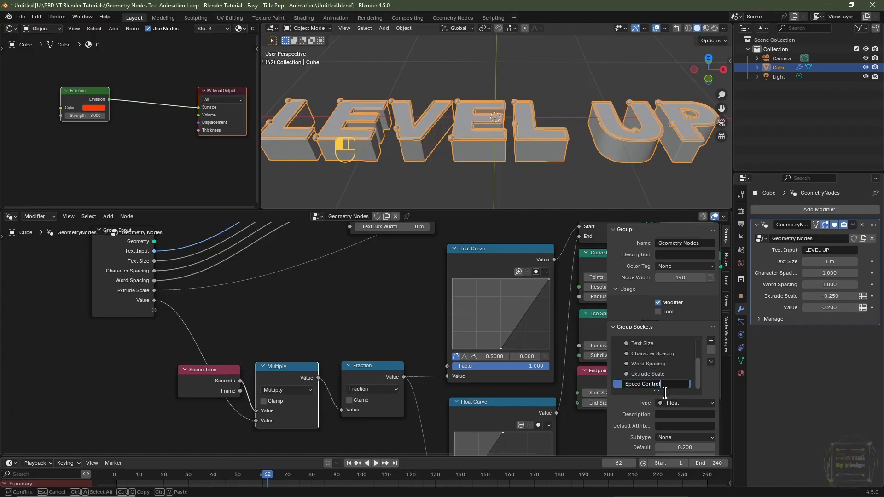
key(Return)
Expose the Ico Sphere node's radius as a group input and name that input Ico Sphere Radius
scroll(538, 303, down, 2)
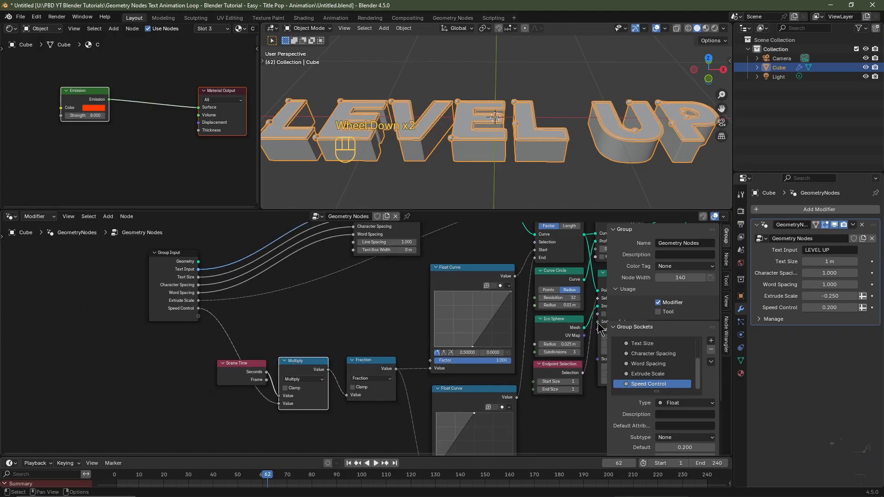
middle_drag(597, 331, 515, 333)
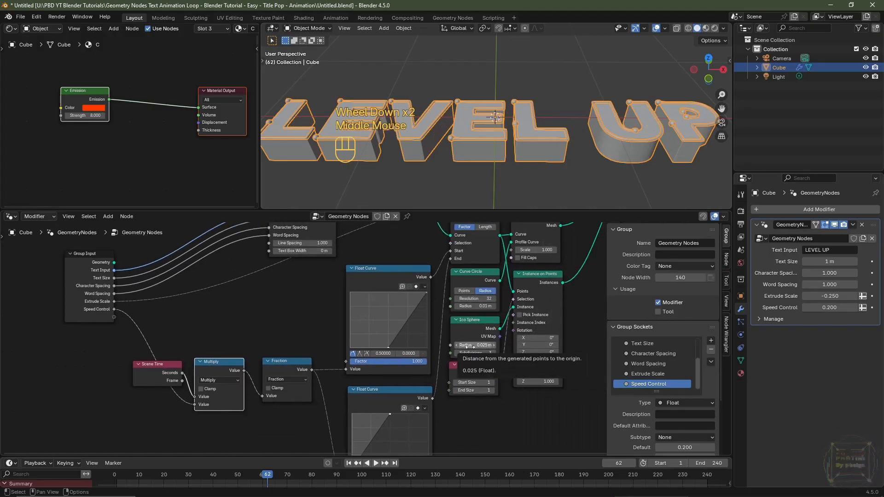
shift+drag(474, 345, 483, 344)
key(Escape)
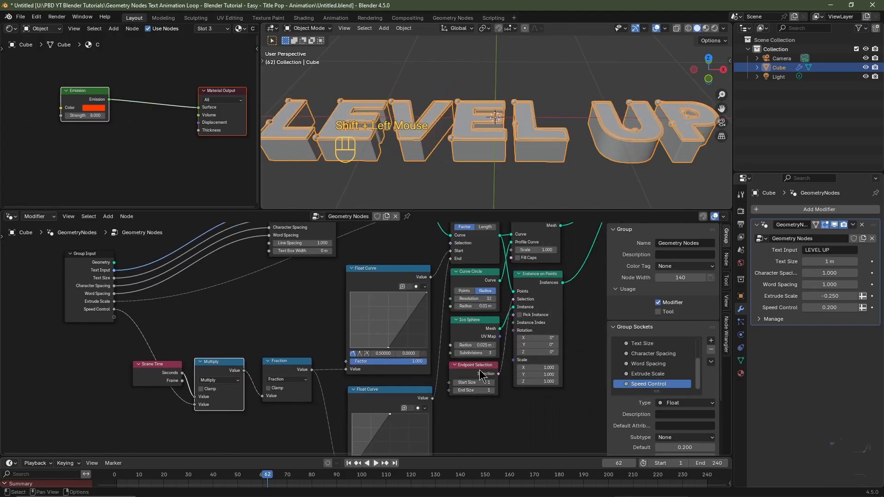
scroll(466, 344, up, 1)
drag(488, 360, 98, 330)
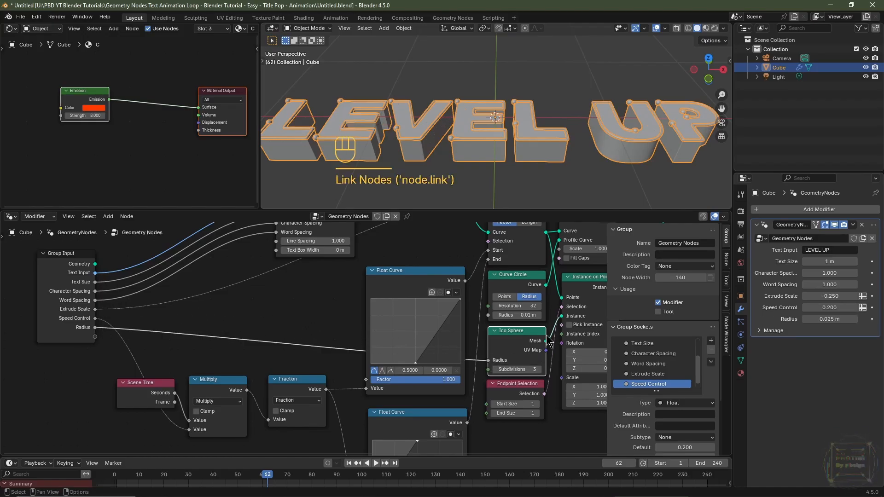
scroll(645, 377, down, 2)
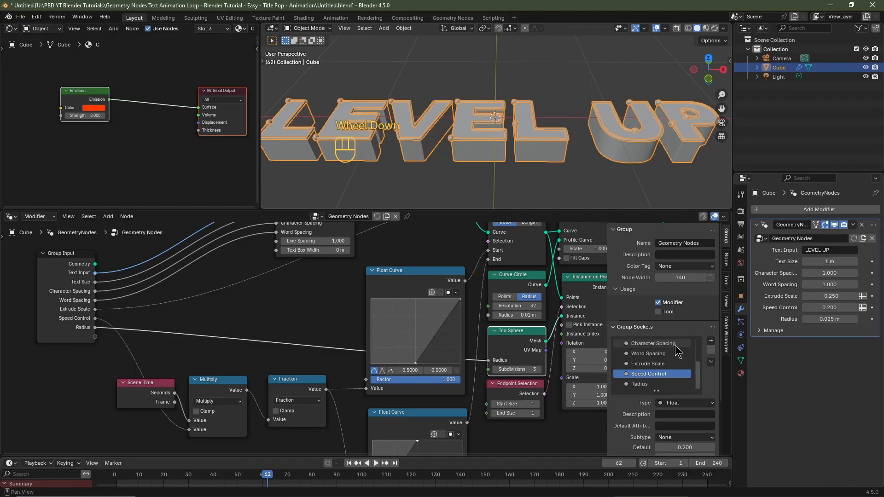
double_click(647, 384)
key(Return)
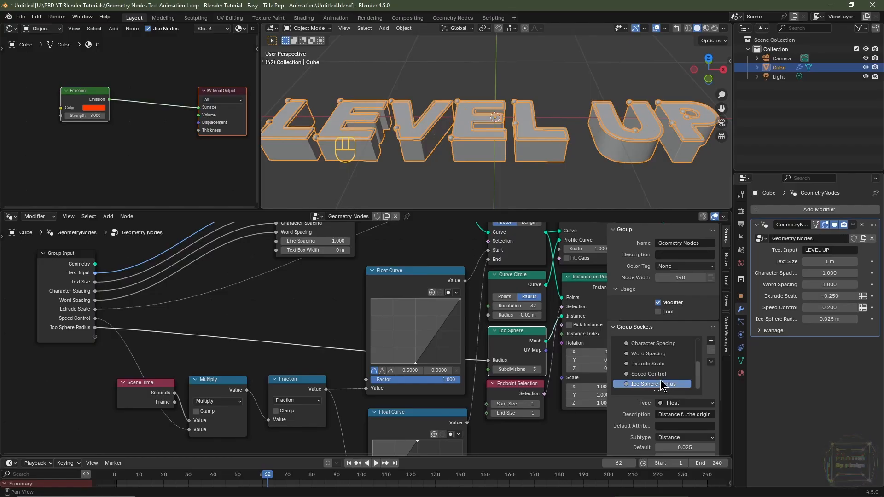
Expose the Curve Circle node's radius as a group input and name that input Curve Radius
shift+drag(515, 315, 95, 337)
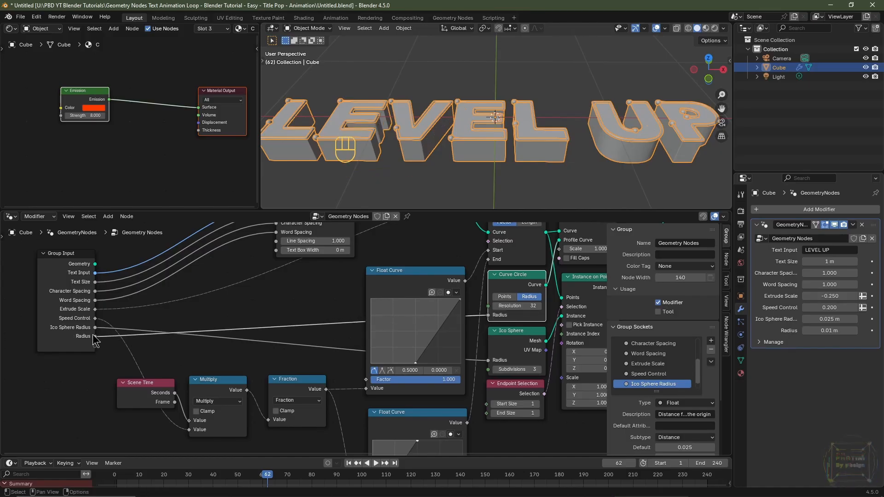
scroll(643, 388, down, 3)
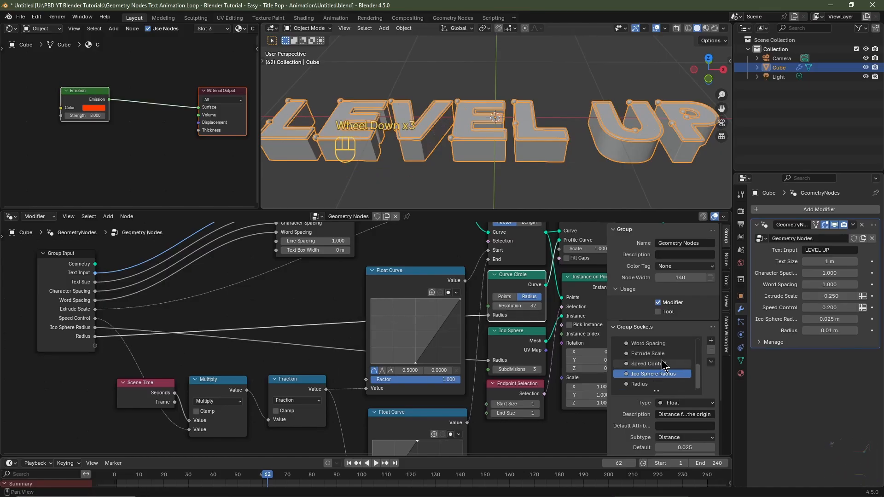
double_click(645, 384)
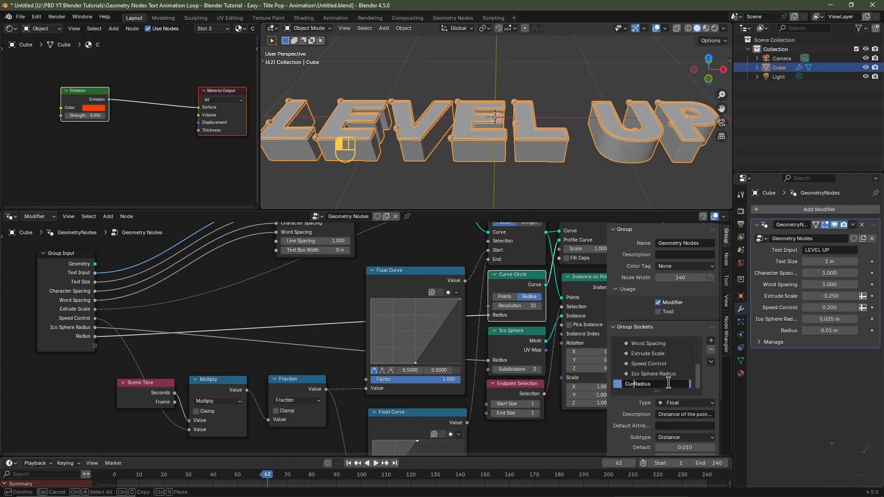
text(Curve Radius)
key(Return)
Switch the 3D viewport to rendered shading
scroll(670, 389, up, 2)
middle_drag(586, 301, 501, 345)
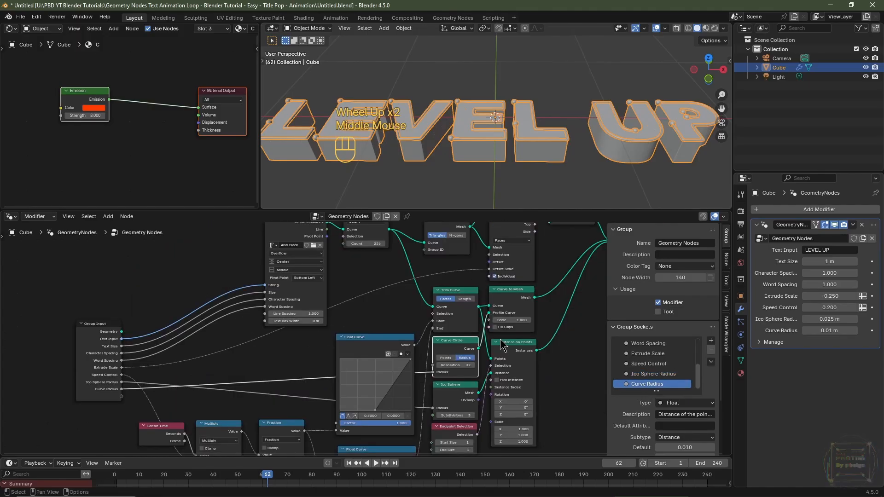
click(105, 359)
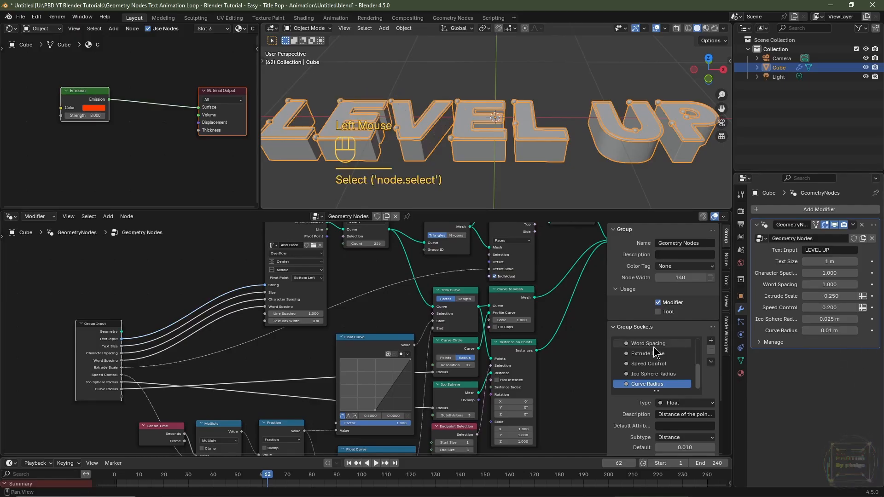
middle_drag(593, 262, 509, 308)
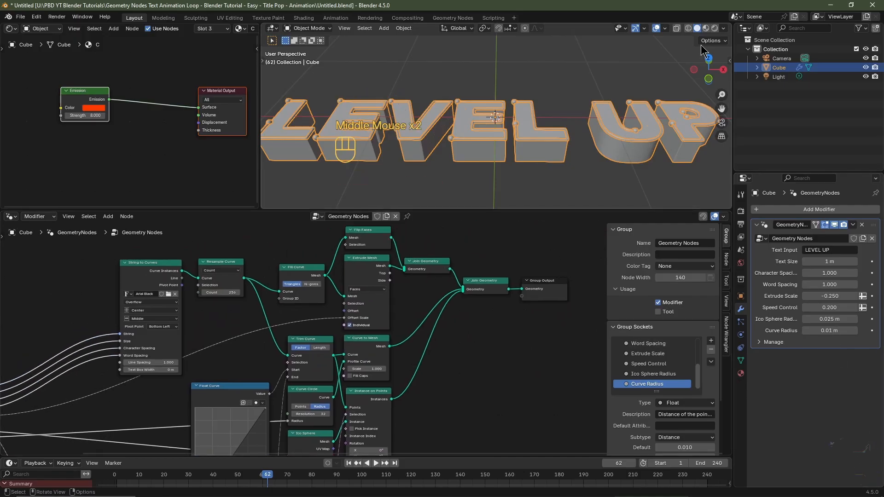
click(714, 29)
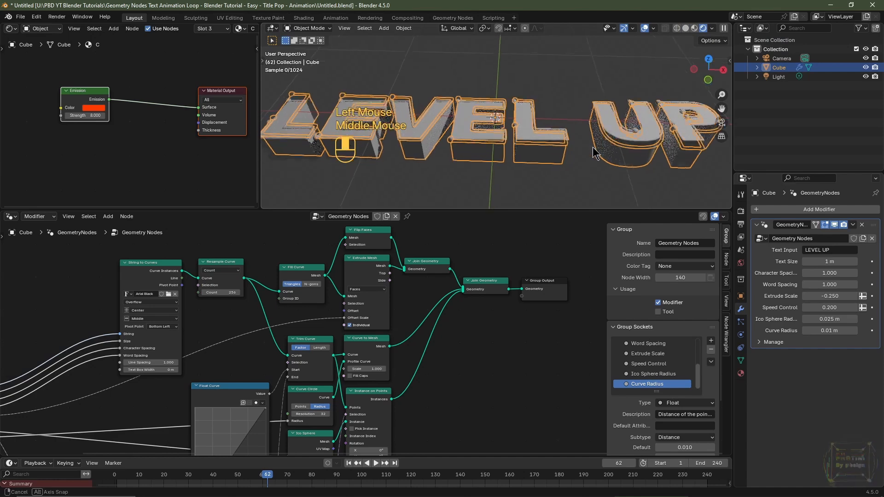
Move the final Join Geometry and Group Output nodes away from the rest of the tree to make room before them
middle_drag(437, 346, 456, 289)
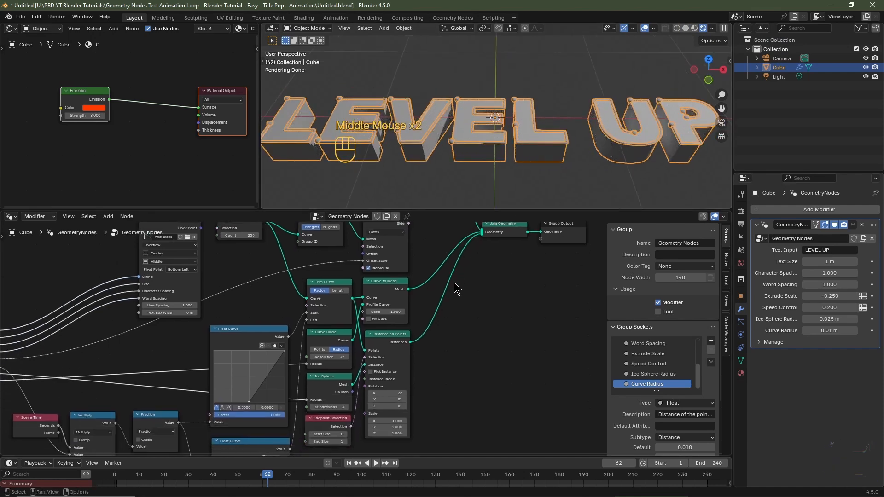
middle_drag(473, 256, 454, 334)
scroll(453, 334, up, 3)
middle_drag(520, 338, 507, 324)
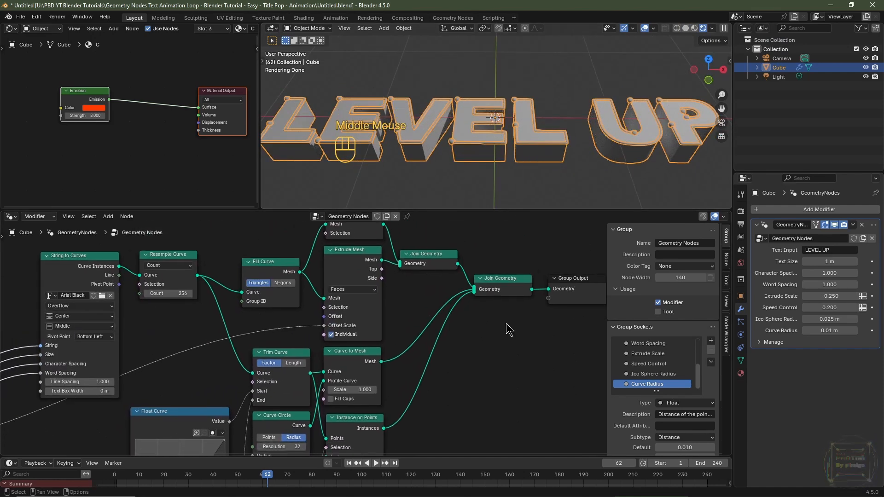
scroll(506, 331, down, 2)
drag(533, 273, 462, 322)
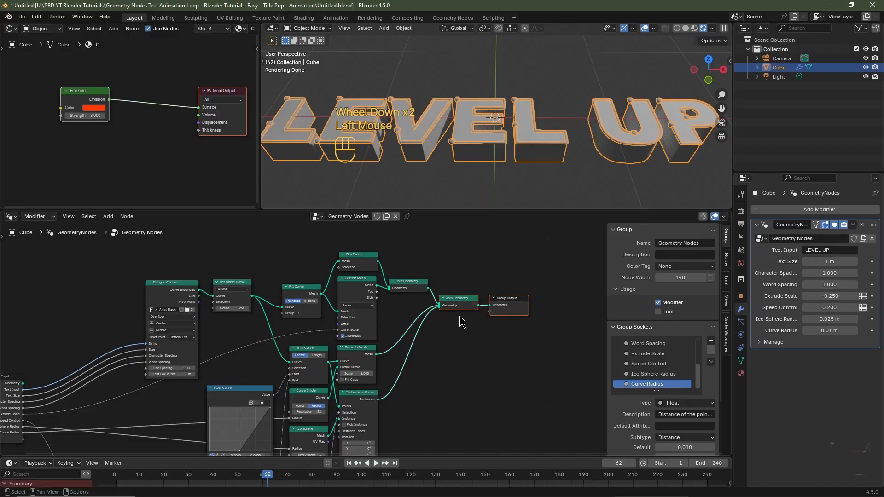
key(g)
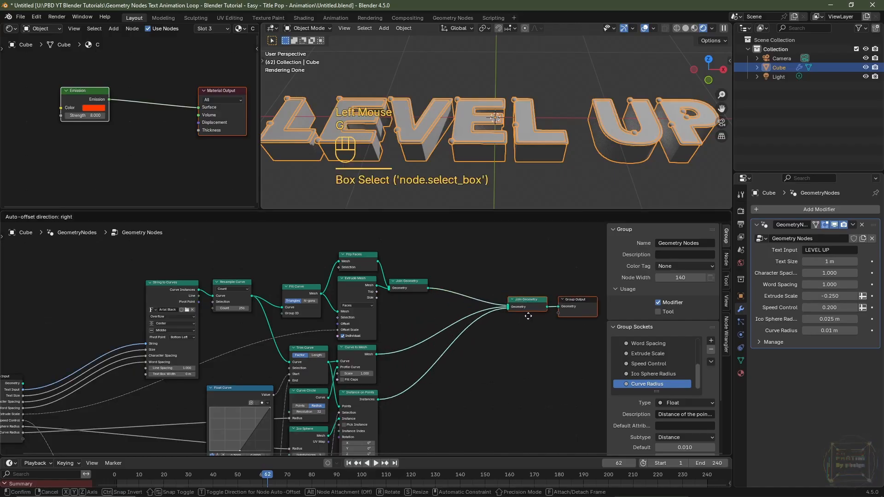
click(520, 333)
Add a Set Material node on the link between the two Join Geometry nodes
scroll(520, 333, up, 2)
middle_drag(419, 321, 432, 345)
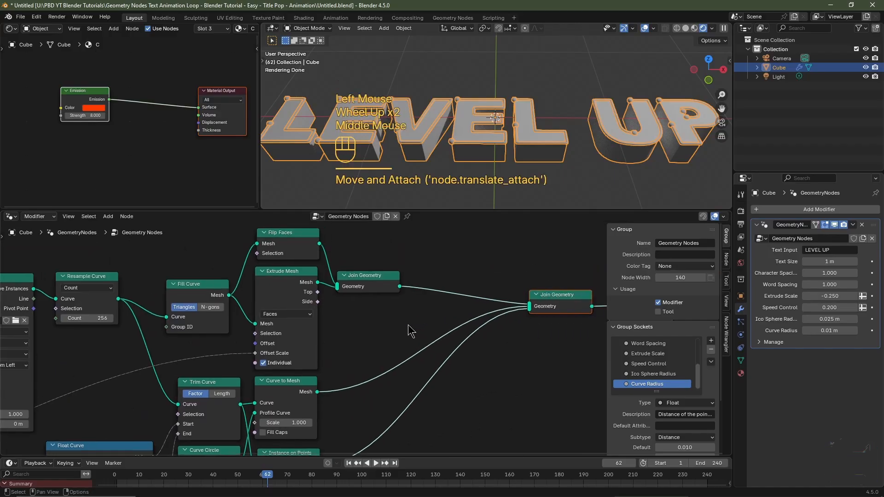
key(shift+a)
text(set)
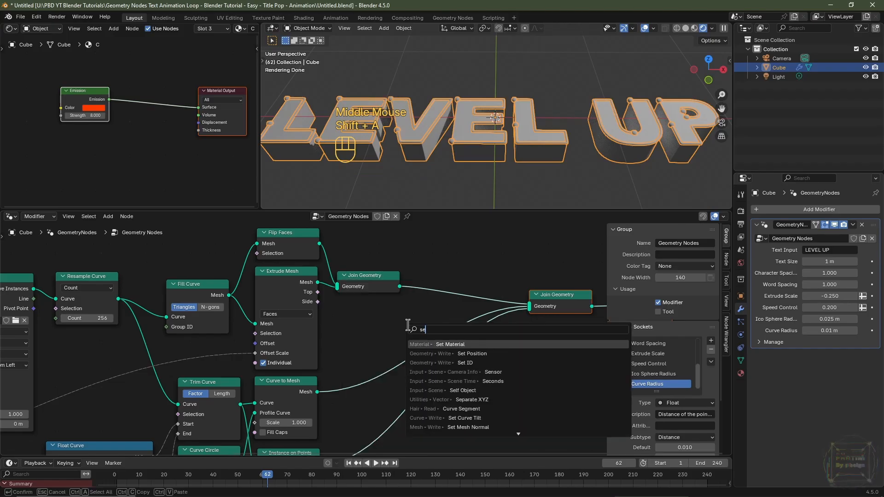
click(436, 343)
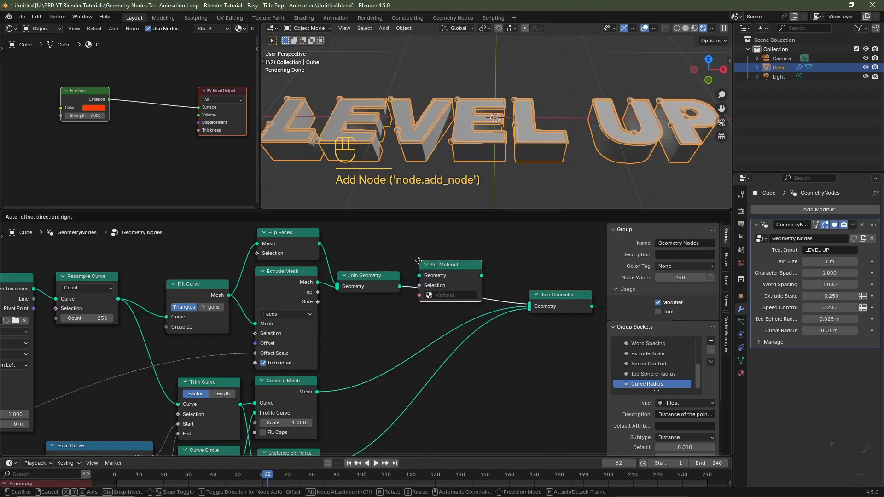
click(432, 275)
key(ctrl+z)
Duplicate the Set Material node onto the Curve to Mesh and Instance on Points links into the final Join Geometry node
key(shift+d)
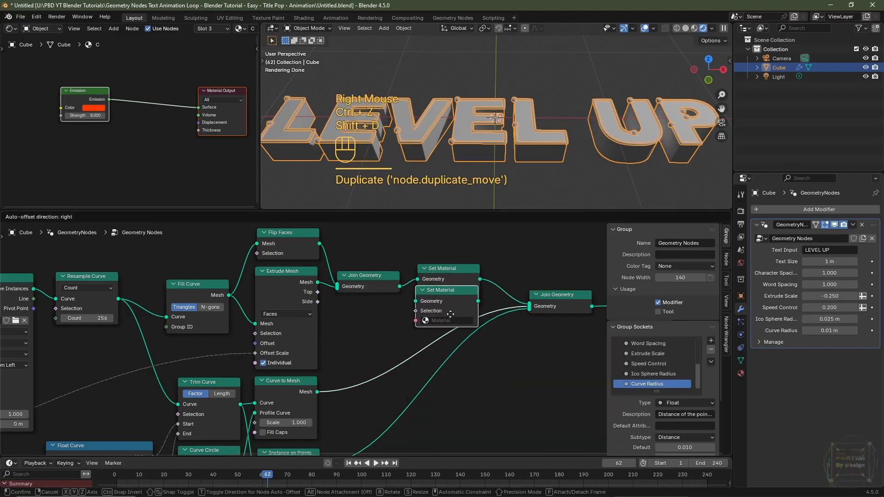
click(451, 367)
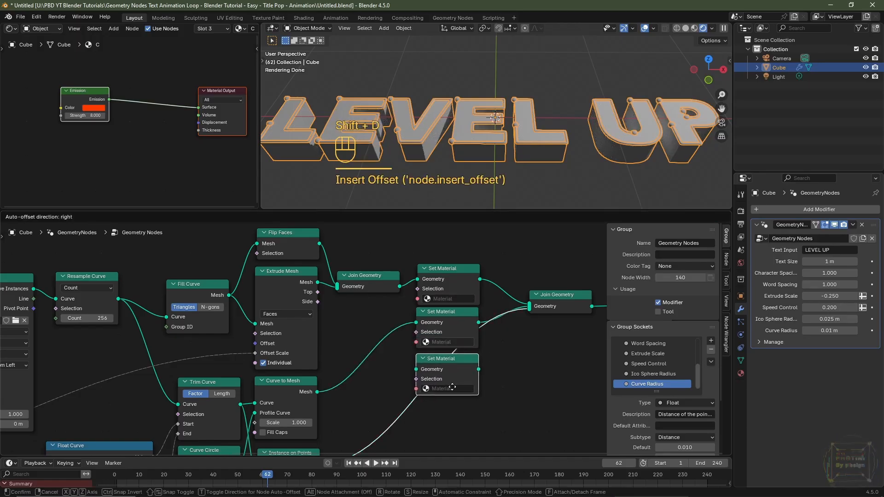
click(454, 391)
key(ctrl+z)
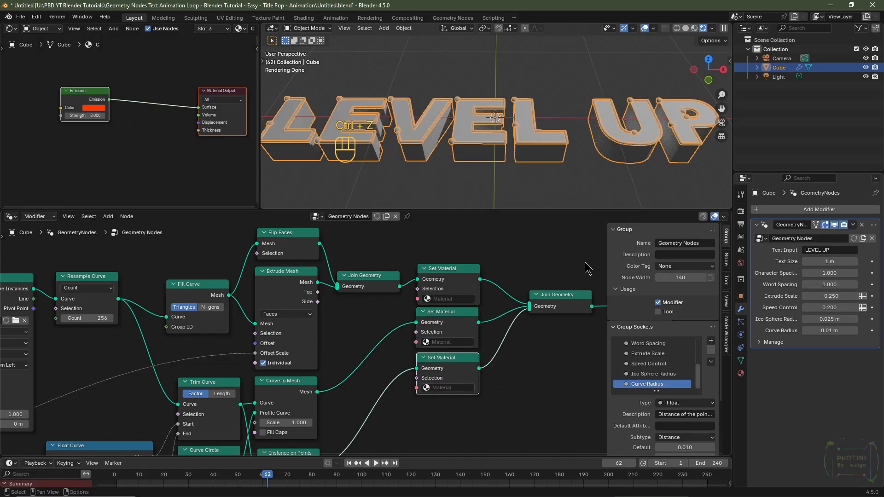
Assign material A to the joined text mesh, B to the curve mesh and C to the instances in their Set Material nodes
click(456, 300)
click(440, 314)
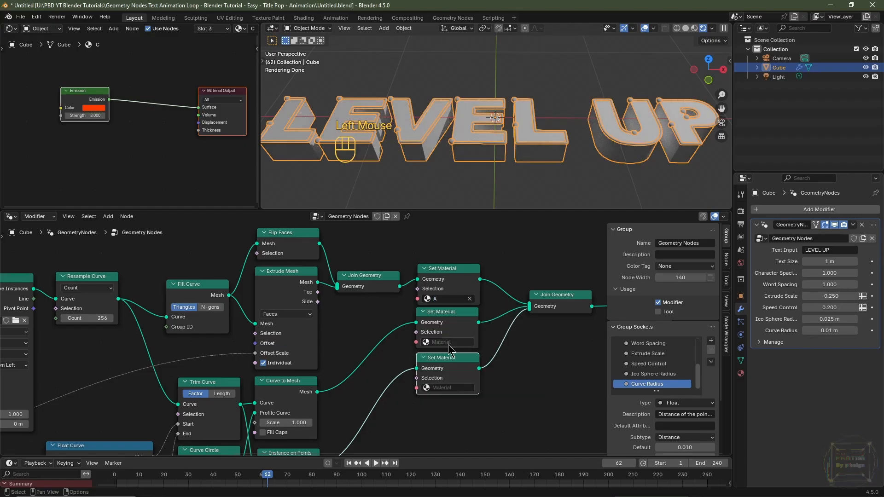
click(449, 342)
click(439, 366)
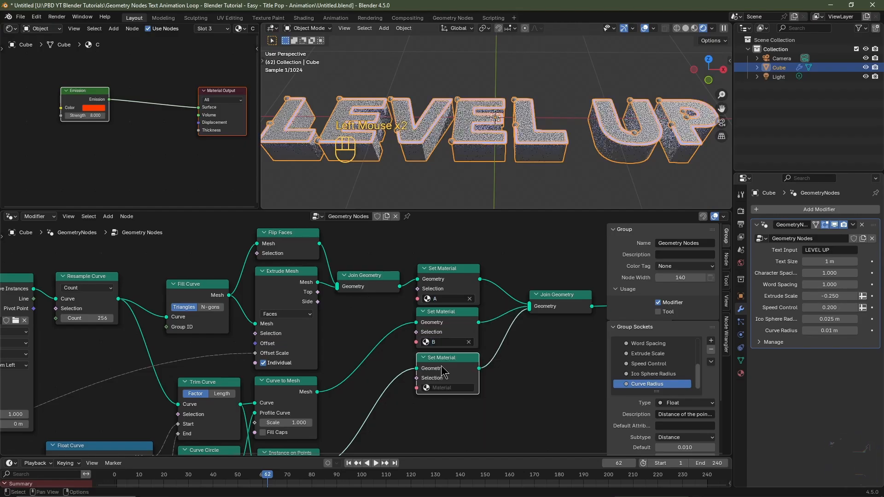
click(447, 389)
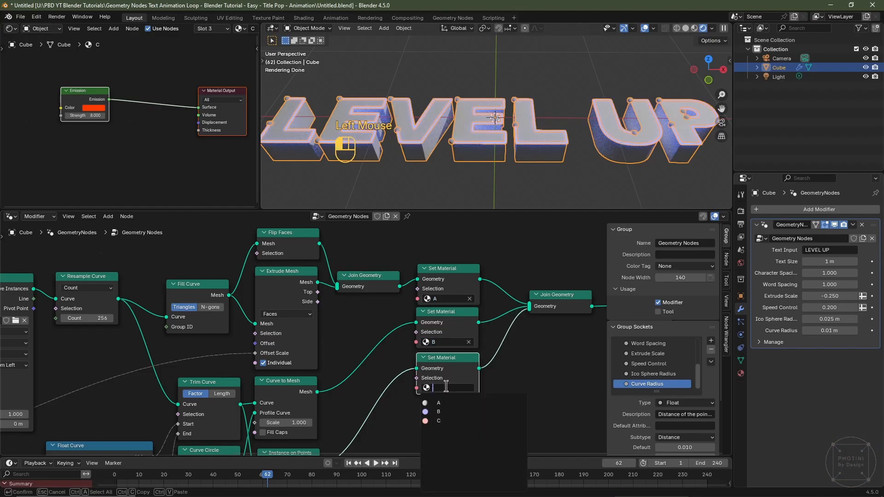
click(446, 420)
Set the world background strength to 0
middle_drag(628, 144, 488, 165)
scroll(488, 151, up, 3)
scroll(488, 151, down, 1)
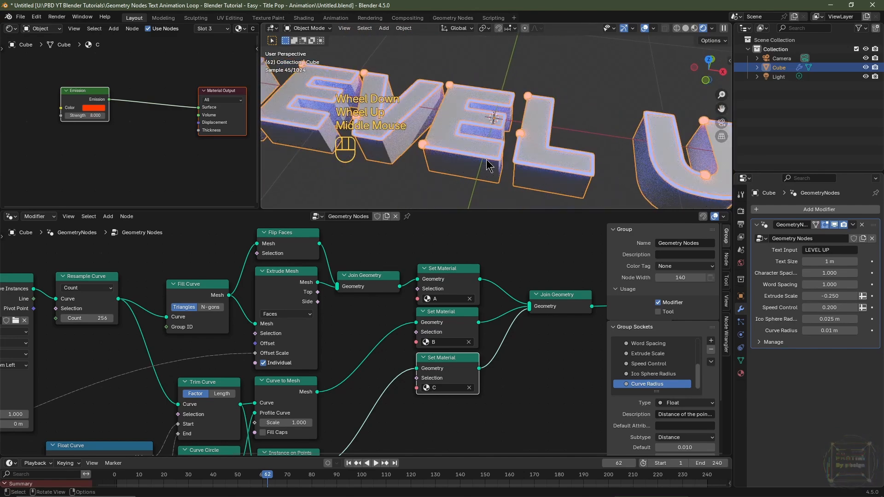
click(740, 263)
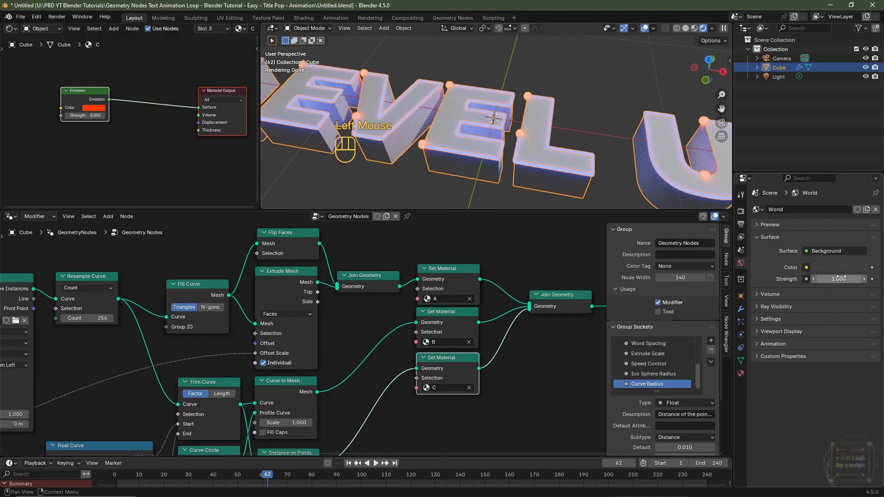
drag(841, 278, 792, 278)
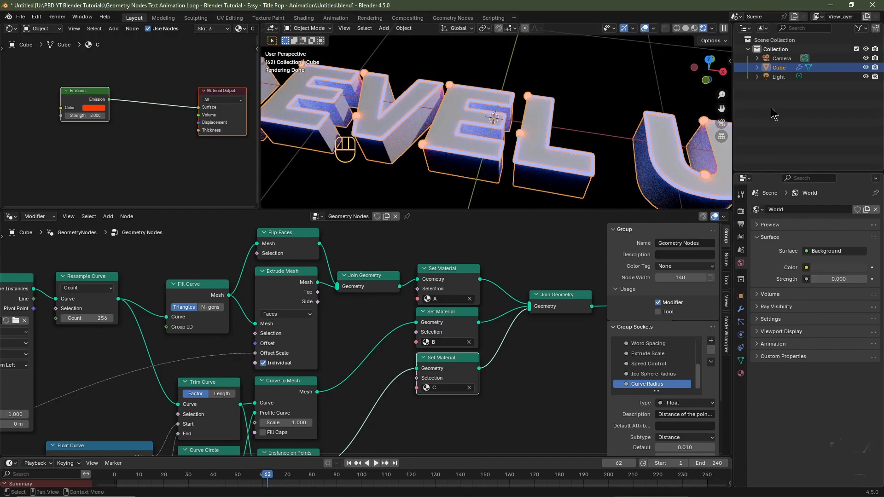
Delete the Light object from the scene
click(777, 77)
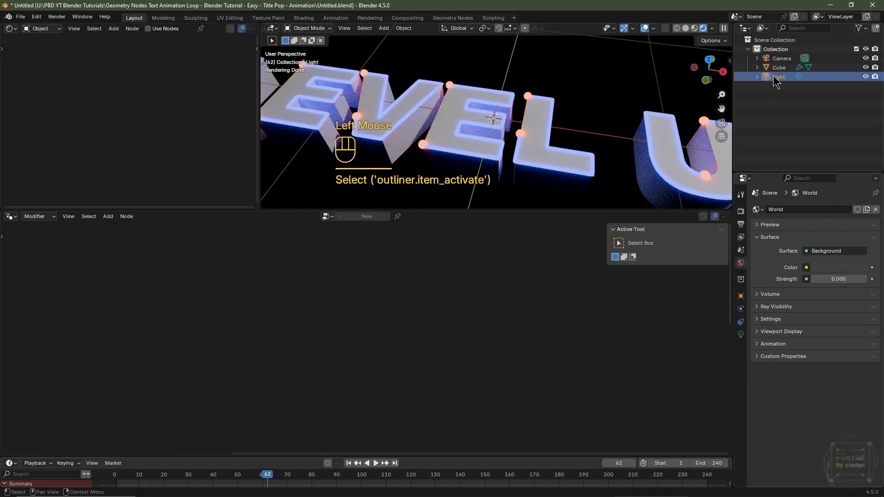
key(x)
middle_drag(520, 105, 535, 123)
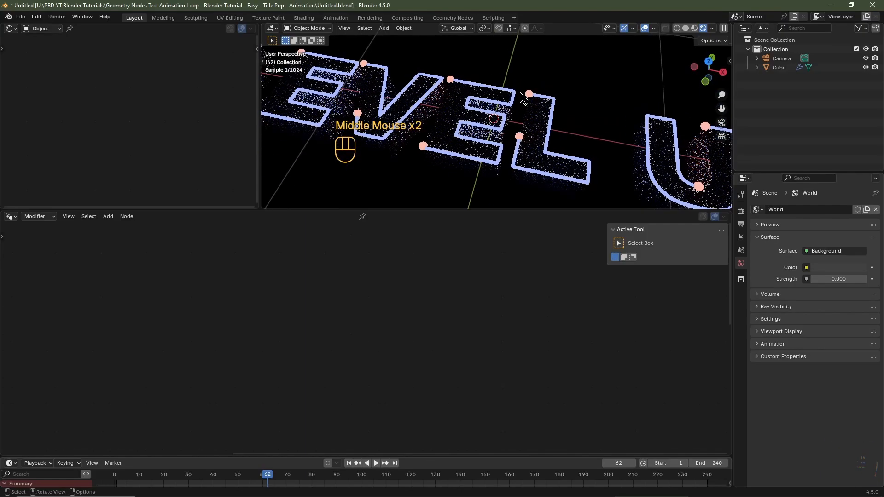
Select the LEVEL UP text object and display its Geometry Nodes modifier settings alongside the Set Material nodes
click(534, 122)
scroll(478, 378, down, 10)
middle_drag(479, 377, 455, 309)
scroll(456, 309, down, 1)
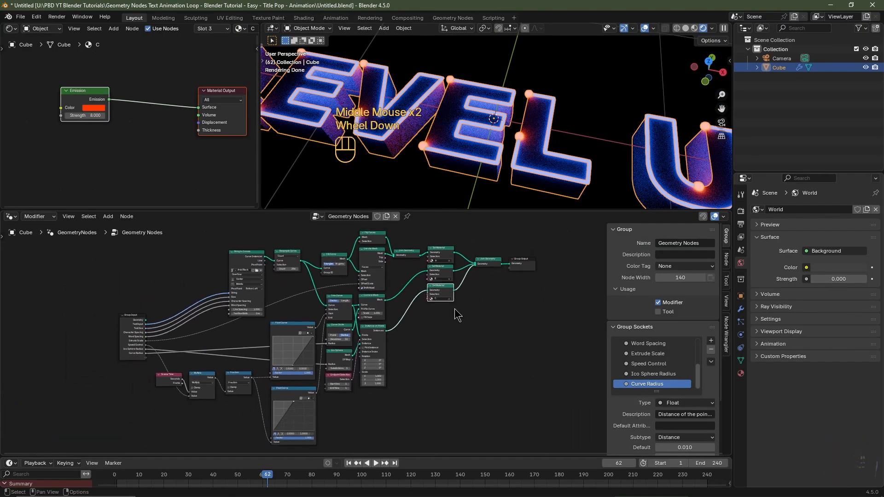
click(742, 309)
scroll(299, 351, up, 2)
middle_drag(298, 357, 434, 352)
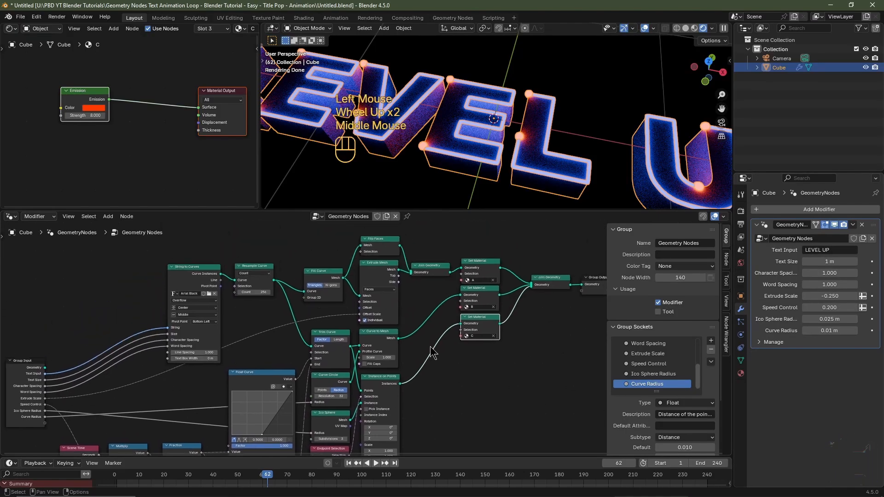
scroll(490, 290, up, 3)
middle_drag(496, 292, 500, 325)
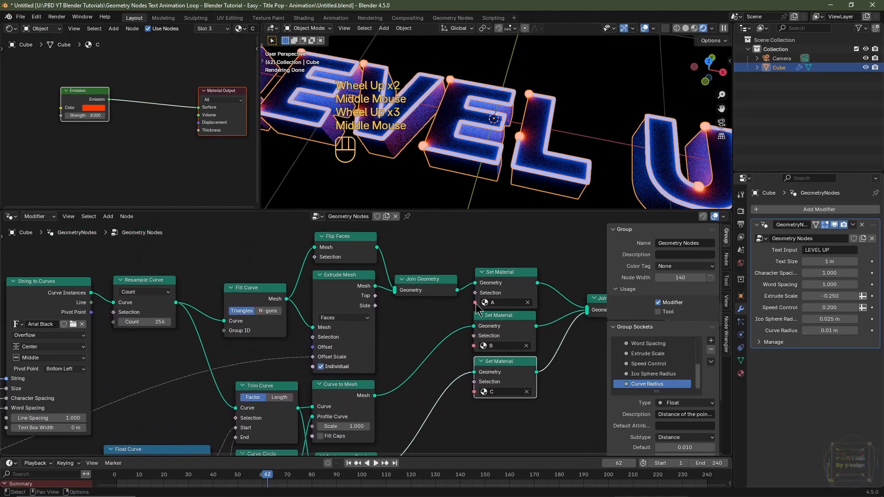
Add a second Group Input node and place it beside the three Set Material nodes
middle_drag(253, 360, 571, 279)
middle_drag(117, 397, 149, 347)
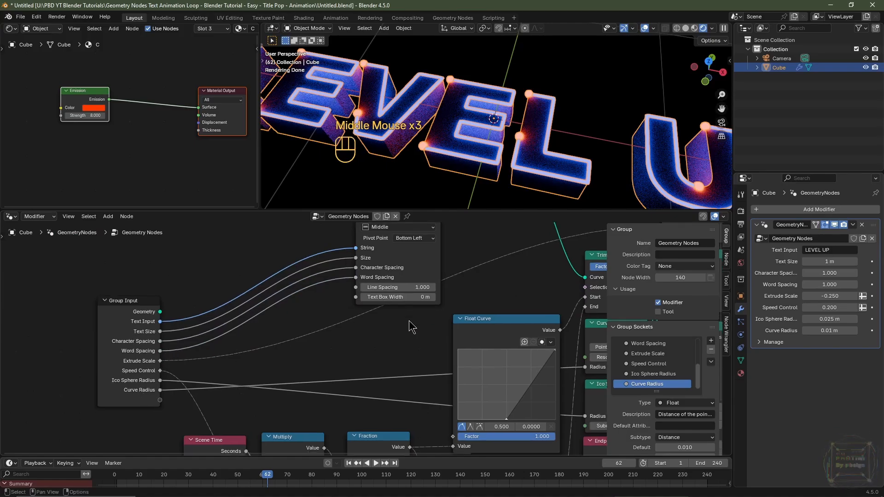
middle_drag(475, 345, 208, 350)
middle_drag(498, 322, 304, 384)
key(shift+a)
mouse_move(396, 363)
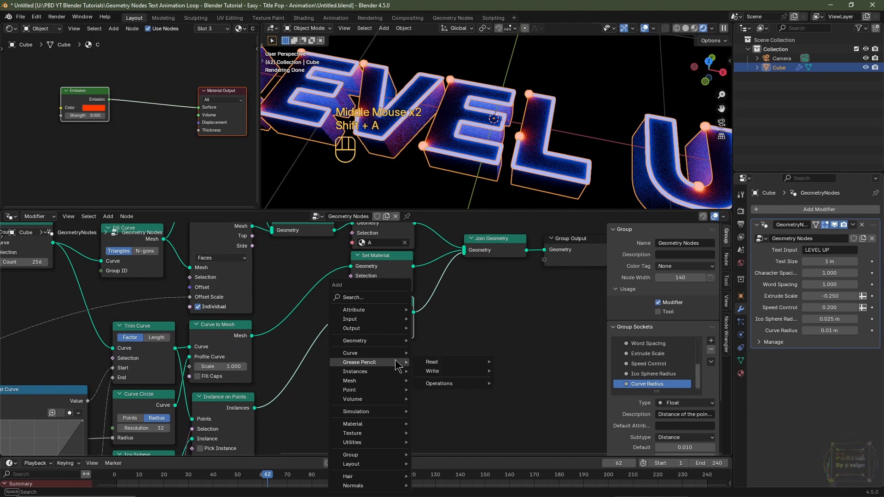
text(gro)
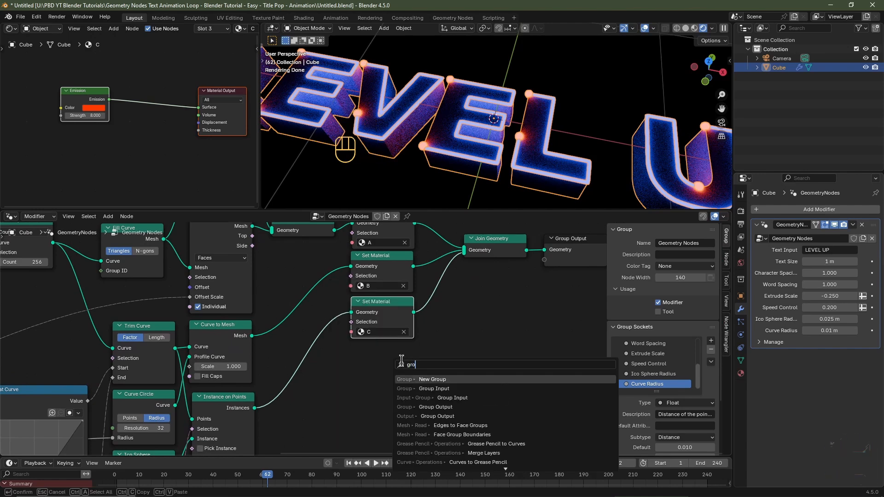
click(436, 388)
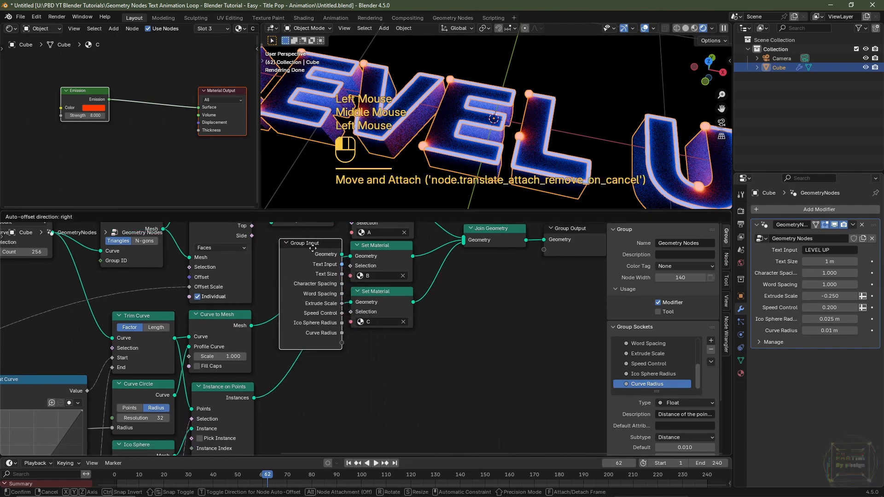
click(380, 282)
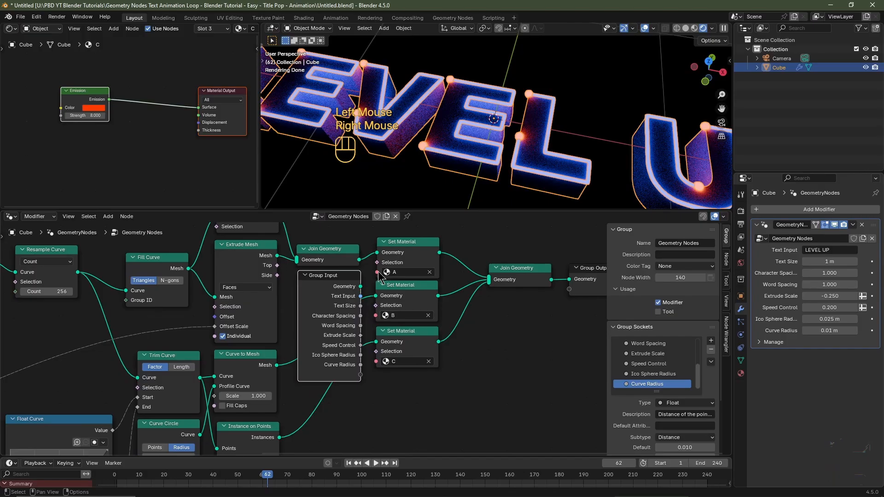
Expose the Material inputs of all three Set Material nodes as new group inputs through the added Group Input node
drag(377, 273, 362, 376)
drag(377, 315, 369, 348)
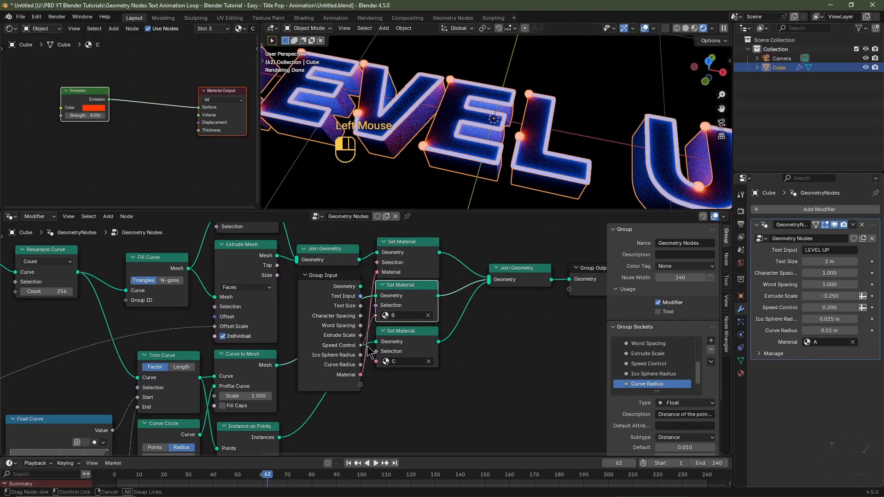
drag(380, 389, 360, 384)
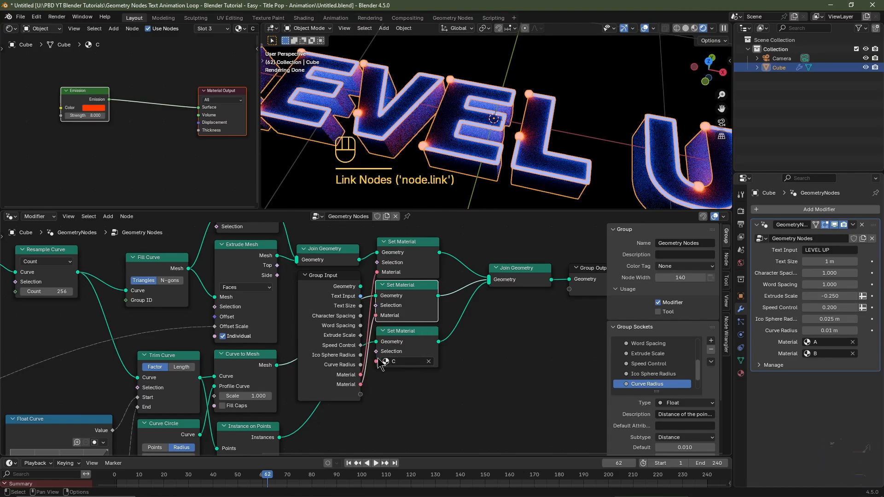
drag(376, 361, 368, 399)
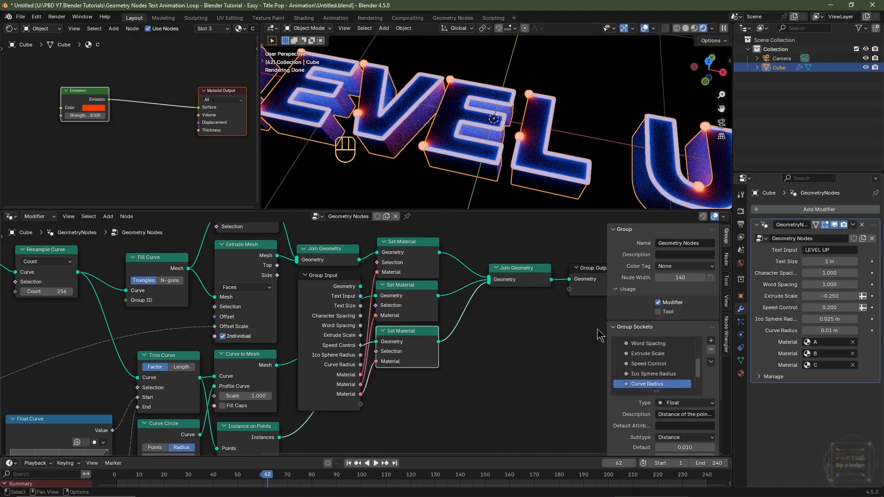
Rename the three new material inputs Base Material, Trace Material and Sphere Material, and choose material A as the Base Material
drag(657, 392, 664, 441)
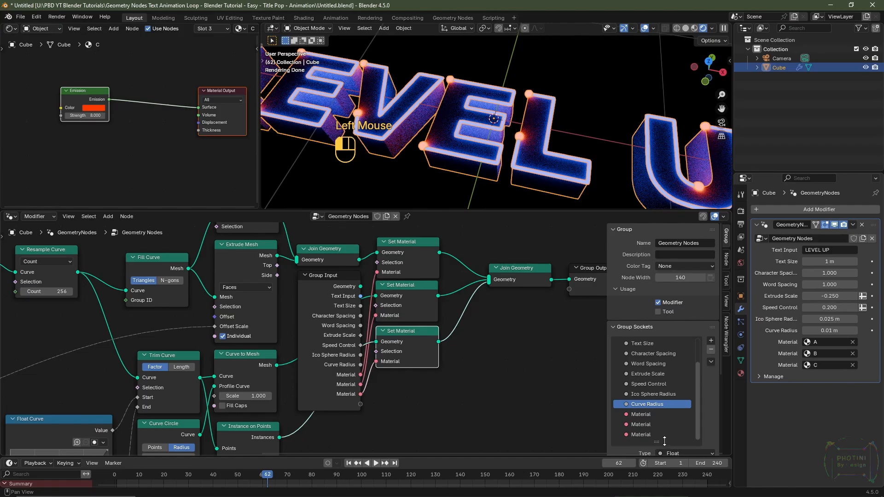
double_click(645, 415)
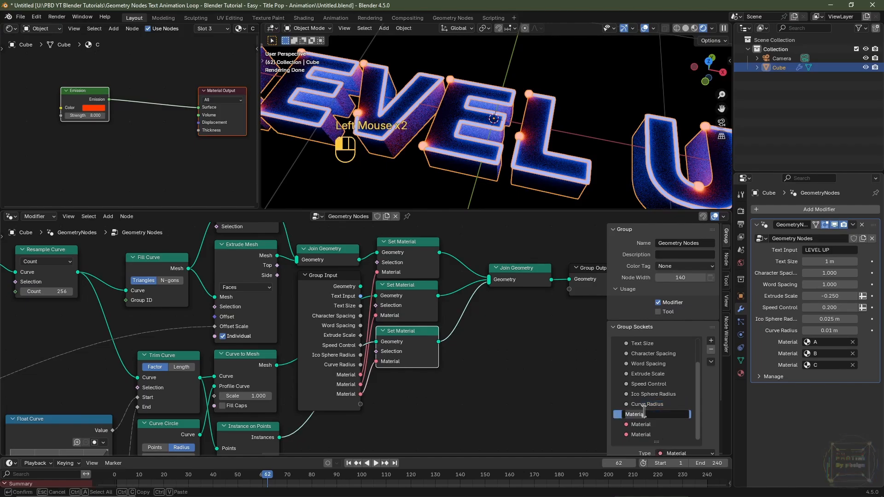
text(Base Material)
key(Return)
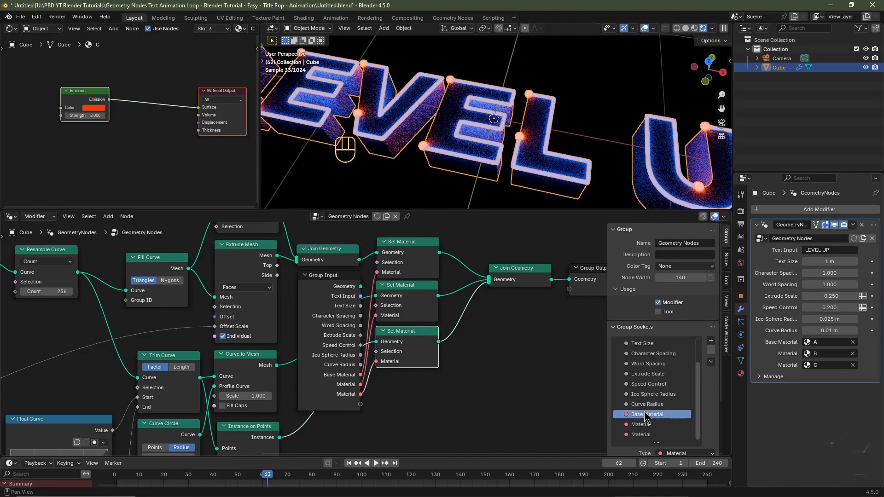
double_click(644, 424)
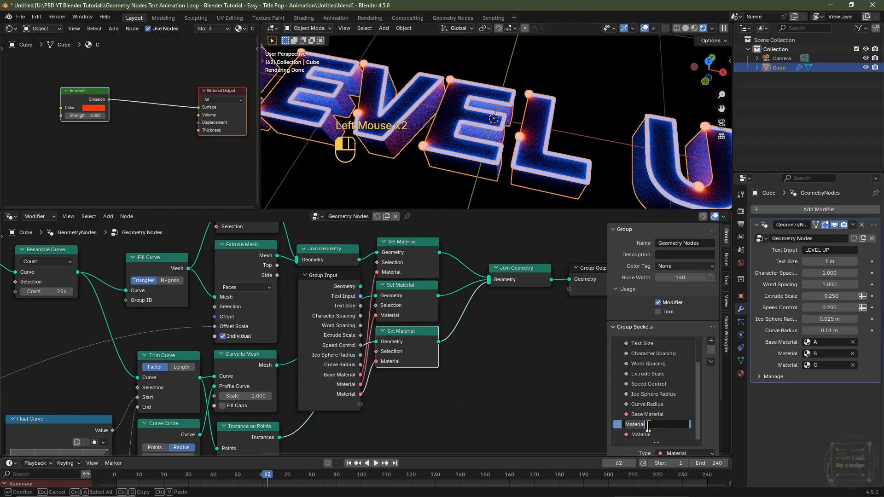
text(Trace Material)
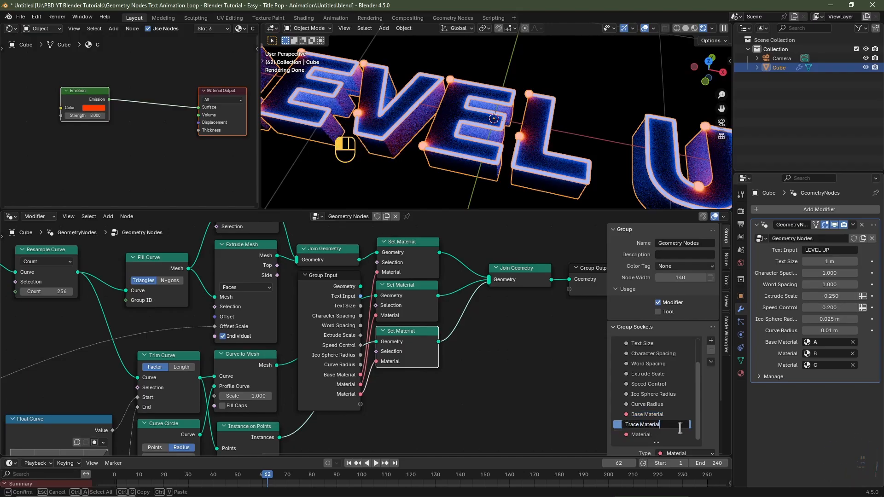
key(Return)
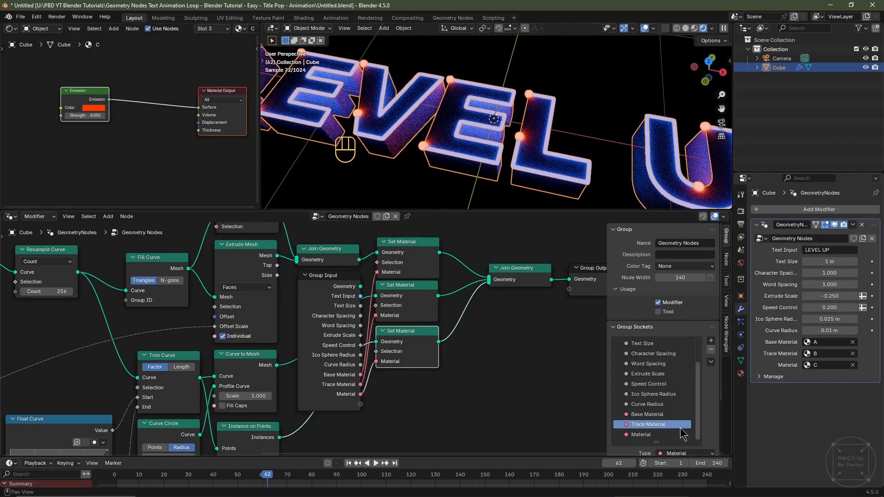
double_click(650, 434)
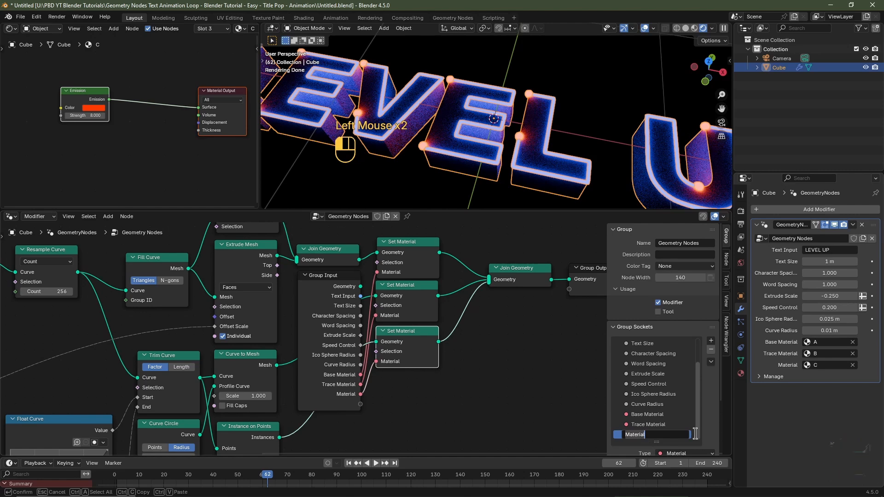
text(Sphere Material)
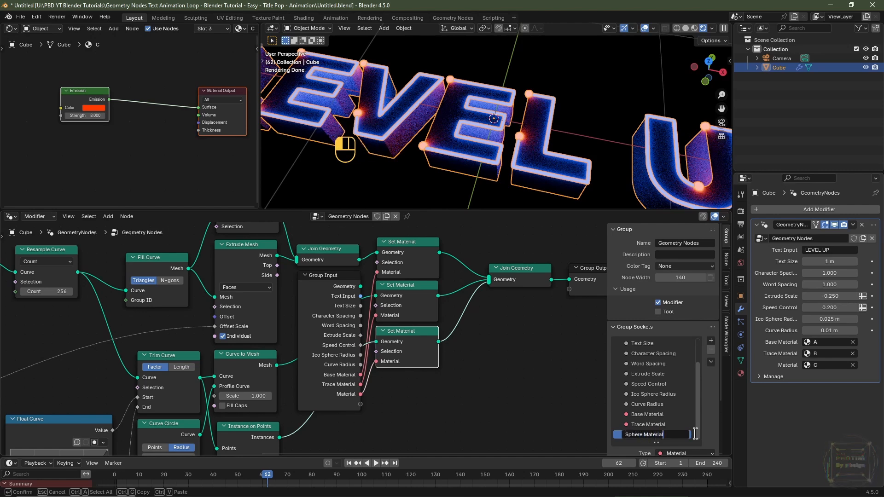
key(Return)
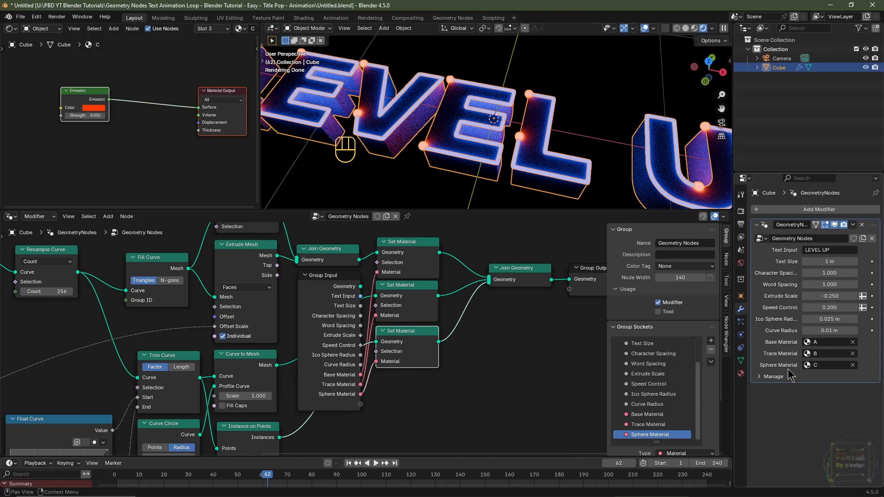
click(834, 342)
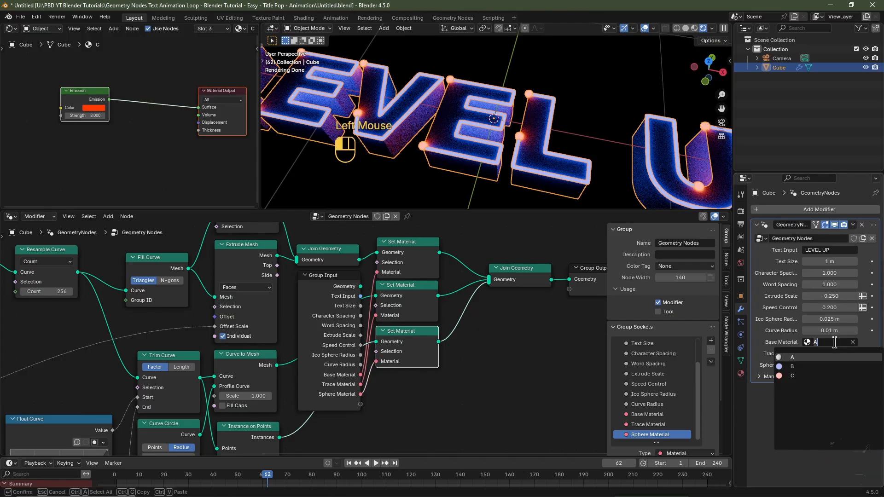
click(825, 357)
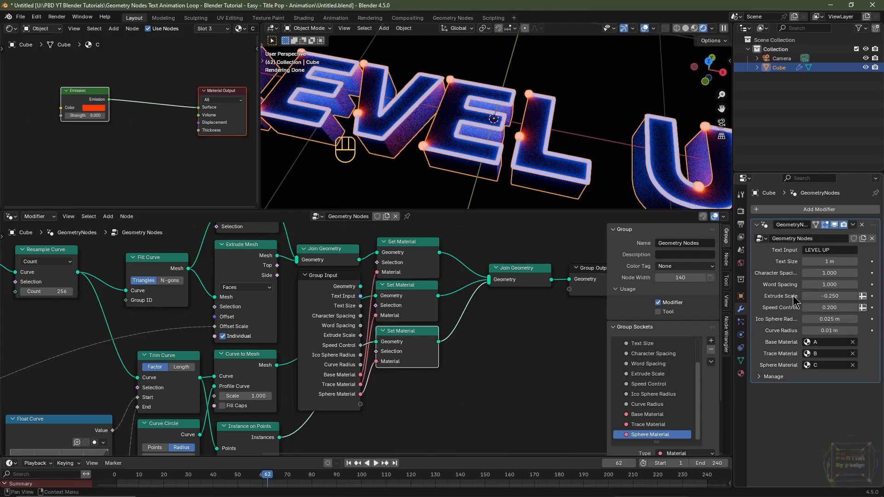
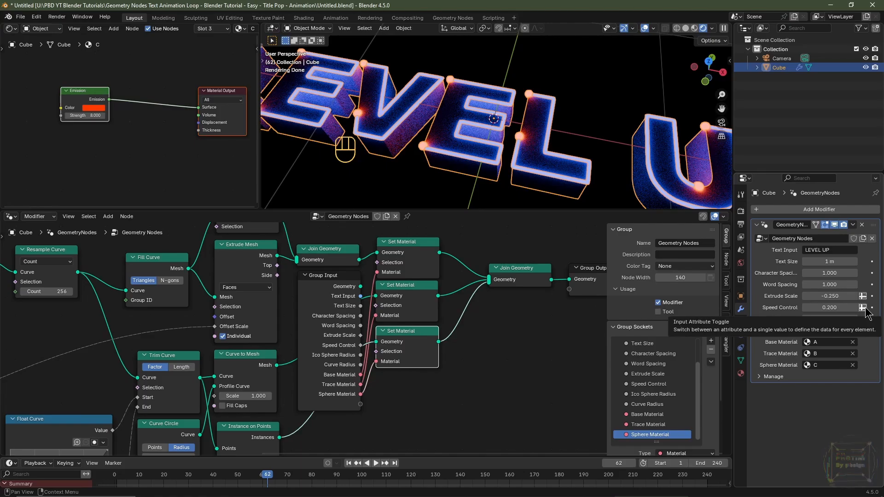
Set the structure type of the Extrude Scale and Speed Control group inputs to Single
click(664, 376)
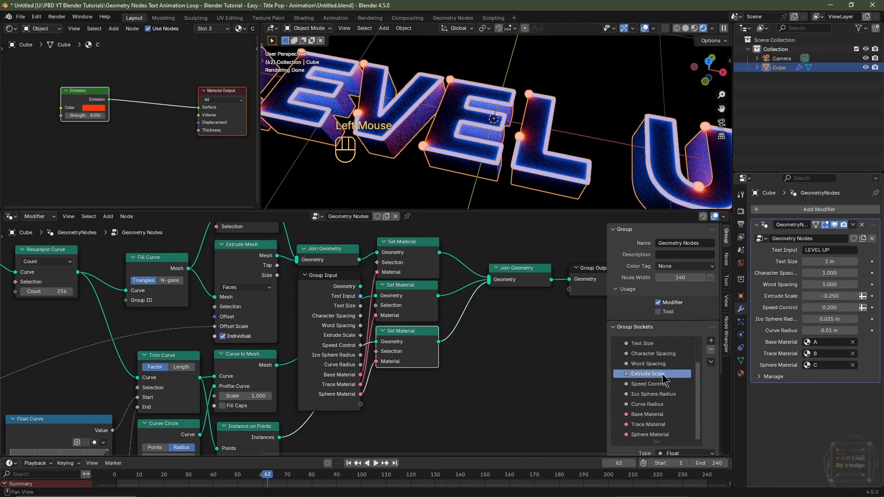
scroll(709, 405, down, 5)
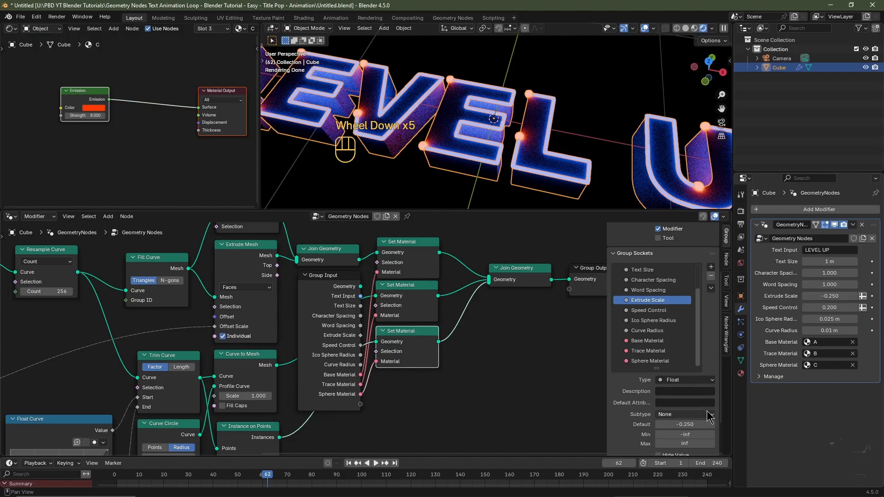
scroll(708, 416, down, 3)
click(674, 434)
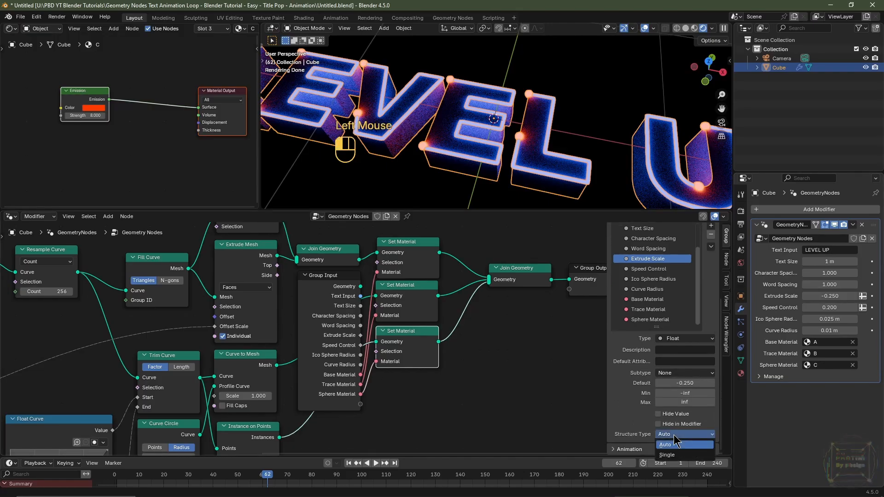
click(677, 454)
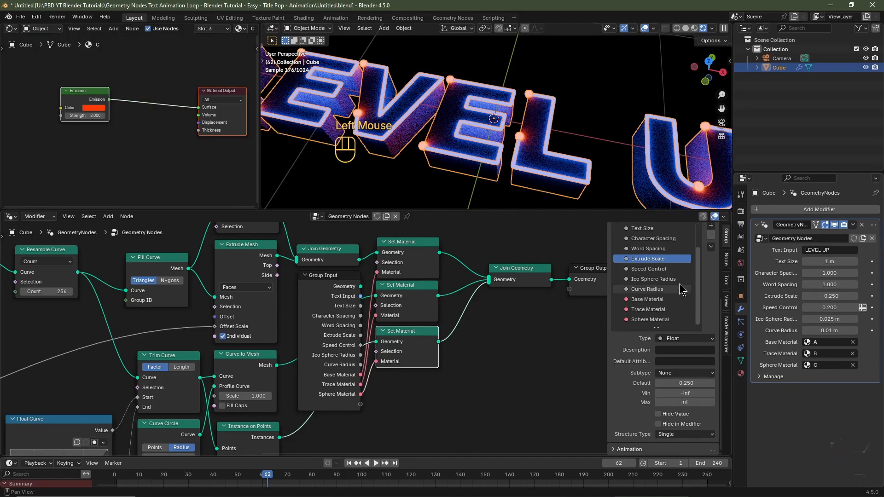
click(658, 272)
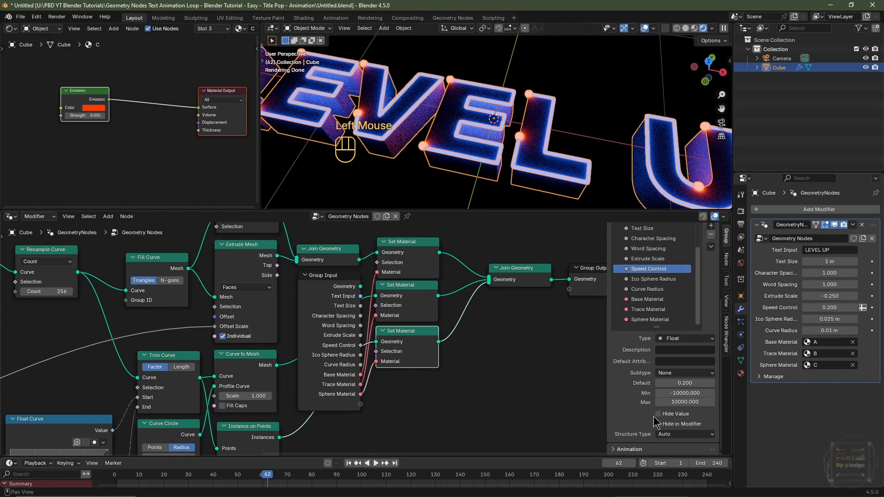
click(674, 434)
click(676, 455)
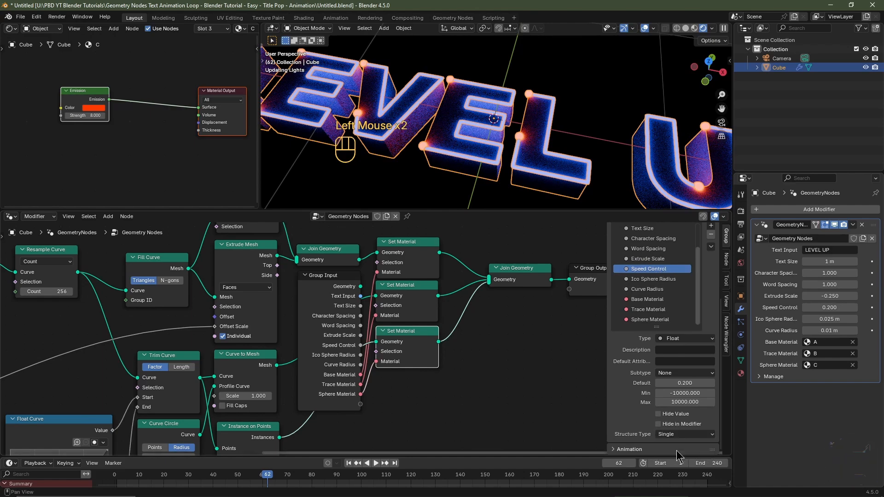
Hide the unused sockets on the Group Input node that feeds the Set Material nodes
scroll(507, 342, down, 9)
middle_drag(478, 352, 488, 327)
scroll(486, 324, up, 8)
scroll(334, 318, down, 2)
drag(332, 318, 330, 324)
right_click(330, 324)
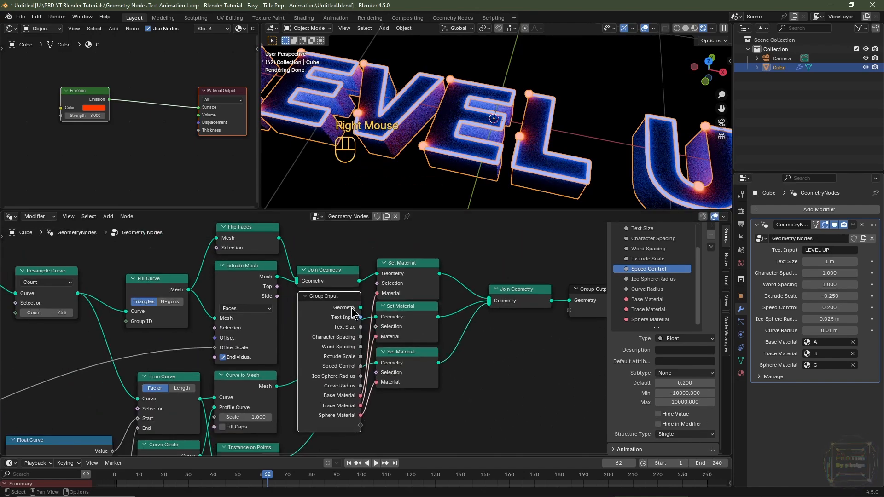
click(369, 318)
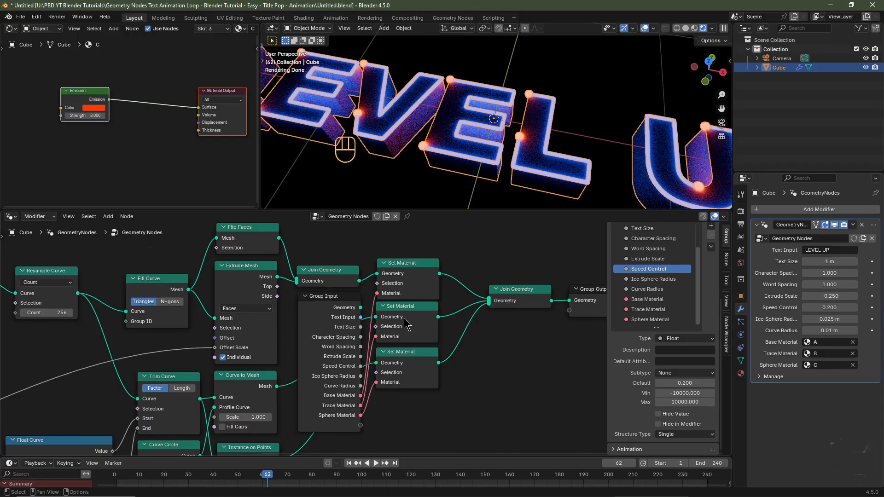
click(333, 314)
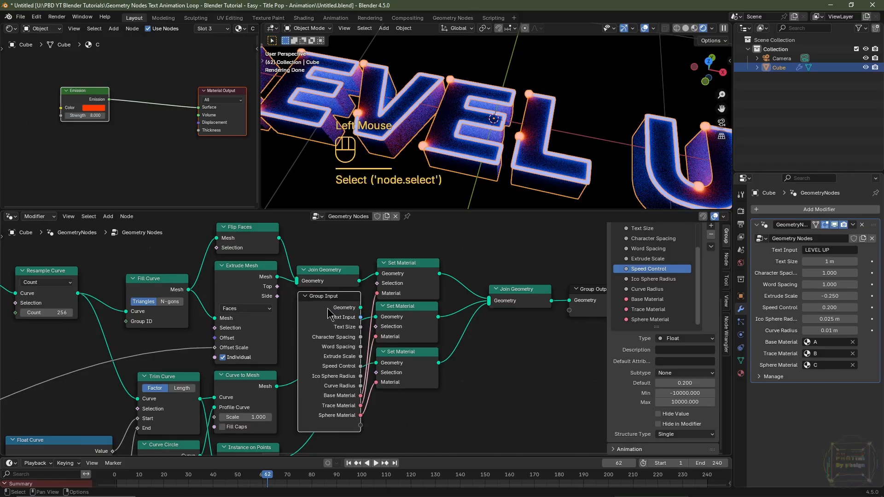
key(ctrl+h)
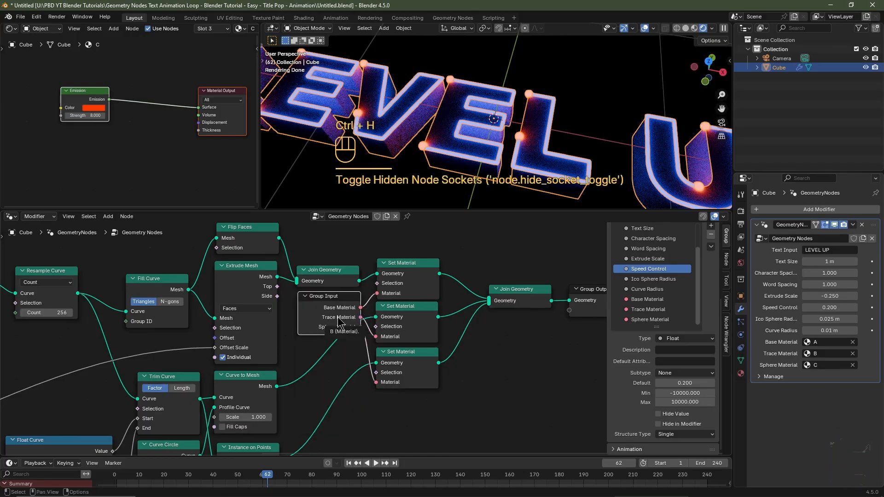
Add another Group Input node and place it just before the Trim Curve node, above the Float Curve
scroll(339, 343, down, 4)
scroll(339, 344, up, 2)
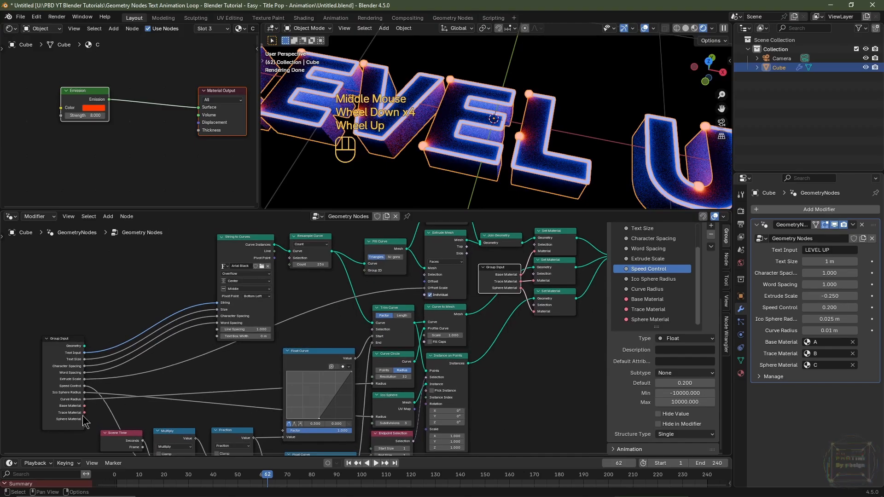
middle_drag(339, 343, 503, 247)
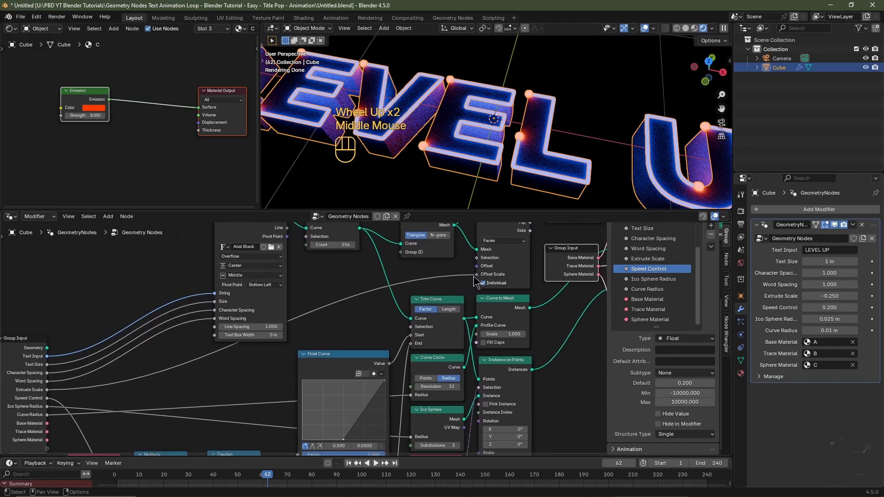
key(shift+a)
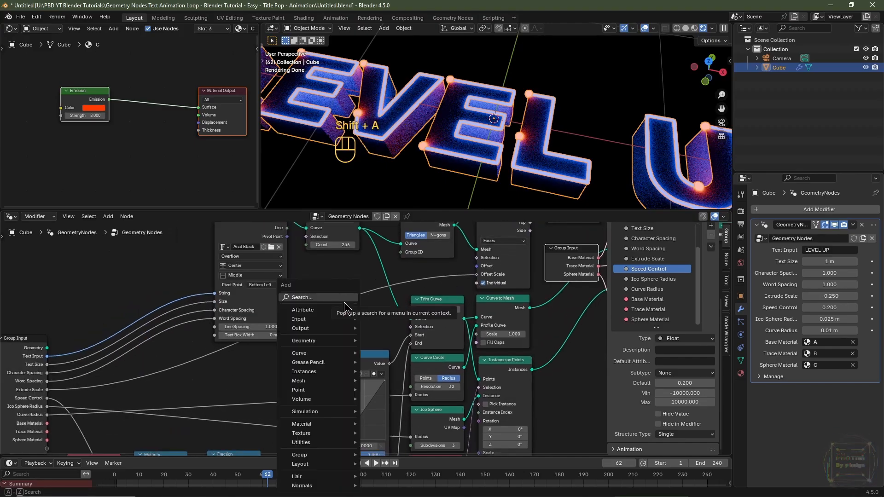
click(345, 303)
text(gro)
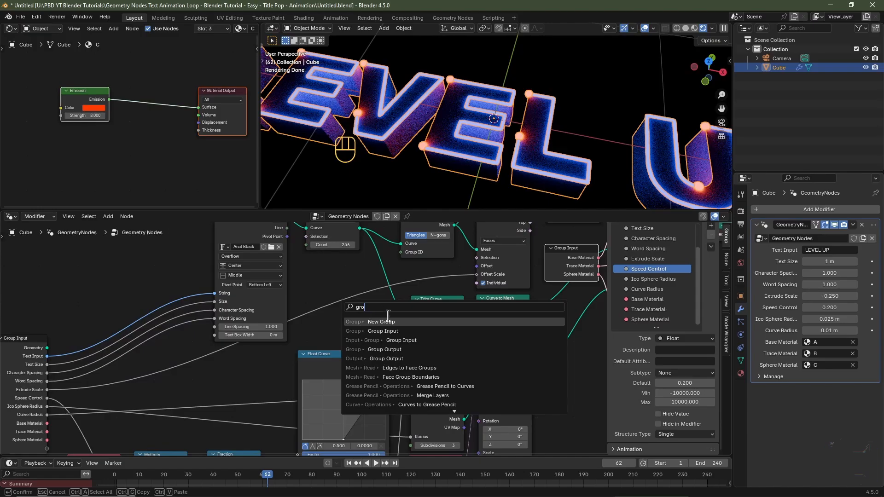
click(404, 332)
click(364, 281)
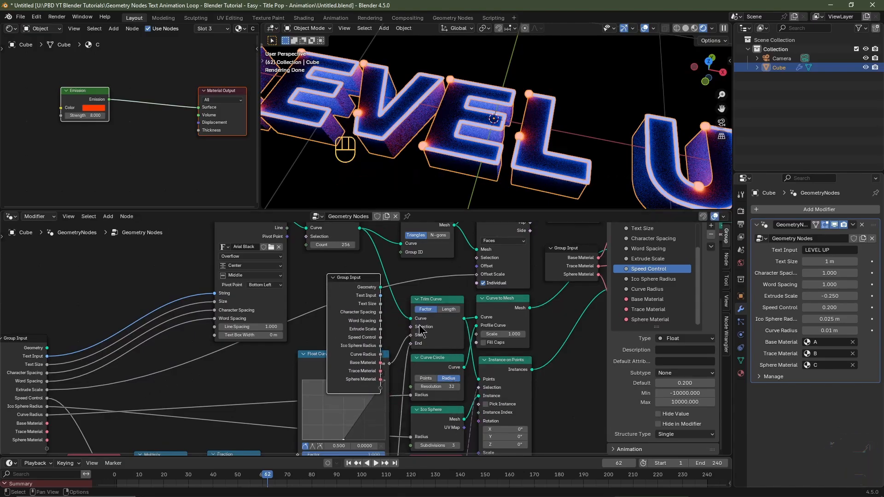
Link the new Group Input's Extrude Scale to Extrude Mesh's Offset Scale, then hide its unused sockets and place it beside that node
scroll(275, 357, up, 3)
middle_drag(417, 332, 313, 391)
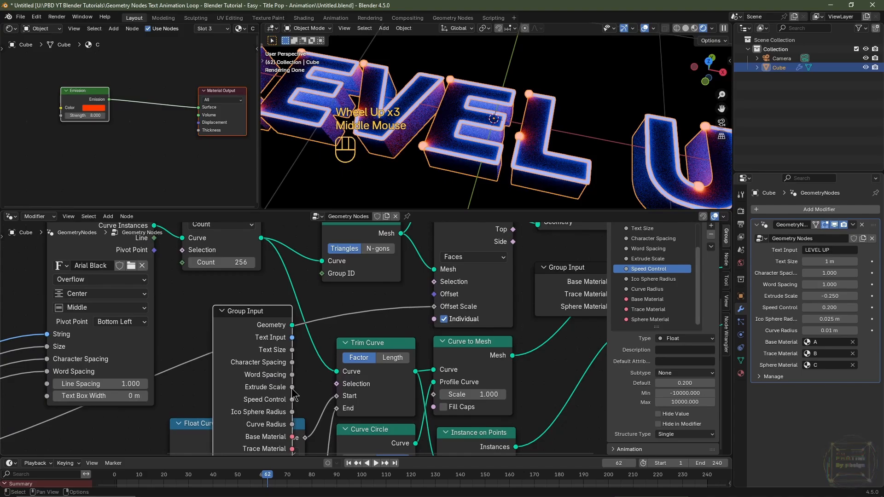
drag(292, 390, 442, 308)
middle_drag(442, 308, 404, 346)
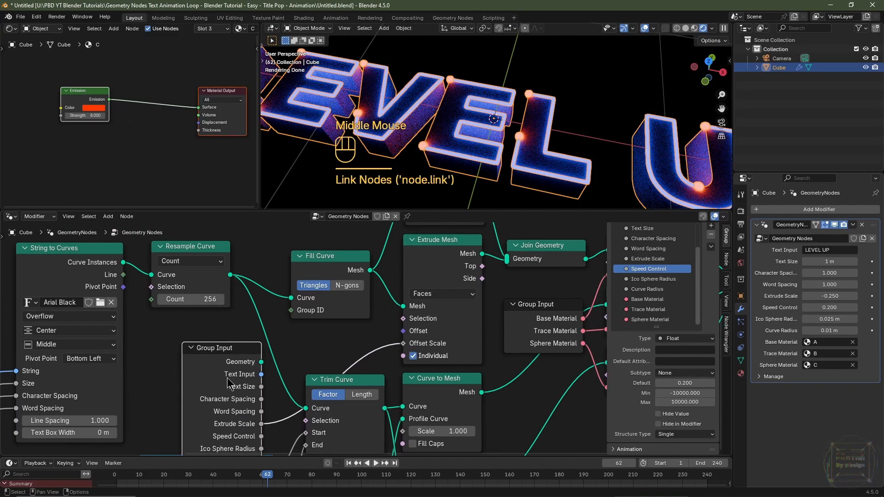
middle_drag(229, 382, 277, 355)
key(ctrl+h)
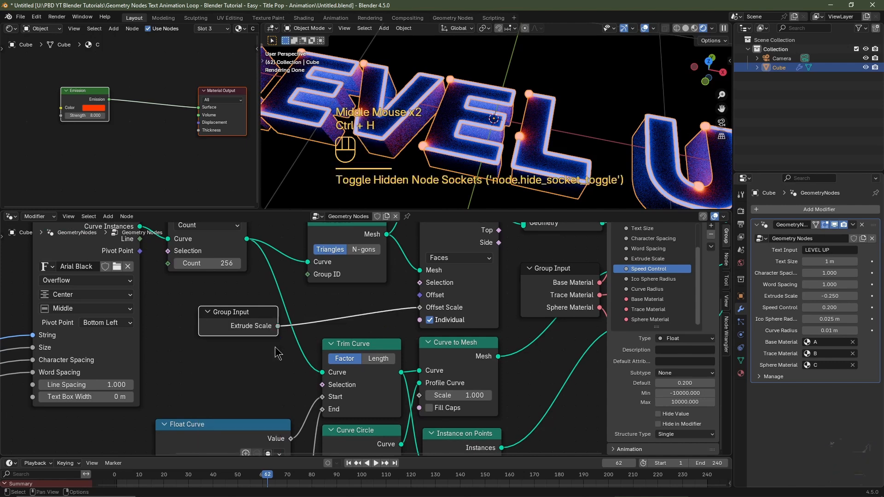
drag(235, 326, 346, 308)
Duplicate the main Group Input node and link the copy's Curve Radius to the Radius of the Curve Circle node
scroll(115, 370, down, 2)
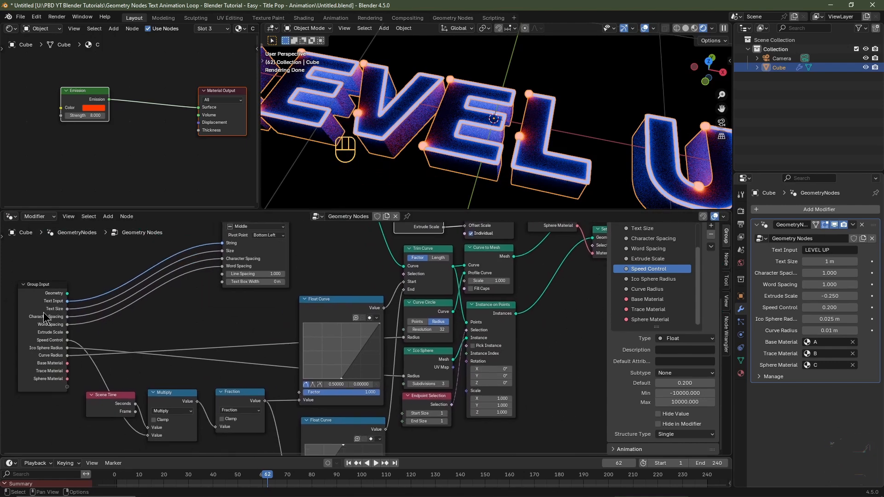
click(43, 312)
key(shift+d)
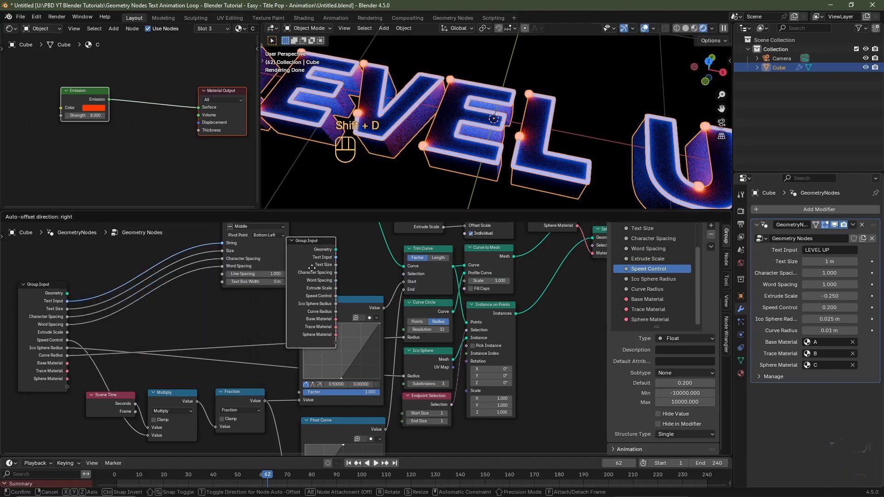
click(313, 268)
middle_drag(314, 269, 297, 291)
click(409, 334)
scroll(368, 341, up, 5)
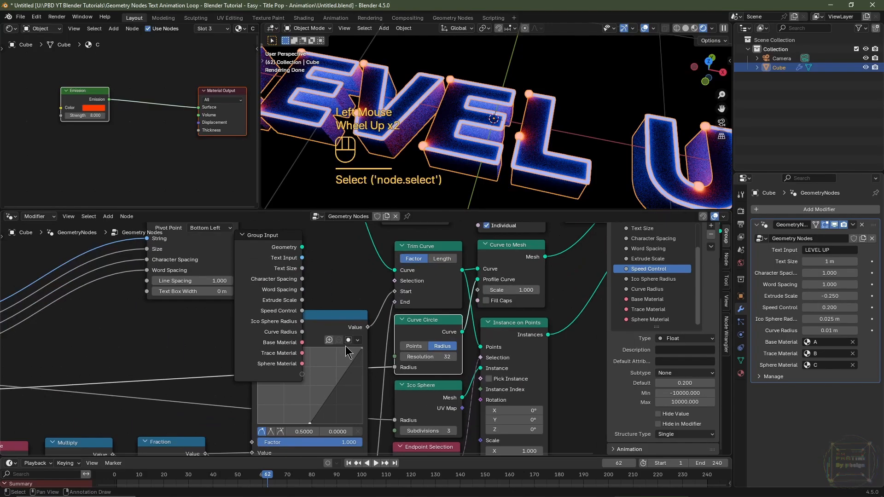
click(278, 334)
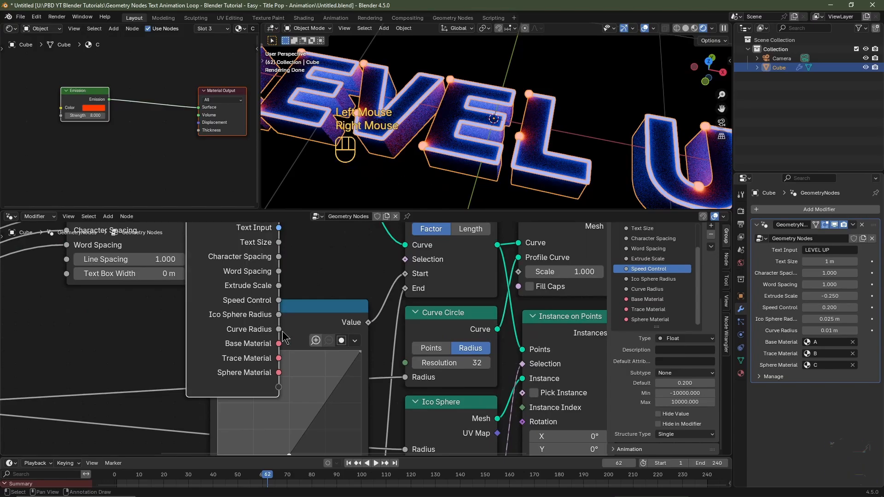
drag(278, 330, 403, 378)
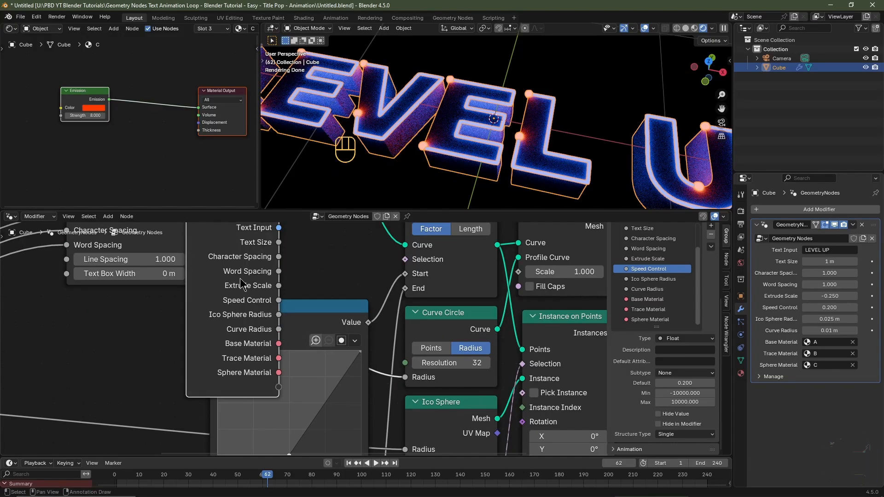
Hide the unused sockets of the Curve Radius Group Input and place it just above the first Float Curve
key(ctrl+h)
middle_drag(270, 288, 258, 353)
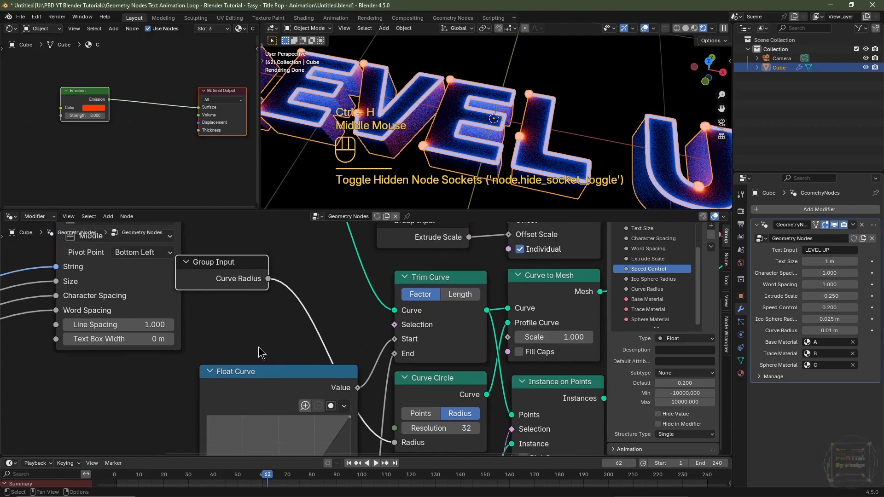
drag(227, 264, 316, 331)
middle_drag(317, 331, 331, 249)
scroll(331, 249, down, 2)
Feed the Ico Sphere node's Radius from a duplicated Group Input that shows only the Ico Sphere Radius socket, placed above the Fraction node
middle_drag(299, 356, 364, 340)
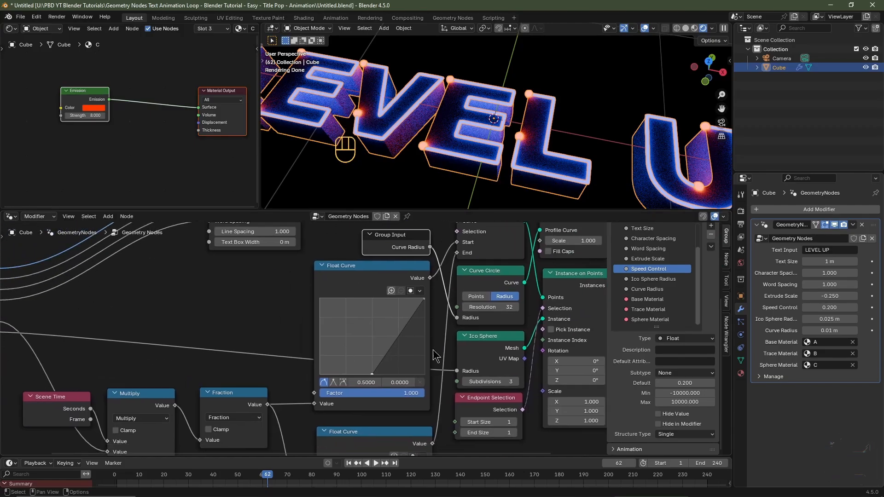
middle_drag(481, 355, 123, 338)
click(113, 329)
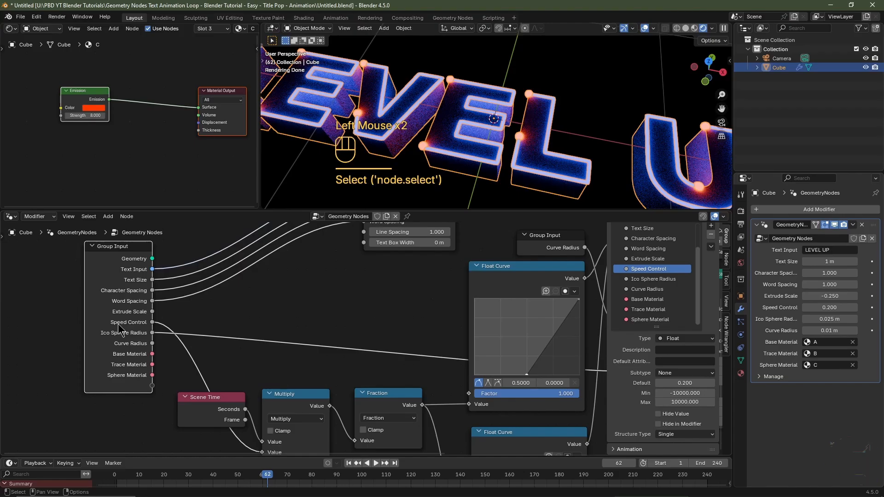
key(shift+d)
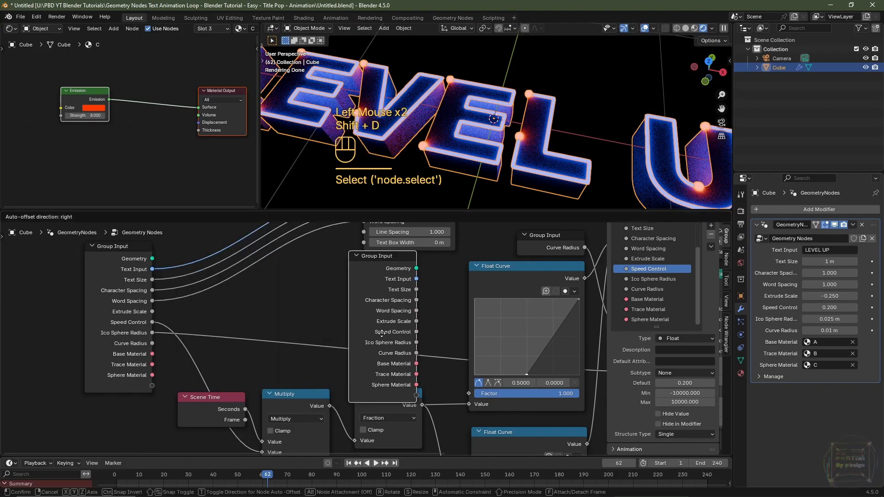
click(386, 335)
middle_drag(425, 356, 186, 336)
drag(180, 321, 372, 352)
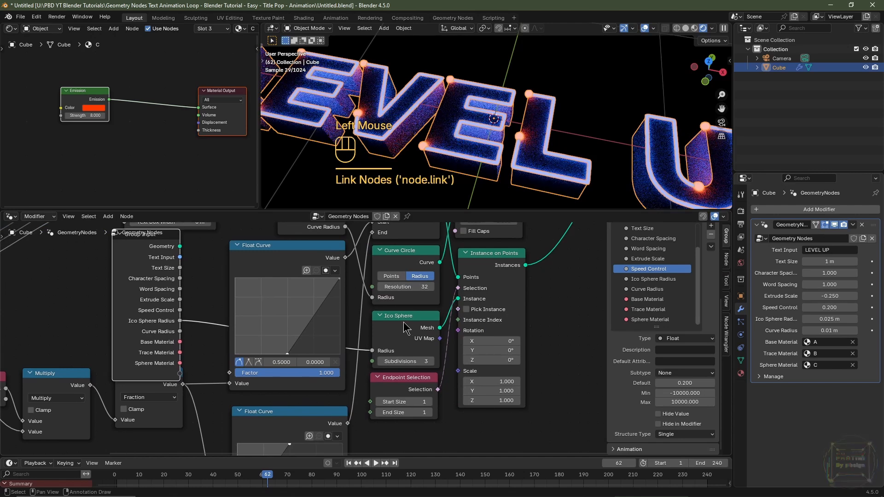
key(ctrl+h)
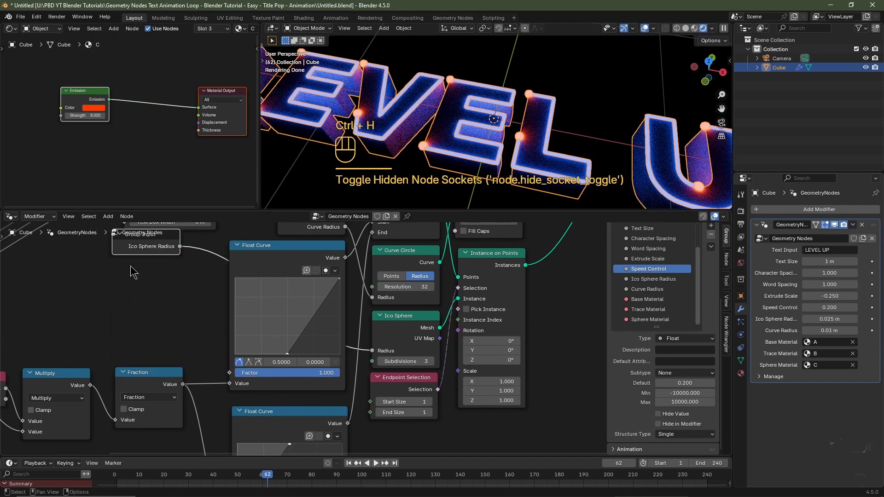
drag(142, 247, 168, 348)
Move the Scene Time, Multiply and Fraction nodes and the second Float Curve farther away from the Trim Curve and Ico Sphere nodes
scroll(147, 368, down, 2)
middle_drag(91, 415, 215, 355)
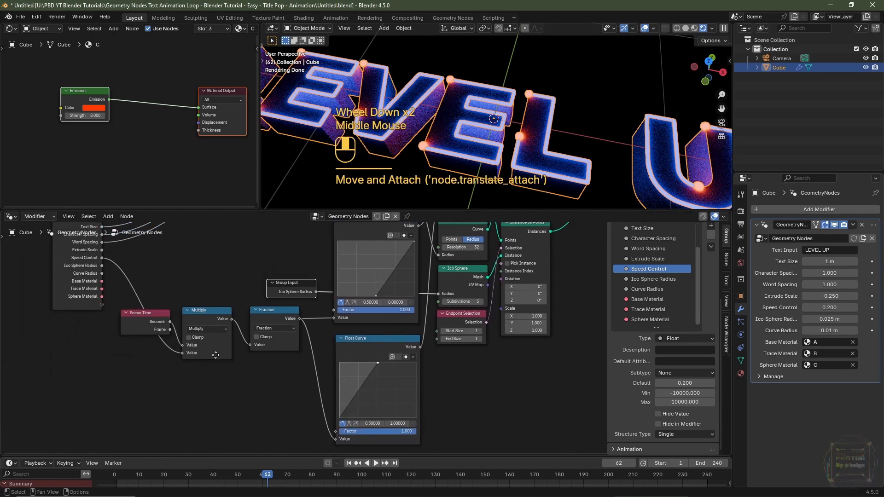
drag(304, 361, 157, 322)
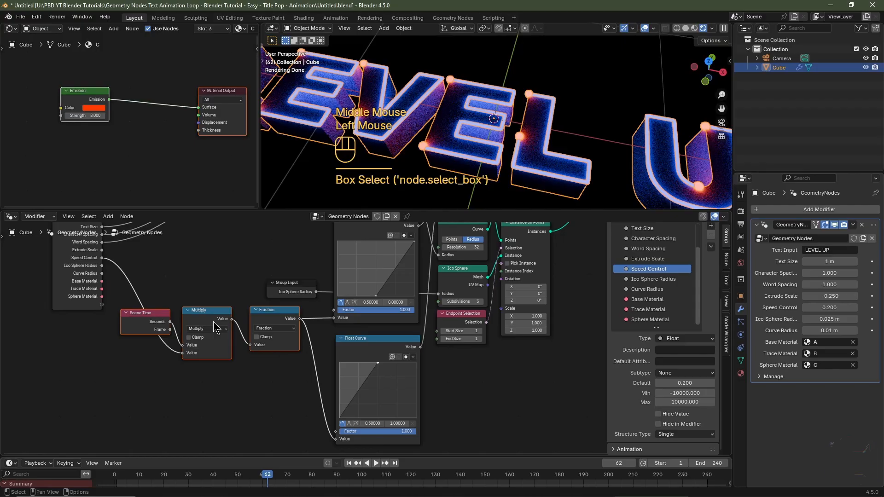
drag(214, 328, 161, 344)
click(356, 345)
key(g)
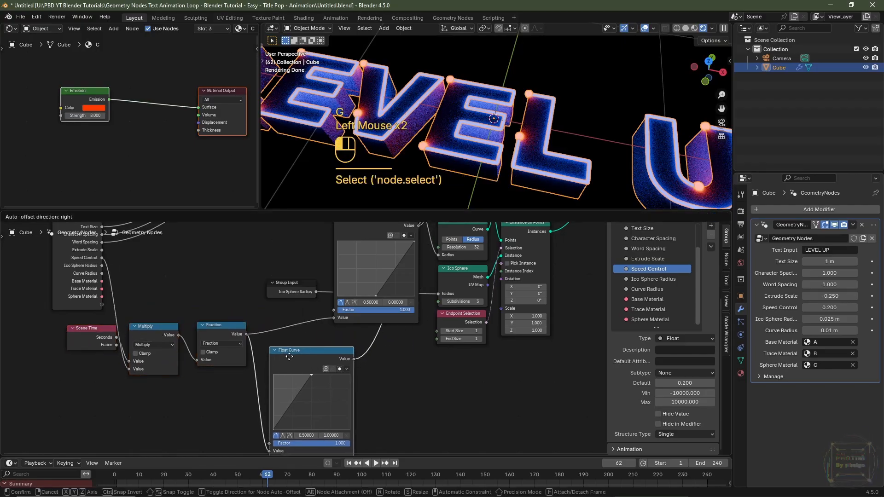
drag(289, 357, 282, 366)
Stack the first Float Curve above the second and place the Curve Radius and Ico Sphere Radius Group Inputs beside the nodes they feed
middle_drag(293, 301, 233, 338)
drag(229, 324, 350, 330)
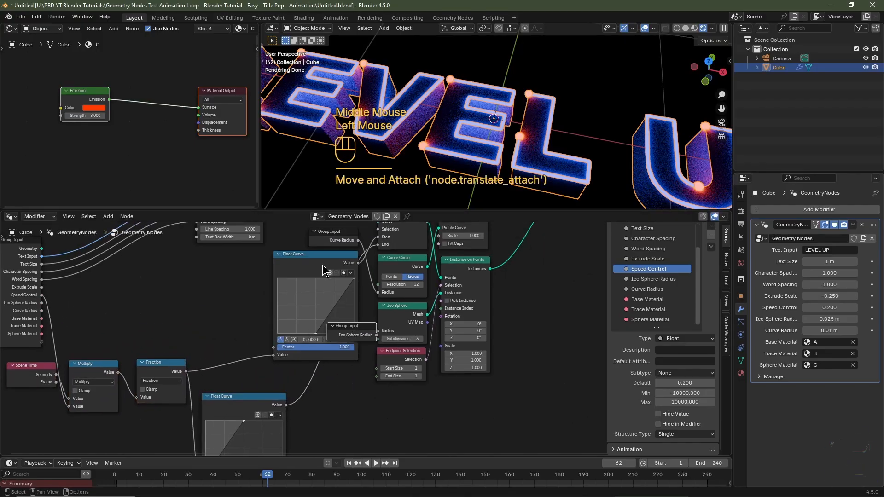
drag(320, 262, 247, 290)
drag(361, 331, 349, 327)
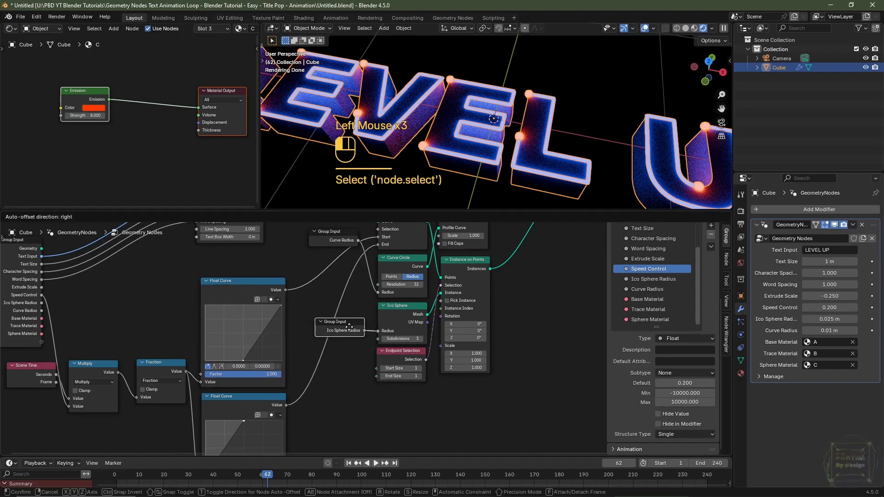
middle_drag(333, 243, 331, 266)
drag(330, 260, 332, 313)
Feed the Multiply node's second value from a duplicated Group Input that shows only Speed Control, placed below Scene Time
middle_drag(294, 392, 414, 336)
middle_drag(184, 322, 258, 318)
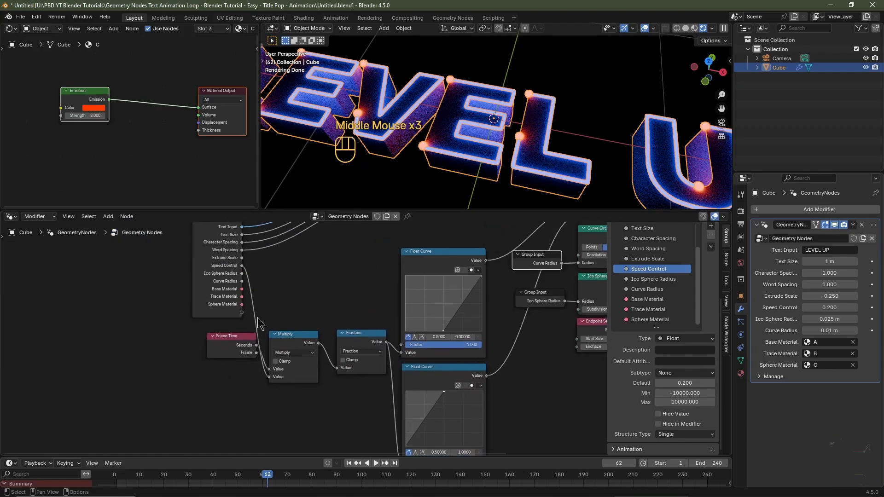
scroll(255, 288, up, 1)
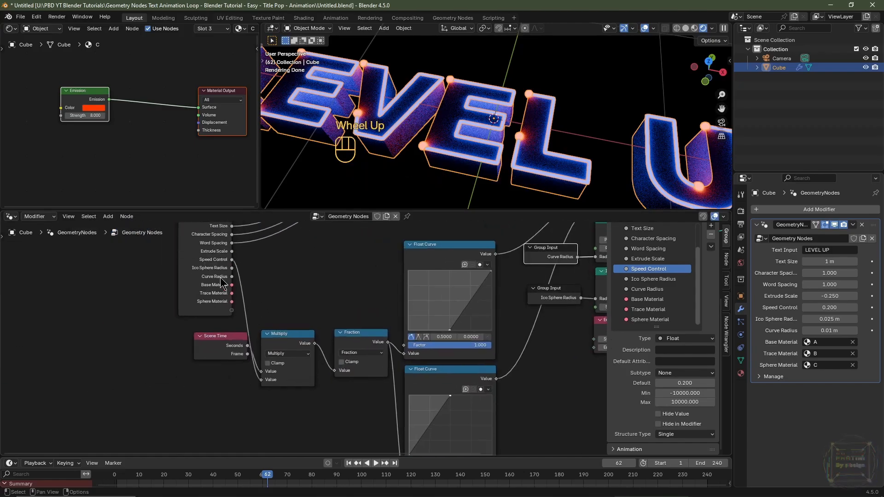
click(211, 261)
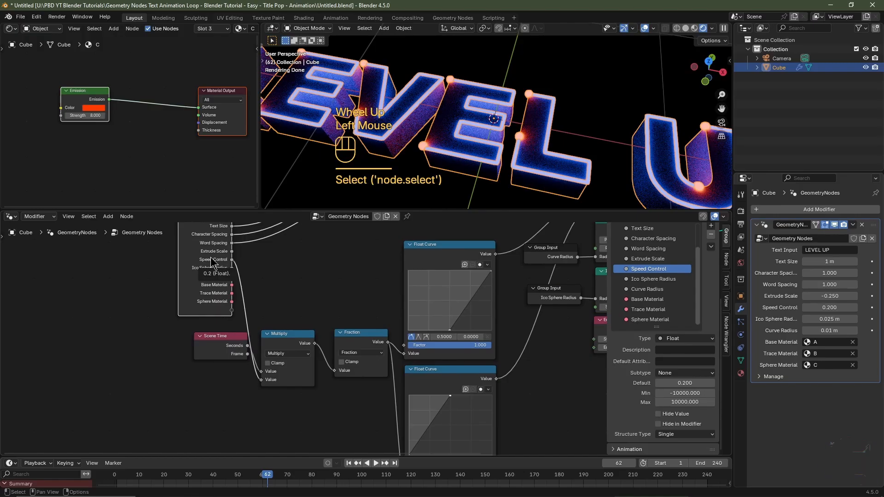
key(shift+d)
click(201, 409)
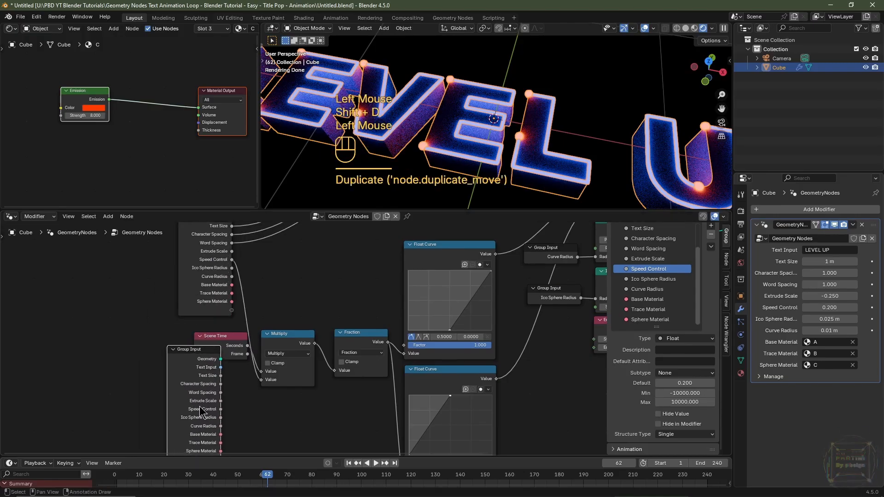
middle_drag(252, 438, 218, 422)
scroll(185, 397, up, 2)
drag(184, 392, 230, 357)
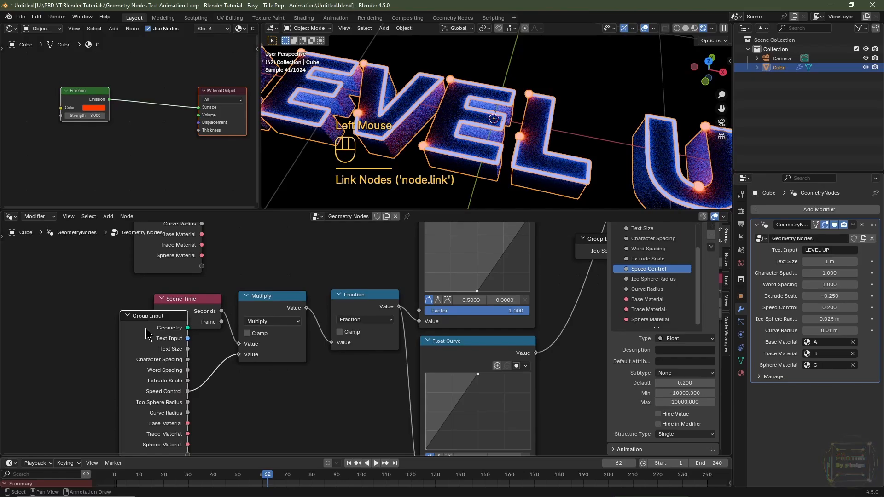
key(ctrl+h)
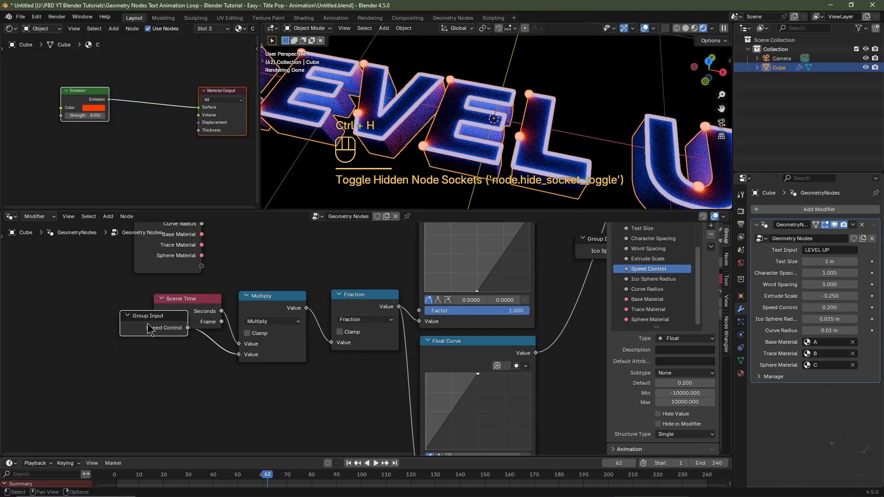
drag(152, 322, 187, 349)
Move the main Group Input node right beside the String to Curves node
middle_drag(186, 349, 206, 421)
scroll(283, 289, down, 2)
middle_drag(283, 288, 263, 377)
drag(204, 365, 325, 278)
Move both Float Curves up beneath the String to Curves node and shift the Scene Time, Speed Control, Multiply and Fraction nodes along with them
middle_drag(411, 375, 315, 340)
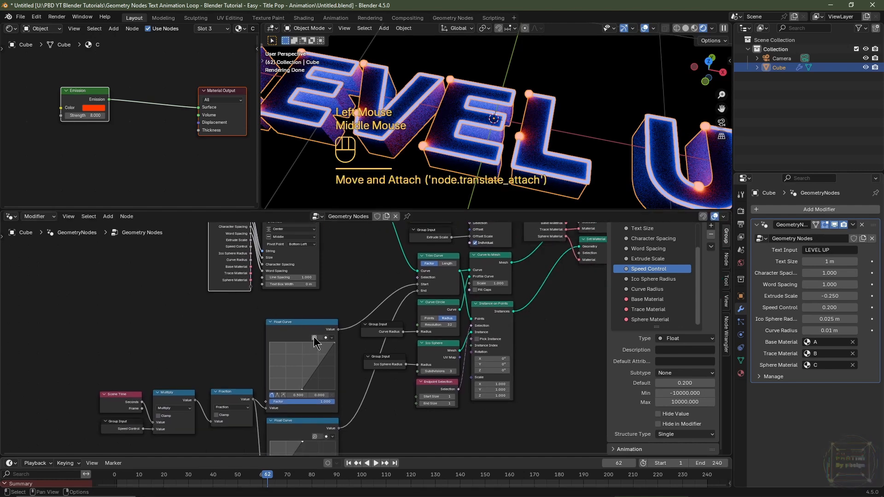
drag(311, 326, 293, 301)
drag(312, 420, 293, 396)
drag(238, 441, 111, 386)
drag(175, 393, 154, 377)
Hide the node editor's sidebar and make the editor area taller
scroll(580, 333, down, 3)
middle_drag(580, 332, 400, 360)
key(n)
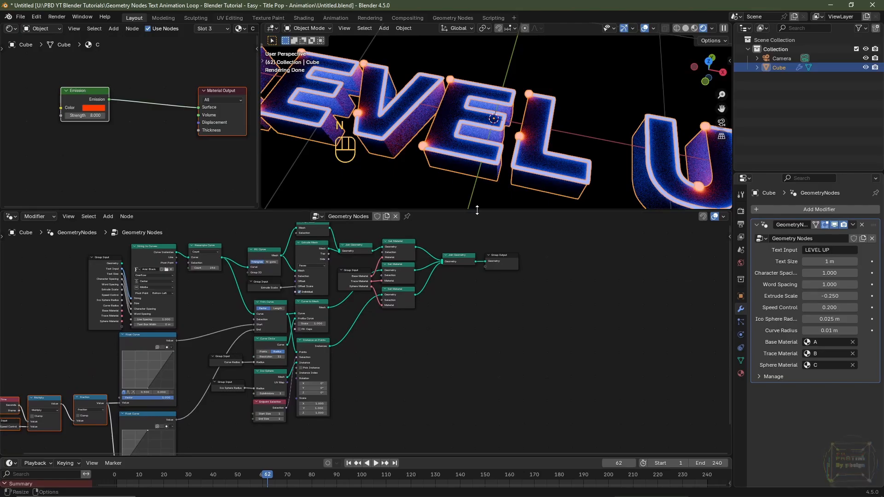
drag(480, 211, 481, 174)
Examine the layout of the complete node tree in a maximized node editor, then restore the normal workspace
middle_drag(359, 351, 432, 343)
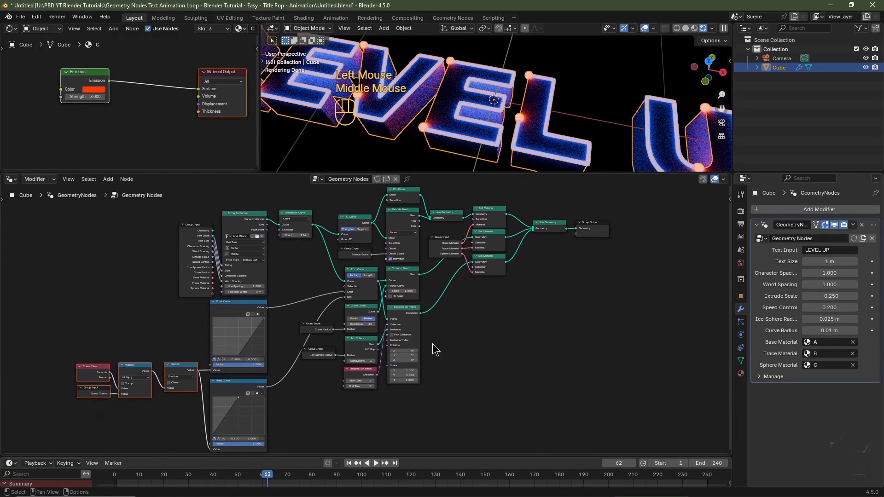
key(ctrl+space)
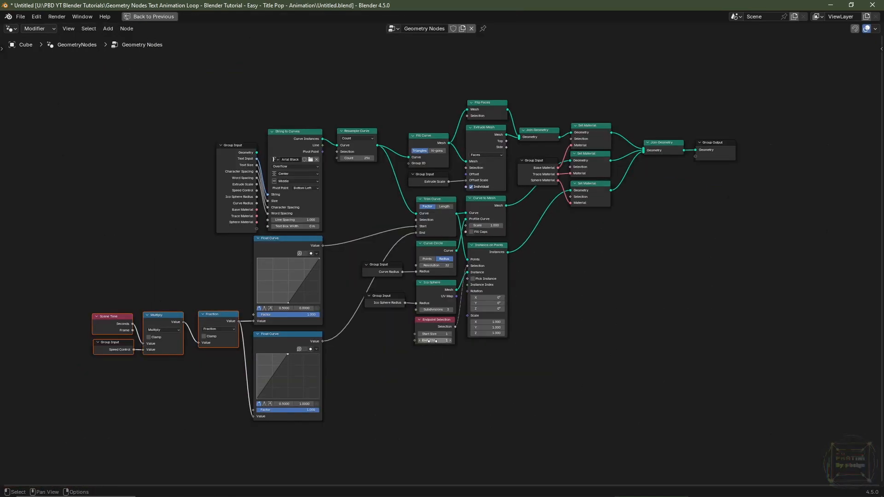
key(Home)
middle_drag(434, 354, 470, 350)
scroll(472, 354, up, 1)
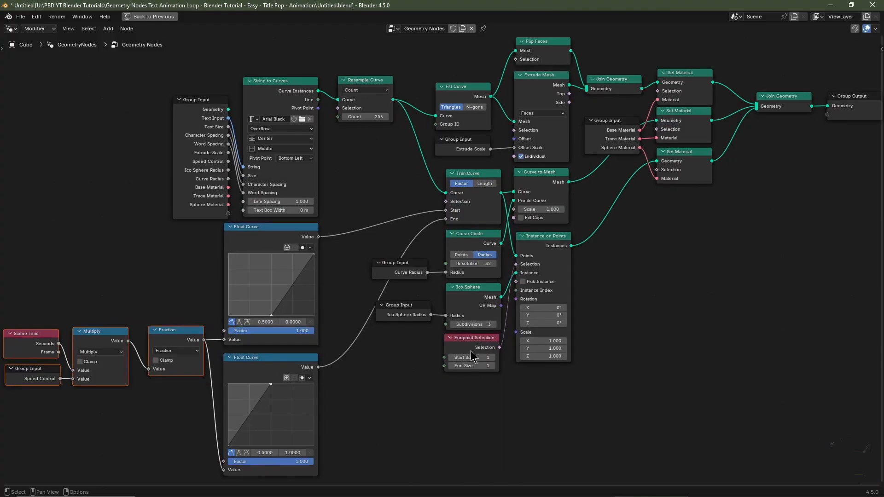
key(Home)
key(ctrl+space)
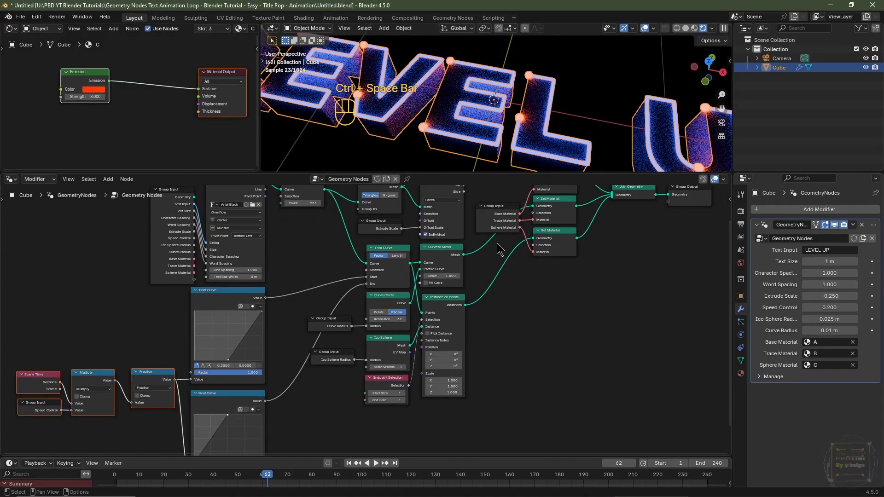
scroll(489, 193, down, 2)
Enlarge the 3D viewport by shrinking the geometry node and shader editors, and switch the viewport to Solid shading
drag(489, 171, 489, 349)
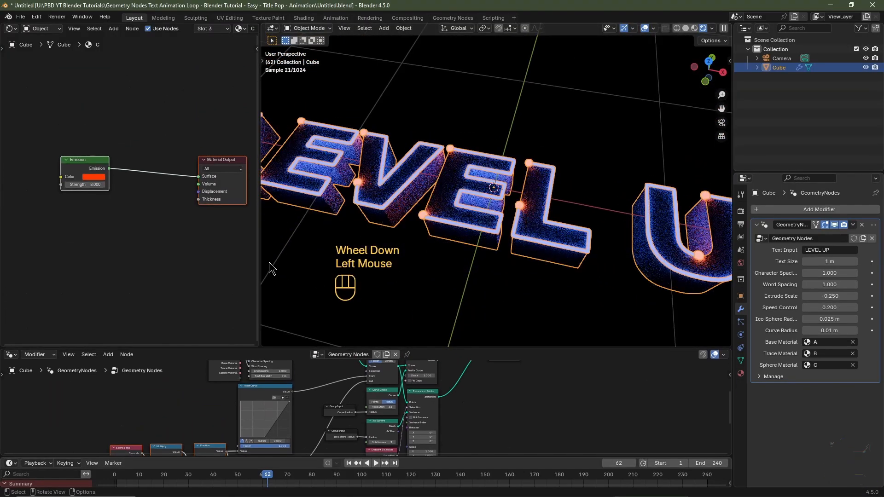
drag(257, 262, 144, 262)
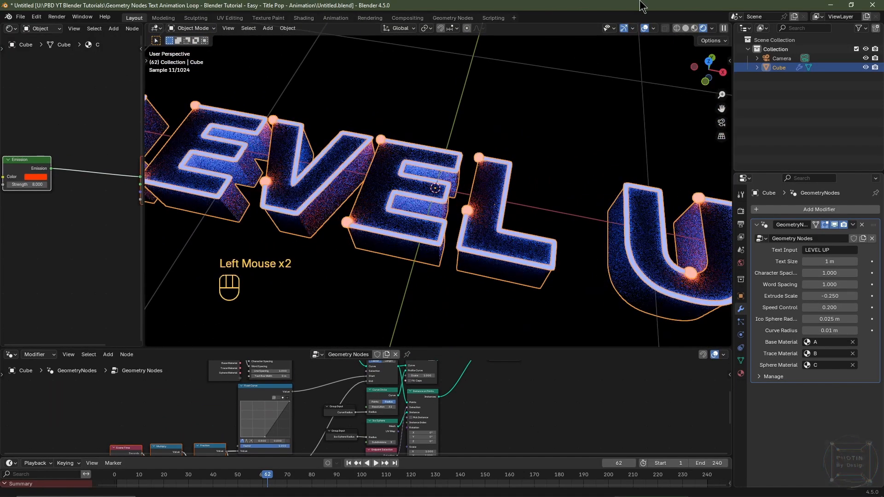
click(686, 28)
scroll(485, 202, down, 2)
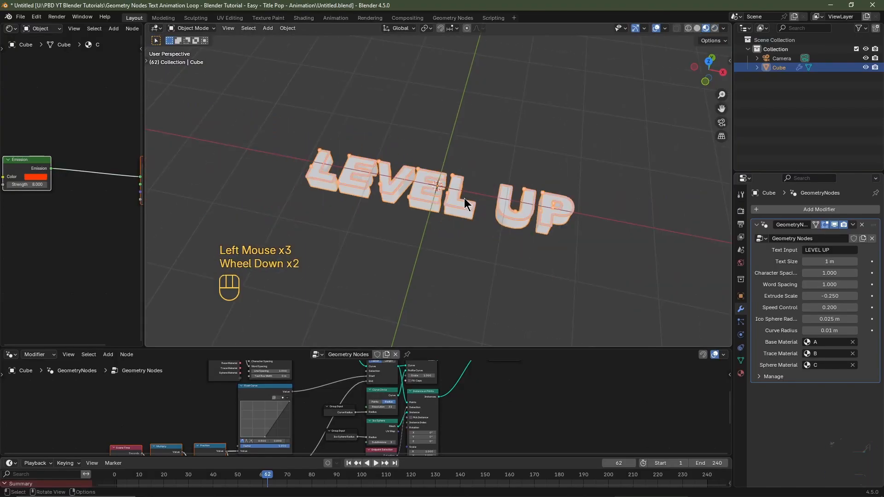
Add a plane to the scene and scale its mesh by 5 in Edit Mode
key(shift+a)
mouse_move(457, 212)
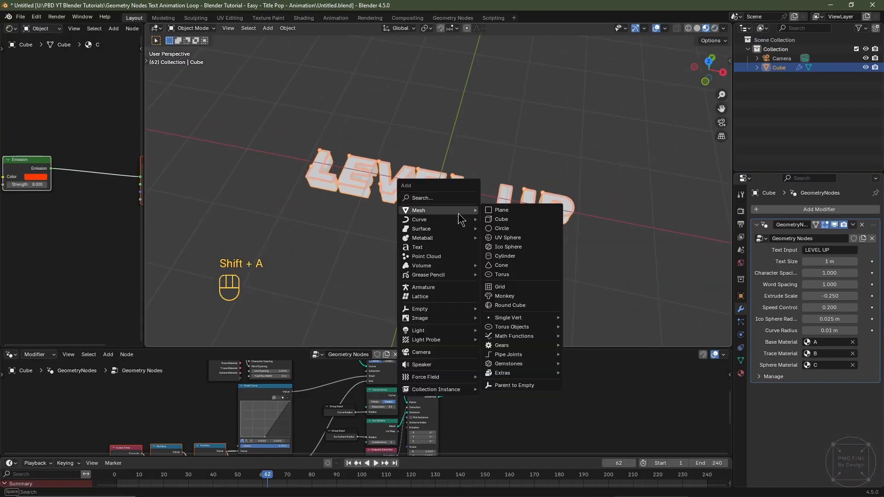
click(502, 211)
key(s)
key(Escape)
key(Tab)
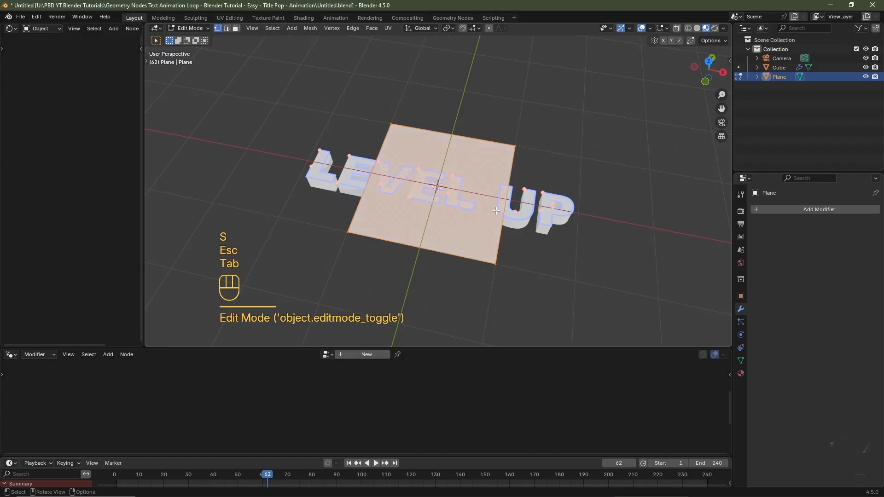
key(s)
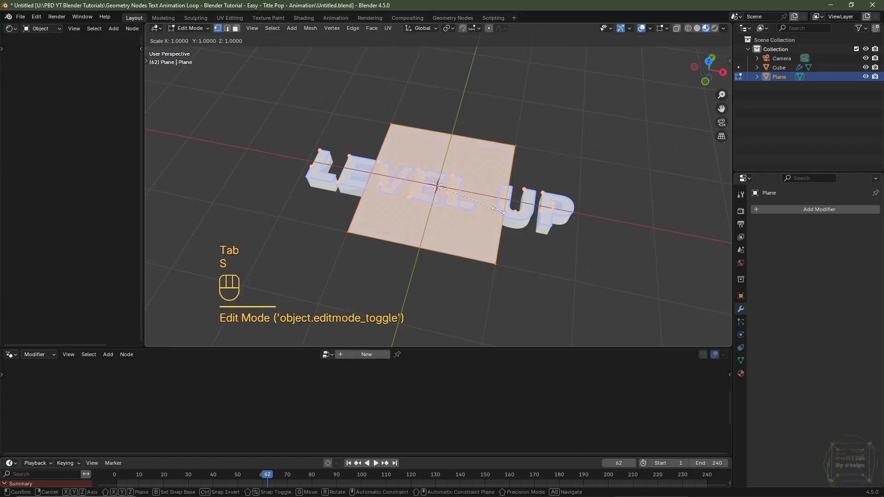
key(5)
key(Return)
key(Tab)
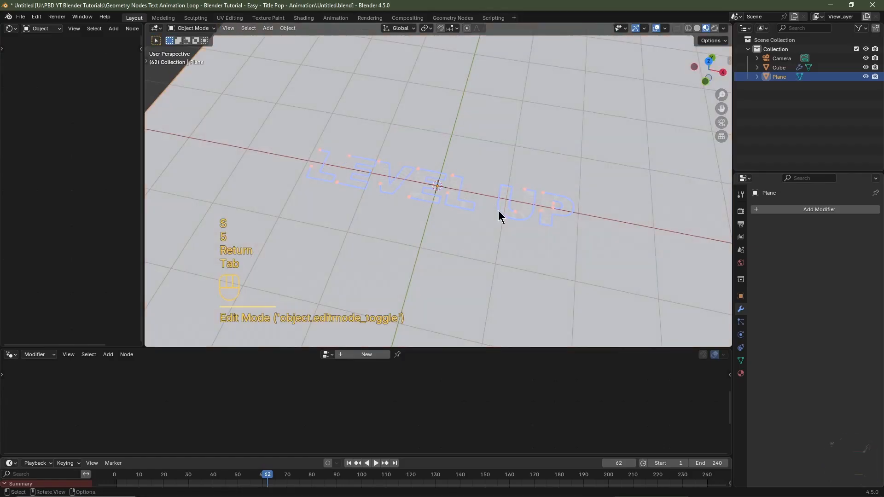
Lower the plane along Z in front view until it lines up with the bottom of the extruded letters
key(KP_1)
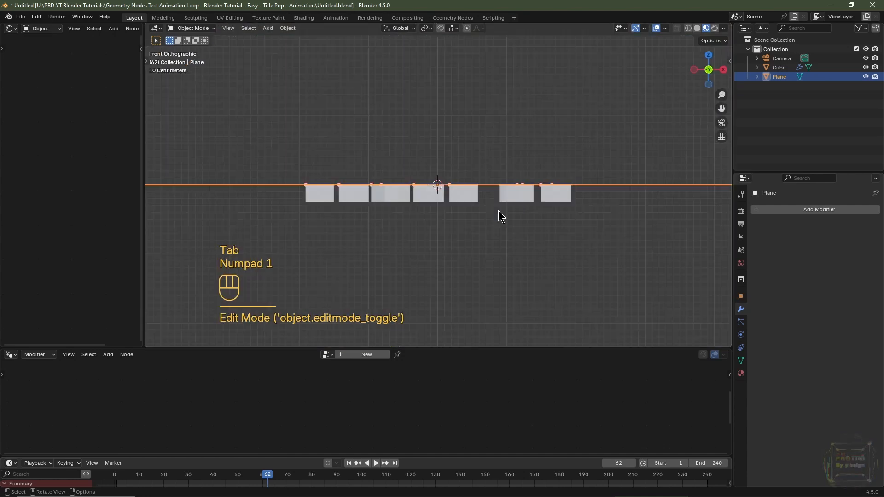
scroll(498, 211, up, 4)
key(Escape)
key(g)
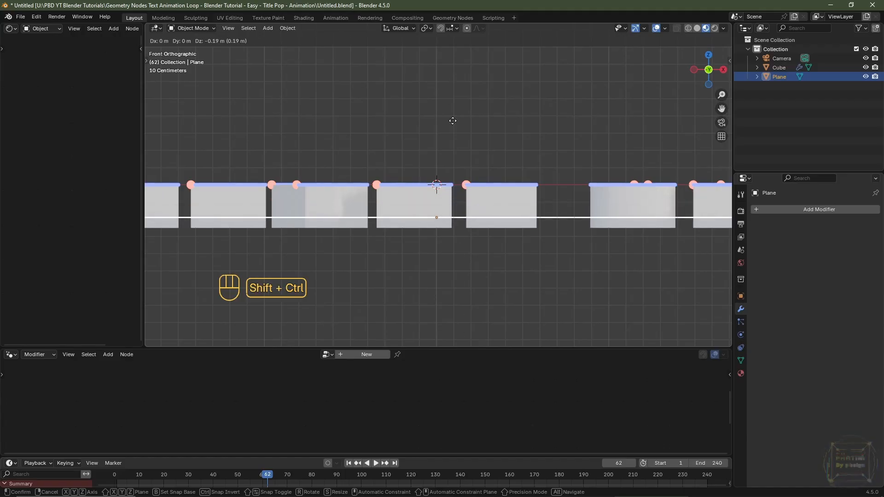
ctrl+shift+click(456, 227)
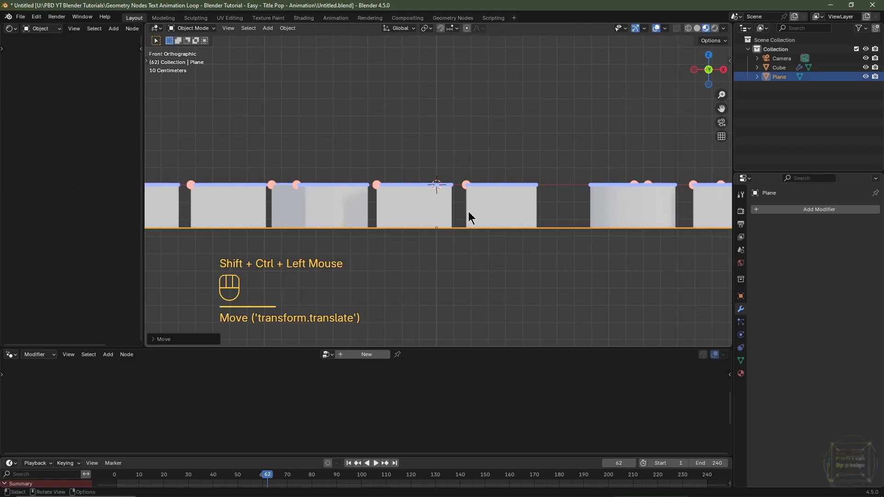
Align the camera to a top view zoomed in on the LEVEL UP text
key(KP_7)
key(KP_Decimal)
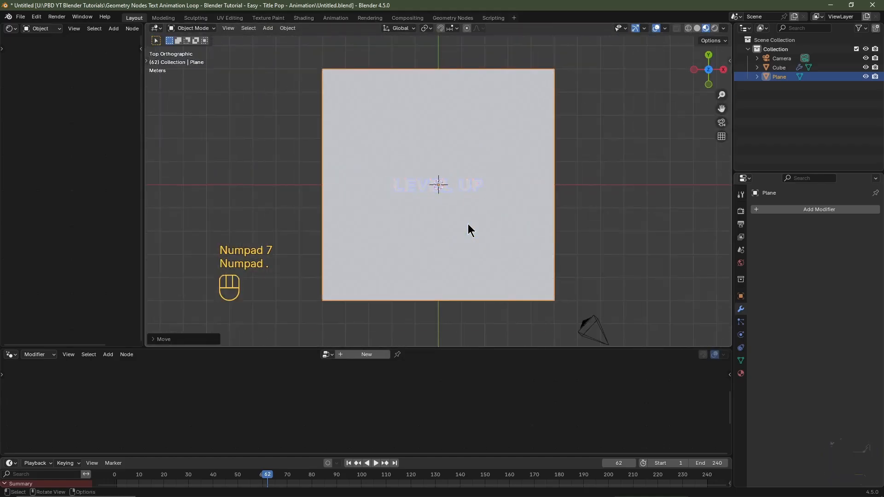
scroll(468, 224, up, 4)
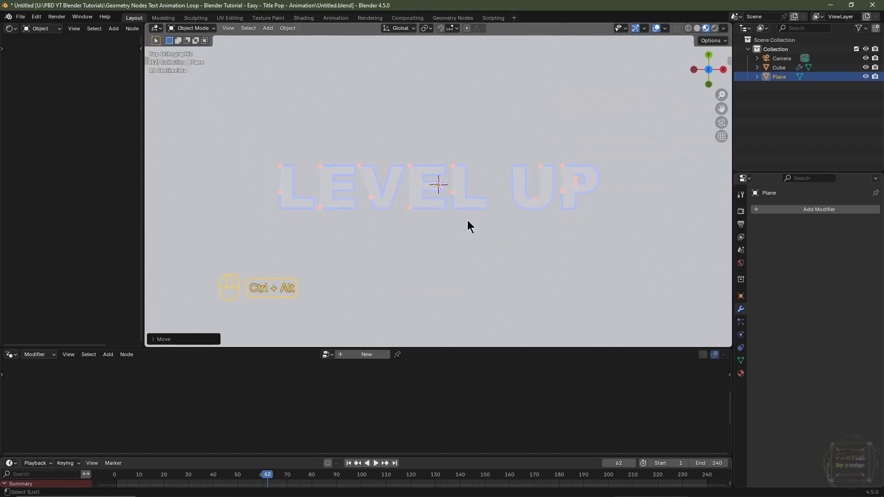
key(ctrl+alt+KP_0)
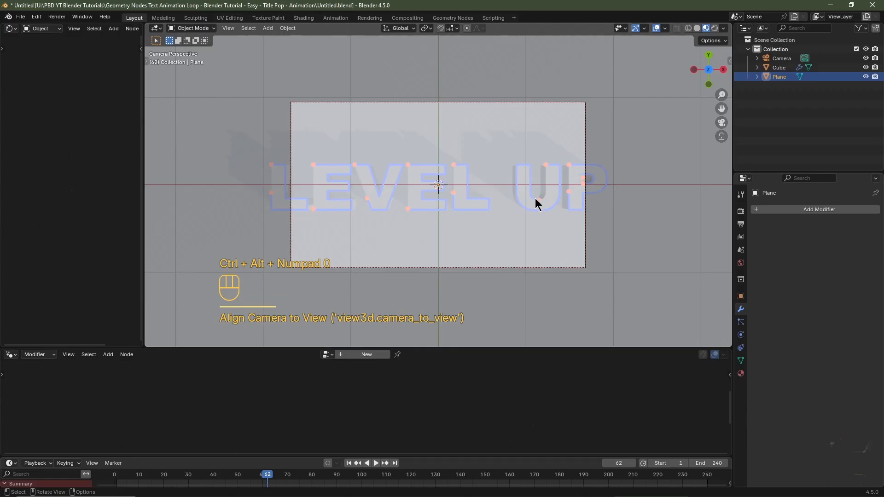
Set the camera's Z location to 7 m, trying 5 m first, so the whole text fits the frame
click(781, 58)
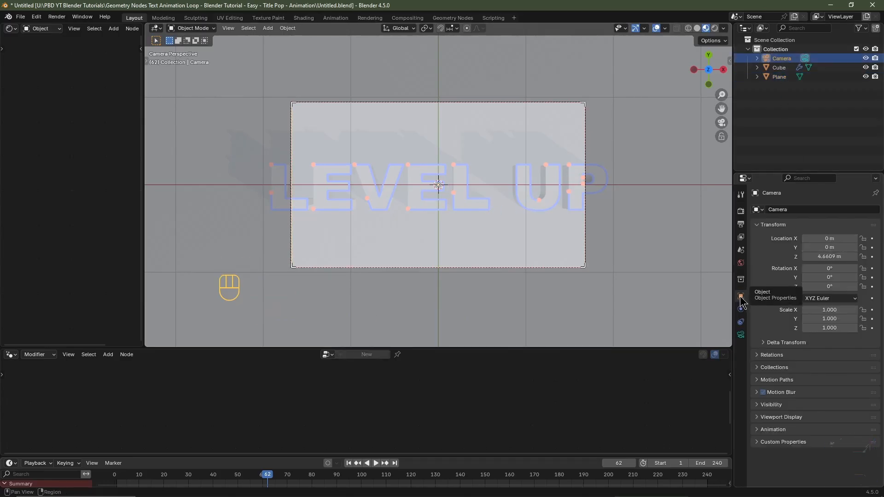
drag(831, 256, 820, 255)
ctrl+click(830, 257)
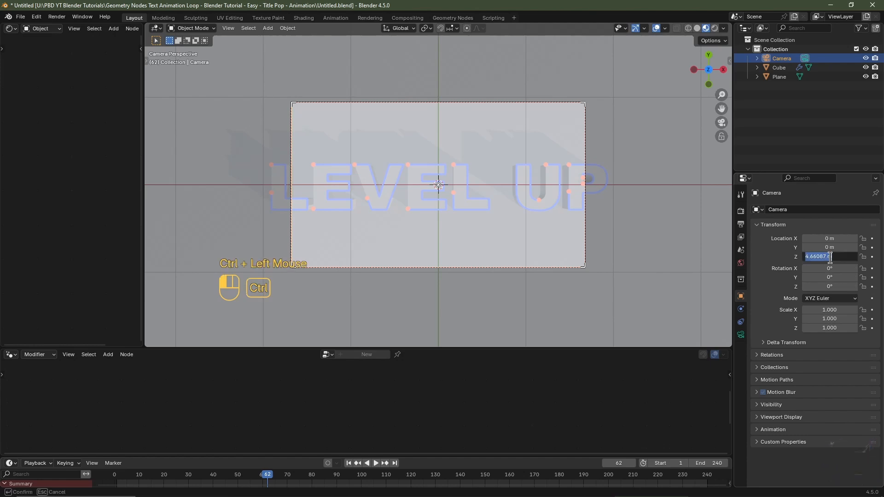
text(5)
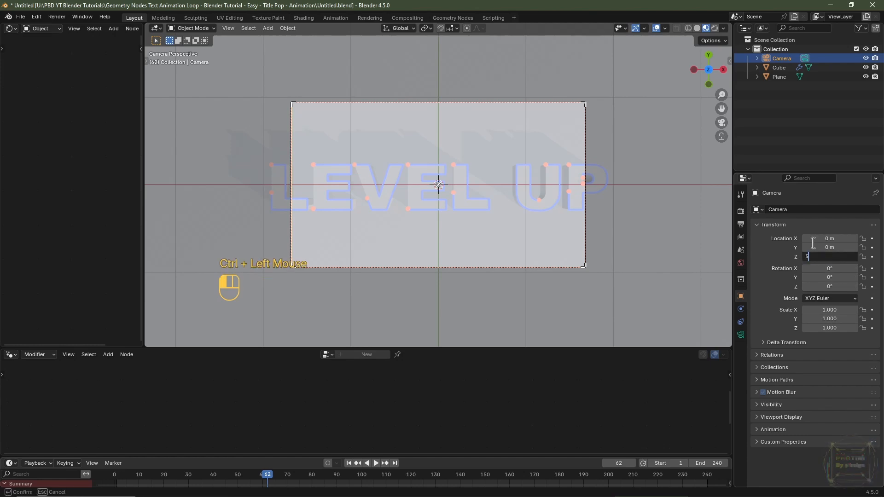
key(Return)
click(815, 259)
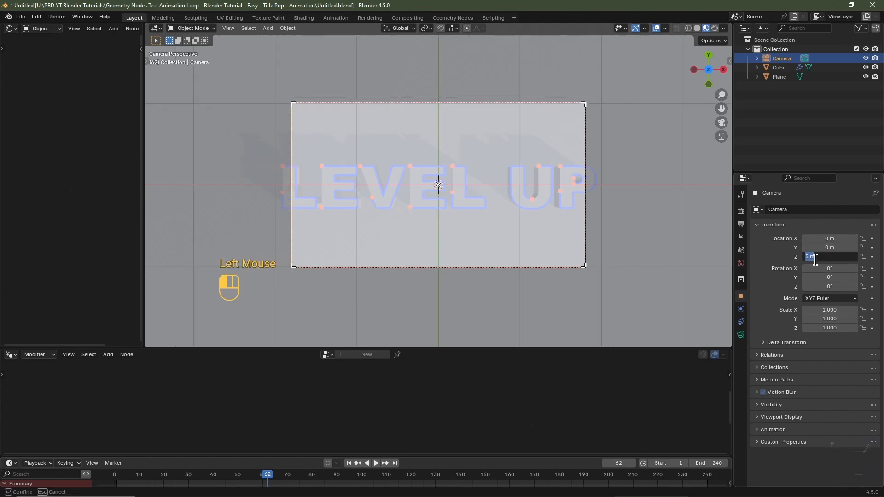
text(7)
key(Return)
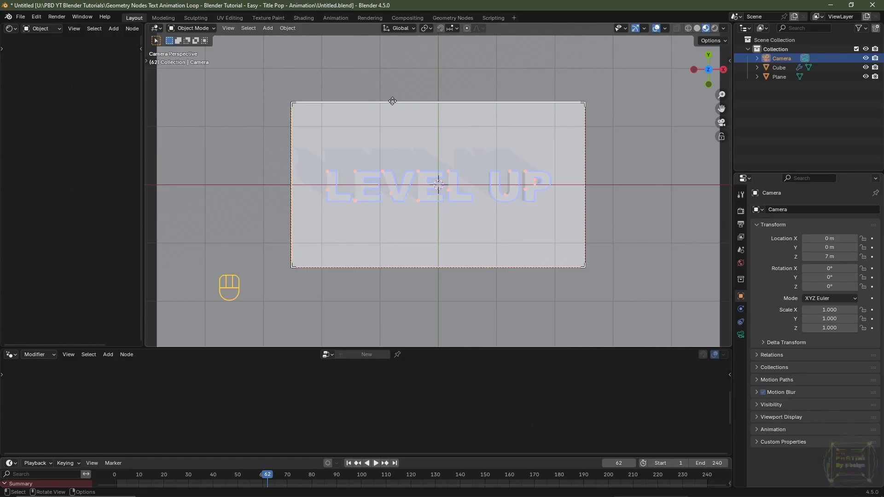
Assign the existing material A to the background plane
click(207, 138)
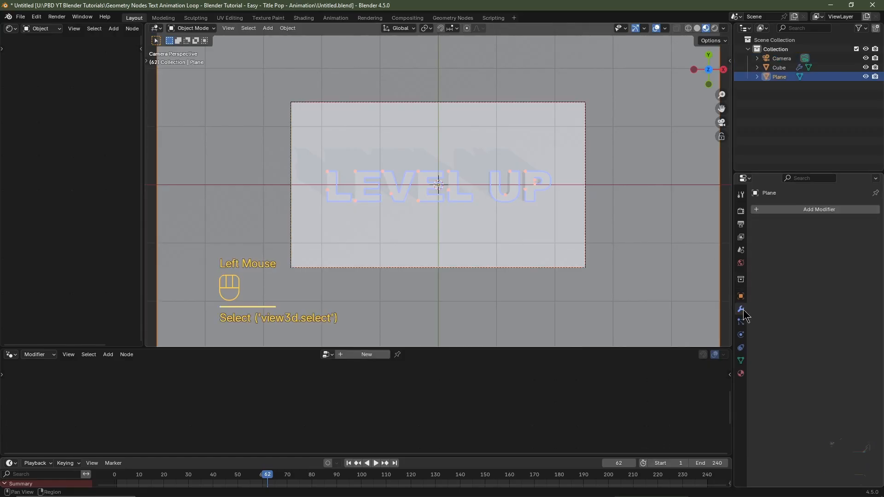
click(741, 374)
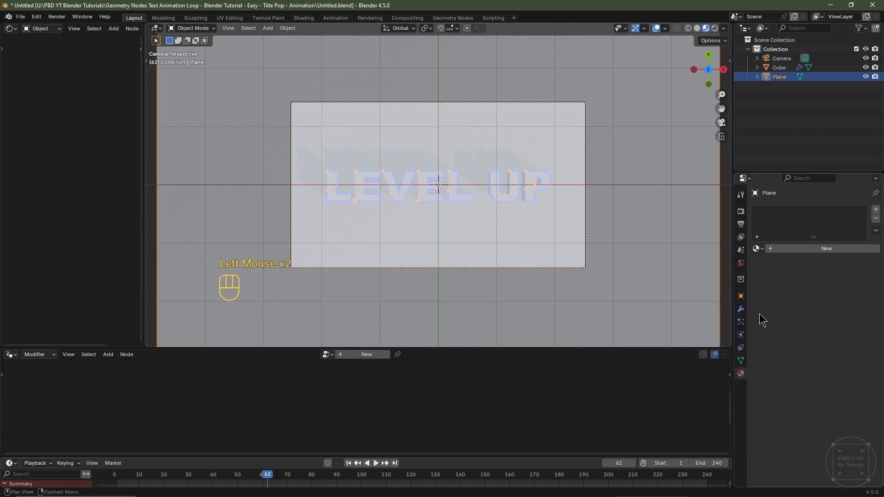
click(756, 249)
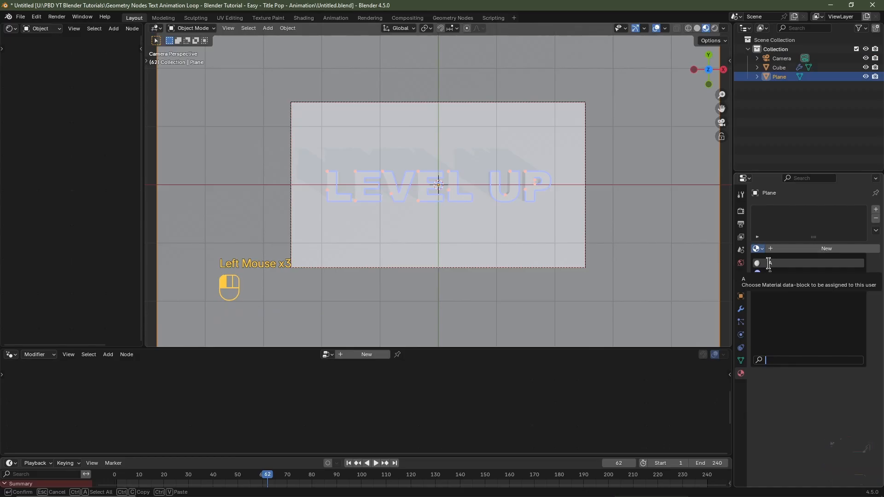
click(769, 263)
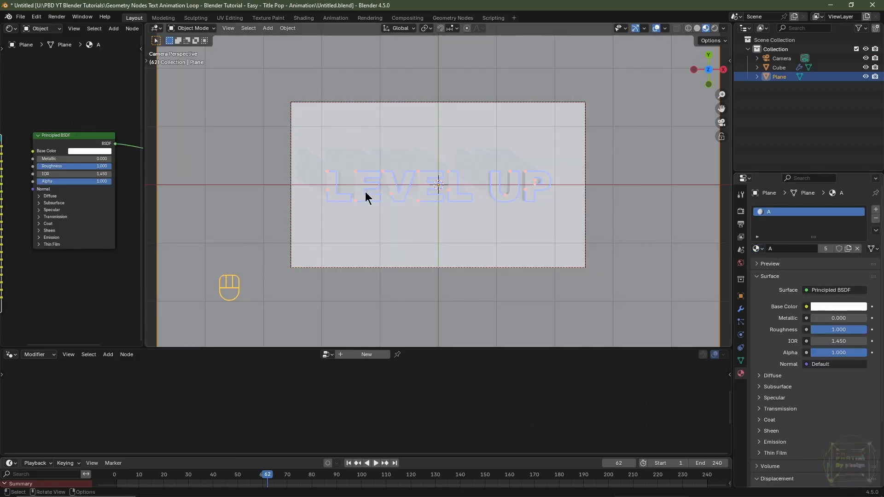
Rename the text object's geometry node tree as Trace Mo Graph Geo Text
click(334, 189)
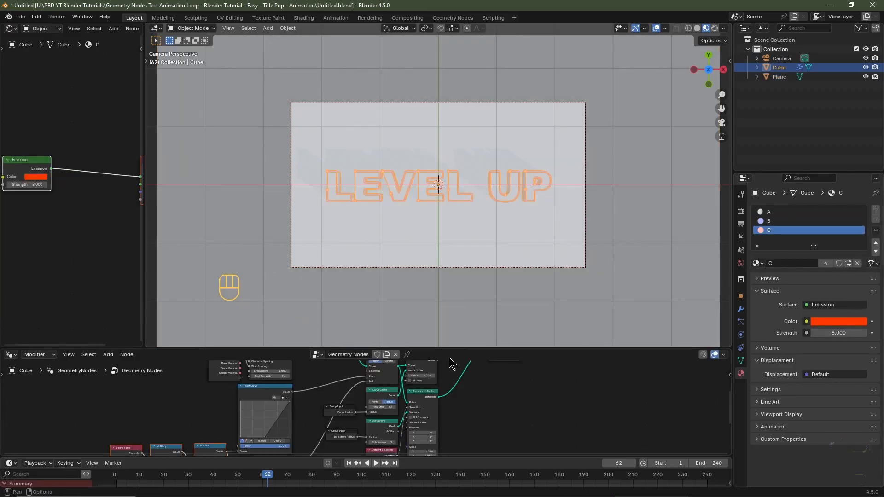
scroll(350, 375, up, 2)
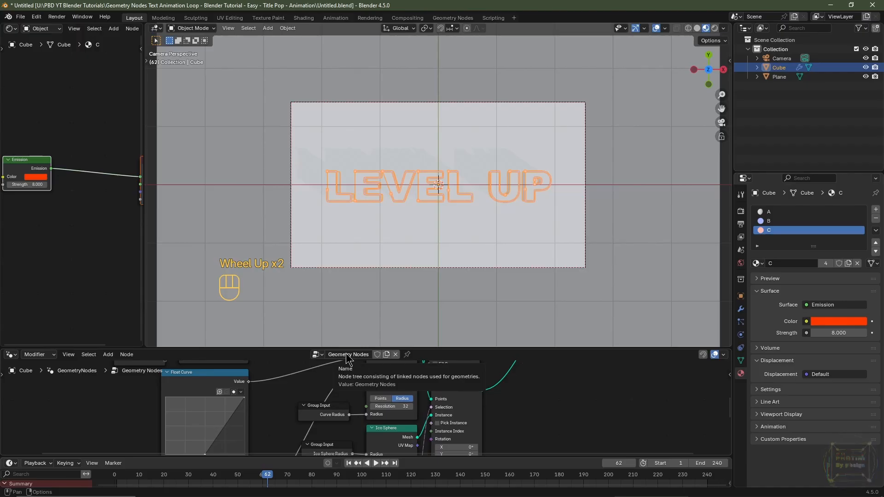
click(346, 354)
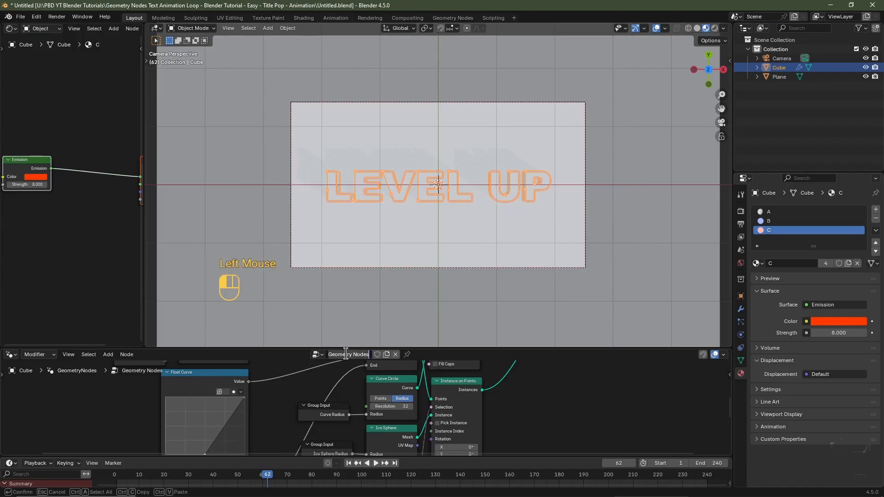
text(Trace Mo Graph G)
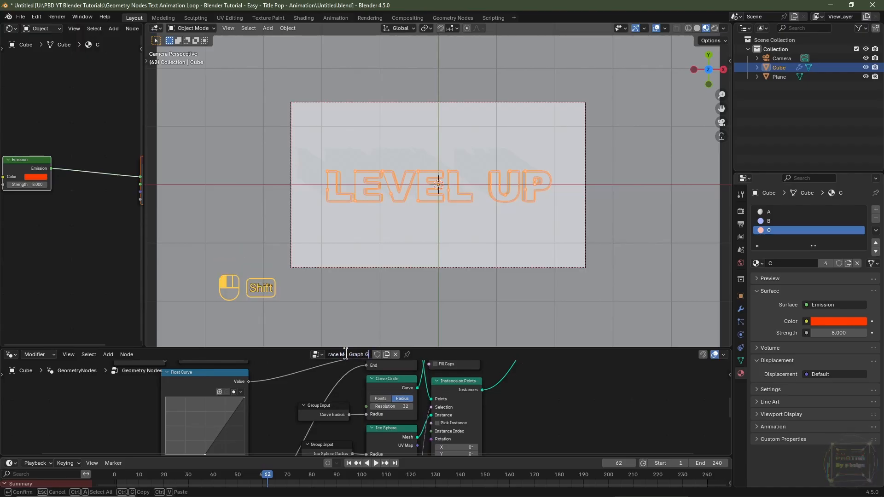
text(eo Text)
key(Return)
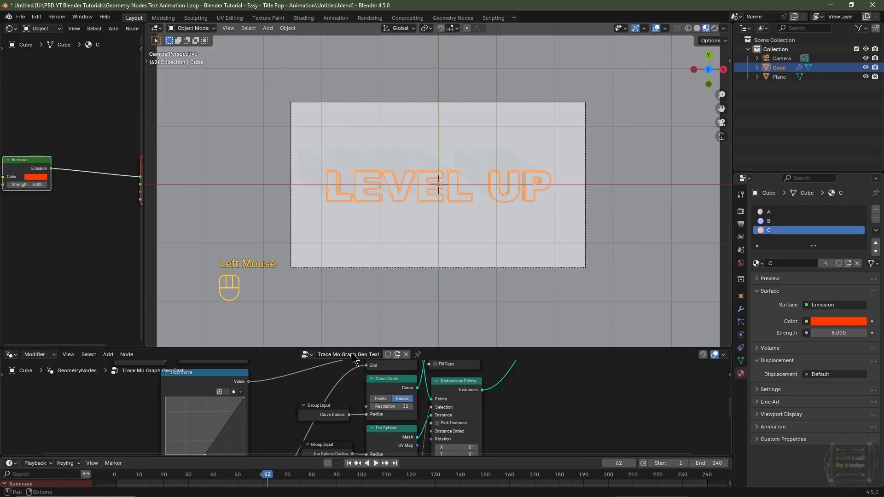
Give the Cube object the same name as its node tree, Trace Mo Graph Geo Text
click(352, 354)
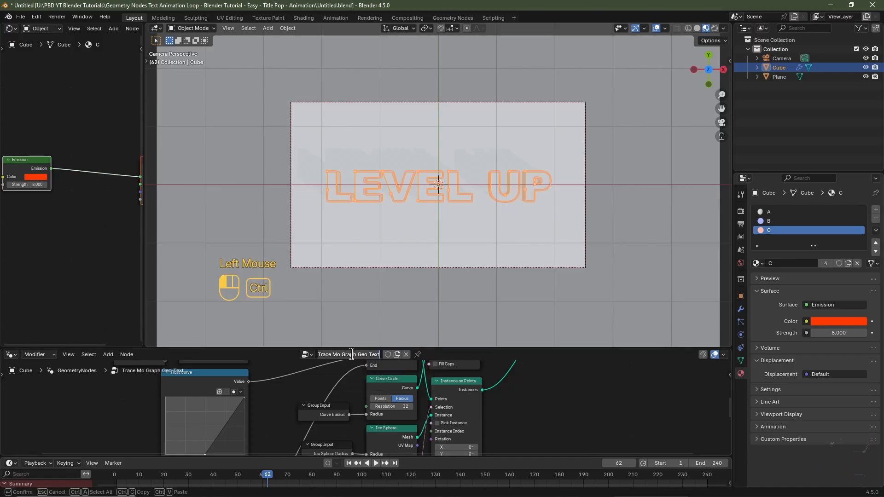
click(784, 67)
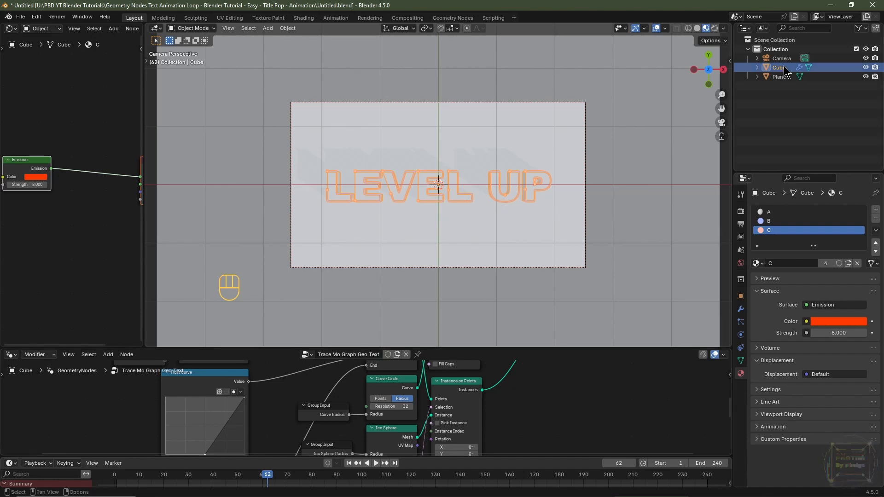
double_click(784, 67)
text(Trace Mo Graph Geo Text)
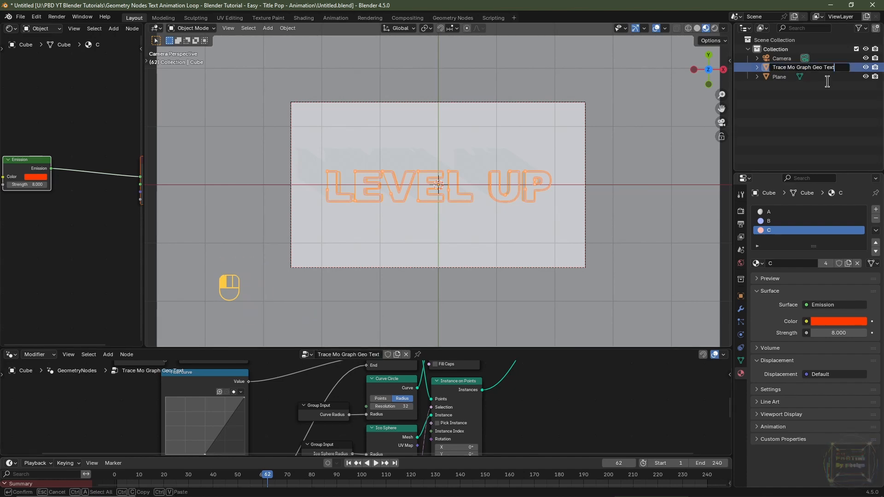
click(827, 82)
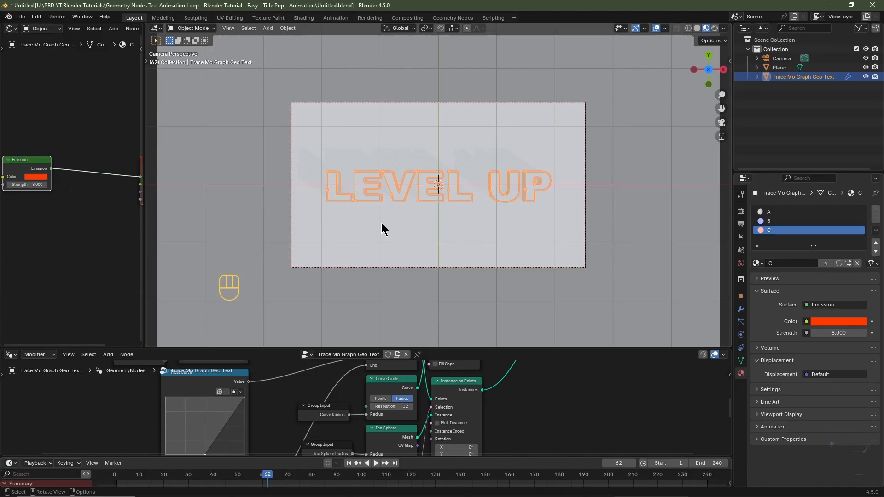
Save the project as a new file named Like And Subscribe.blend in the current folder
click(20, 17)
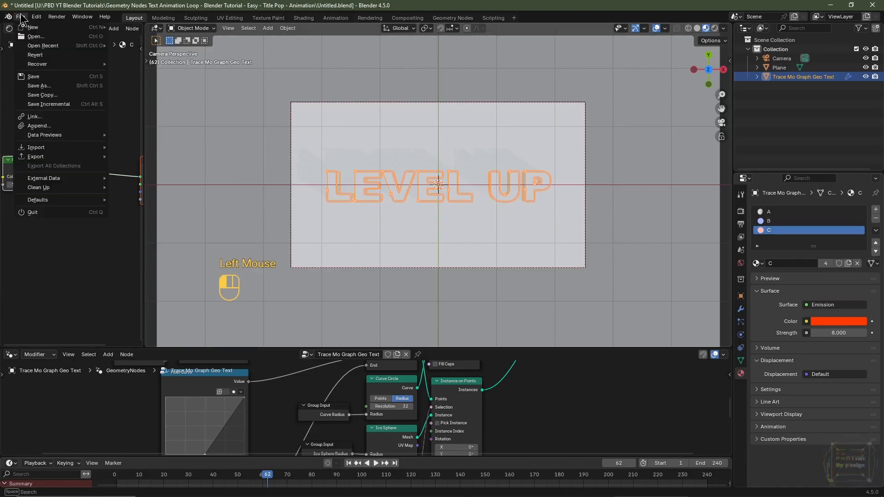
click(32, 84)
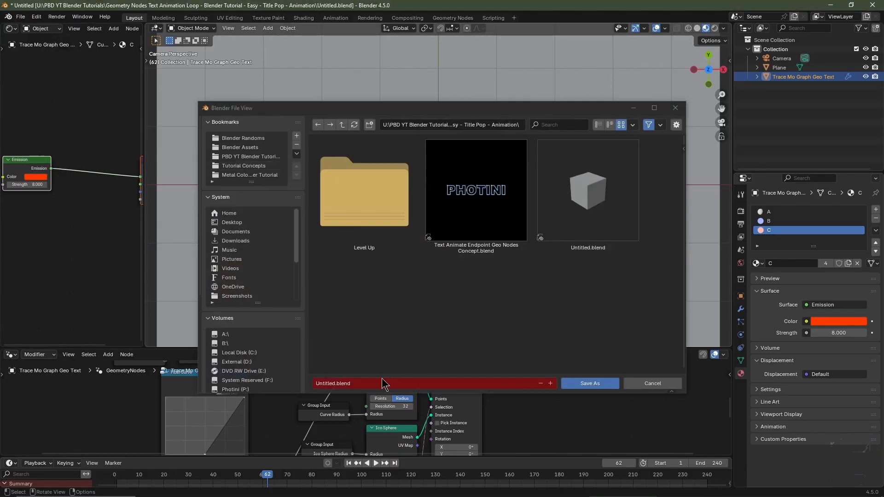
click(362, 388)
text(Like And Sub)
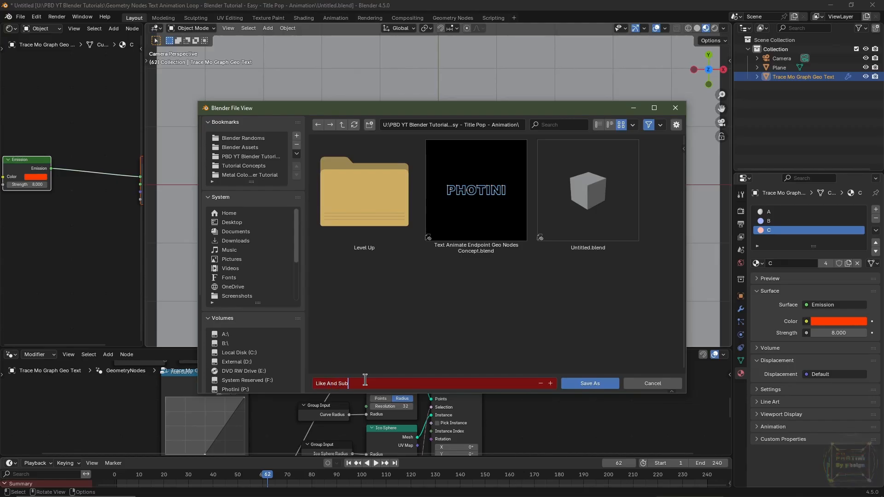
text(scribe)
key(Return)
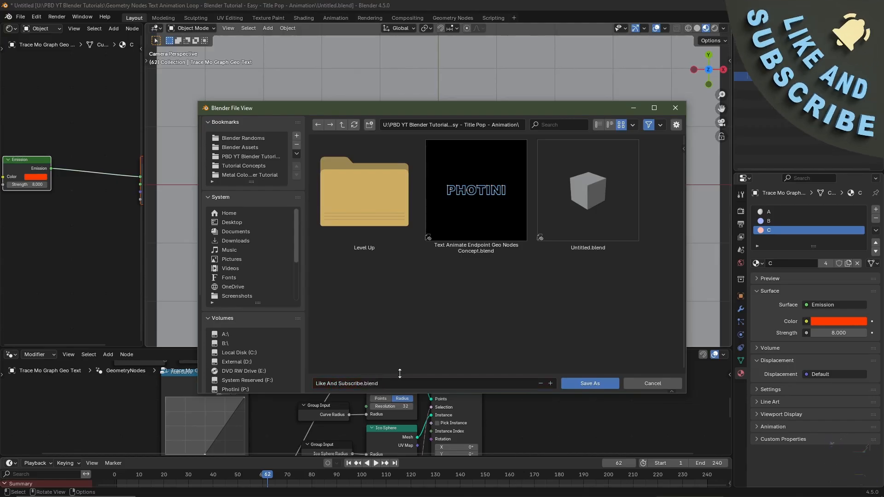
click(591, 385)
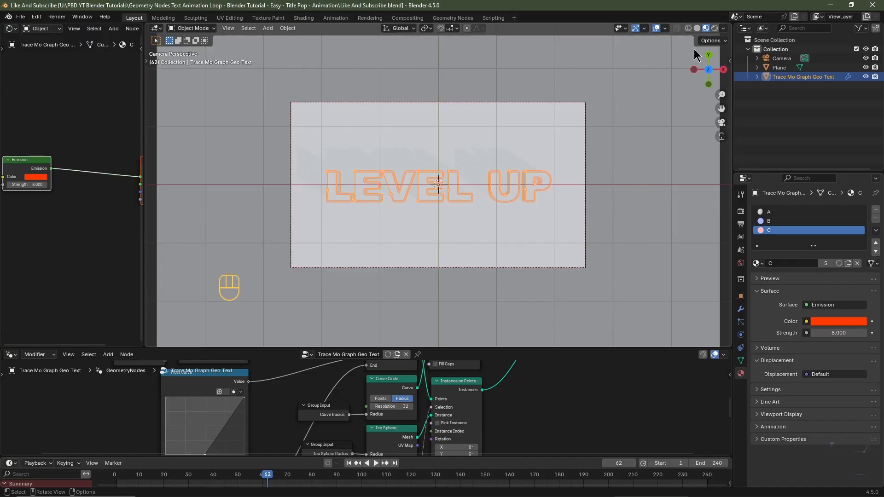
Switch the viewport to Rendered shading and hide the viewport overlays
click(714, 29)
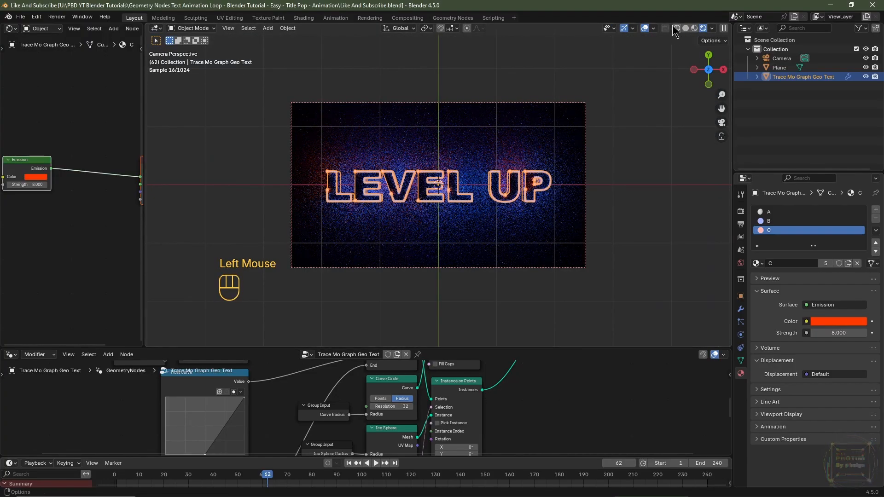
click(645, 29)
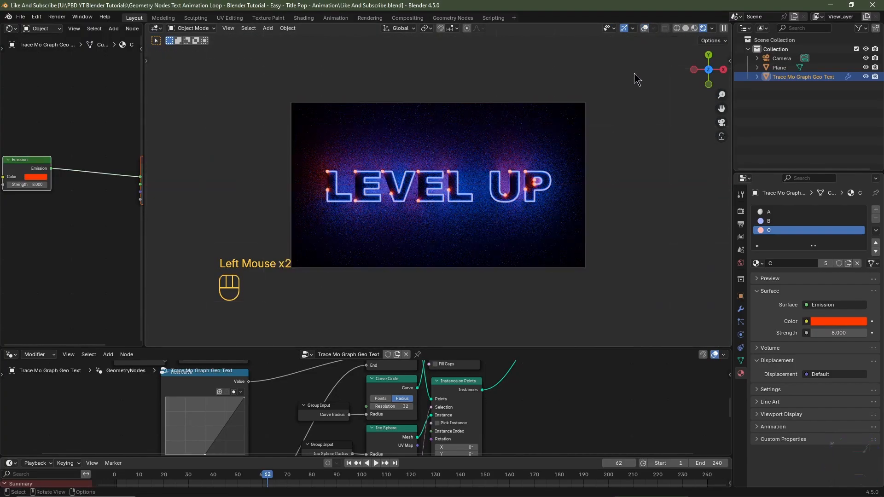
Zoom in on the rendered LEVEL UP text and show its Geometry Nodes modifier inputs
scroll(299, 226, up, 3)
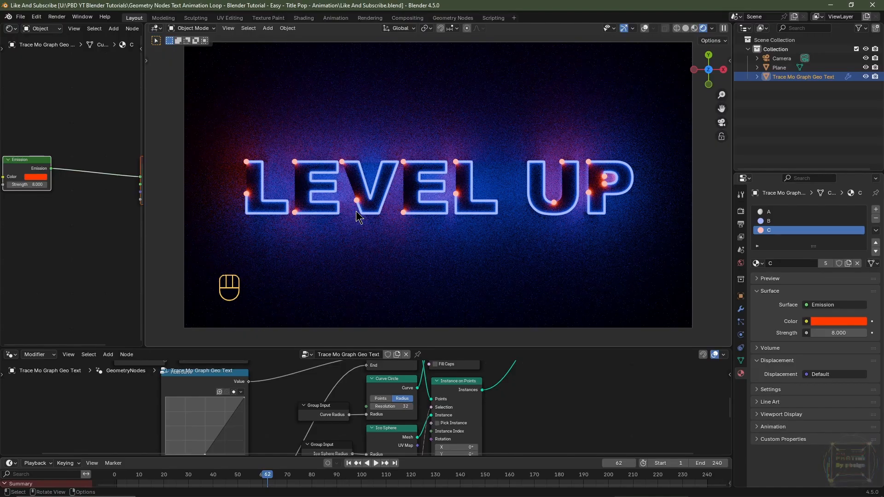
click(741, 308)
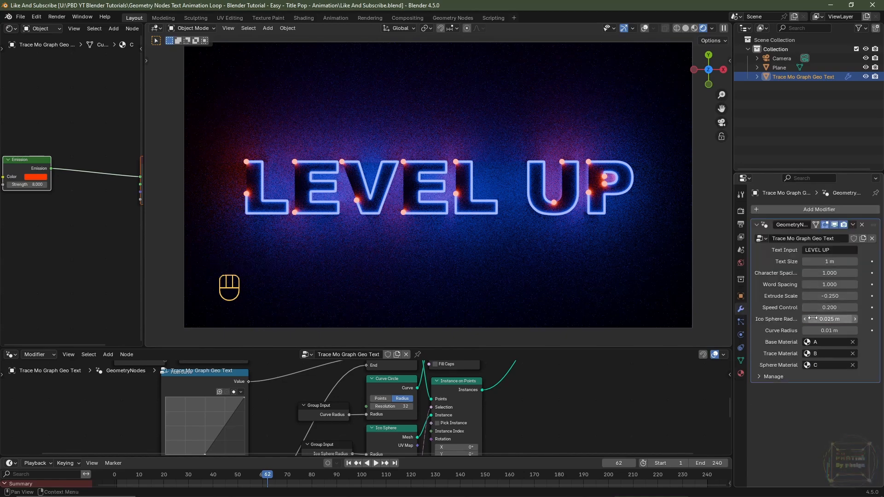
drag(812, 319, 789, 321)
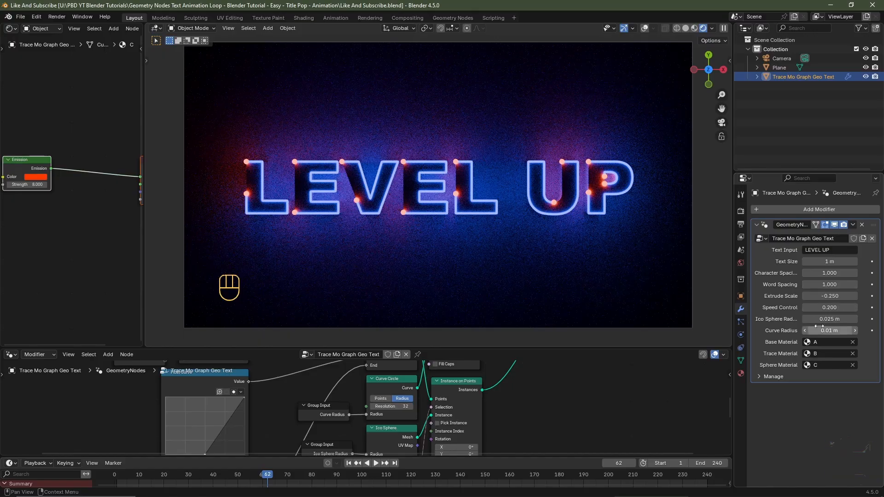
Try emission strengths of 100 and 10 on the red sphere material C
middle_drag(73, 217, 99, 226)
scroll(98, 225, up, 2)
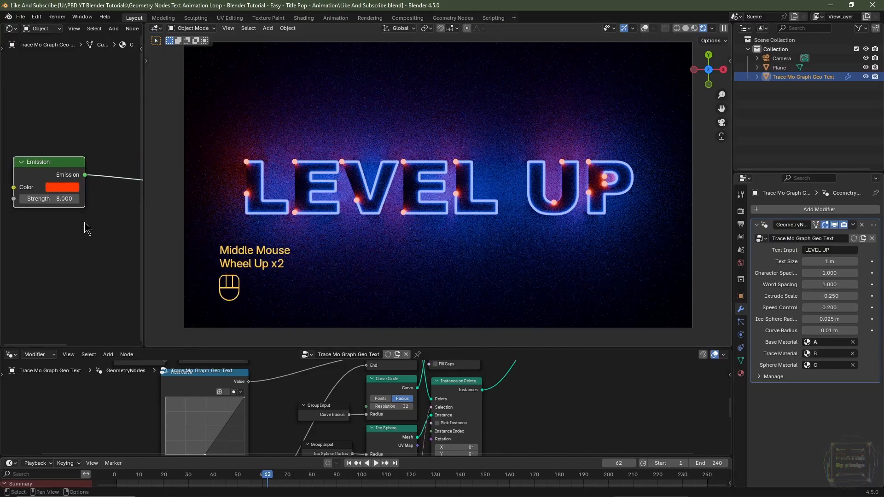
click(63, 199)
text(10)
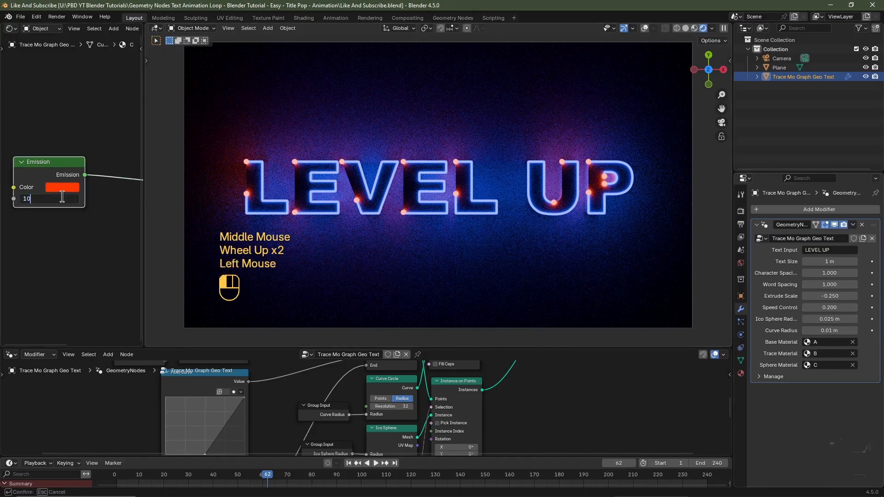
text(0)
key(Return)
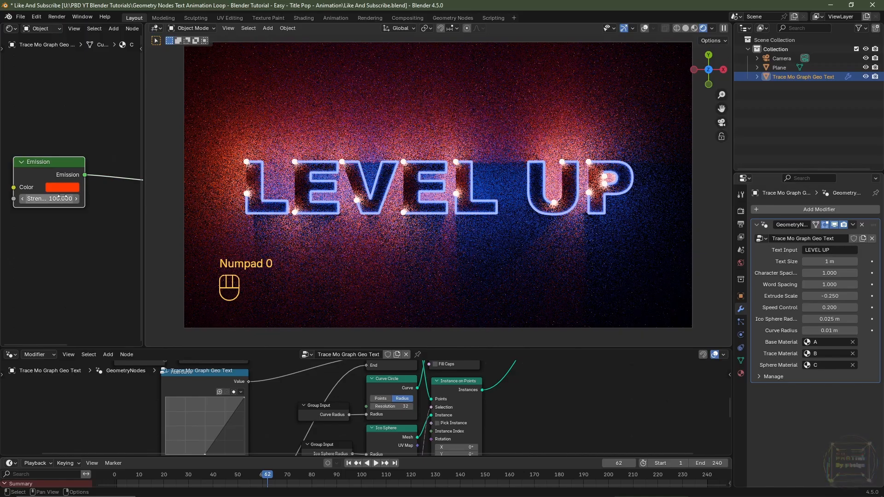
click(59, 198)
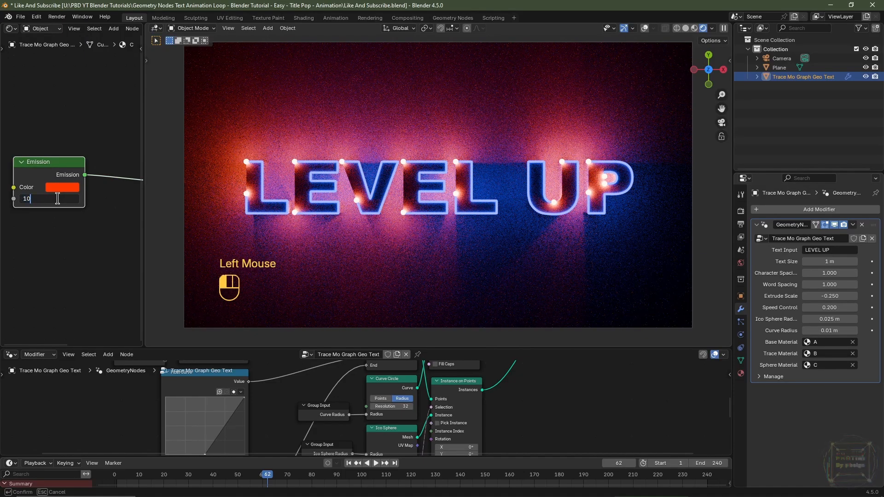
text(10)
key(Return)
Set the emission strength of sphere material C to 25
click(53, 198)
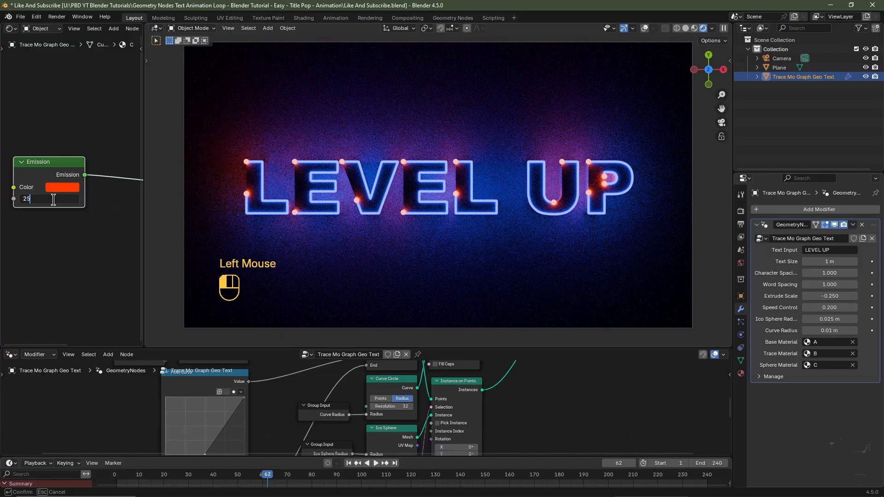
text(25)
key(Return)
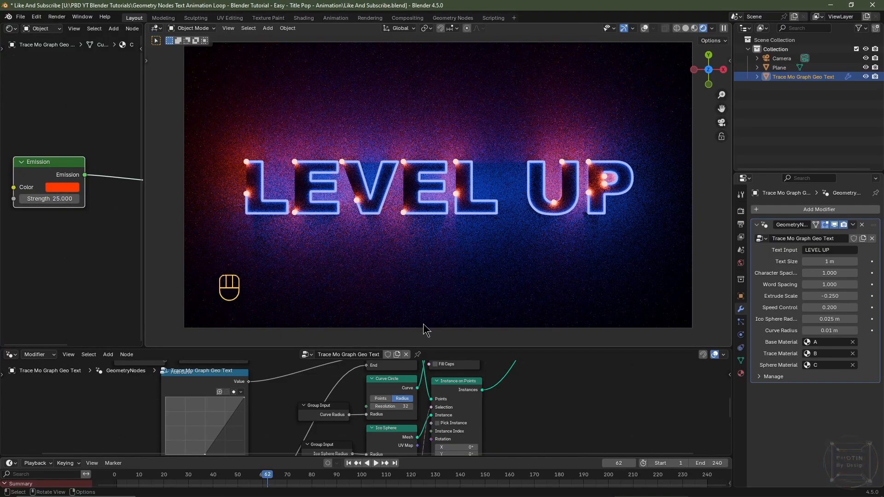
Play the animation from frame 1 and check the rendered glow at individual frames, ending on frame 60
click(348, 464)
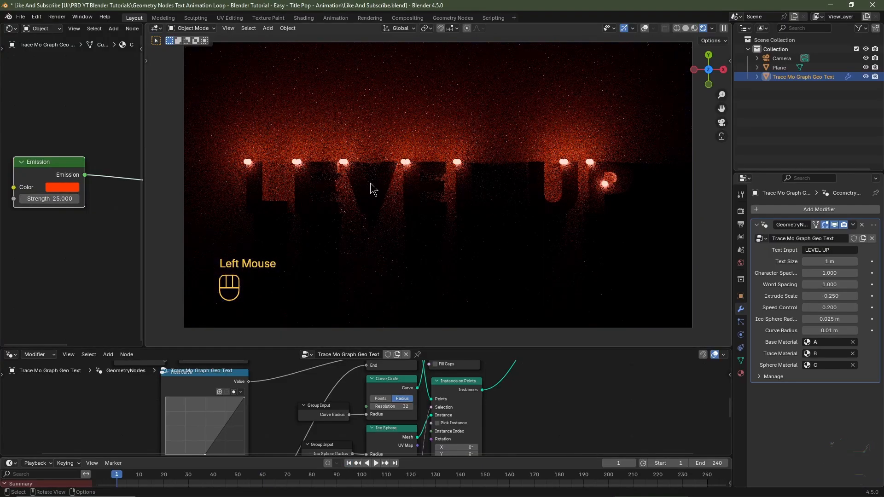
key(space)
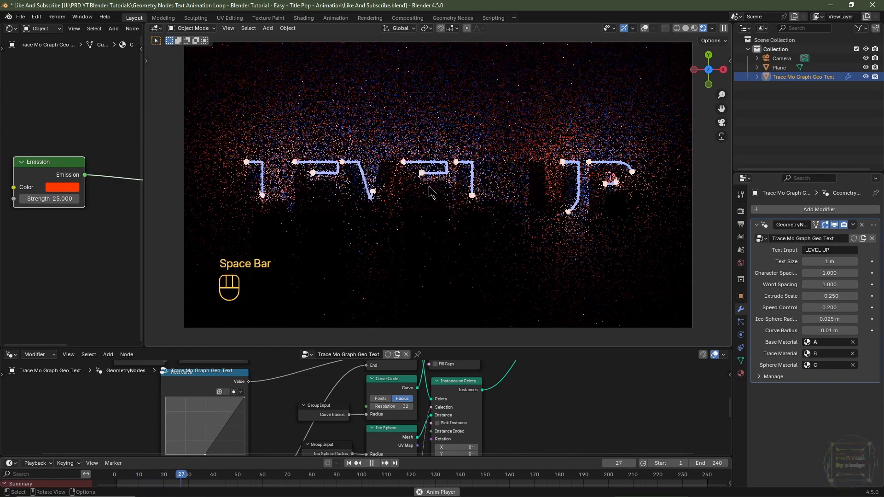
key(space)
key(space)
key(space)
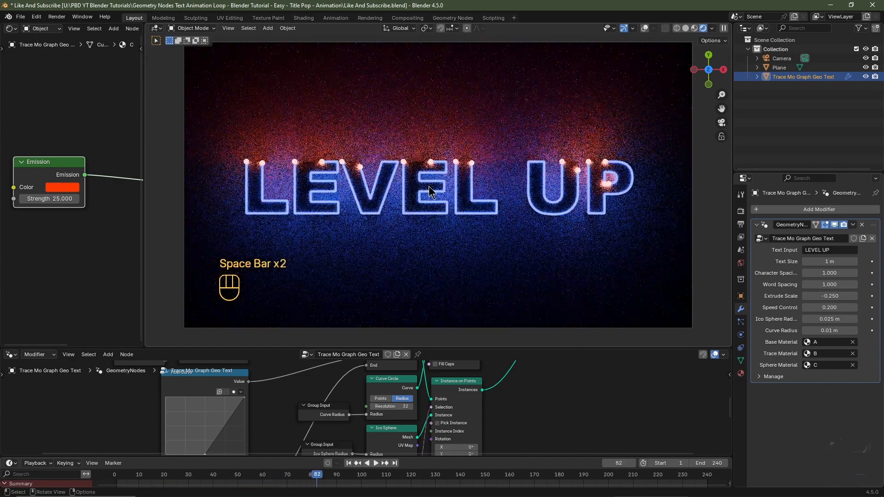
click(226, 479)
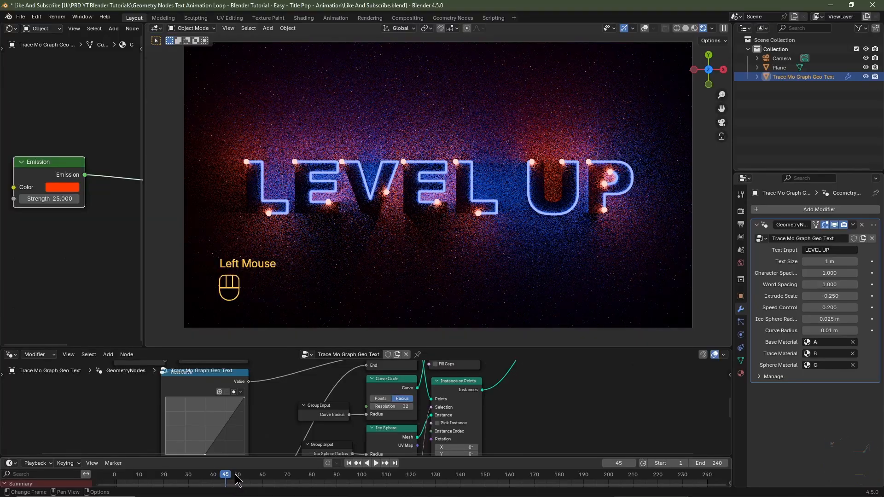
click(235, 479)
click(262, 479)
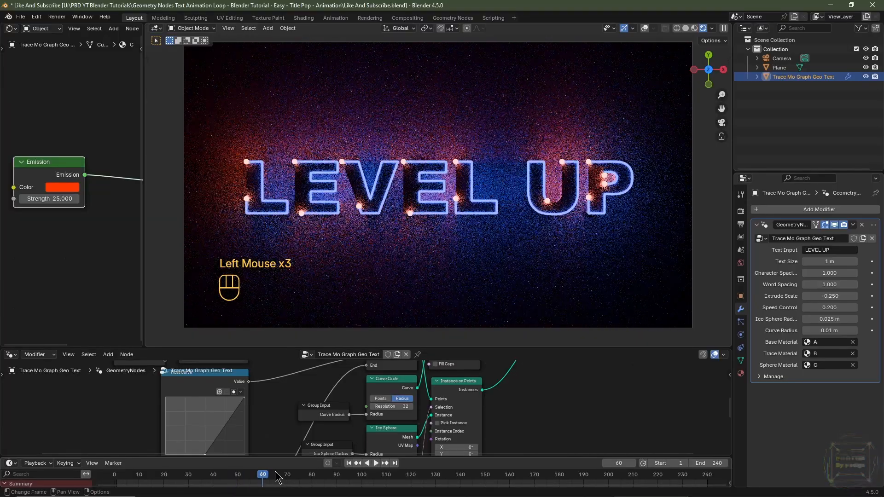
Set the maximum samples for the final render to 256
click(741, 212)
scroll(820, 258, down, 2)
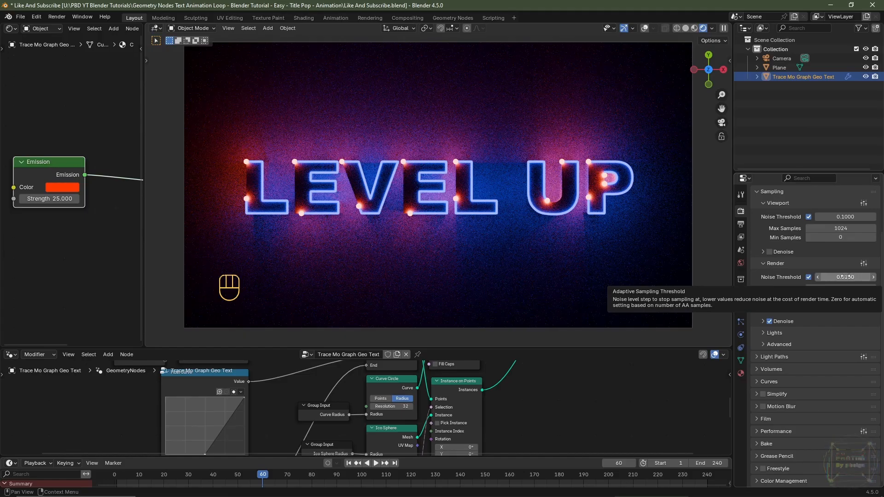
click(842, 289)
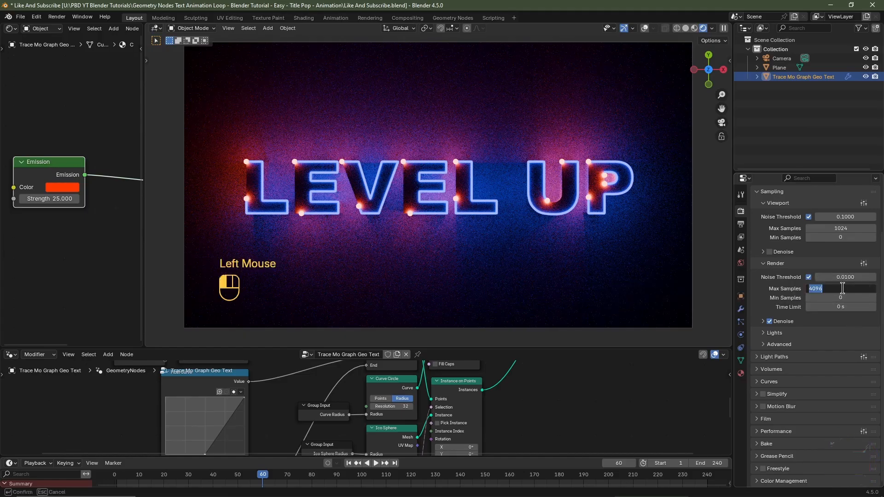
text(25)
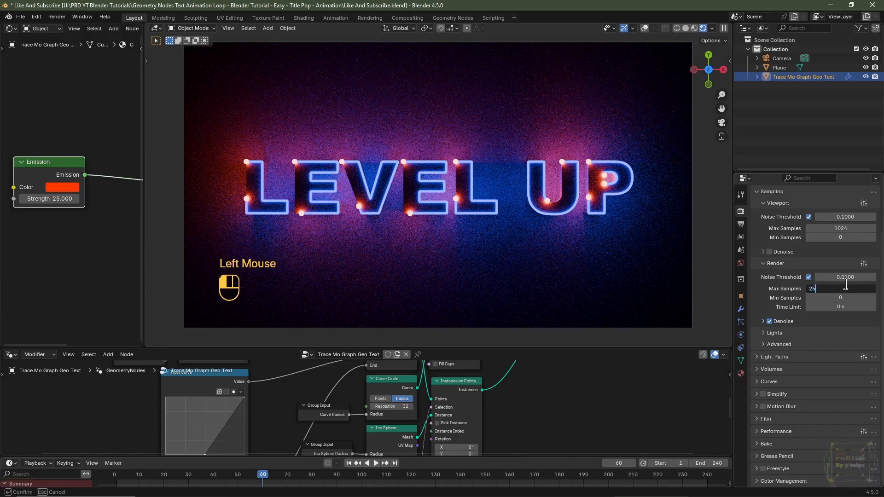
text(6)
key(Return)
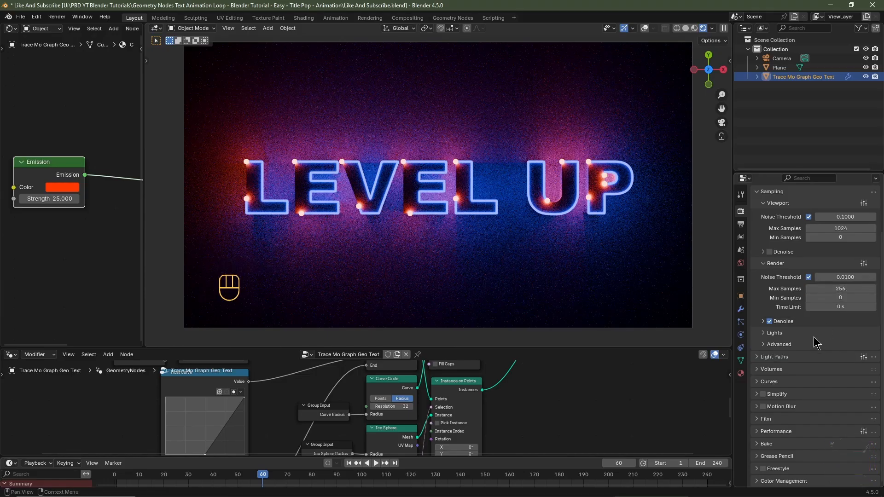
Turn off Light Tree in the render's light sampling settings
click(766, 333)
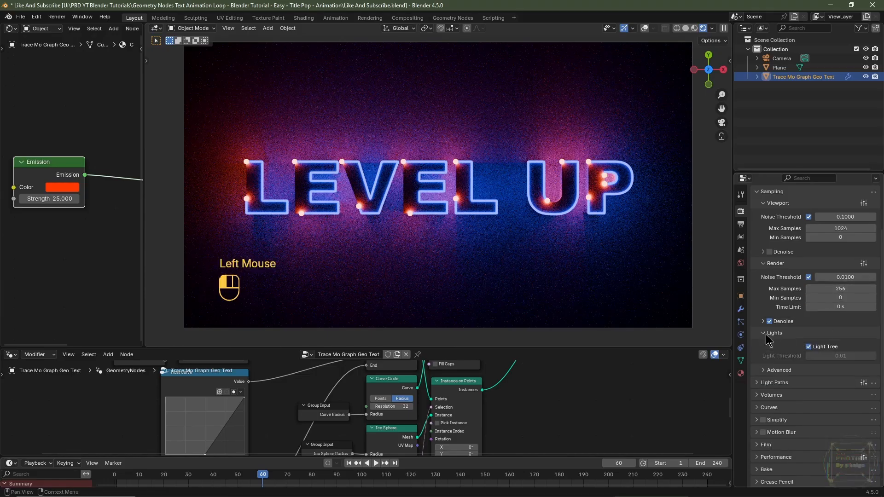
click(809, 347)
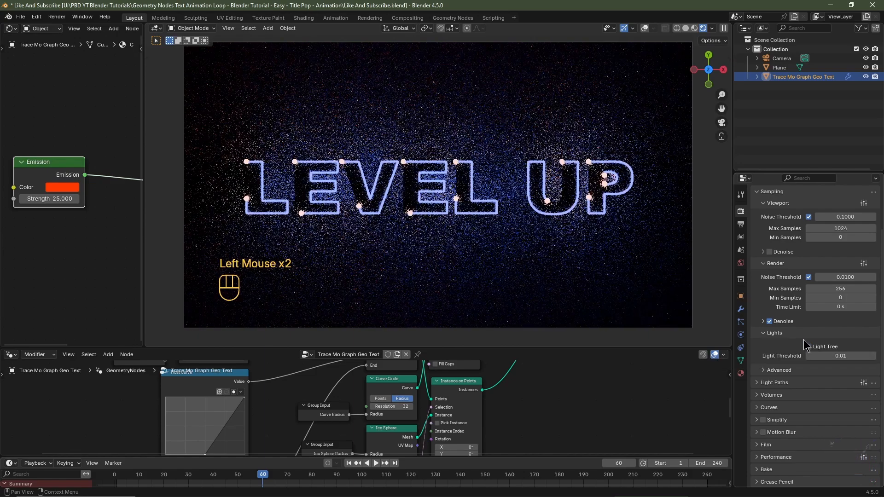
scroll(806, 347, down, 2)
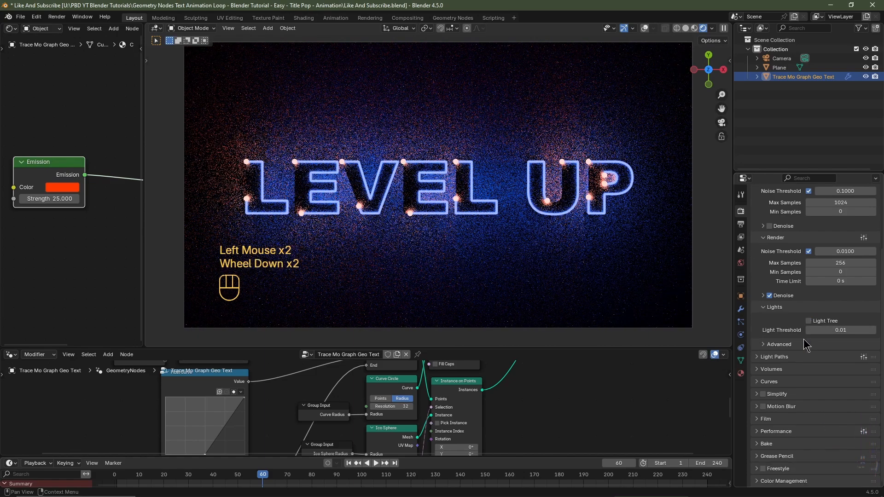
Disable both reflective and refractive caustics in the light path settings
click(765, 358)
scroll(782, 356, down, 2)
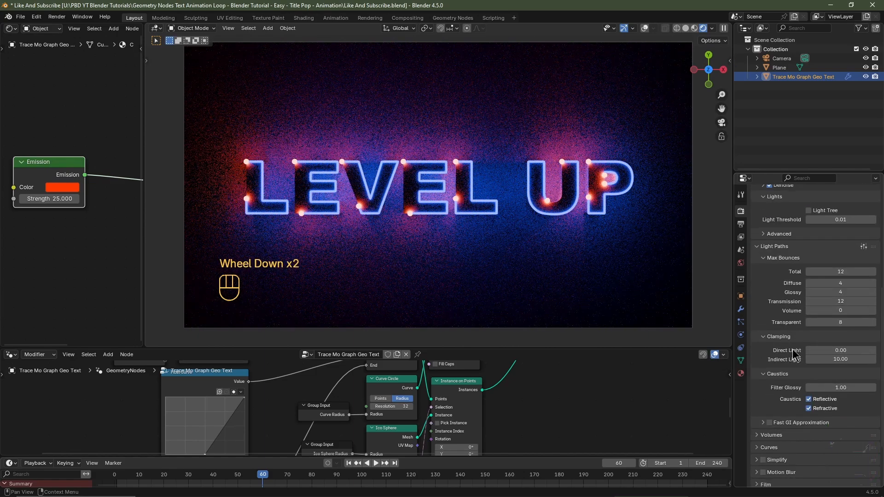
click(809, 399)
click(809, 408)
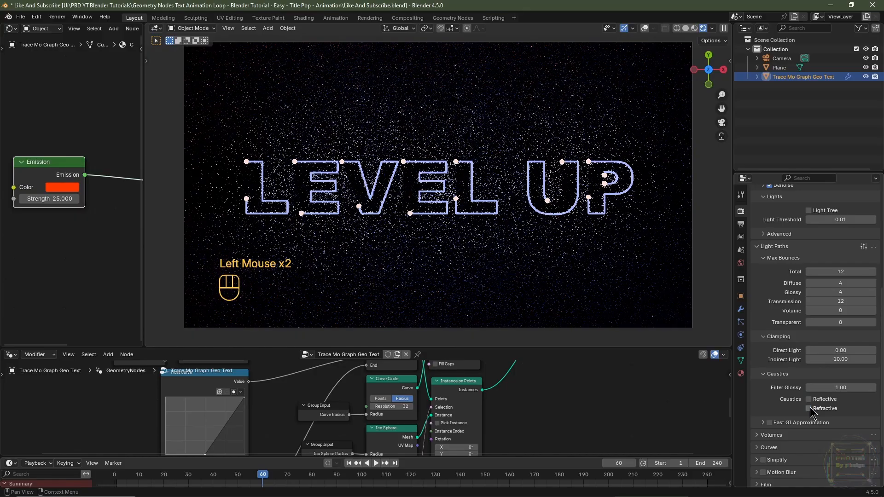
Choose the Level Up folder as the destination for the rendered frames
click(740, 224)
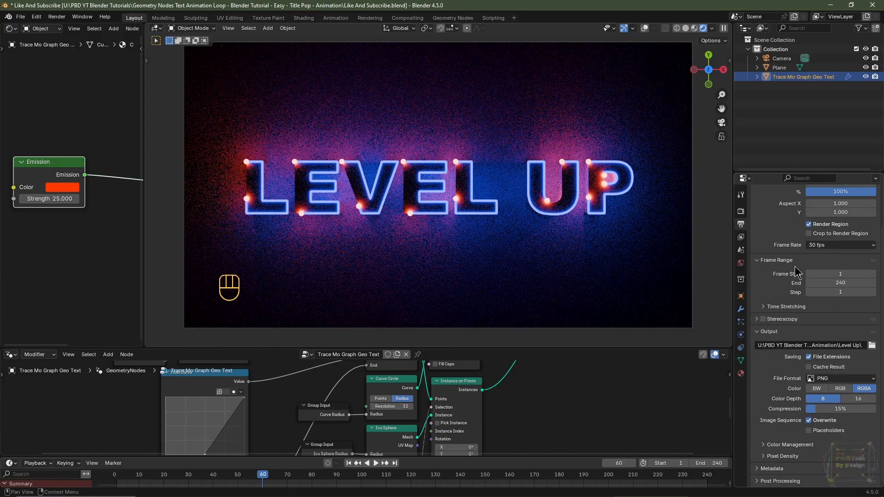
click(872, 346)
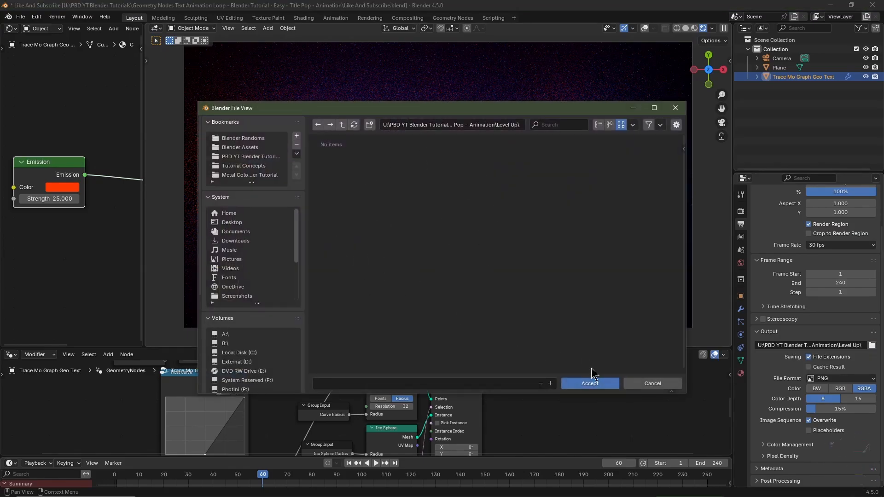
click(591, 383)
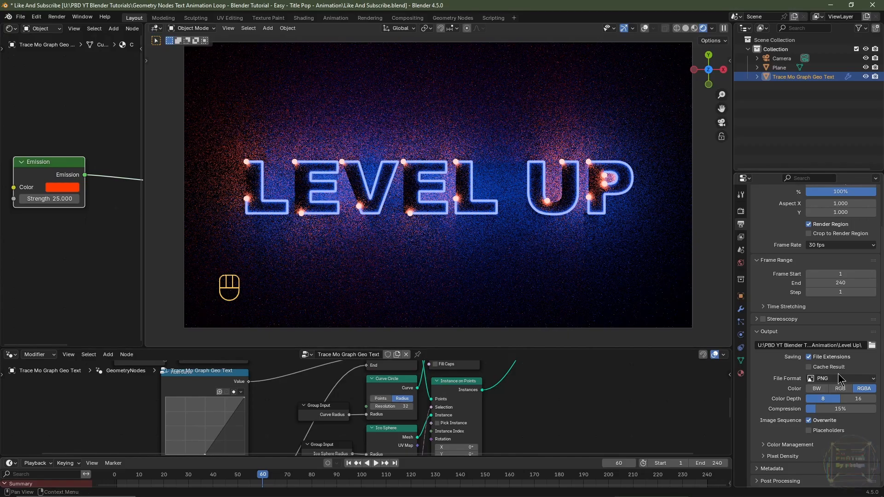
Try OpenEXR as the output file format with the DWAA (lossy) codec
click(835, 379)
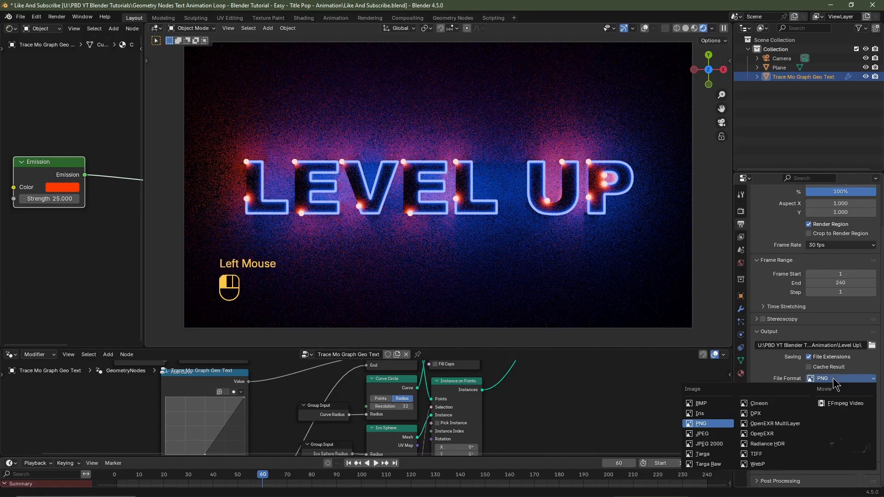
click(761, 434)
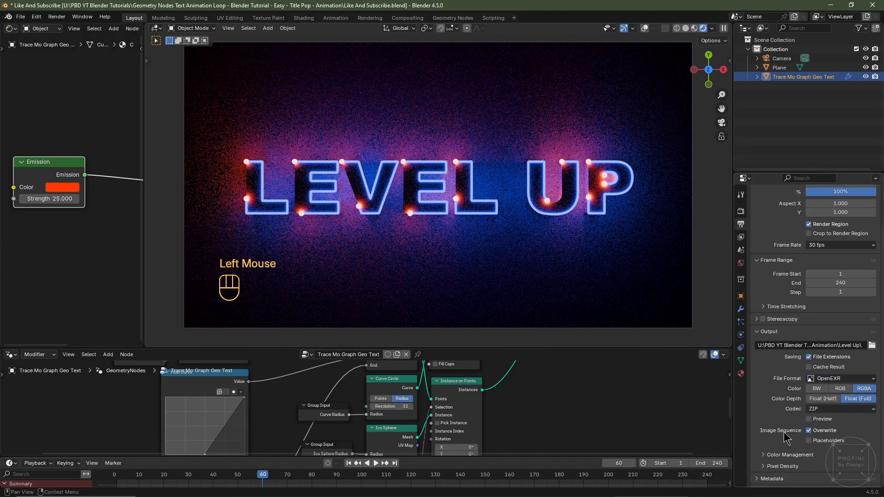
click(827, 408)
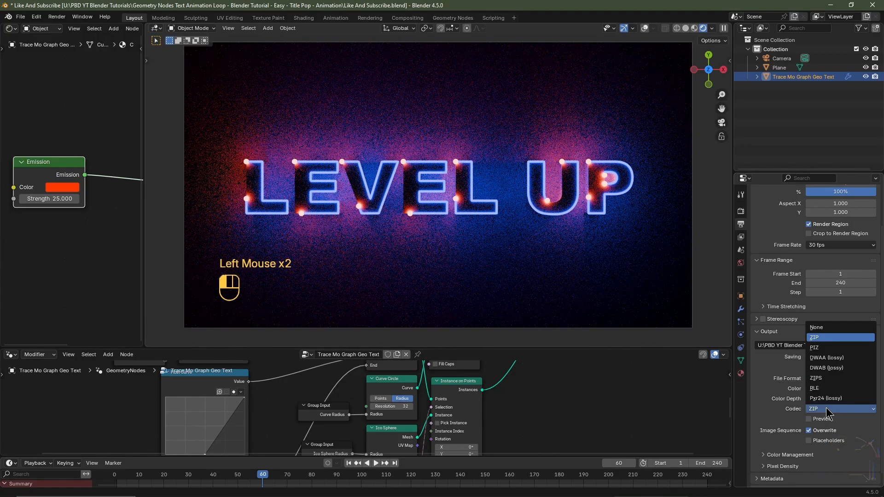
click(827, 358)
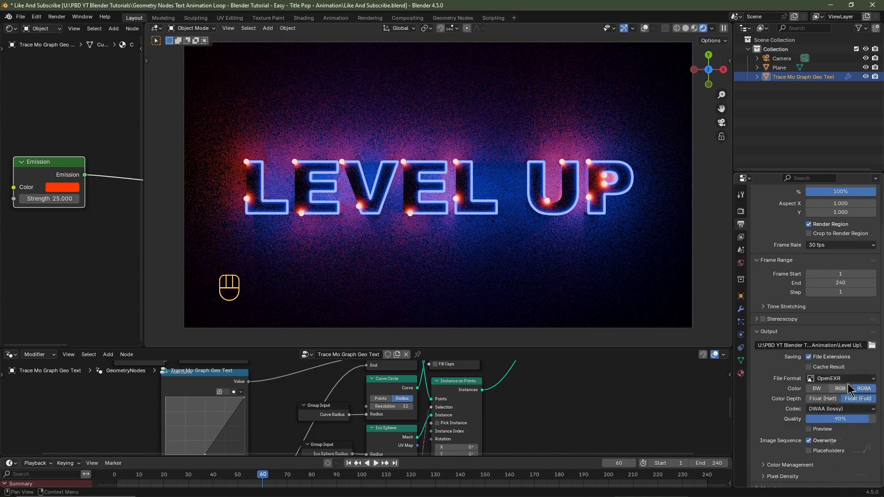
Set the output file format to PNG with RGB color at 16-bit depth
click(824, 383)
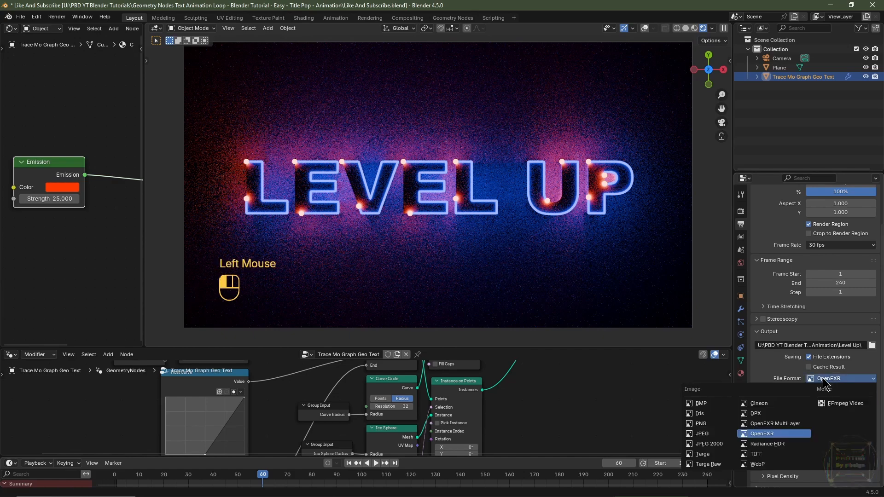
click(781, 423)
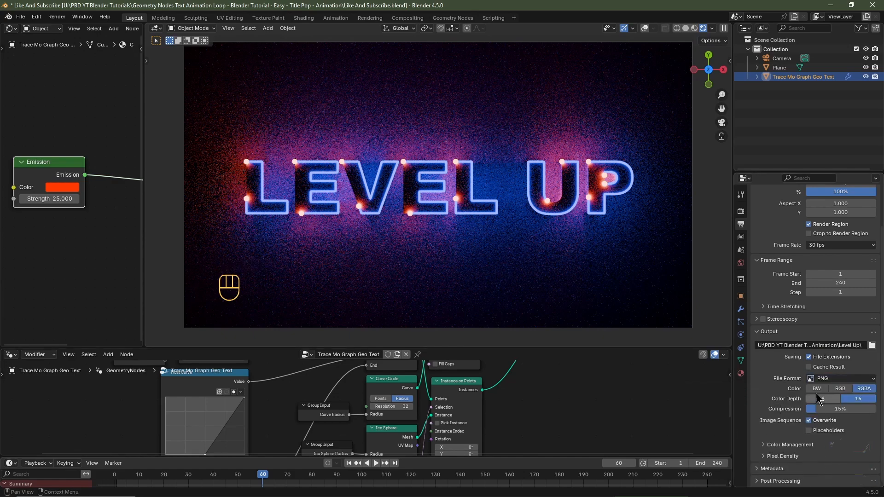
click(841, 389)
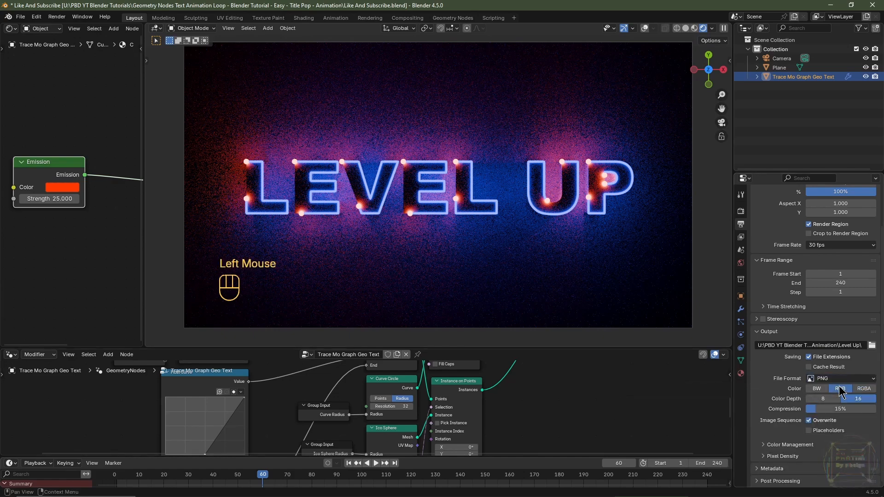
Return the viewport to Solid shading and show the overlays again
click(685, 28)
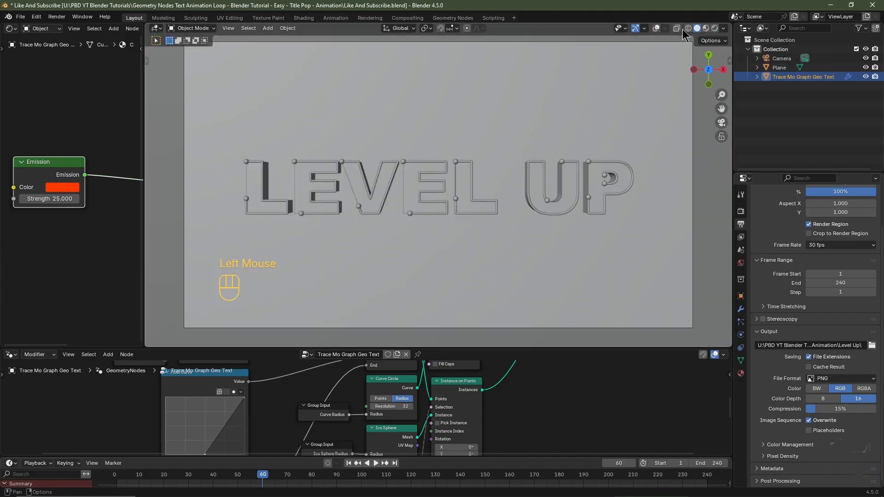
click(656, 28)
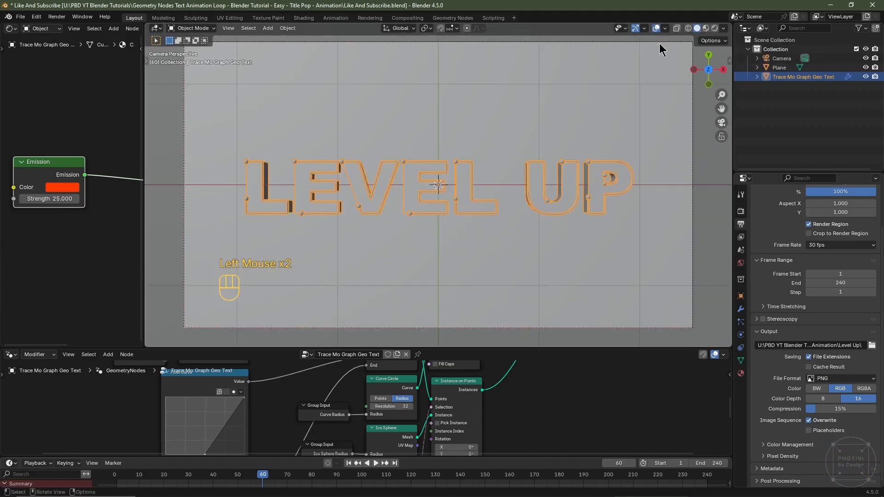
Select the camera, save the project and render frame 60 as a still image, closing the render result when finished
click(781, 58)
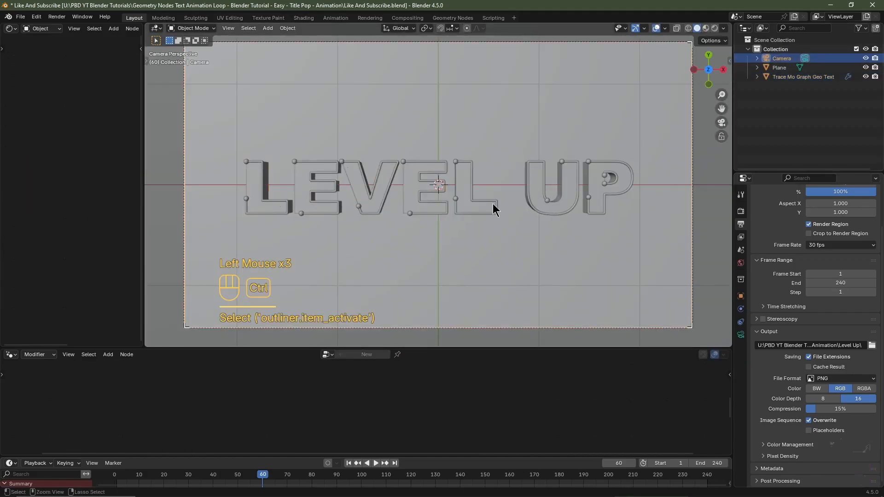
key(ctrl+s)
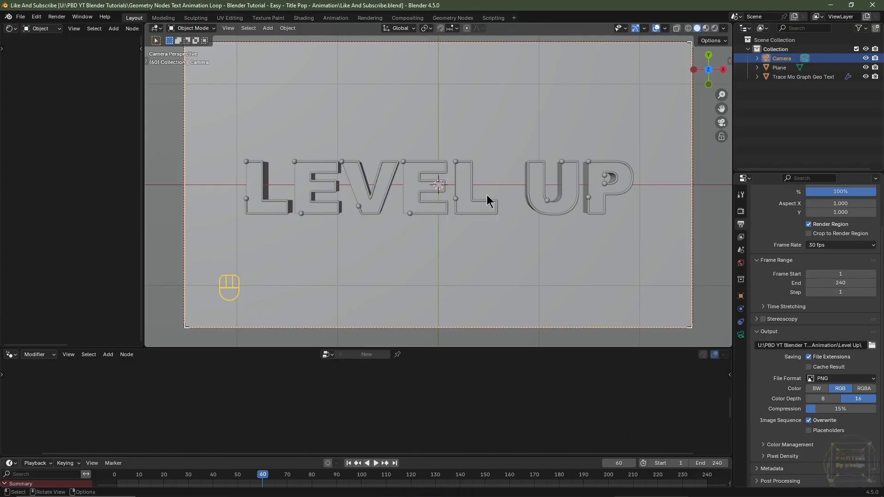
key(F12)
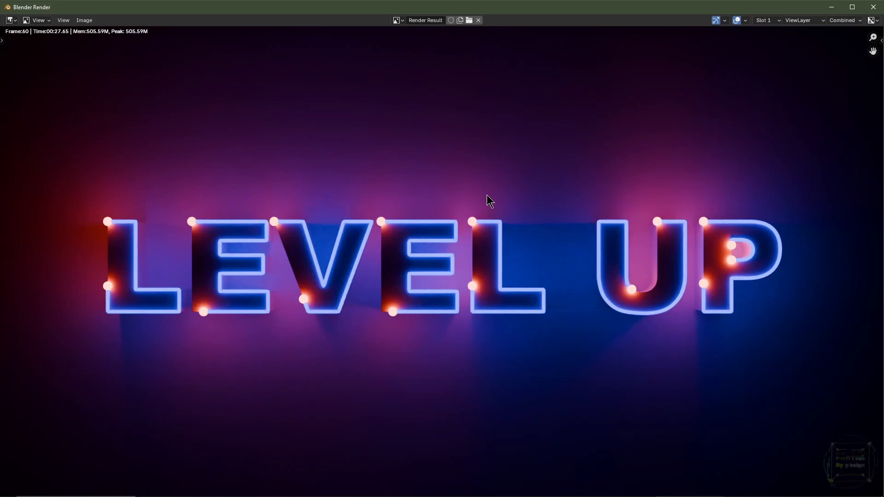
key(Escape)
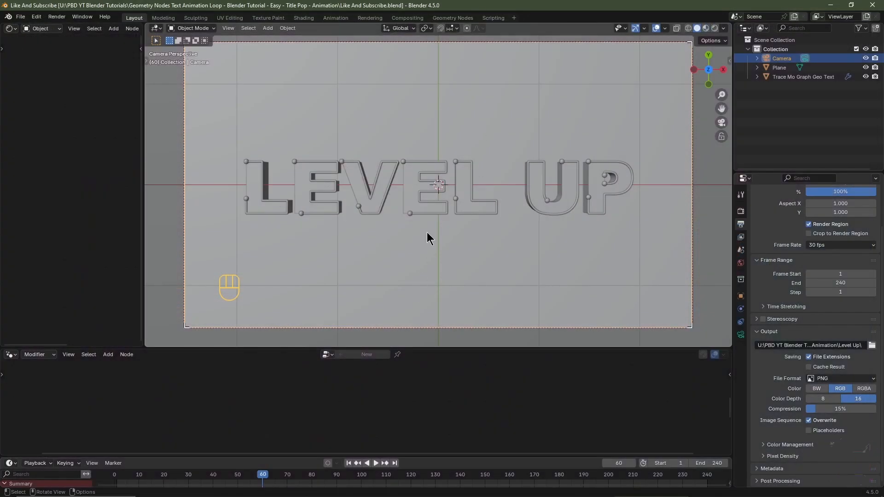
Enable nodes in the compositor, enlarge the node editor and fit the backdrop image to it
click(407, 17)
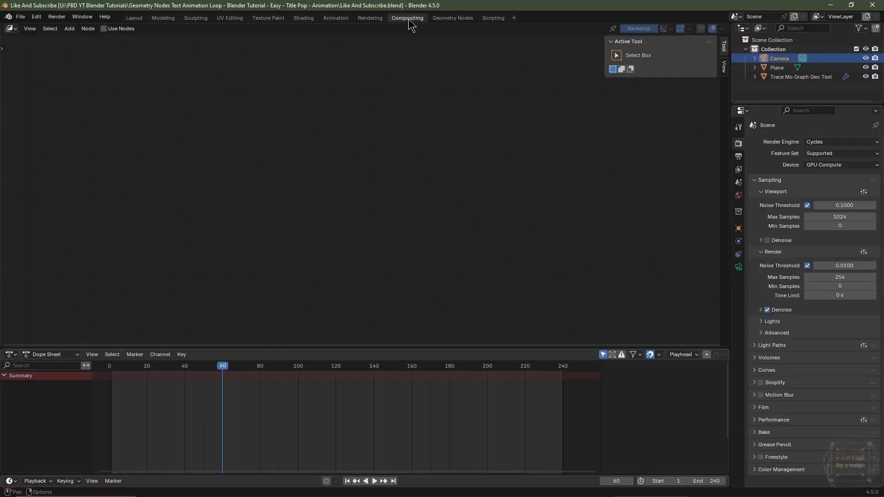
click(113, 30)
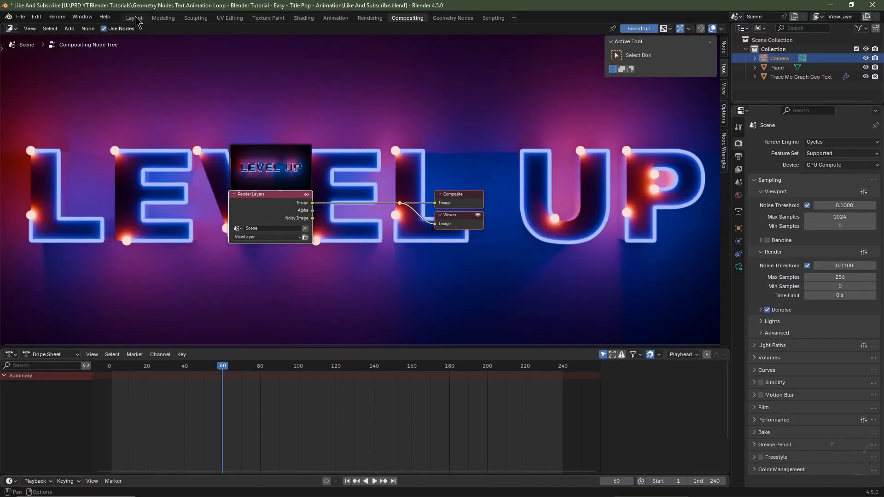
click(724, 90)
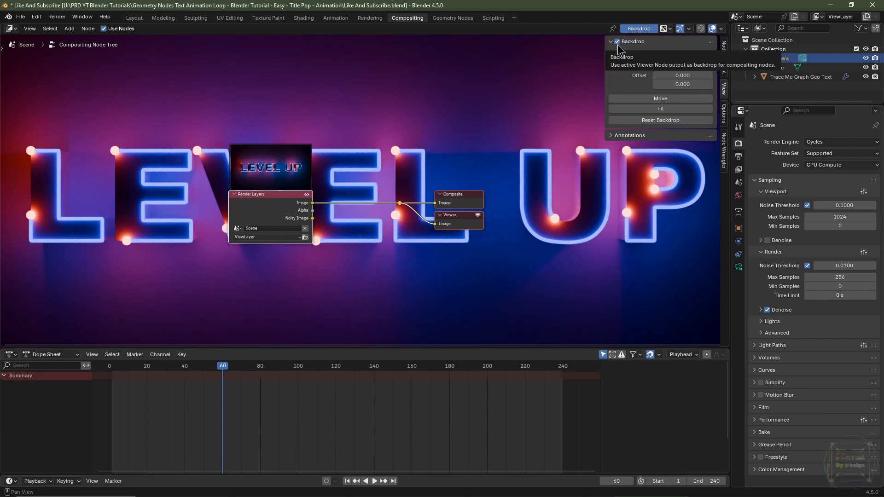
click(651, 109)
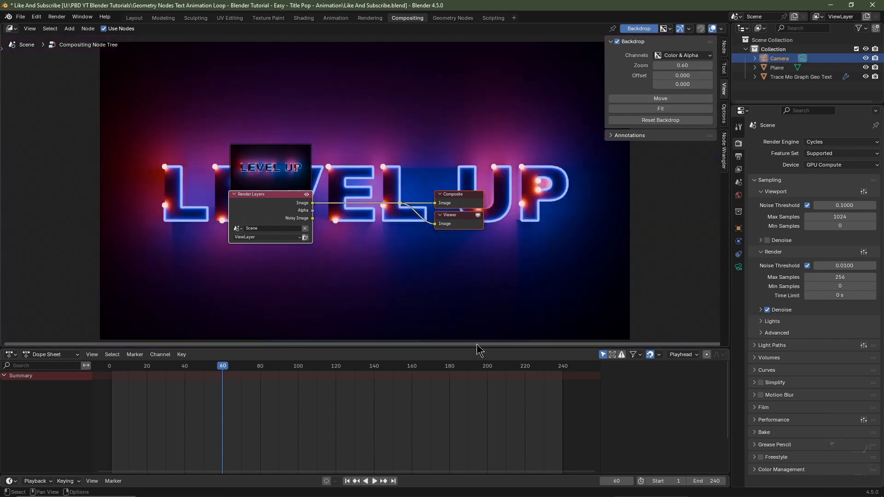
drag(461, 346, 461, 429)
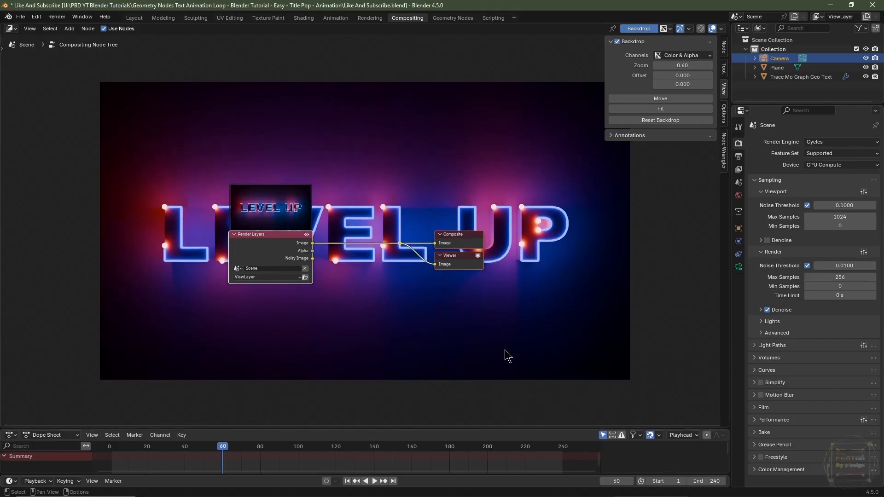
click(631, 108)
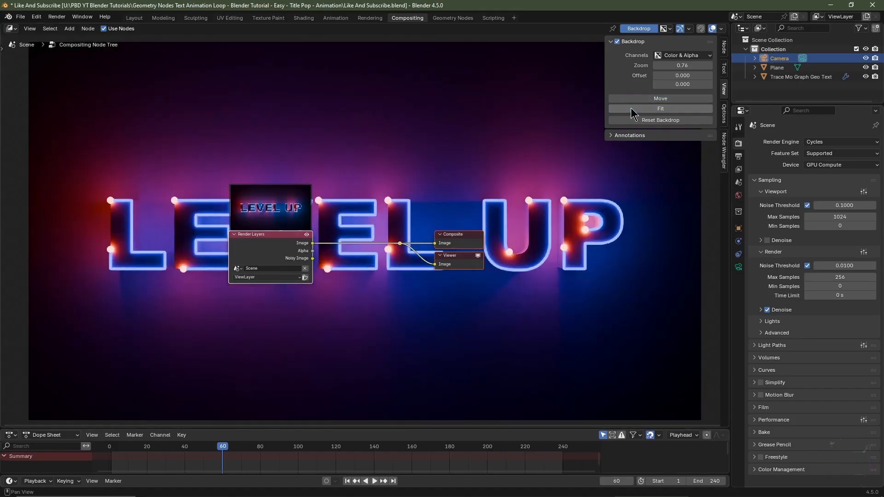
key(n)
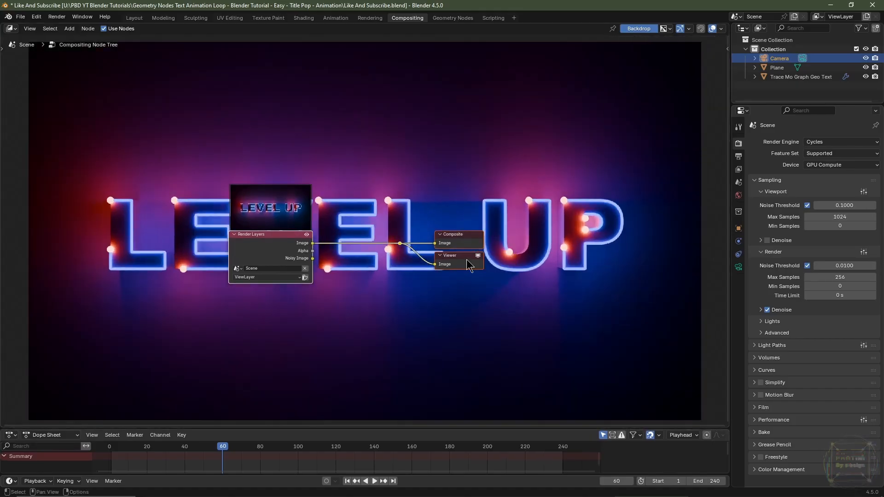
Insert a Glare node between Render Layers and the output nodes and set its type to Bloom
scroll(374, 308, up, 3)
drag(350, 243, 145, 244)
key(shift+a)
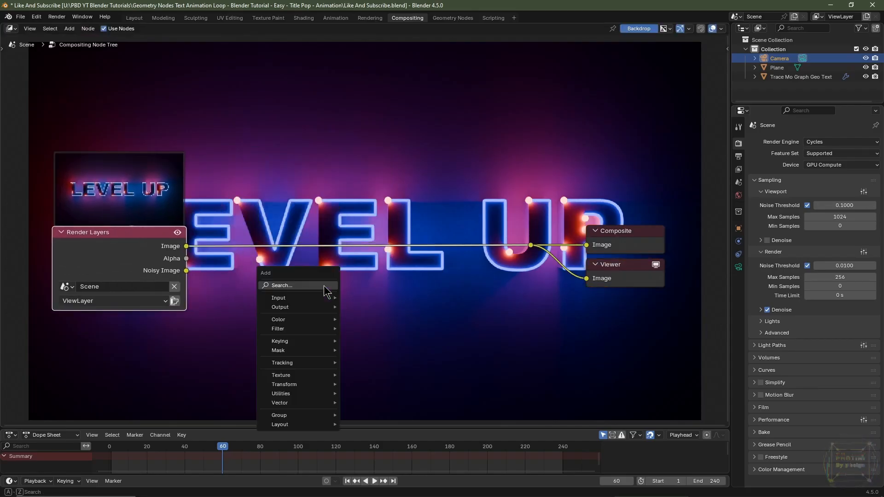
mouse_move(308, 329)
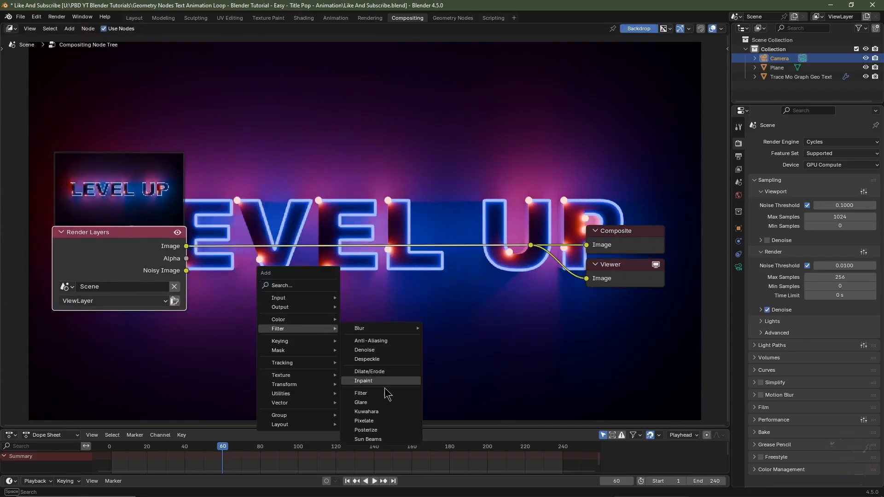
click(388, 403)
click(282, 171)
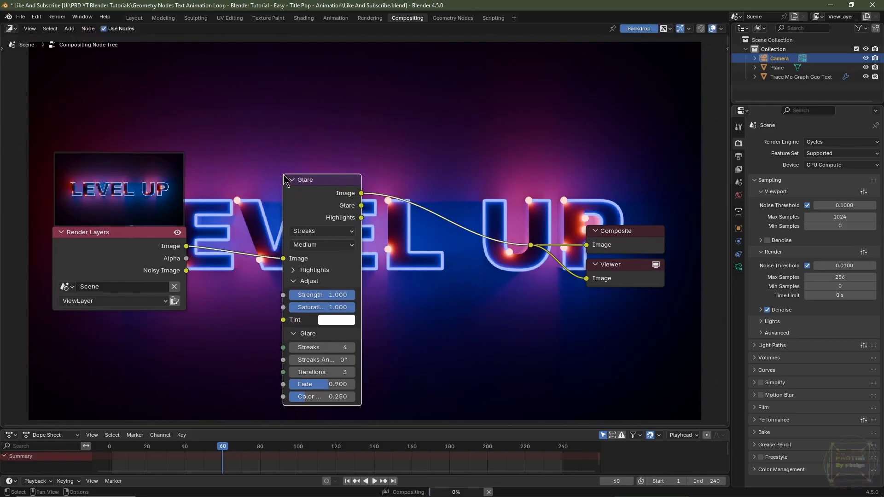
click(324, 230)
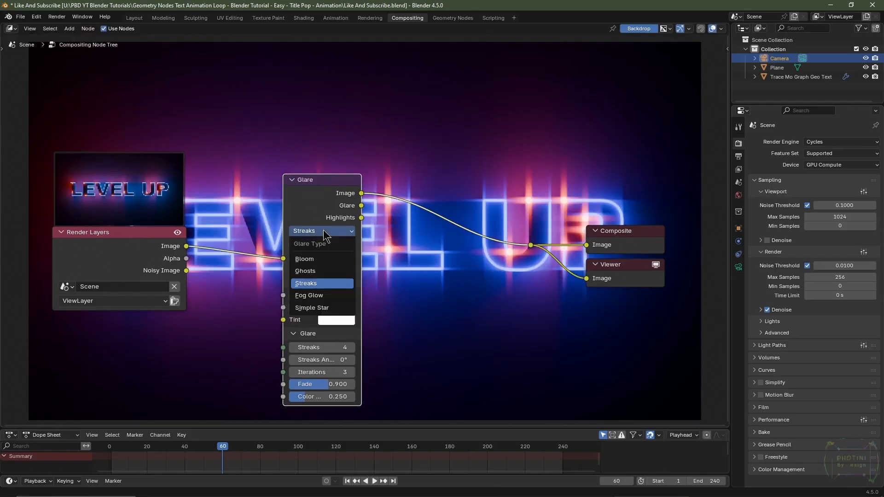
click(316, 263)
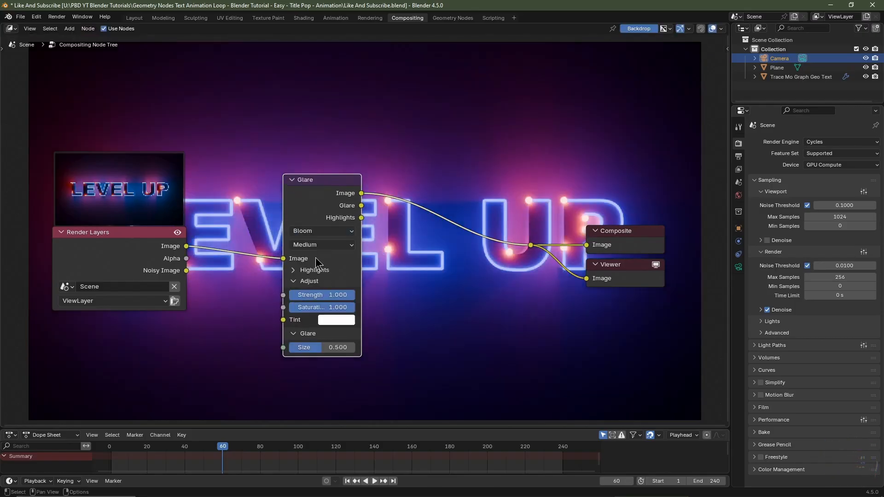
Try Glare sizes of 0.1 and 0.05 for the bloom
click(342, 348)
text(.1)
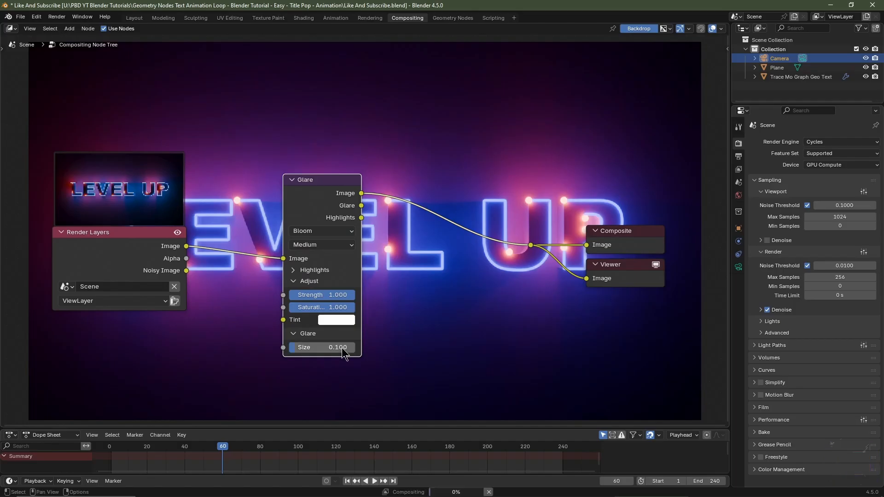
key(Return)
click(341, 347)
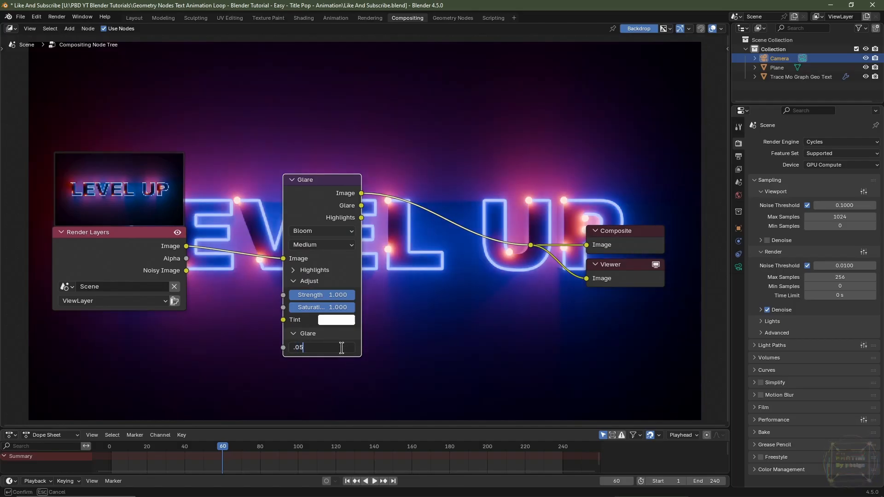
key(Return)
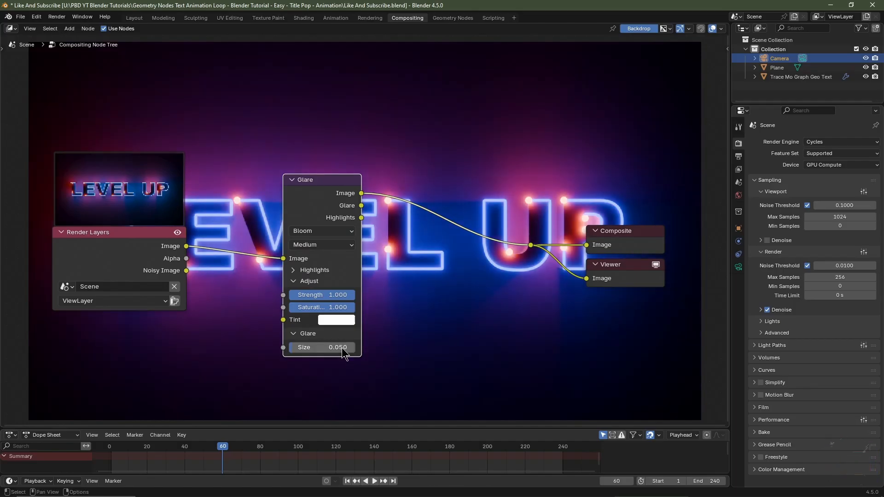
Set the Glare node's size to 0.02 and its strength to 0.25
click(342, 348)
text(.0)
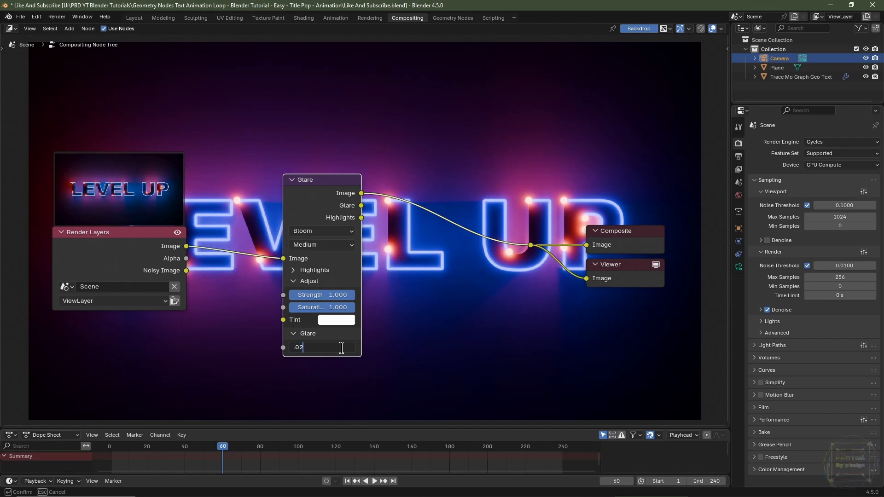
text(2)
key(Return)
scroll(478, 281, up, 1)
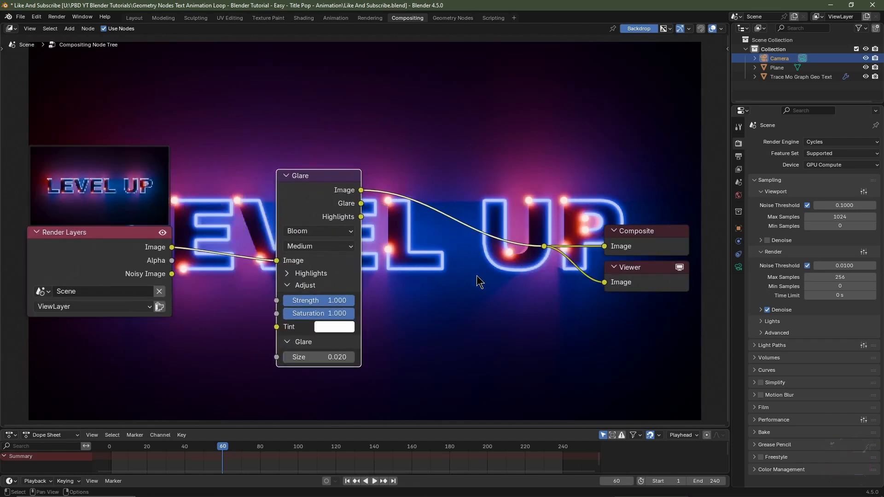
middle_drag(447, 299, 444, 285)
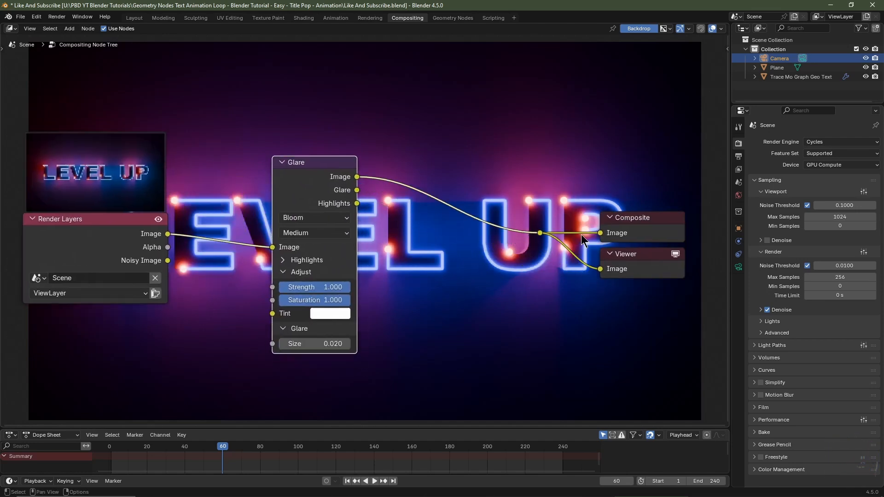
click(325, 286)
key(BackSpace)
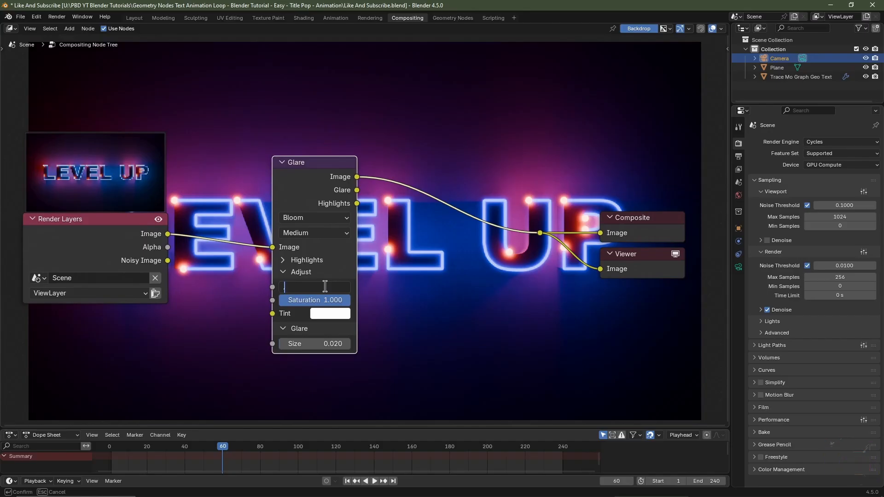
text(.25)
key(Return)
Make room beside the Glare node and add an Ellipse Mask node below the image link
middle_drag(513, 300, 449, 266)
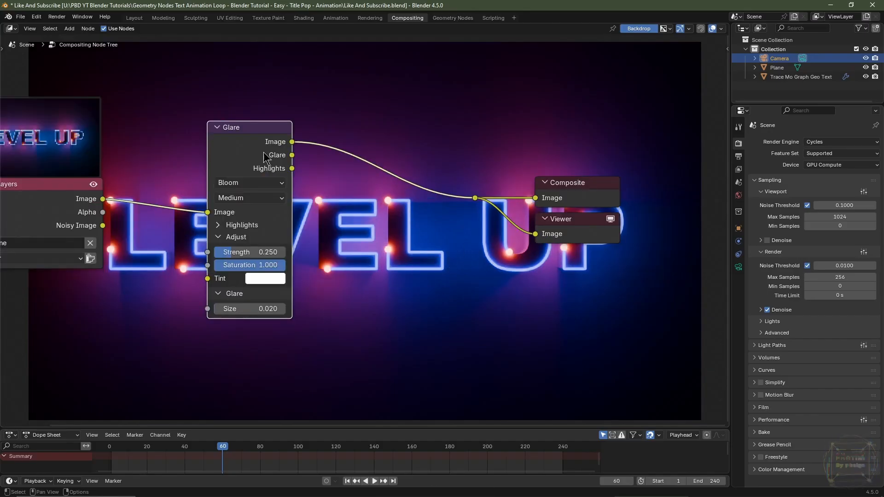
drag(263, 152, 206, 146)
key(shift+a)
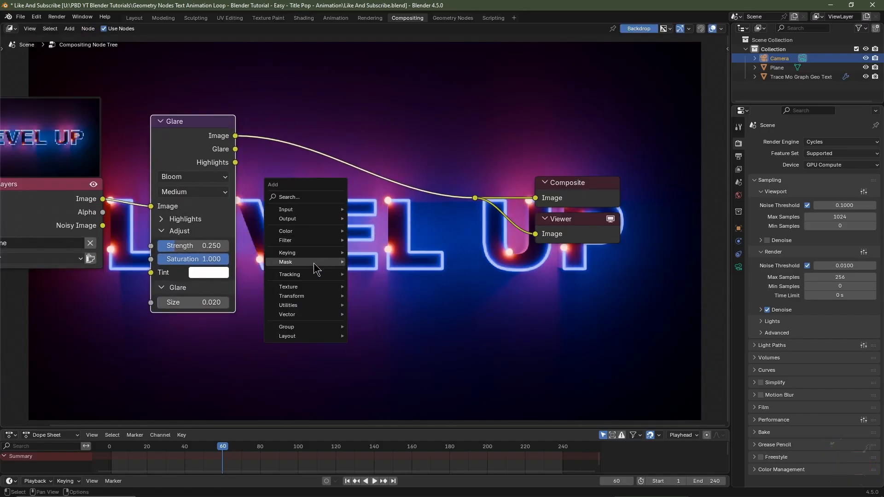
mouse_move(314, 269)
click(392, 297)
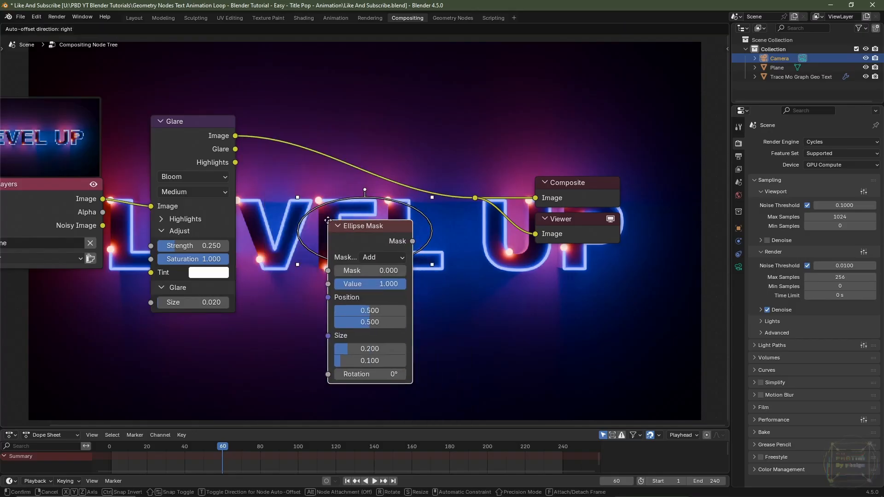
click(331, 229)
Enlarge the ellipse mask to a size of about 0.942 by 0.508 and move its node closer to Glare
drag(371, 357, 424, 357)
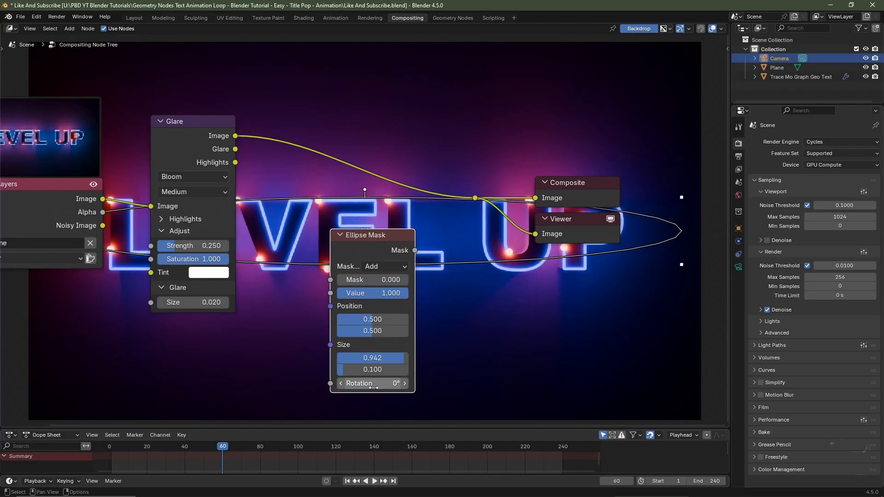
drag(369, 369, 398, 369)
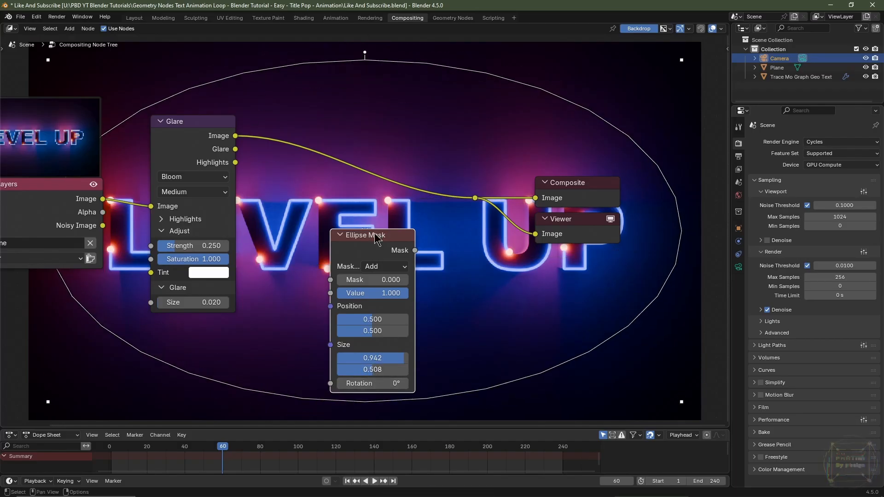
drag(376, 237, 312, 248)
Insert a Mix Color node before the outputs, with the ellipse mask driving Factor and the Glare image feeding B
key(shift+a)
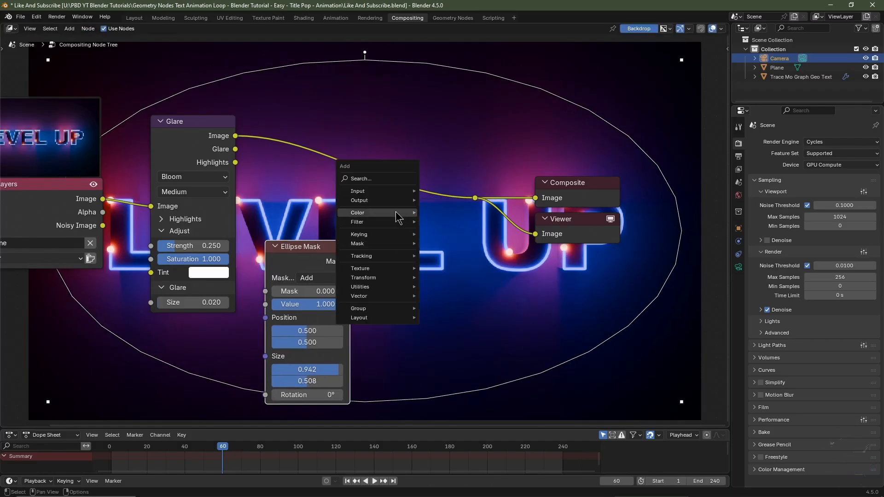
mouse_move(396, 215)
mouse_move(440, 226)
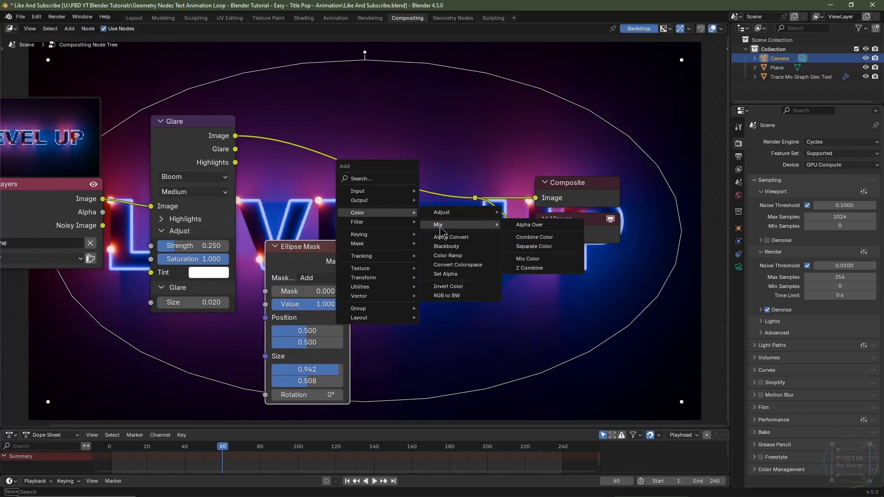
click(549, 263)
click(345, 281)
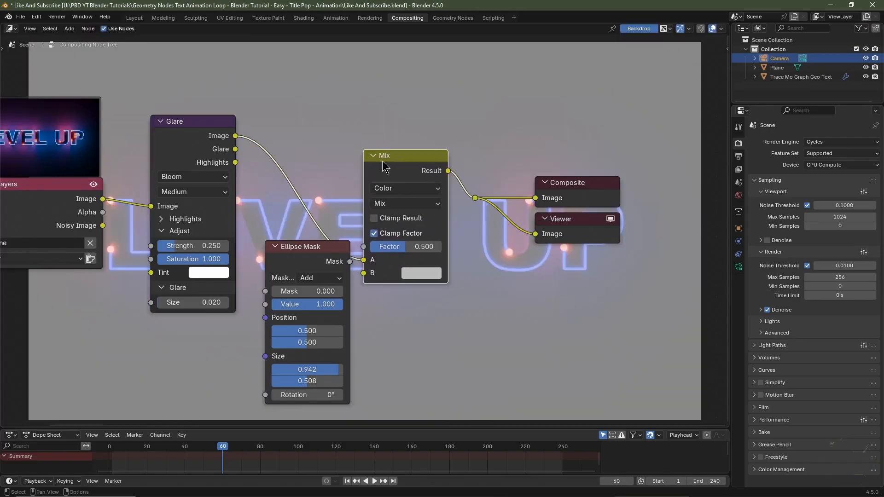
drag(350, 261, 364, 274)
Set the Mix node's A color to black and place the Ellipse Mask node under the Glare node
click(414, 261)
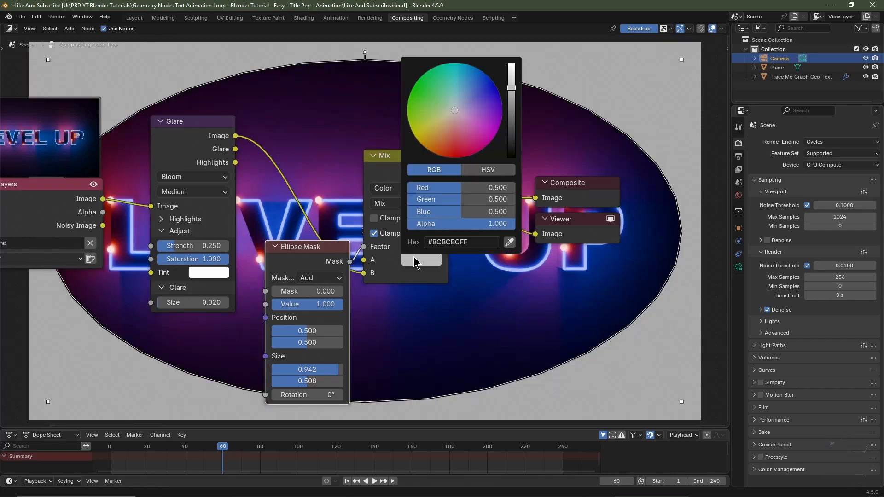
scroll(414, 257, down, 10)
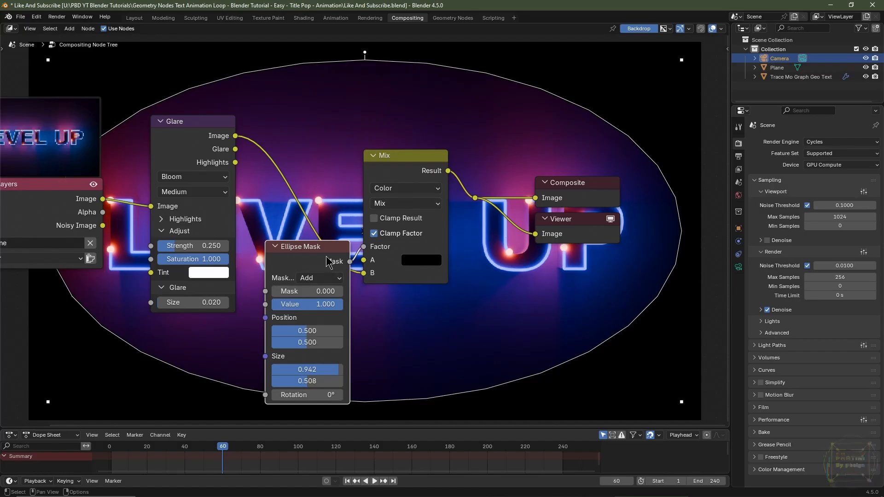
drag(326, 257, 214, 341)
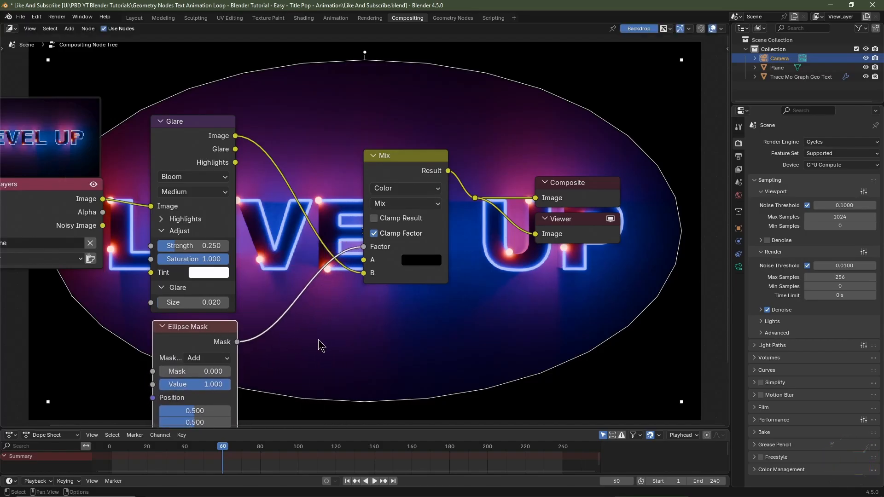
Insert a Blur node on the link between Ellipse Mask and the Mix Factor, with its filter type set to Fast Gaussian
middle_drag(366, 351, 379, 316)
key(shift+a)
mouse_move(379, 316)
mouse_move(419, 316)
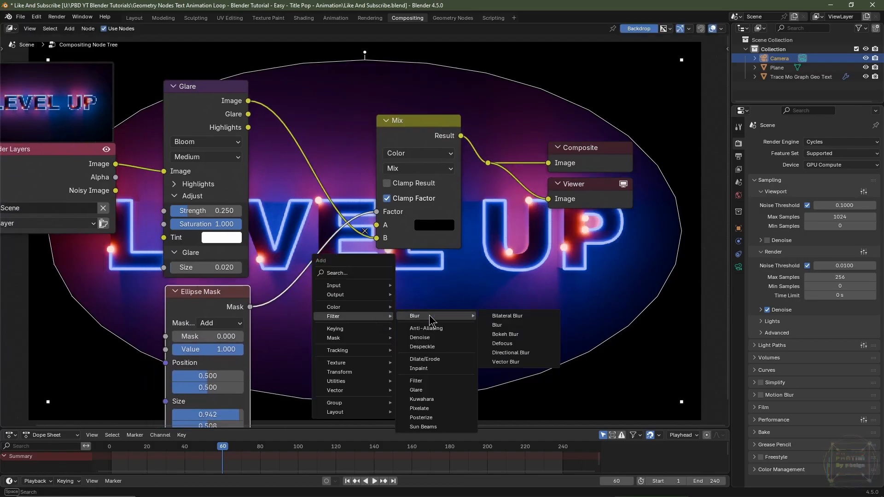
click(497, 327)
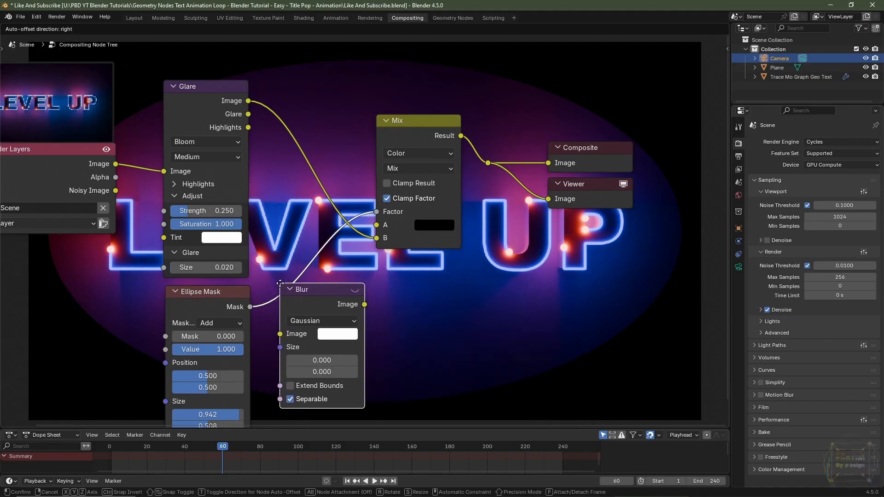
click(280, 283)
click(302, 321)
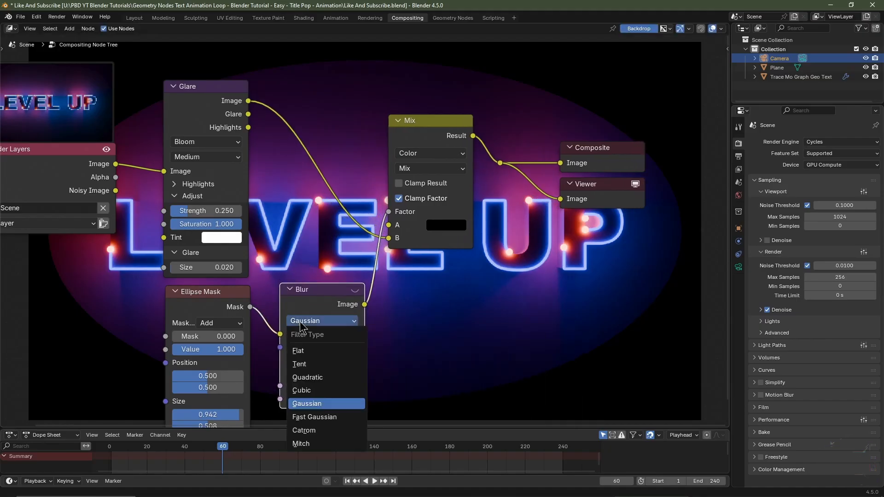
click(314, 417)
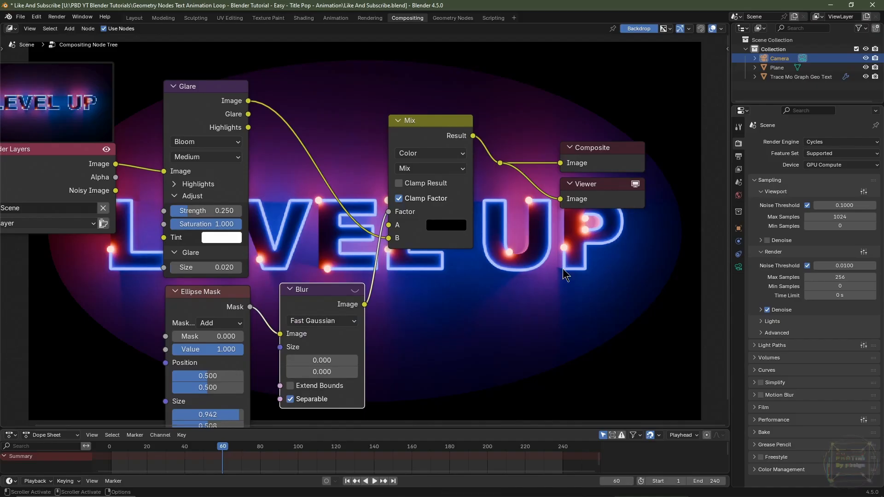
Try a size of 250 on both axes of the Blur node and settle on 500 for both
drag(322, 360, 322, 371)
text(2)
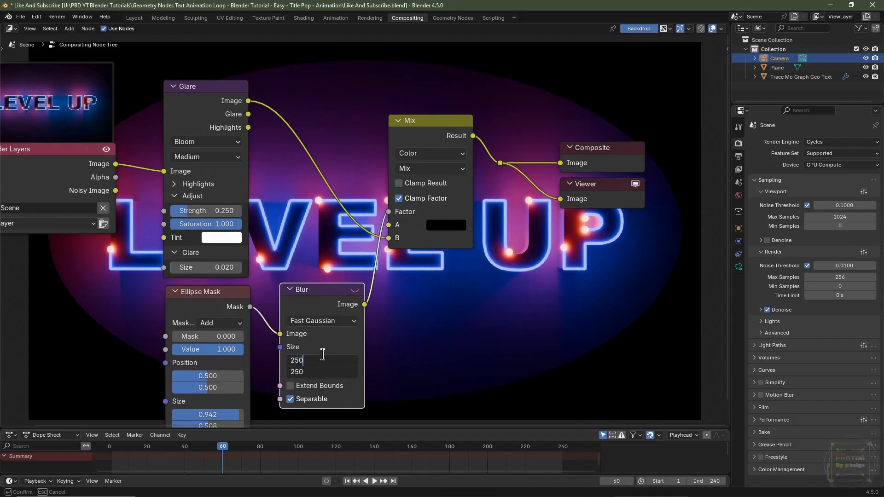
text(50)
key(Return)
drag(322, 359, 323, 360)
text(500)
key(Return)
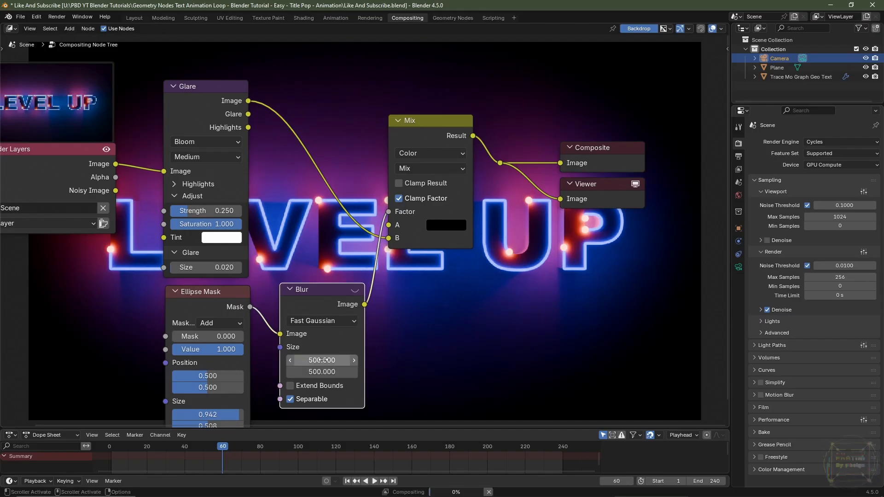
Enlarge the ellipse mask to a size of 1.000 by 0.600 and check the vignette around the text
scroll(234, 228, down, 1)
click(234, 228)
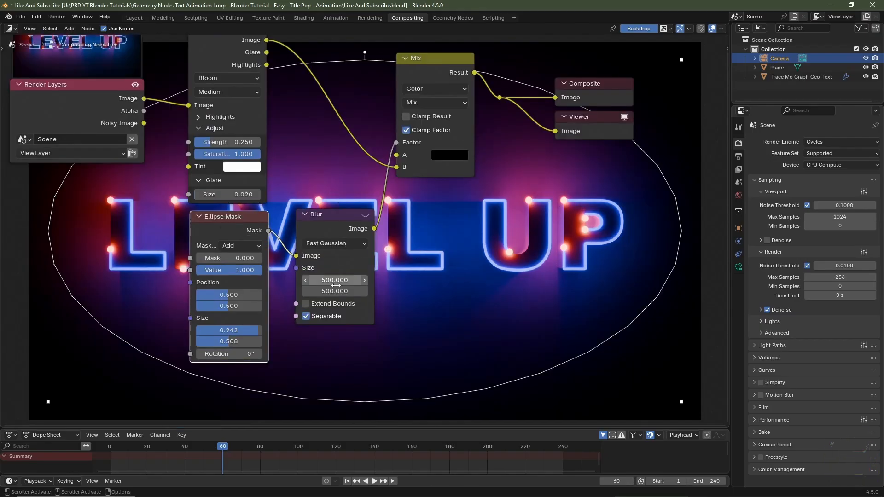
drag(237, 330, 255, 341)
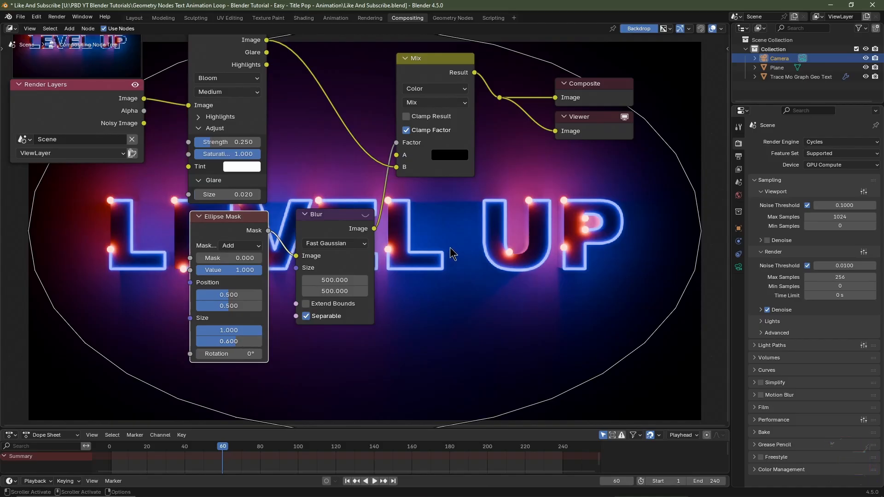
scroll(449, 248, down, 10)
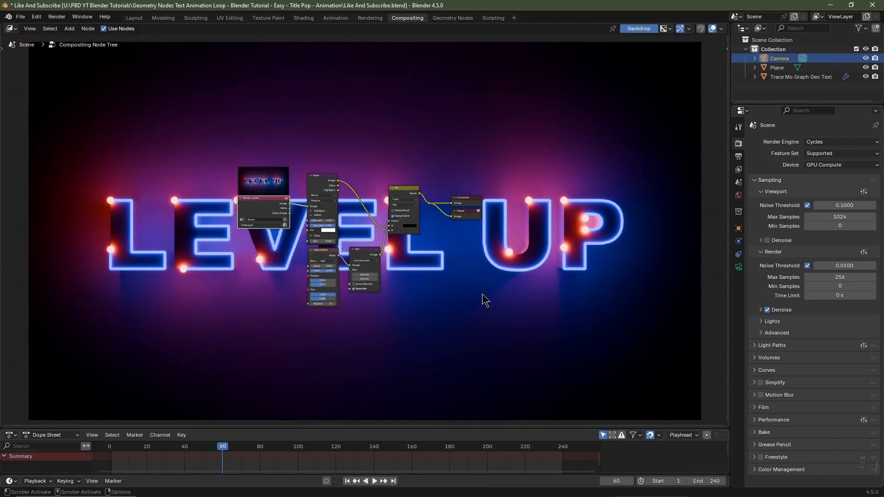
scroll(482, 294, up, 6)
scroll(471, 285, up, 5)
scroll(469, 285, down, 4)
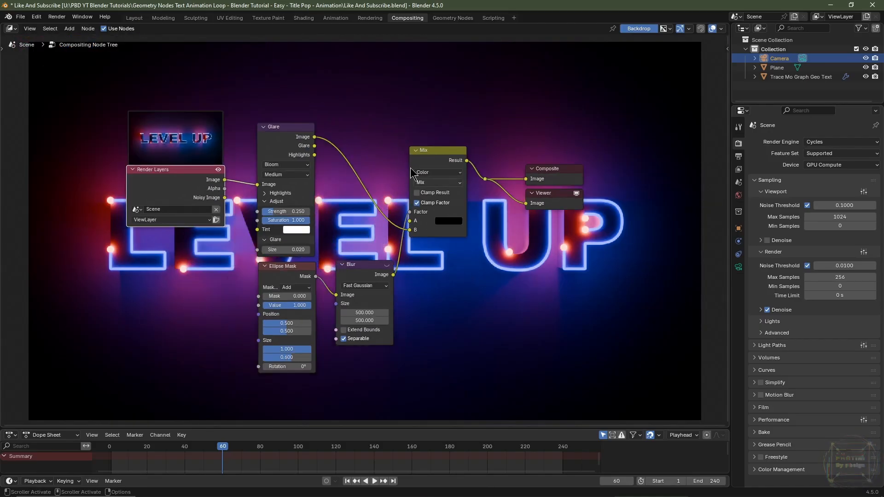
Return to the Layout workspace, set the render max samples to 1024 and render the current frame
click(137, 19)
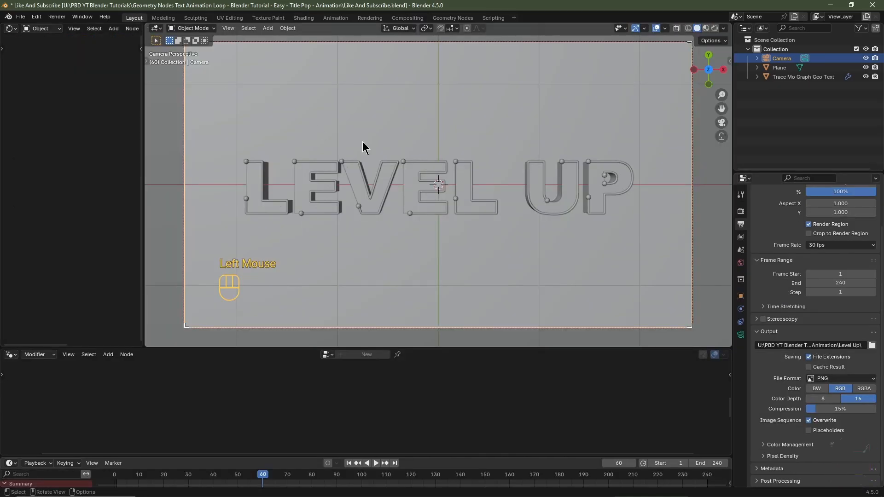
click(741, 211)
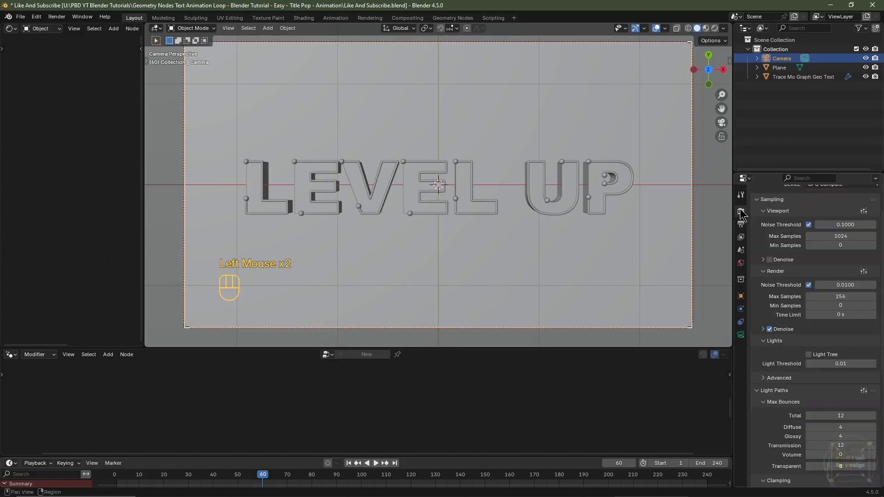
click(828, 295)
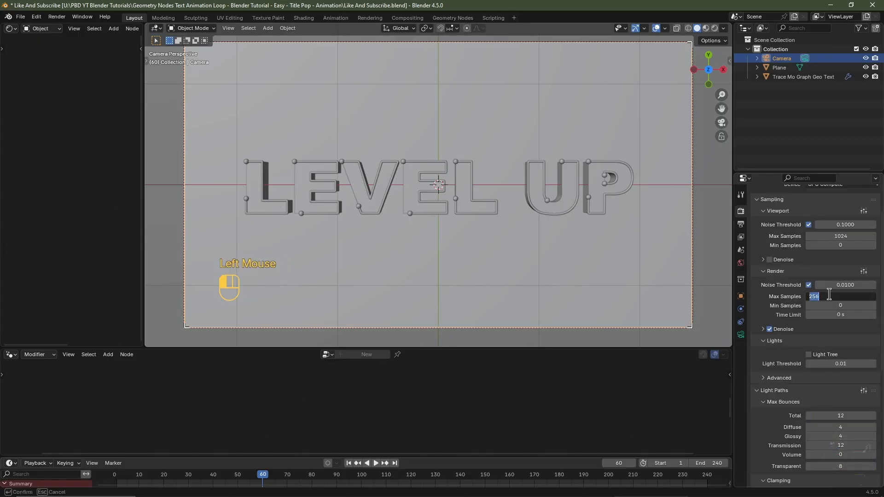
key(Return)
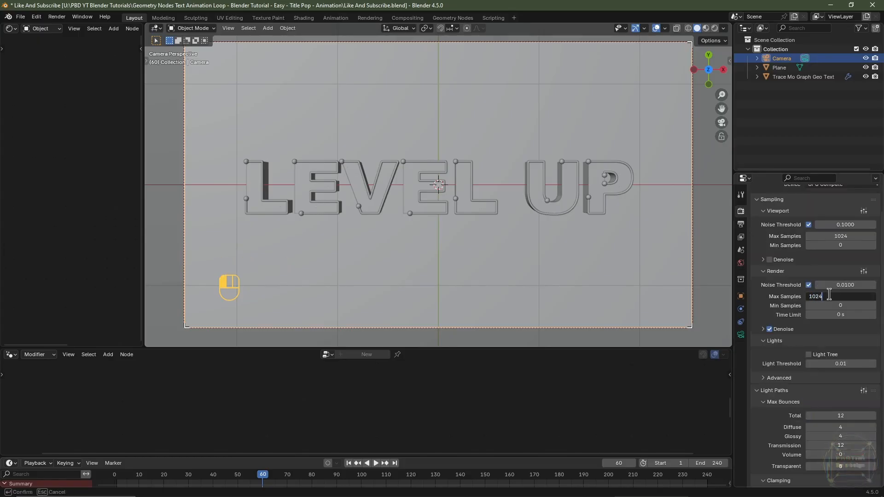
key(F12)
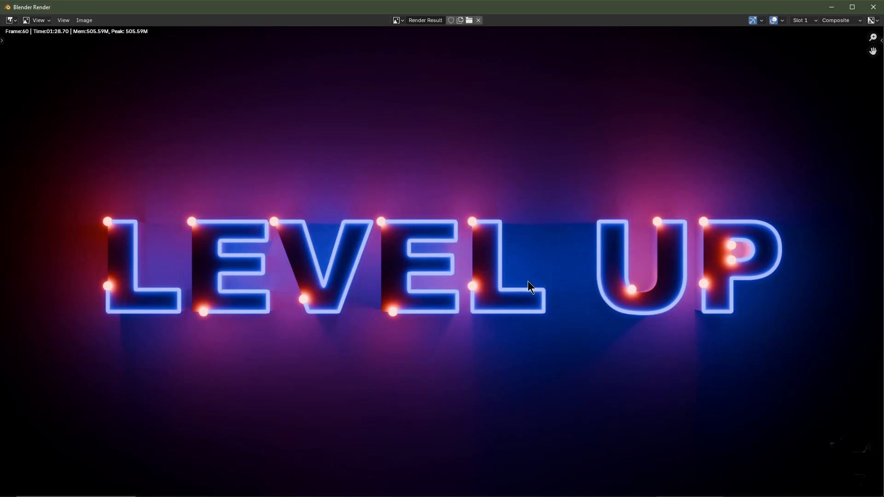
key(Escape)
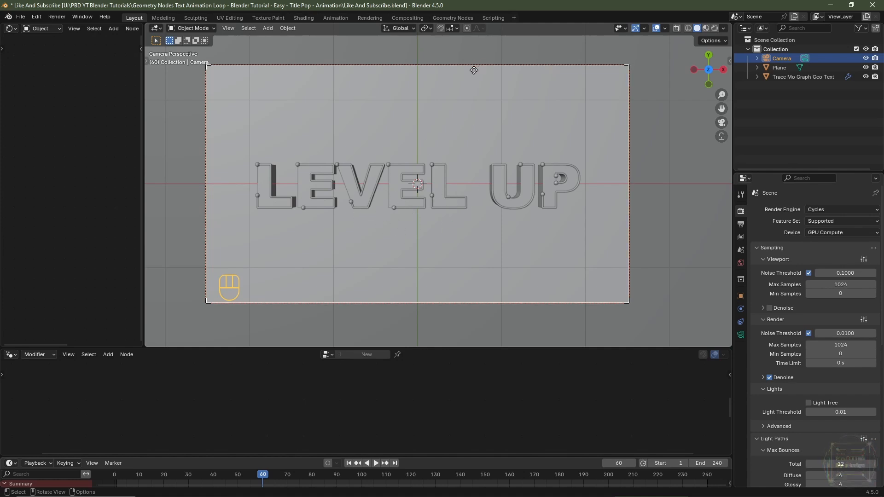
Set the camera's Y location to -4 m, keeping the viewport in camera view
middle_drag(448, 238, 455, 194)
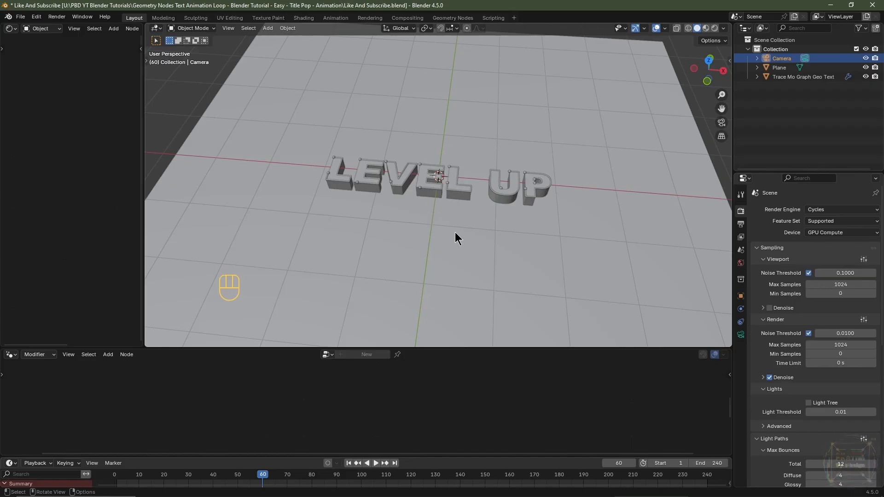
key(KP_0)
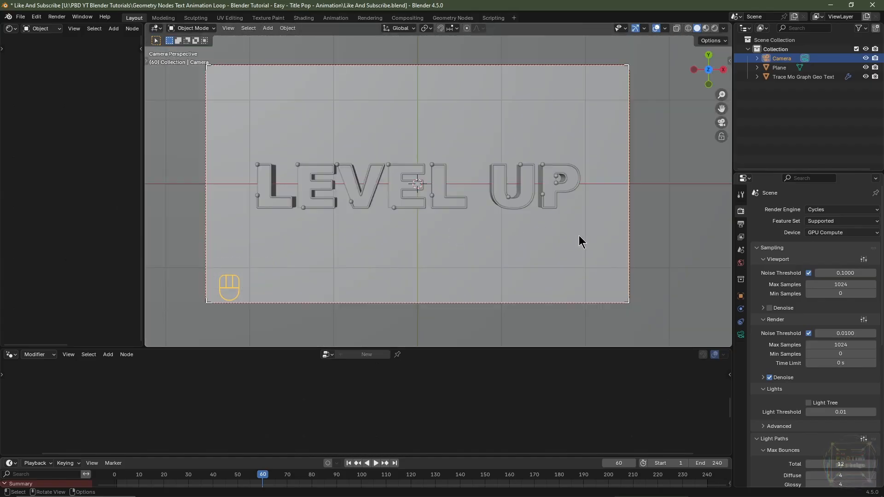
click(740, 297)
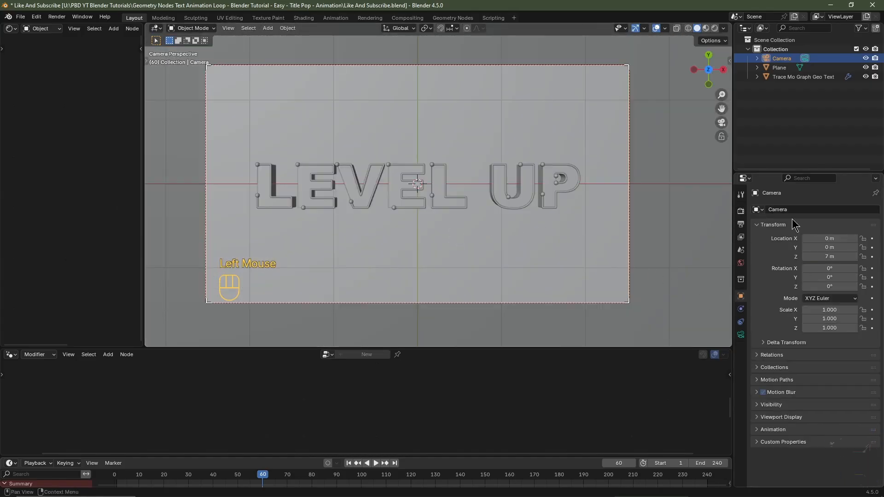
click(785, 60)
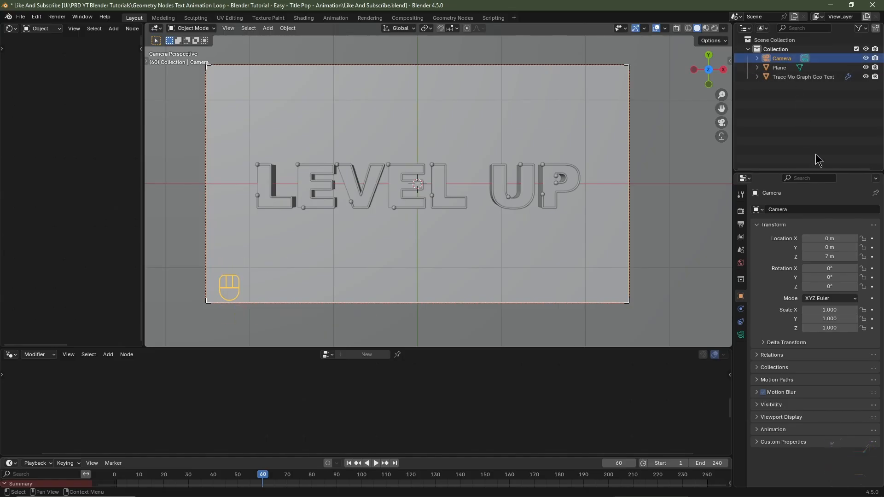
ctrl+click(834, 248)
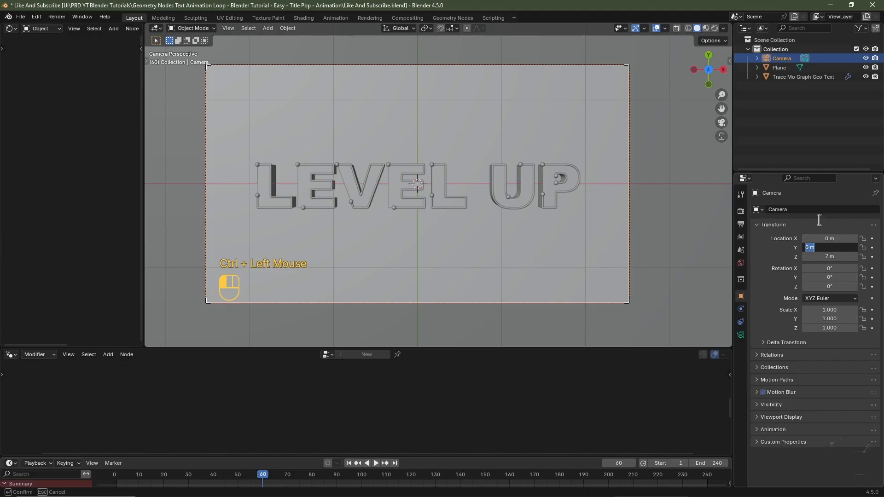
text(-4)
key(Return)
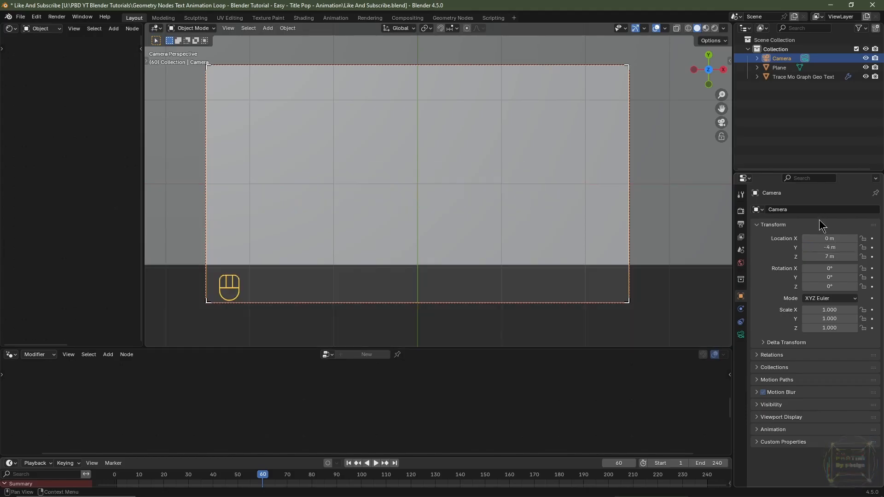
Try tilting the camera to 29° around X and reset its X rotation to 0°
shift+middle_drag(526, 241, 526, 261)
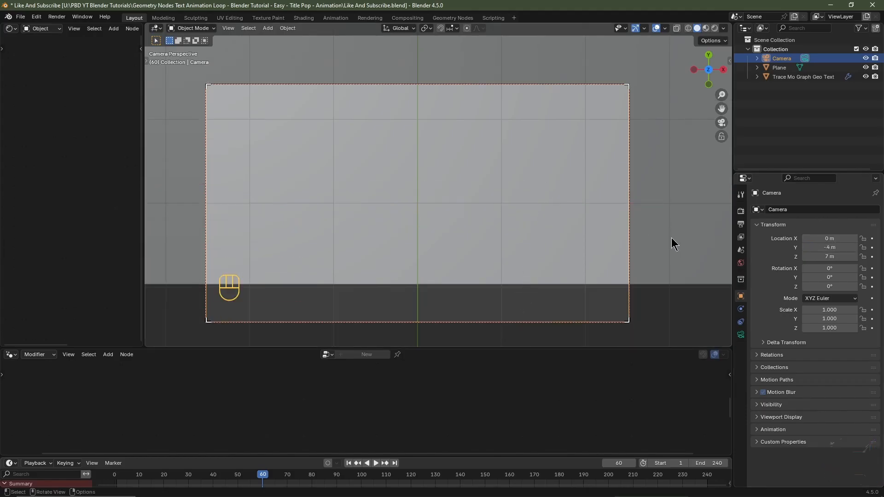
drag(829, 269, 868, 268)
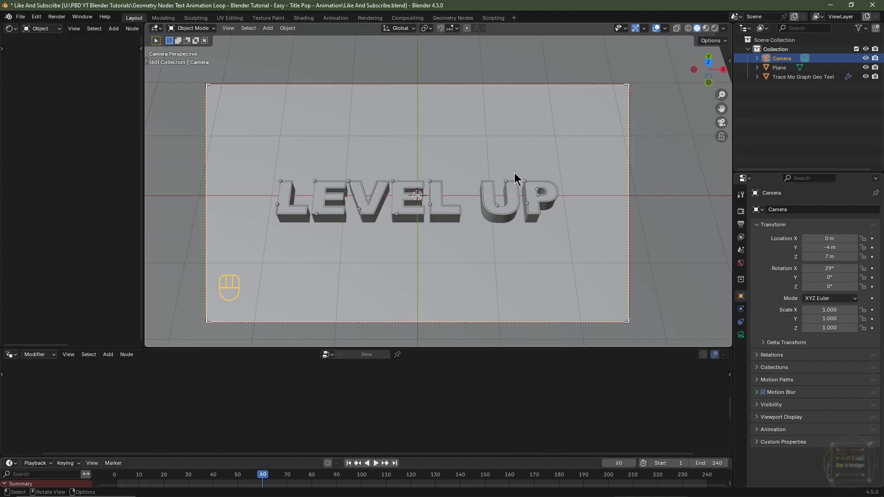
click(833, 268)
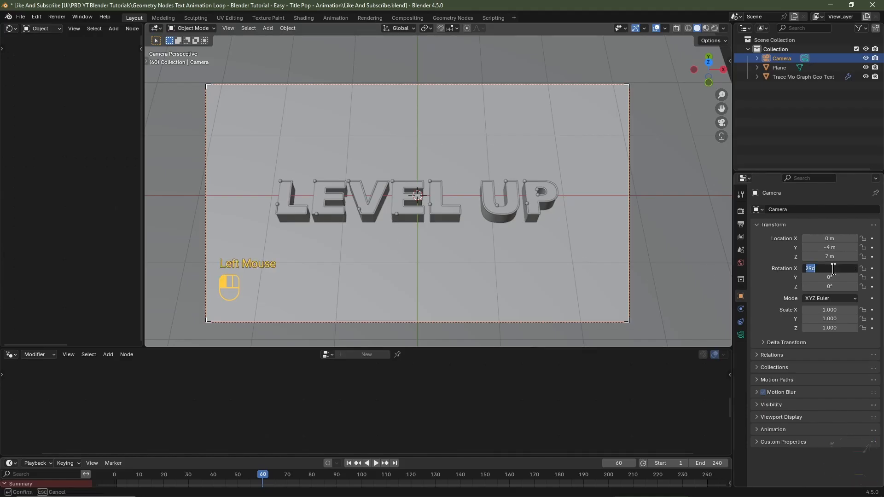
text(0)
key(Return)
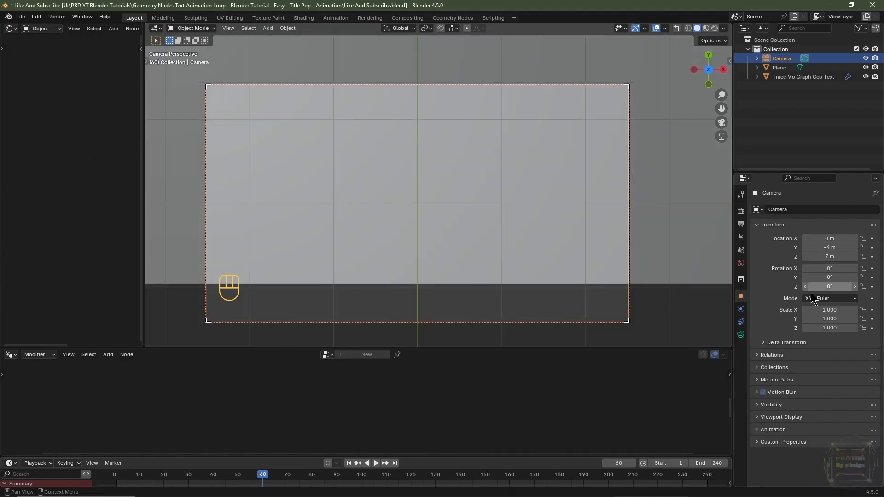
Set the camera lens Shift Y to 0.800 so the text is framed again, and save the file
click(741, 335)
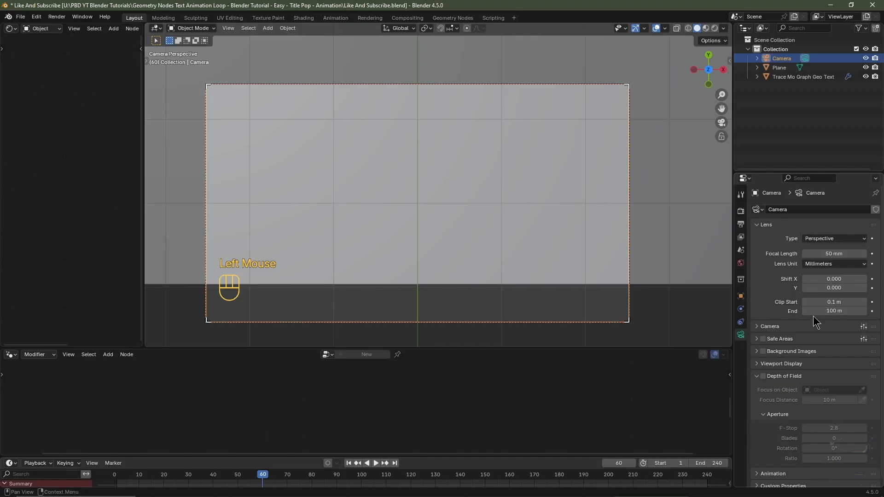
shift+drag(813, 289, 849, 289)
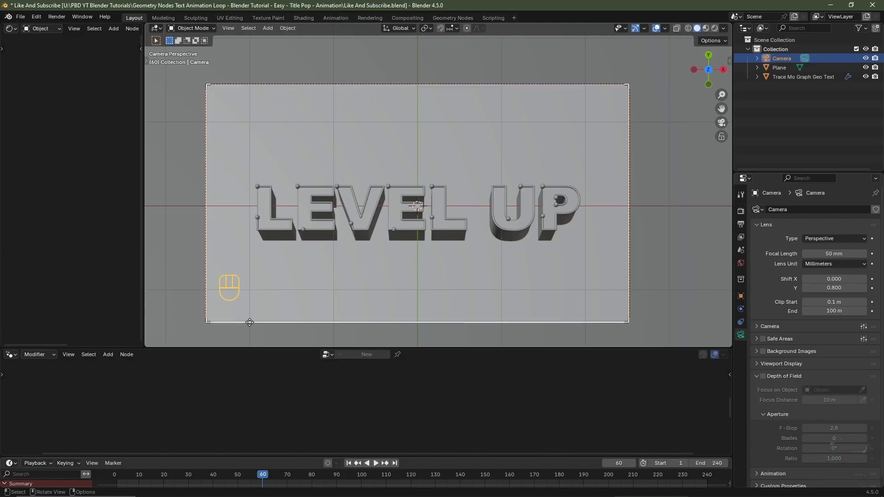
key(ctrl+s)
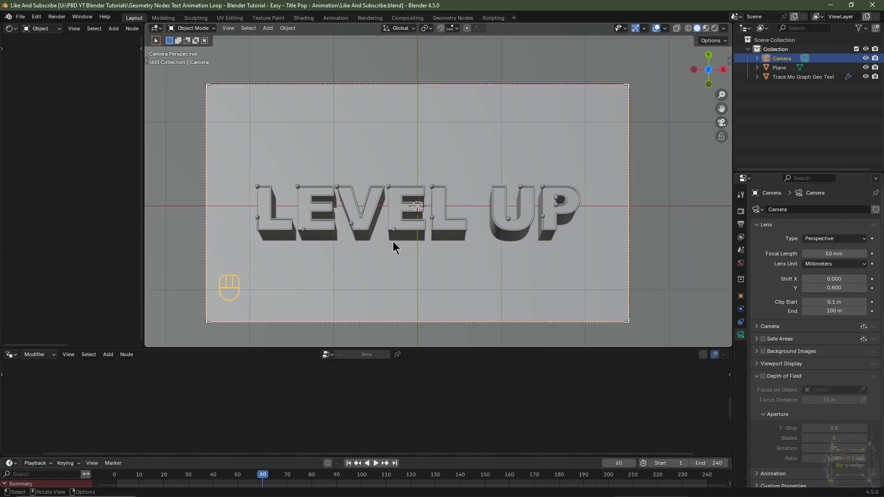
Set the render max samples to 4096 and save the file
click(740, 211)
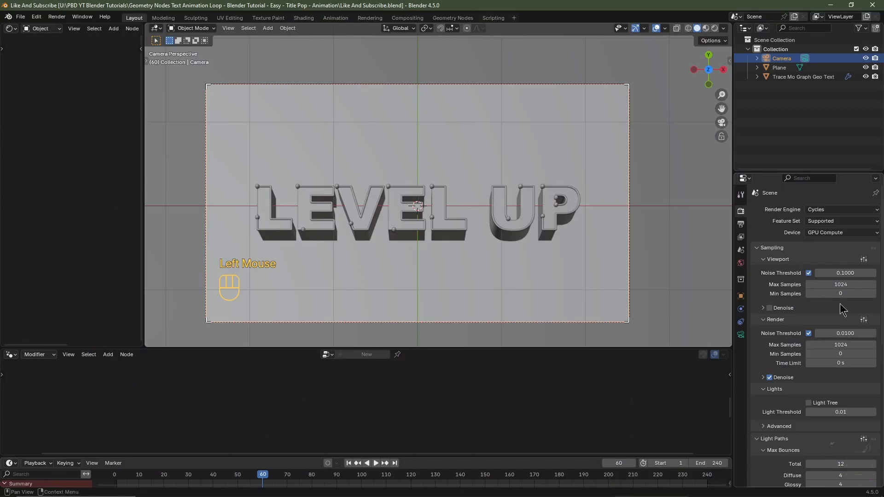
double_click(847, 344)
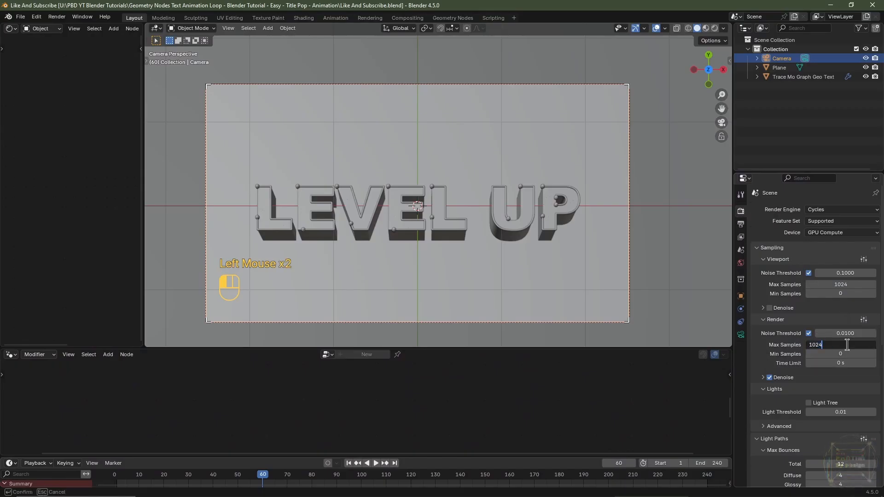
text(4096)
key(Return)
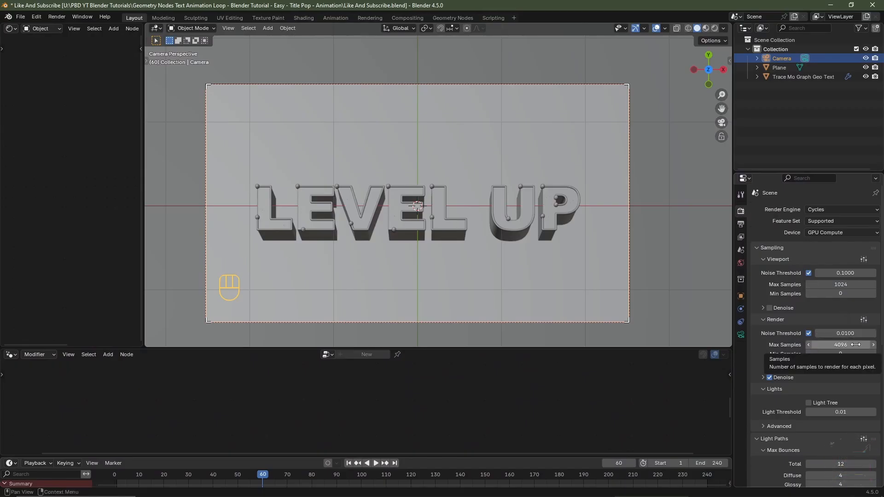
key(ctrl+s)
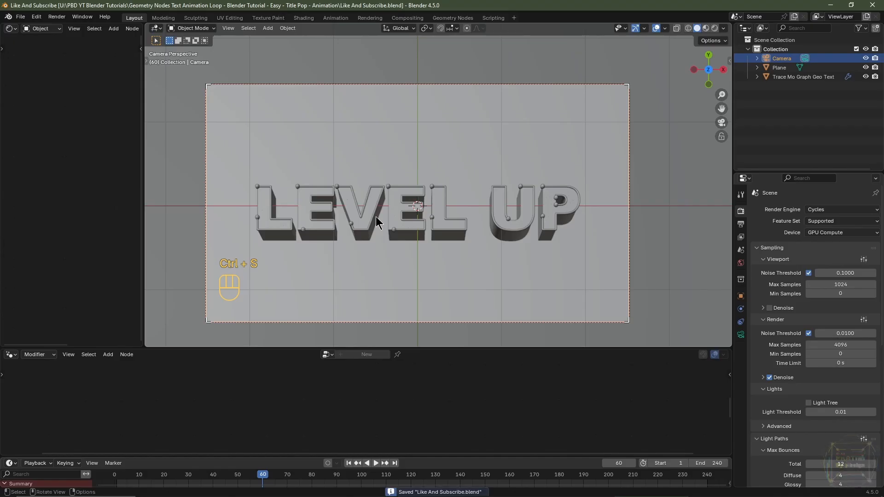